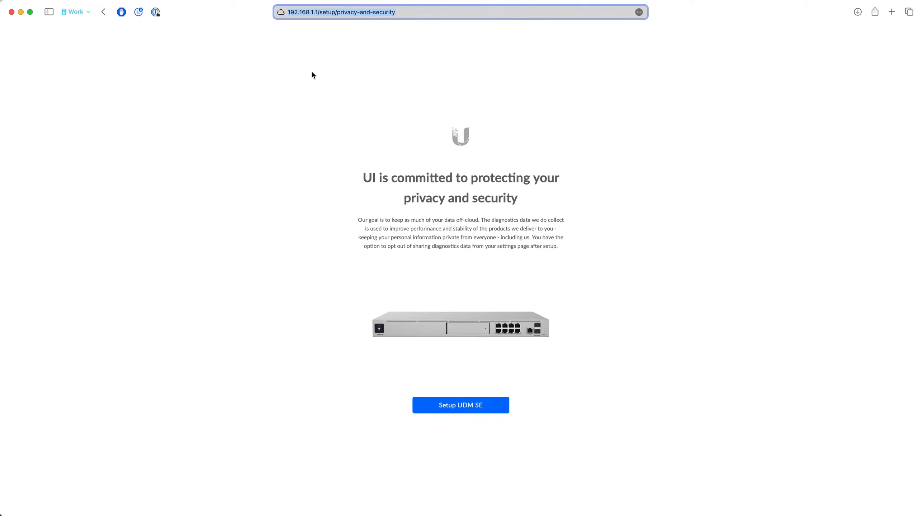
Start the UDM SE setup, name the console "Apex One UDM SE" and agree to the terms and license agreement.
left_click(316, 54)
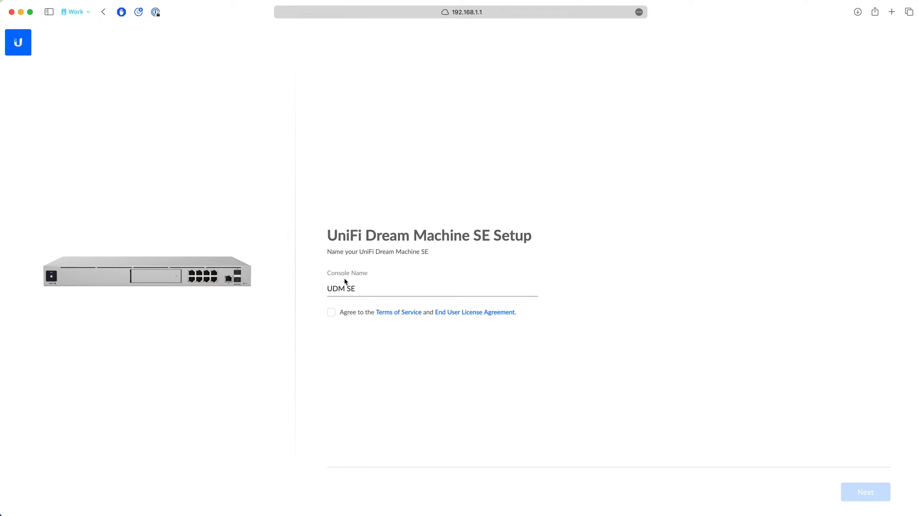
left_click(339, 290)
left_click(324, 290)
left_click(327, 290)
type("Client UDM SE")
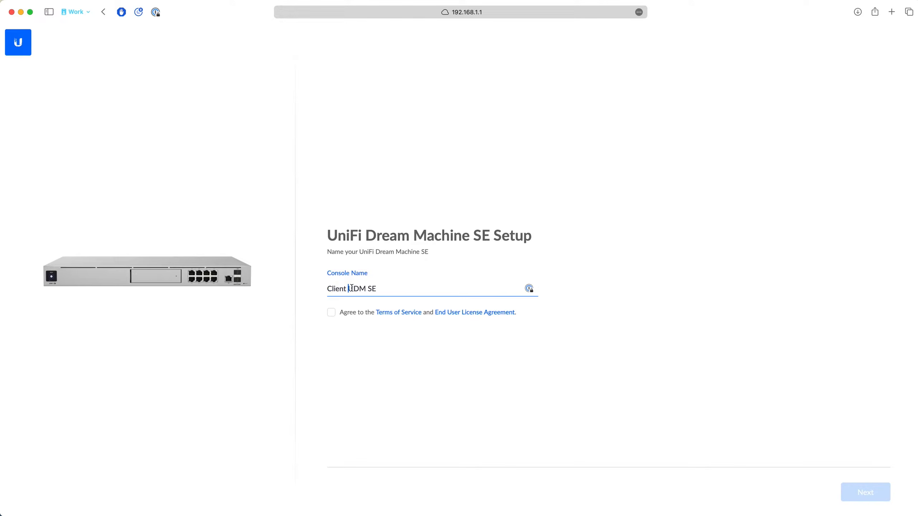
left_click_drag(351, 288, 327, 288)
type("Apex One")
left_click(331, 313)
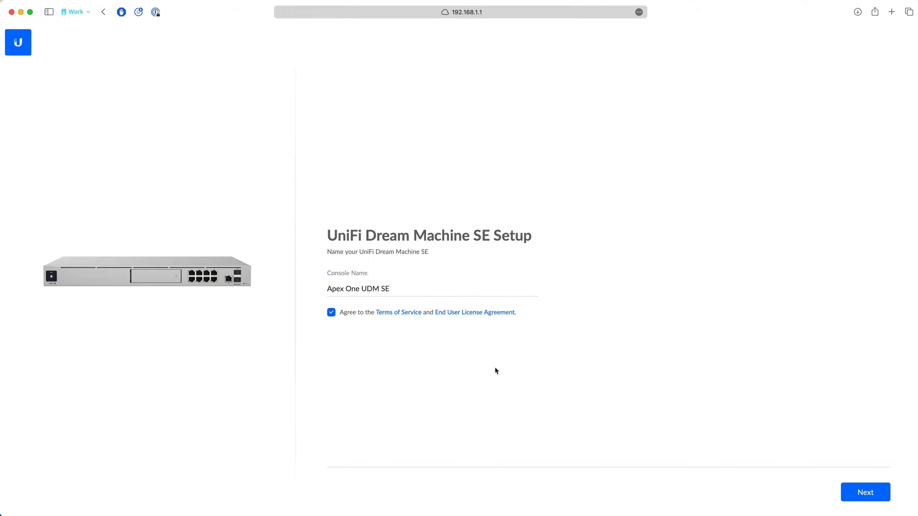
Continue to the UI.com sign-in and begin filling in the account's email or username.
left_click(866, 492)
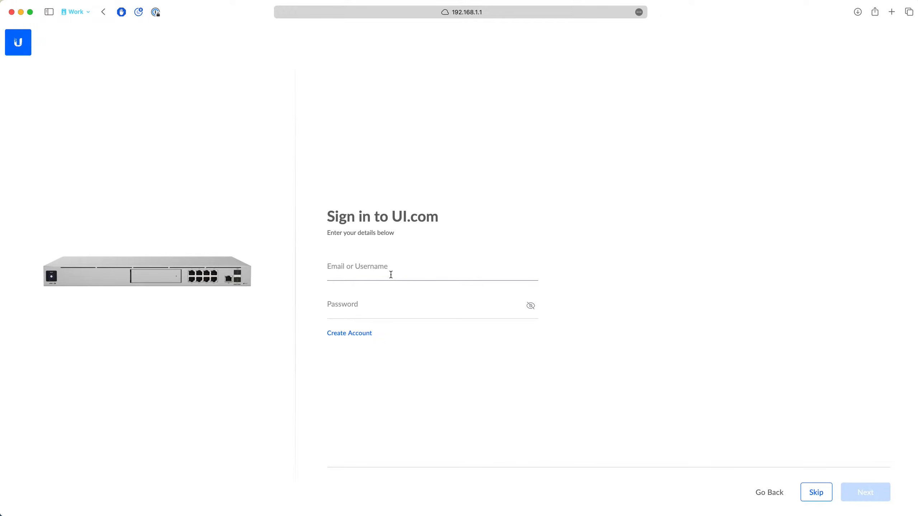
left_click(341, 275)
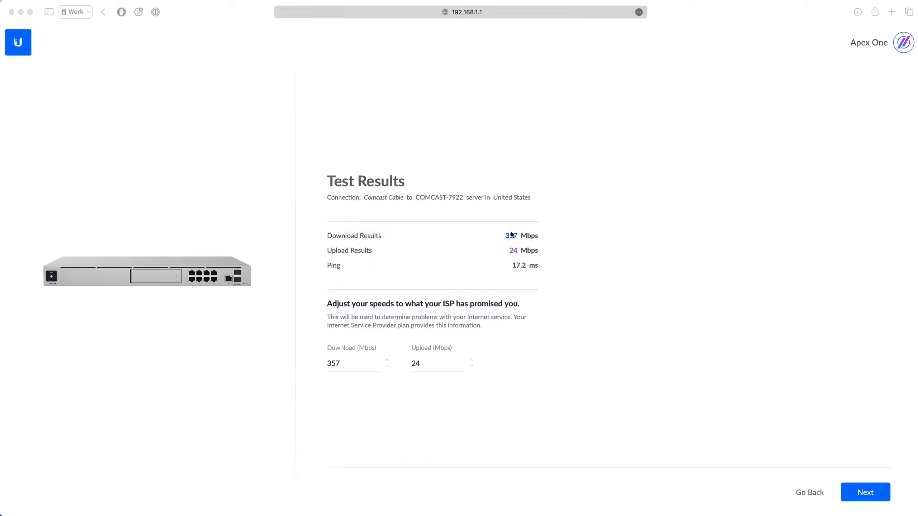
Set the ISP's promised speeds to 250 Mbps download and 2 Mbps upload, and continue the setup.
left_click(334, 363)
double_click(334, 363)
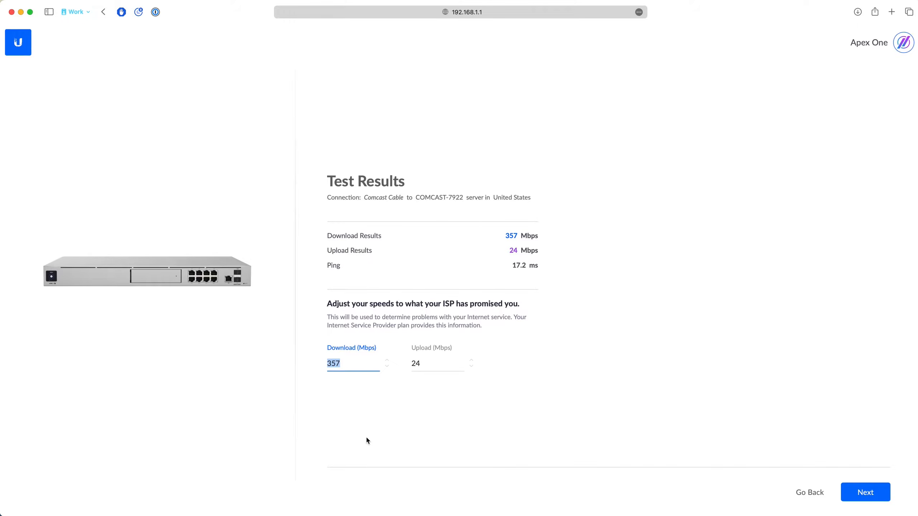
type("2")
key("BackSpace")
type("250")
key("Tab")
type("2")
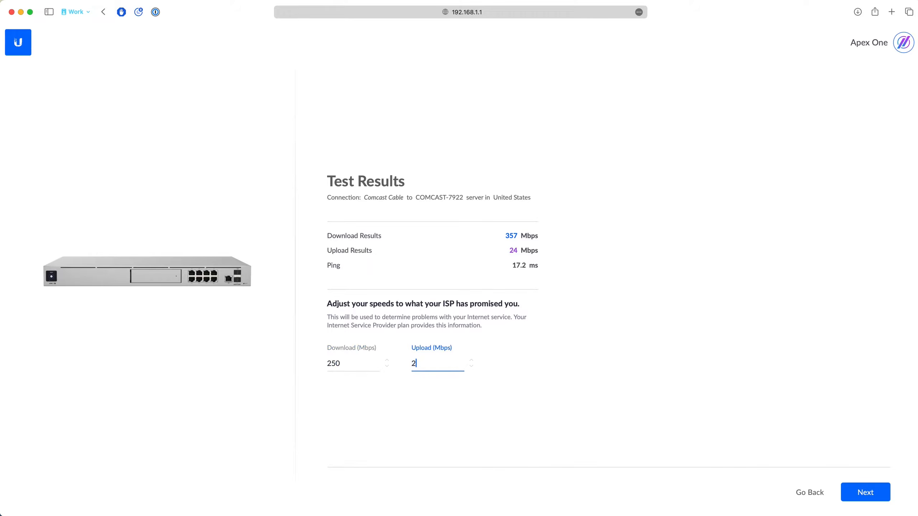
left_click(531, 437)
left_click(868, 493)
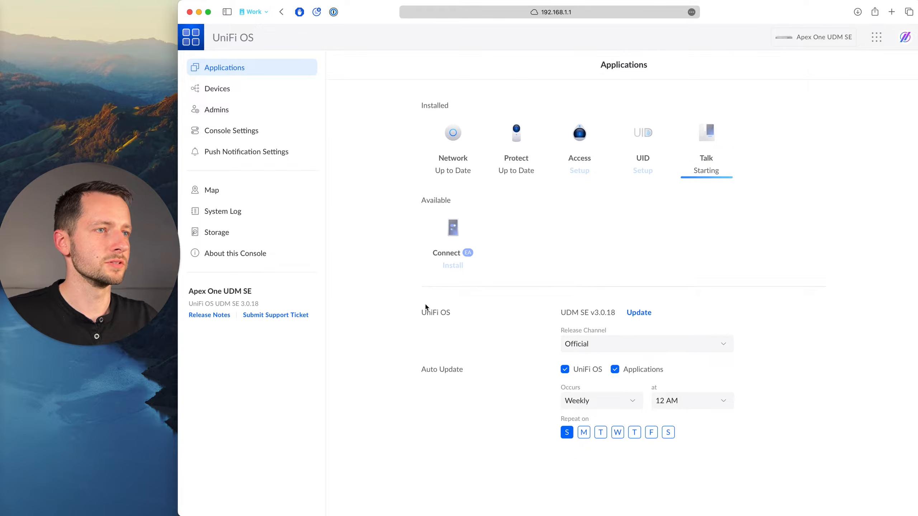
Uninstall the Protect application and check which management options the Access application offers.
mouse_move(638, 312)
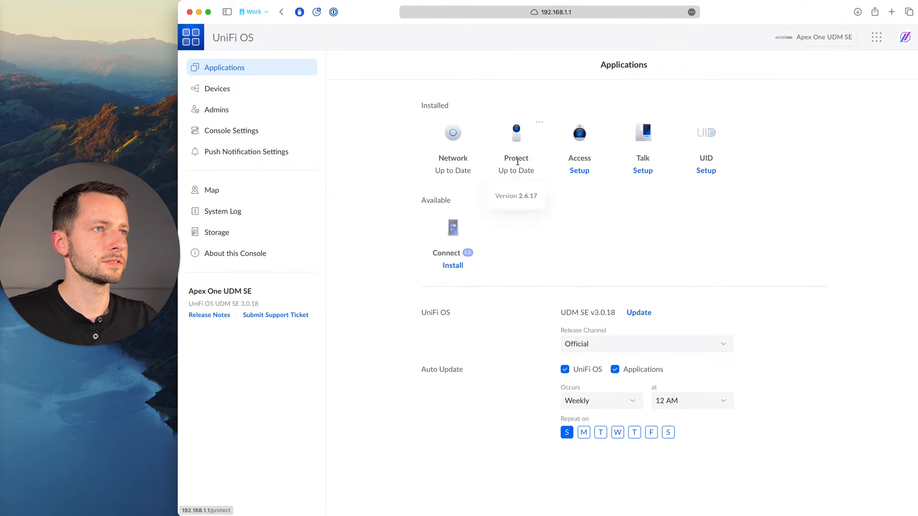
left_click(540, 123)
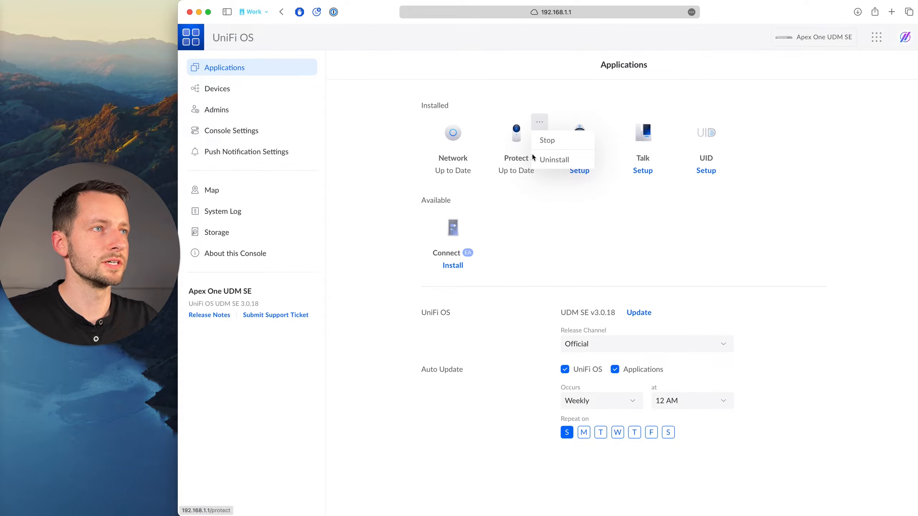
left_click(553, 160)
left_click(617, 303)
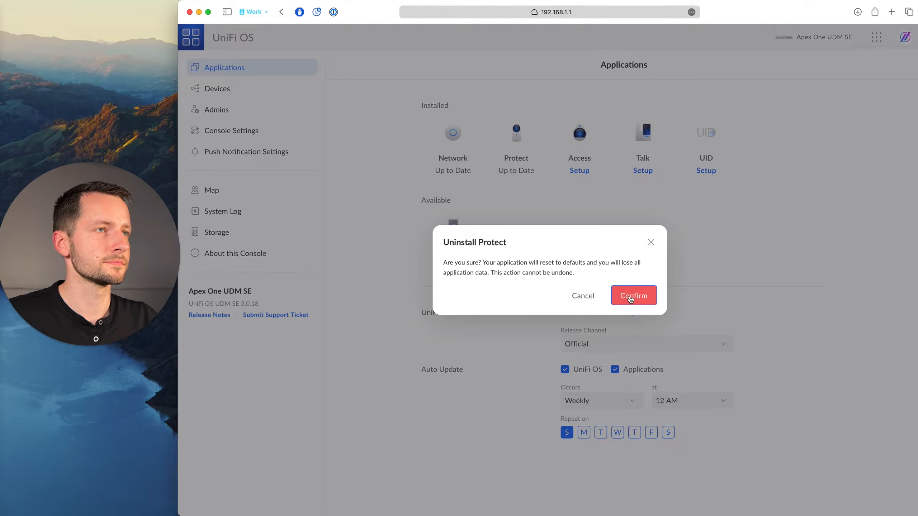
left_click(543, 124)
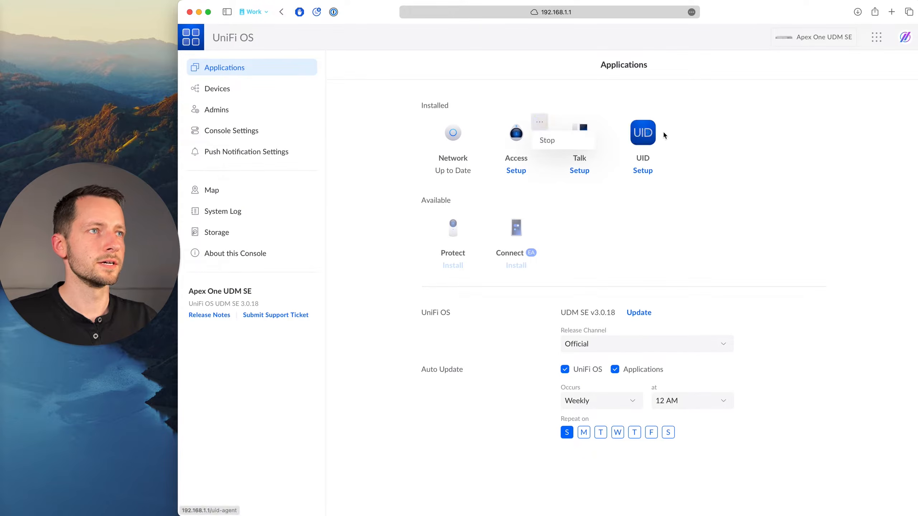
left_click(627, 255)
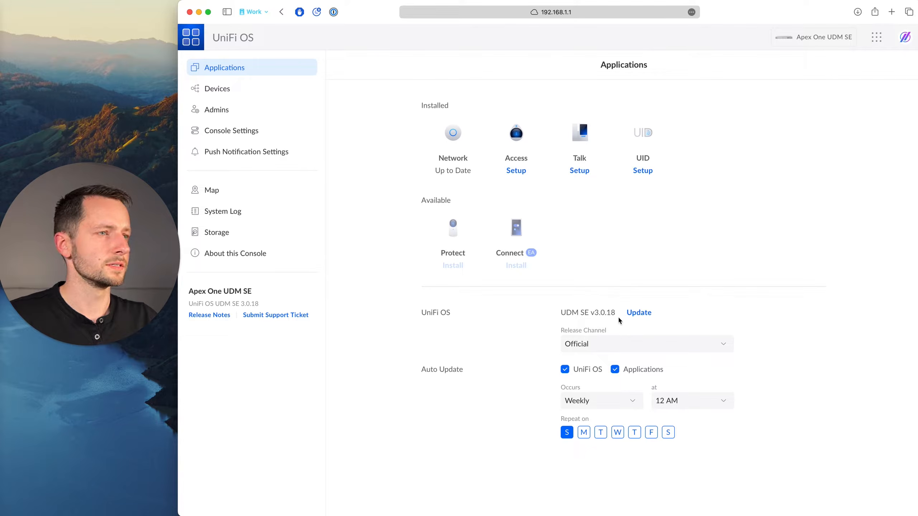
Update the UniFi Dream Machine SE firmware to version 3.1.16.
left_click(646, 318)
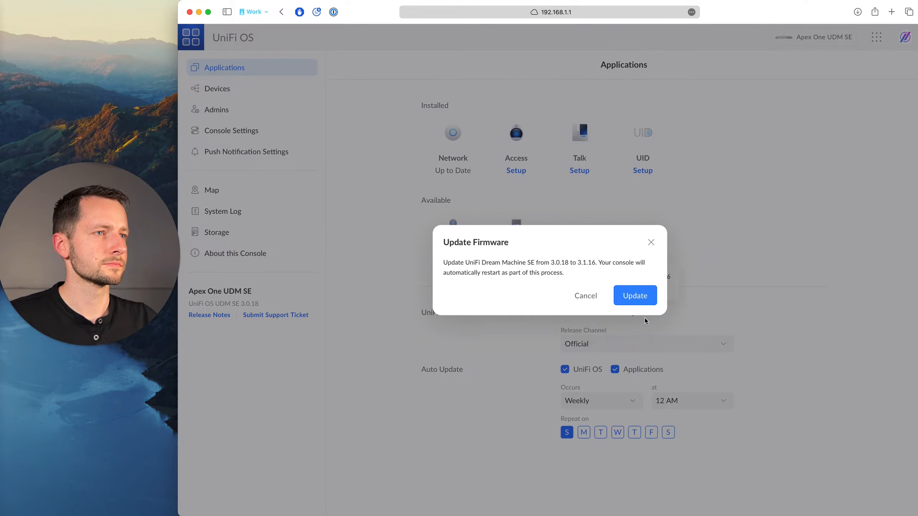
left_click(637, 296)
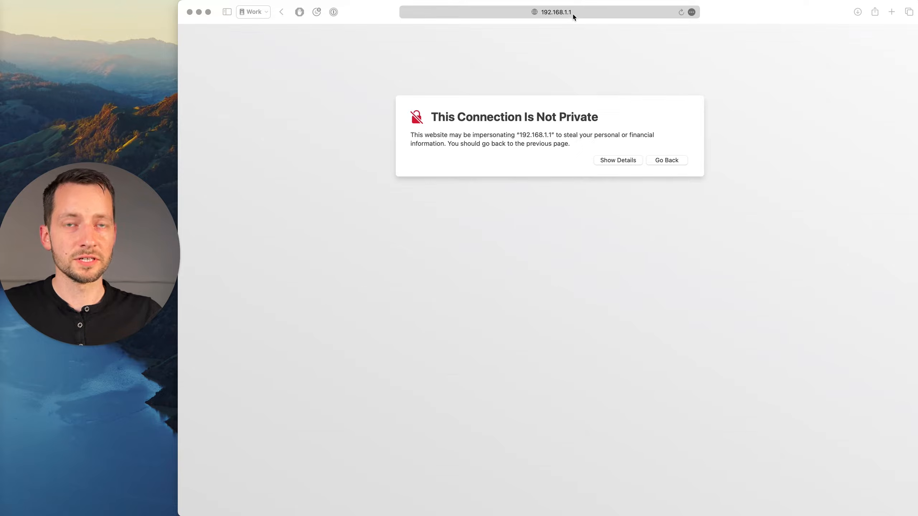
Reopen the console at 192.168.1.1 by accepting the risk and visiting the site despite its invalid certificate.
left_click(522, 124)
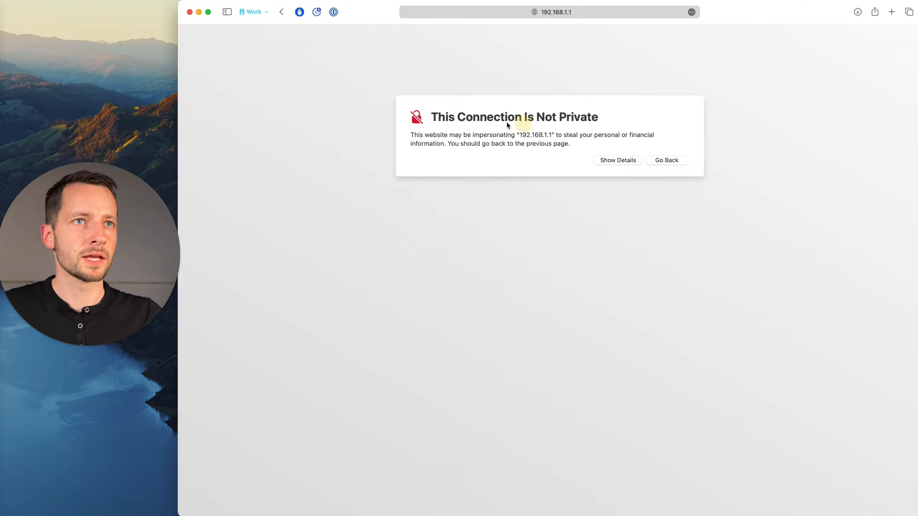
left_click(612, 165)
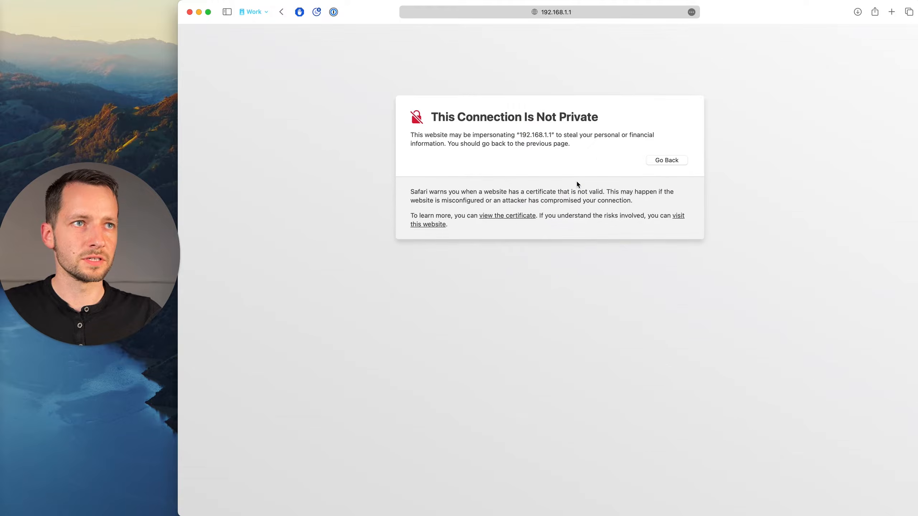
left_click(438, 228)
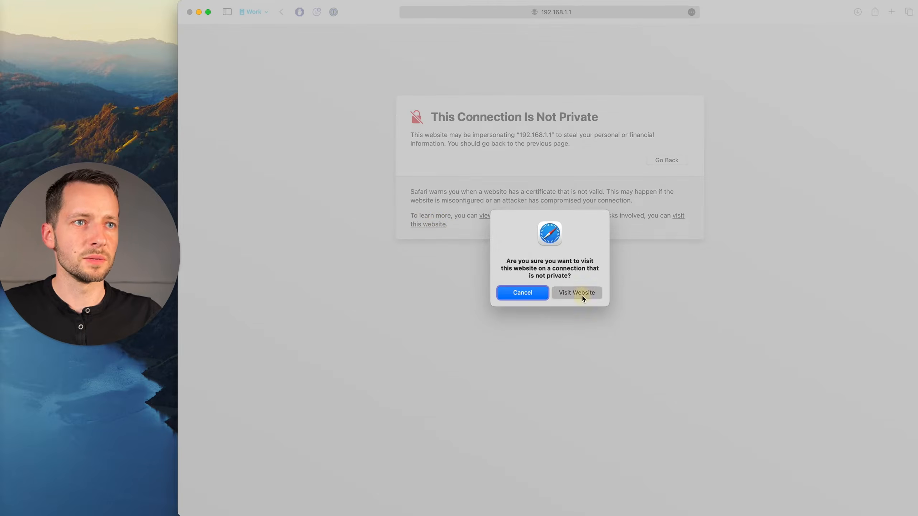
left_click(581, 295)
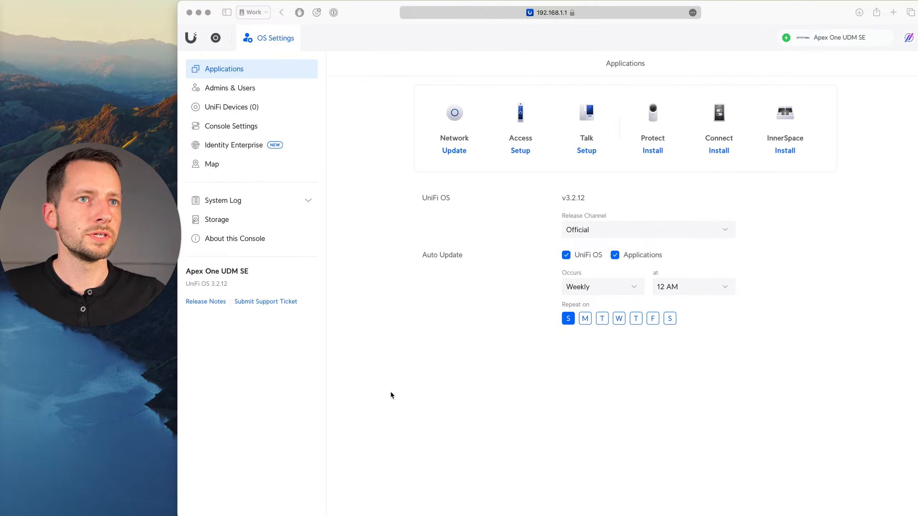
Open the Apex One UDM SE site from Site Manager, dismiss the device notification and go to its OS settings.
left_click(391, 393)
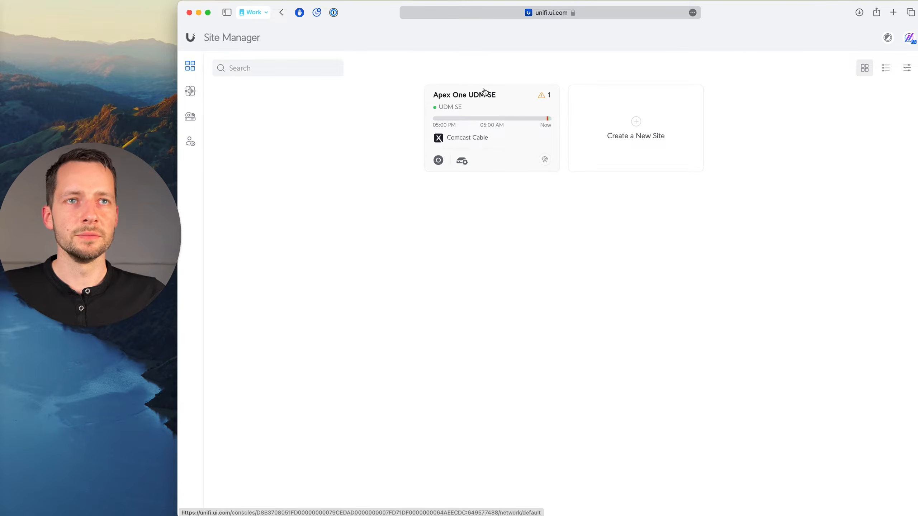
left_click(500, 101)
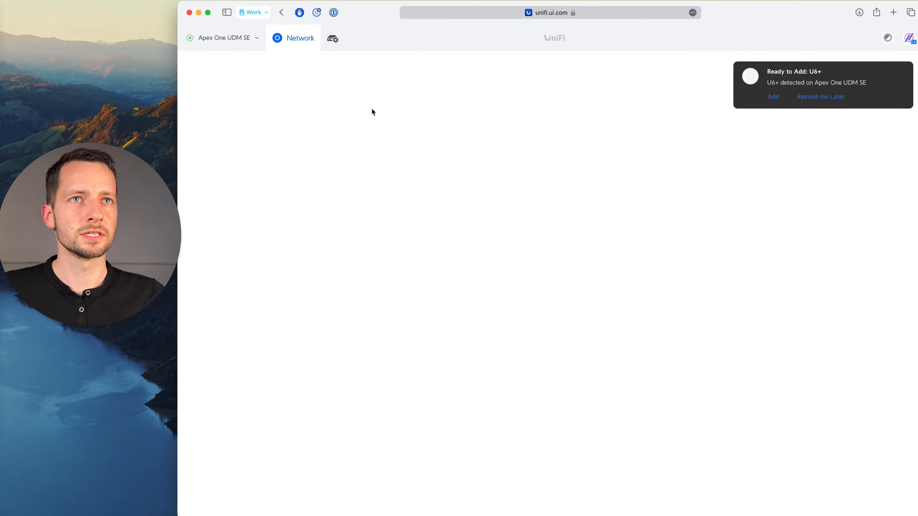
left_click(904, 69)
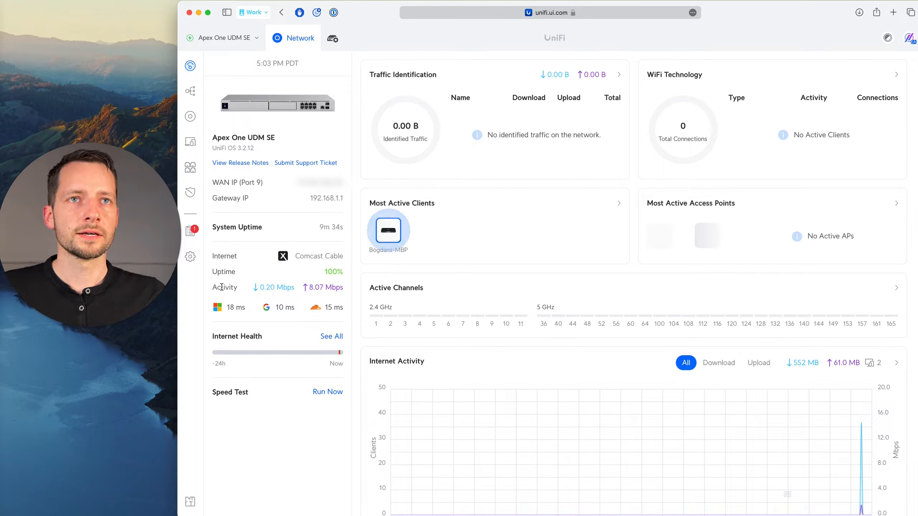
left_click(190, 256)
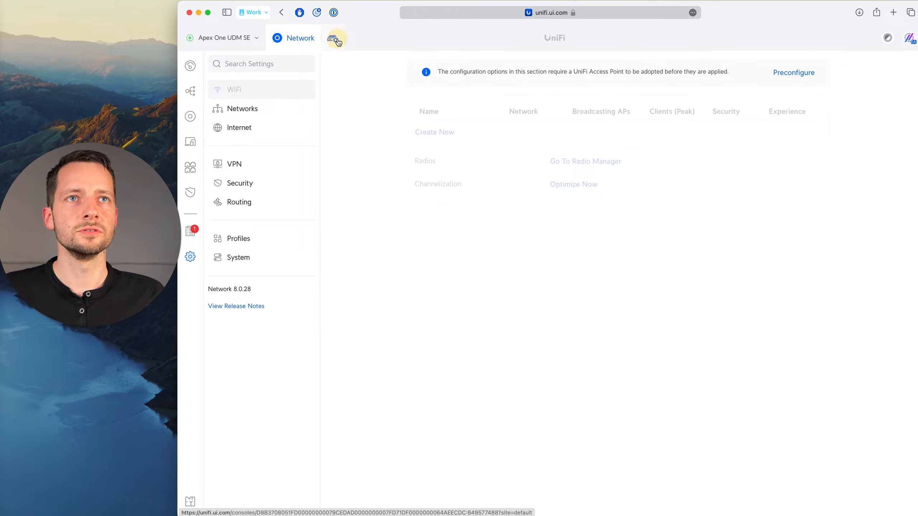
left_click(338, 40)
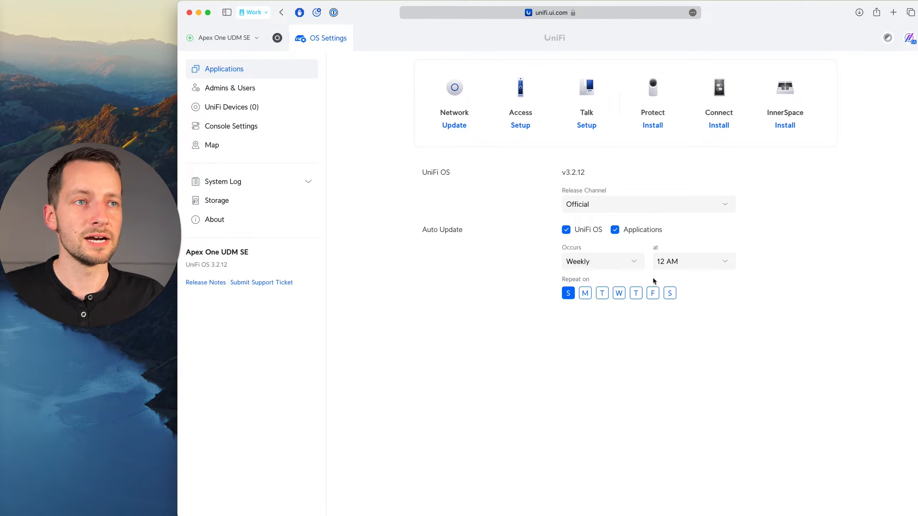
Reschedule the weekly auto-update to Saturday only and check the available start times.
left_click(569, 294)
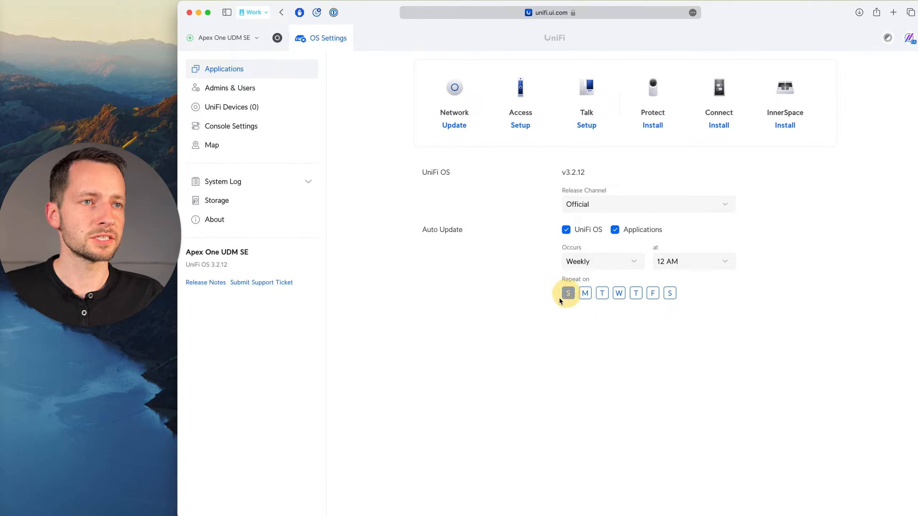
left_click(669, 294)
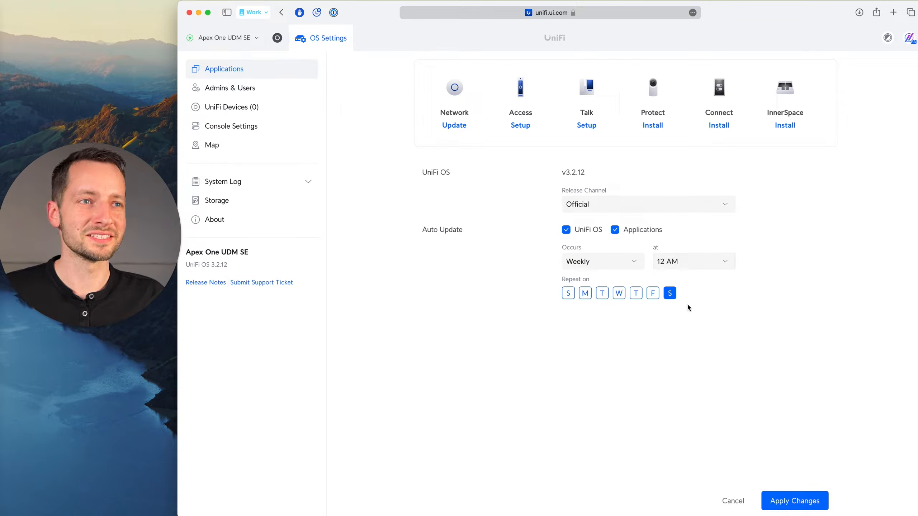
left_click(586, 293)
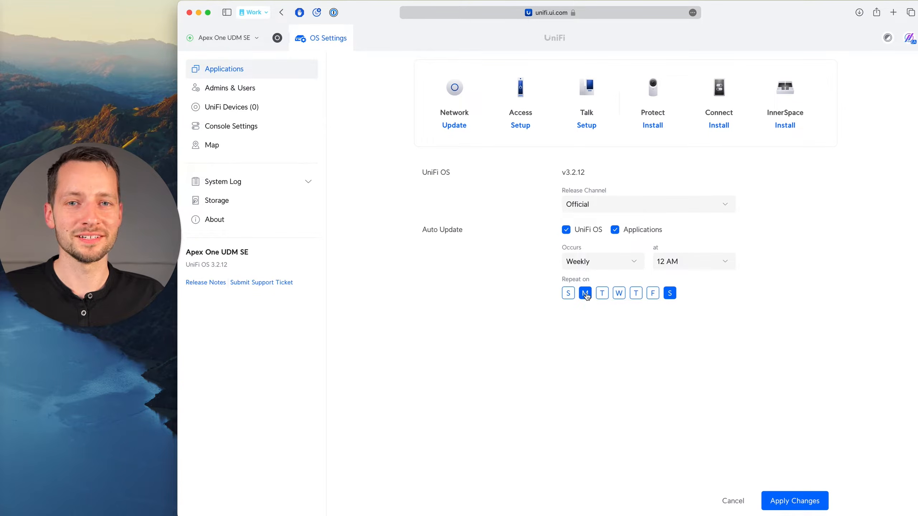
left_click(586, 295)
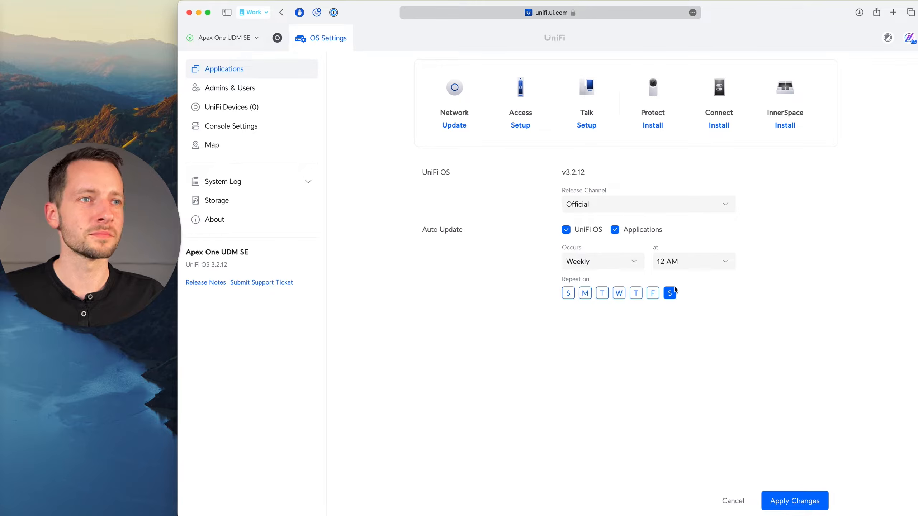
left_click(688, 266)
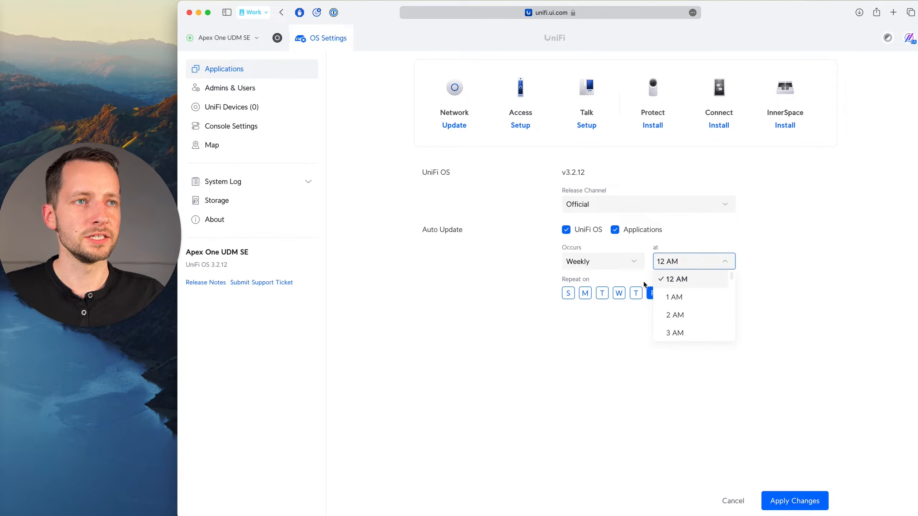
left_click(647, 262)
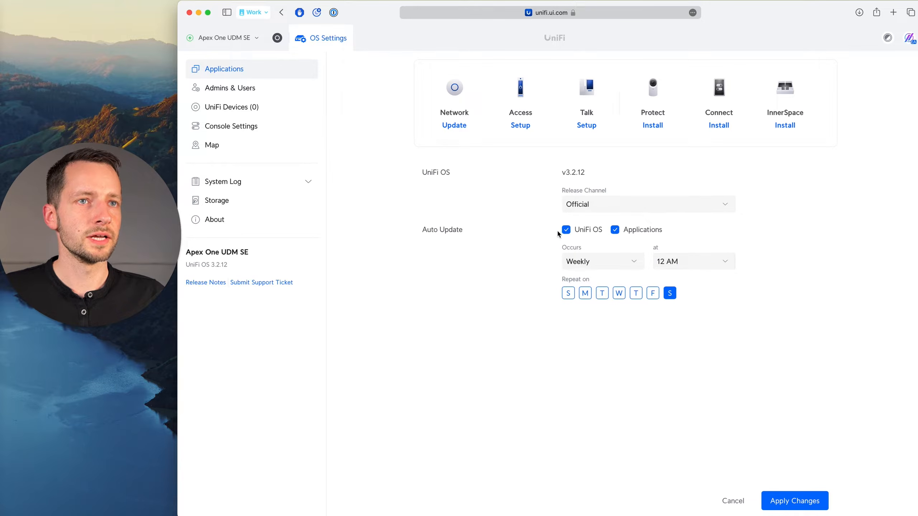
Update the Network application to 8.1.127 and apply auto-update turned off for both UniFi OS and Applications.
left_click(566, 230)
left_click(615, 231)
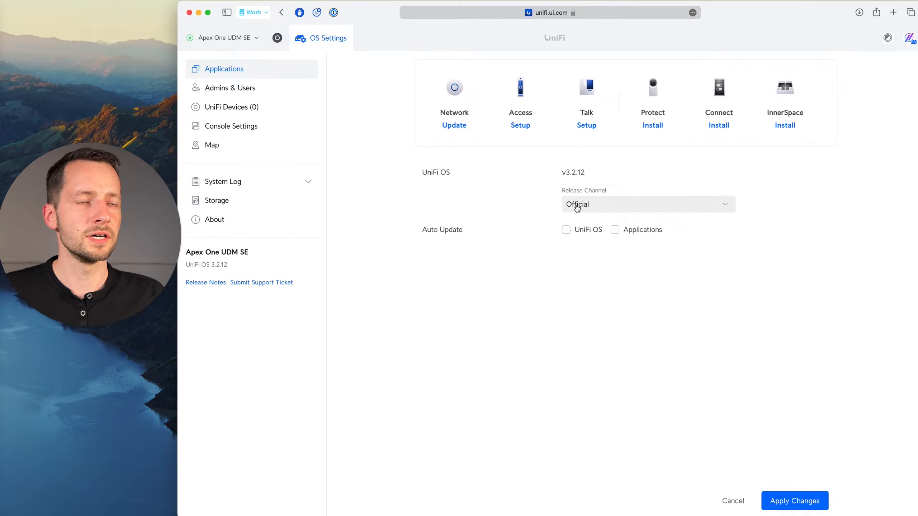
left_click(457, 127)
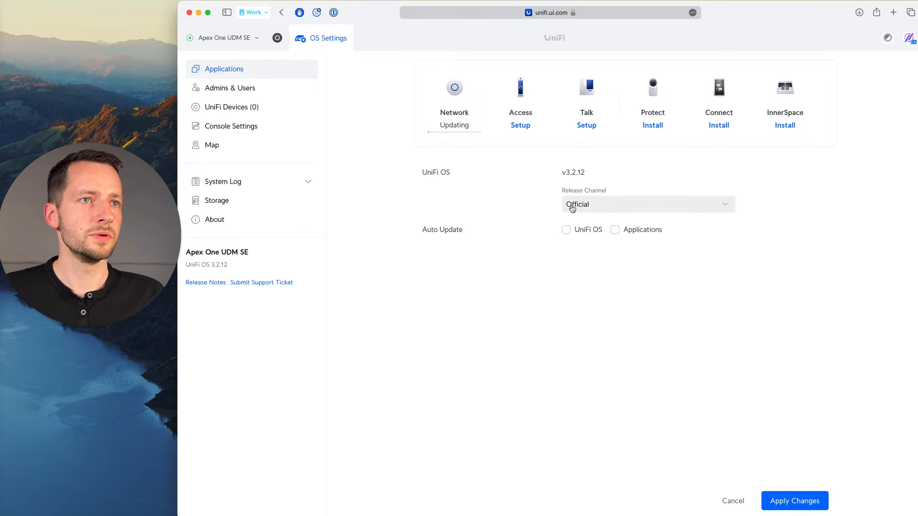
left_click(791, 502)
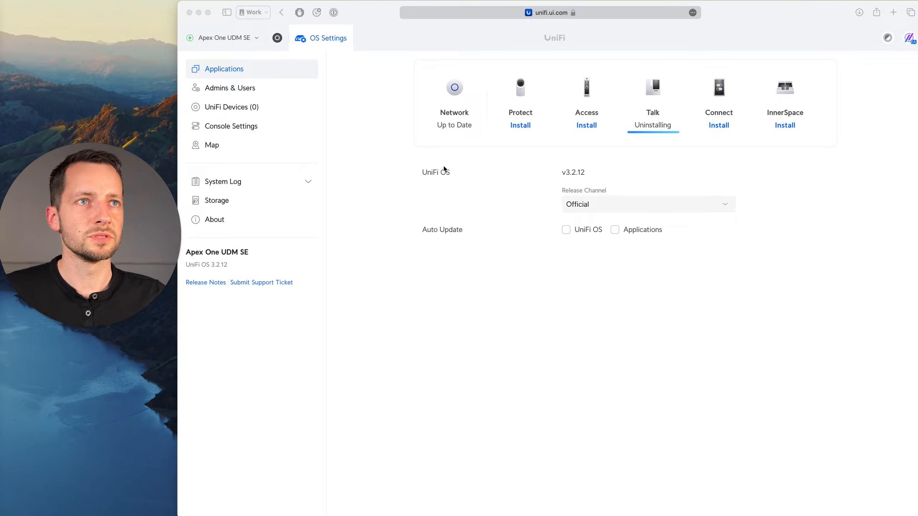
Examine the list of UniFi devices adopted on the console.
left_click(372, 226)
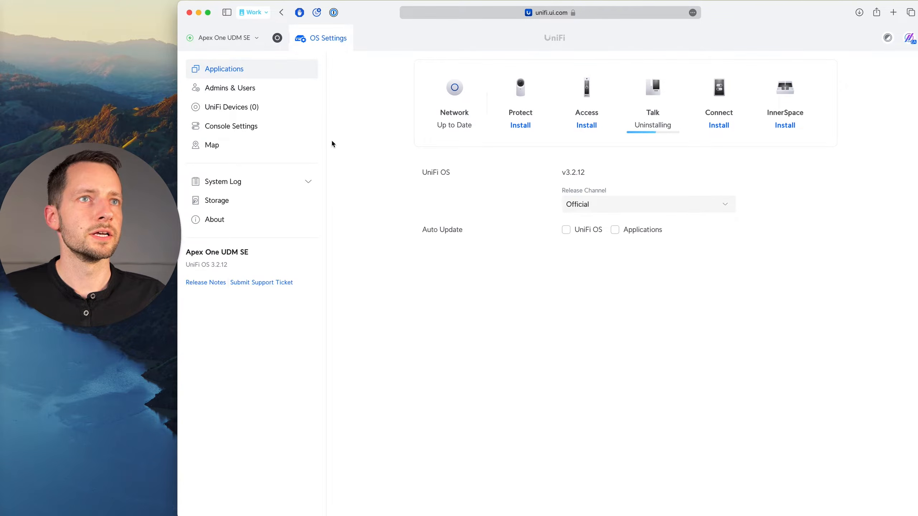
left_click(254, 108)
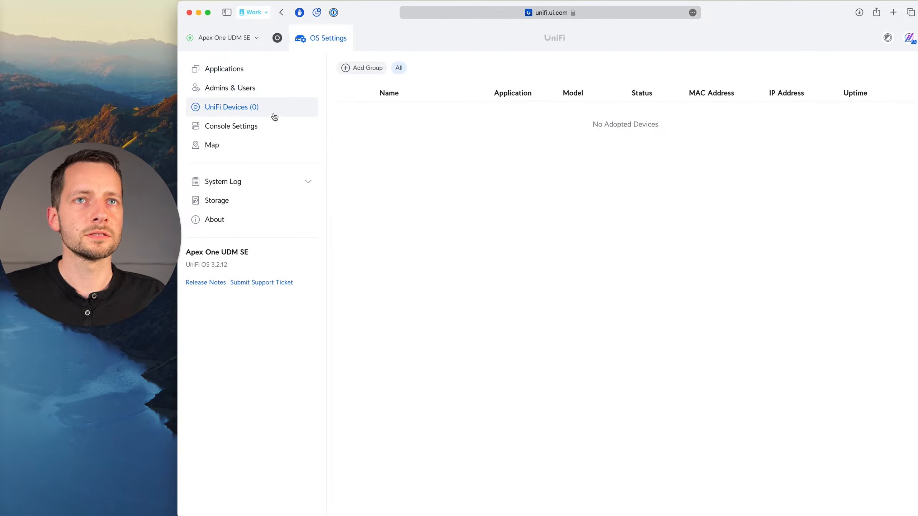
Open the Network application's UniFi device list and adopt the U6+ access point.
left_click(278, 41)
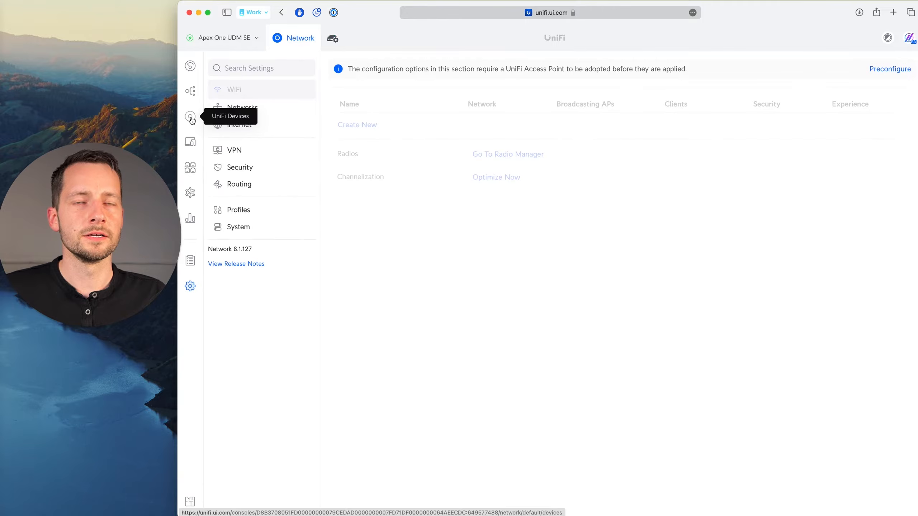
left_click(191, 118)
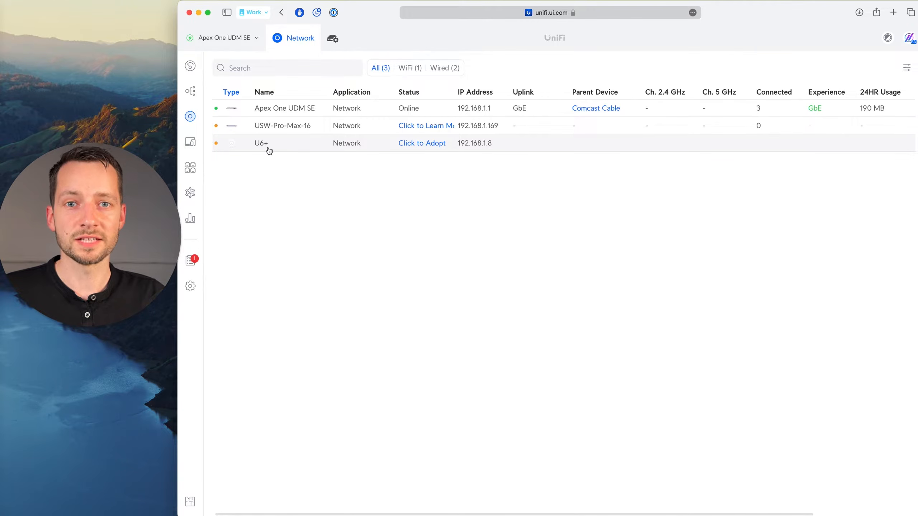
left_click(420, 145)
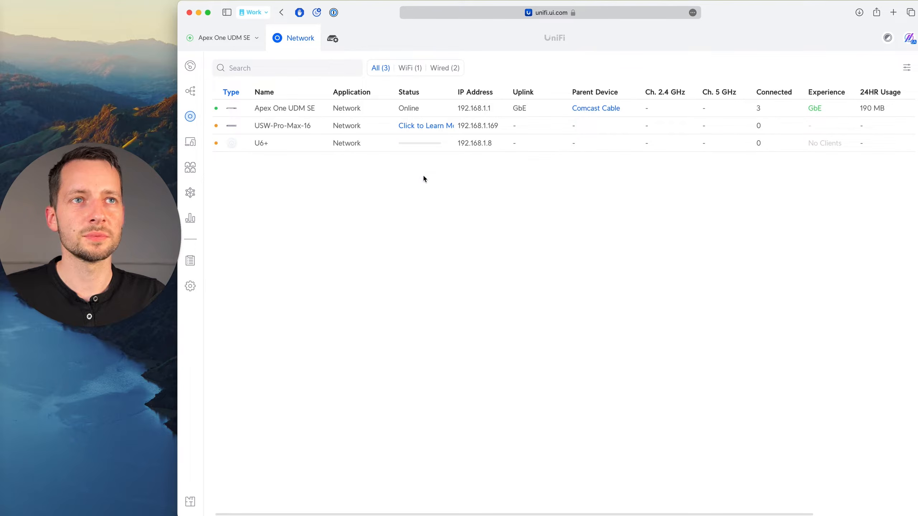
mouse_move(413, 147)
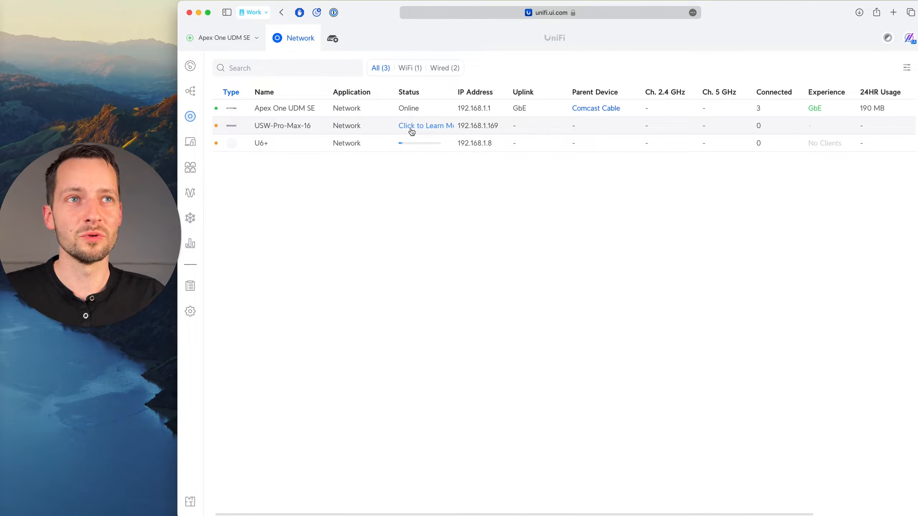
Check the USW-Pro-Max-16's adoption instructions, and adopt that switch and the USP-Strip.
left_click(410, 133)
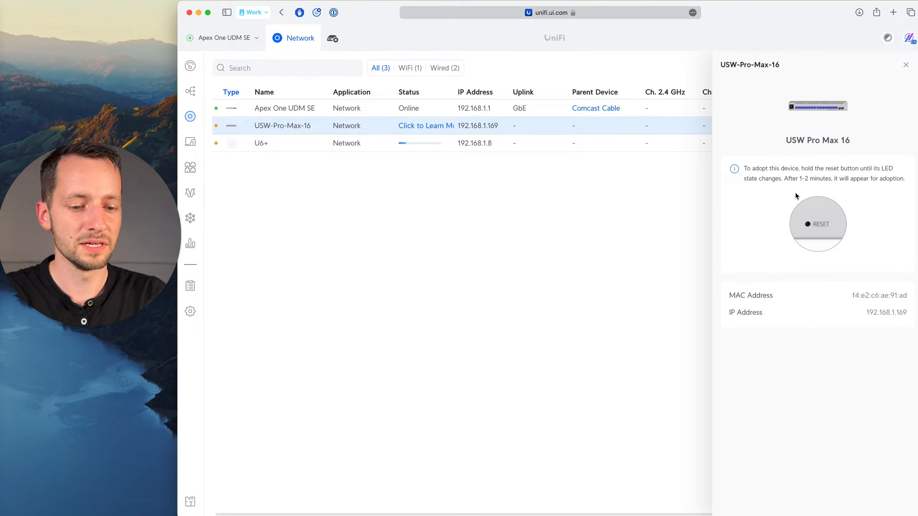
left_click(450, 261)
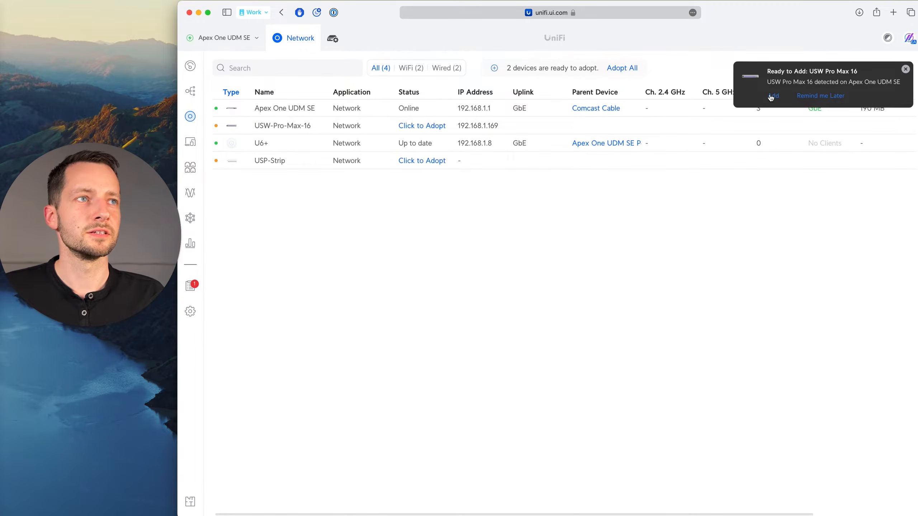
left_click(430, 127)
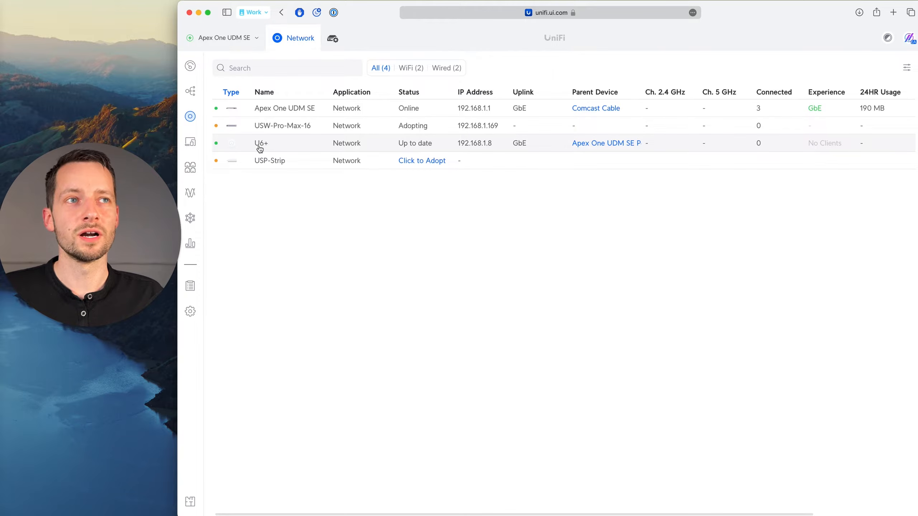
left_click(413, 165)
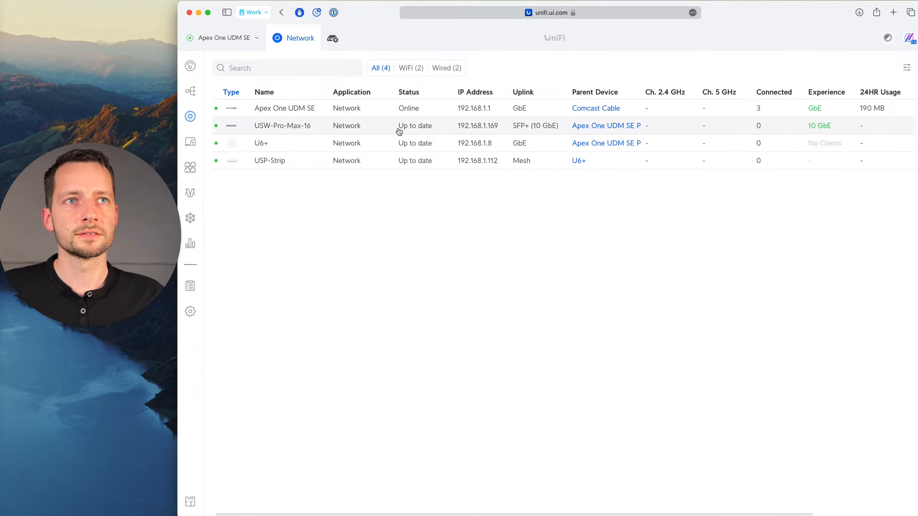
left_click(412, 92)
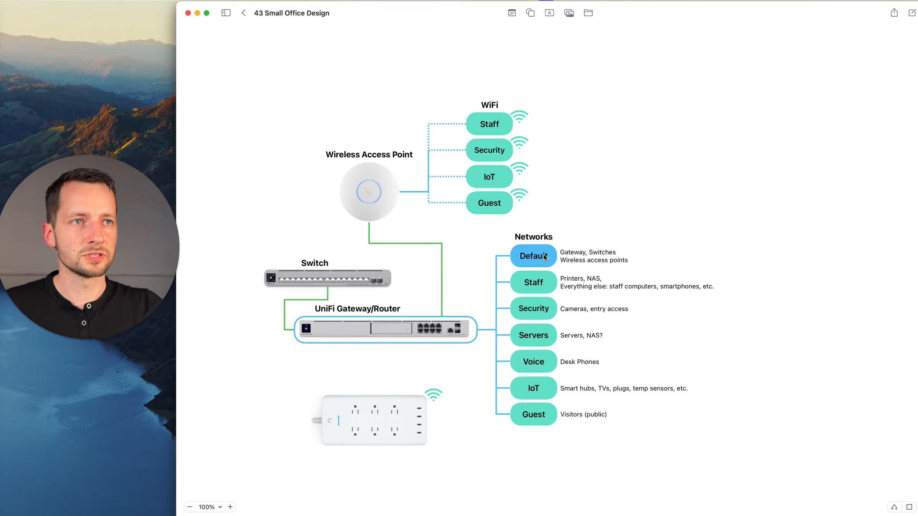
Switch to the 43 Small Office Design diagram and examine its Default, Staff and Guest networks.
left_click(545, 258)
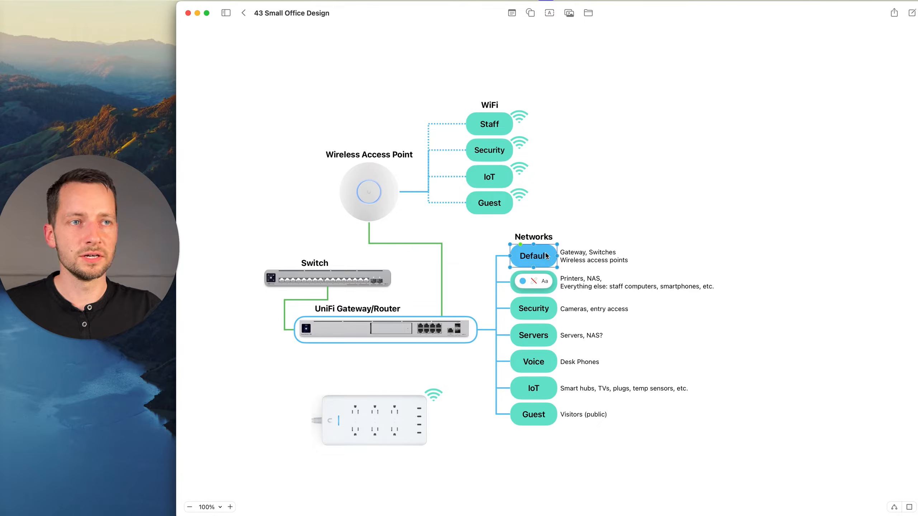
left_click(553, 291)
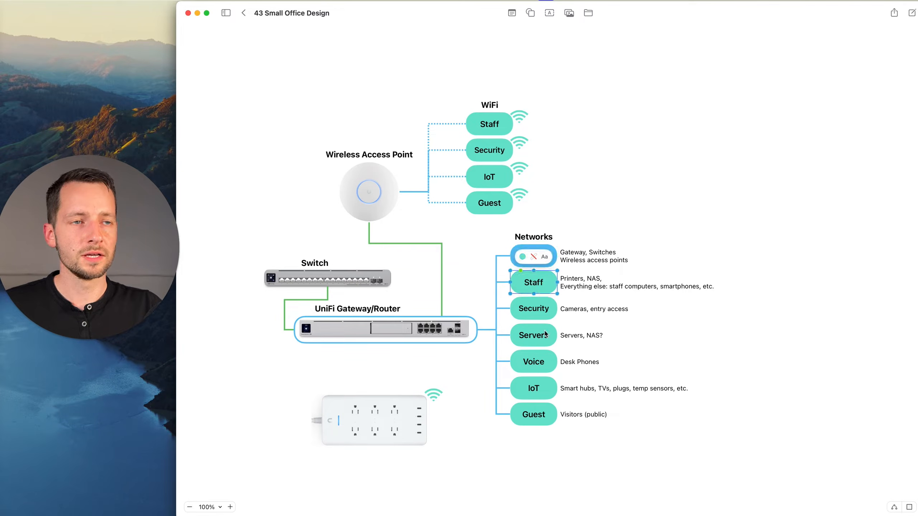
left_click(543, 414, "shift")
left_click(583, 314)
Switch to the IP plan in OneNote and highlight the 192.168.0.0/16 private range.
key("super+Tab")
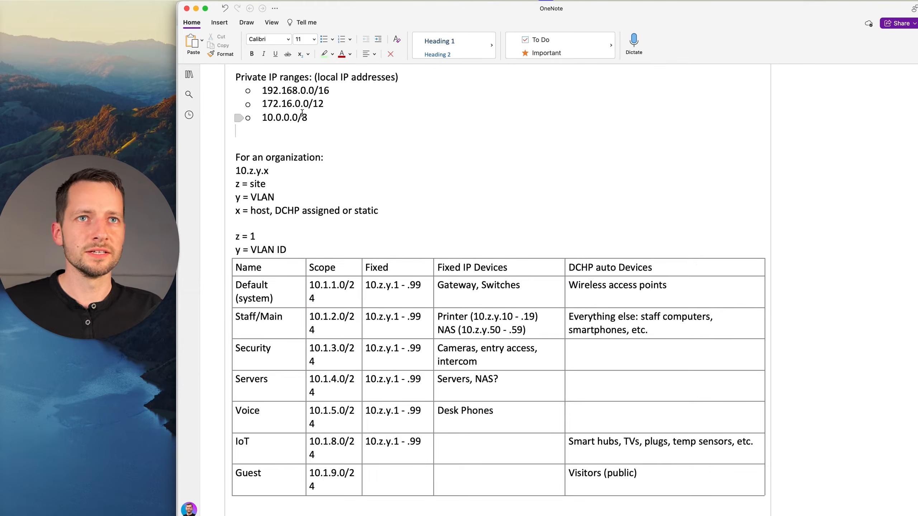
scroll(291, 107, "up", 1)
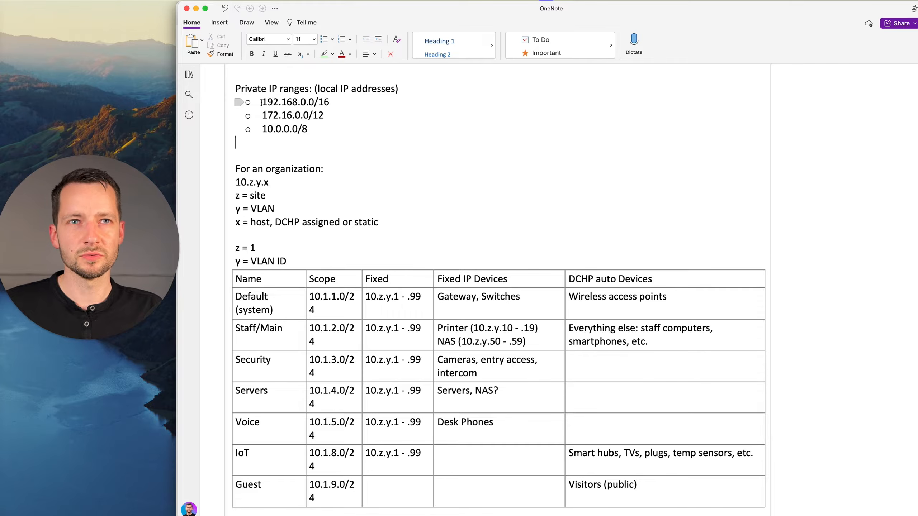
left_click_drag(261, 102, 342, 102)
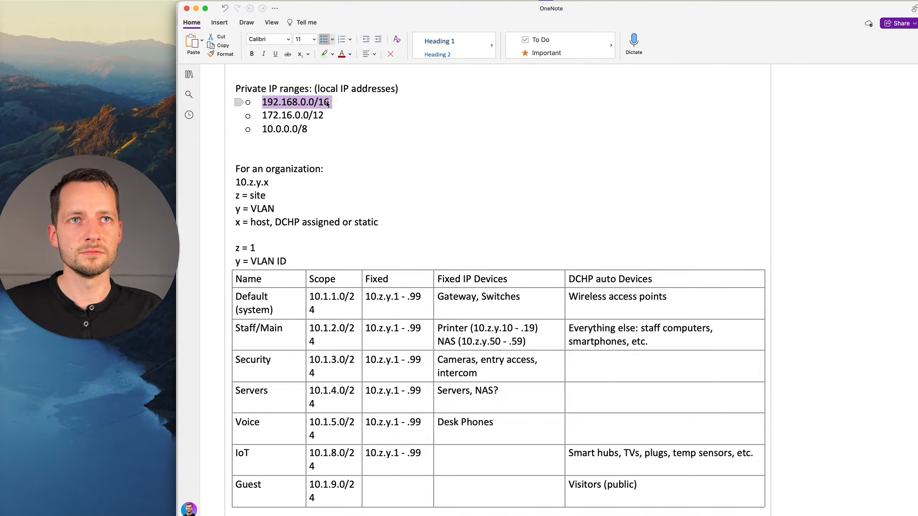
left_click(287, 102)
left_click_drag(263, 102, 336, 102)
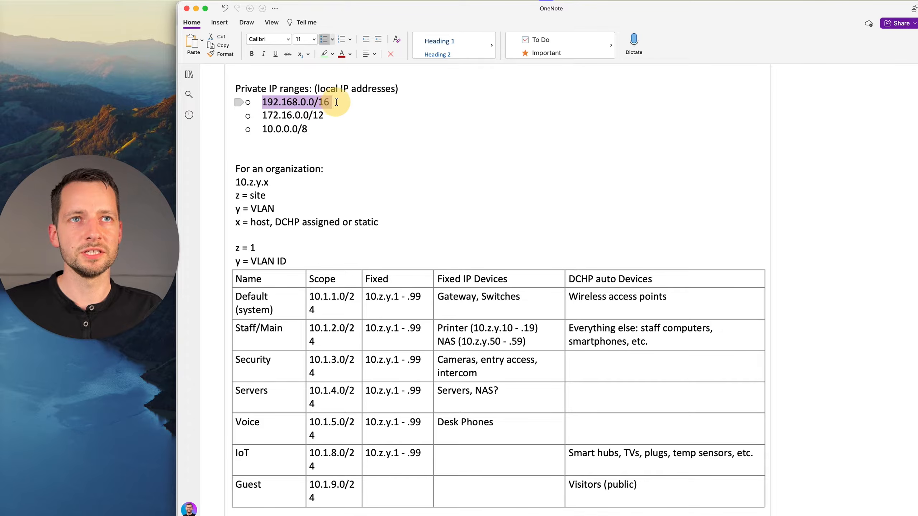
Add 192.168.1.1 as an indented sub-bullet under the 192.168.0.0/16 range.
left_click(336, 102)
key("Return")
key("Tab")
type("19")
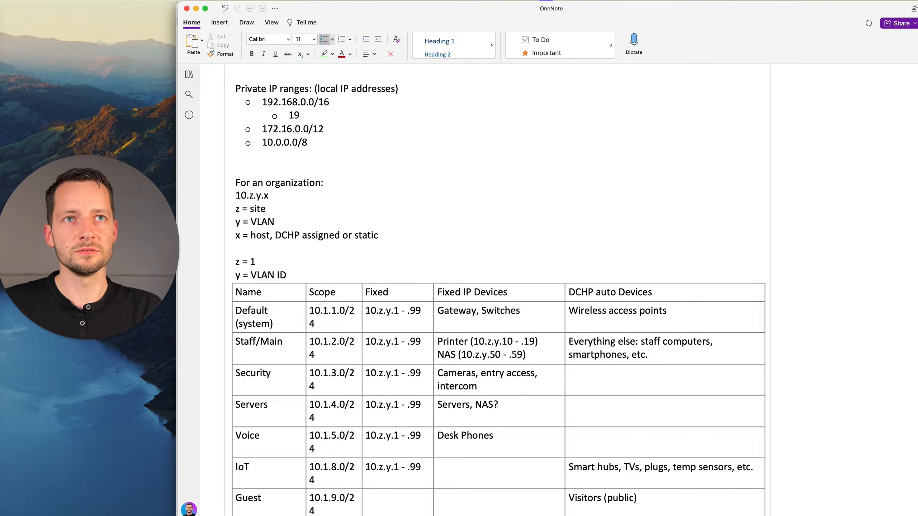
type("2.168.1.1")
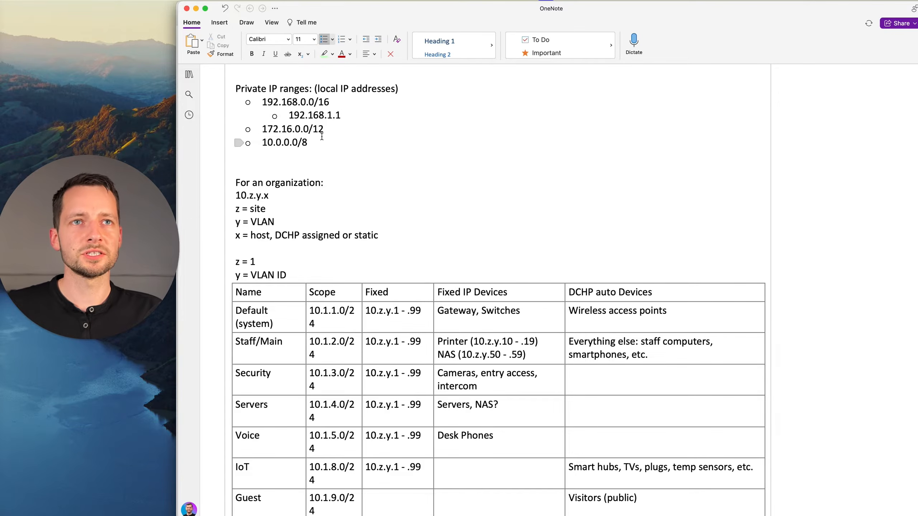
Highlight the 10.0.0.0/8 range and the 192.168.1.1 example to compare them.
left_click_drag(312, 142, 260, 148)
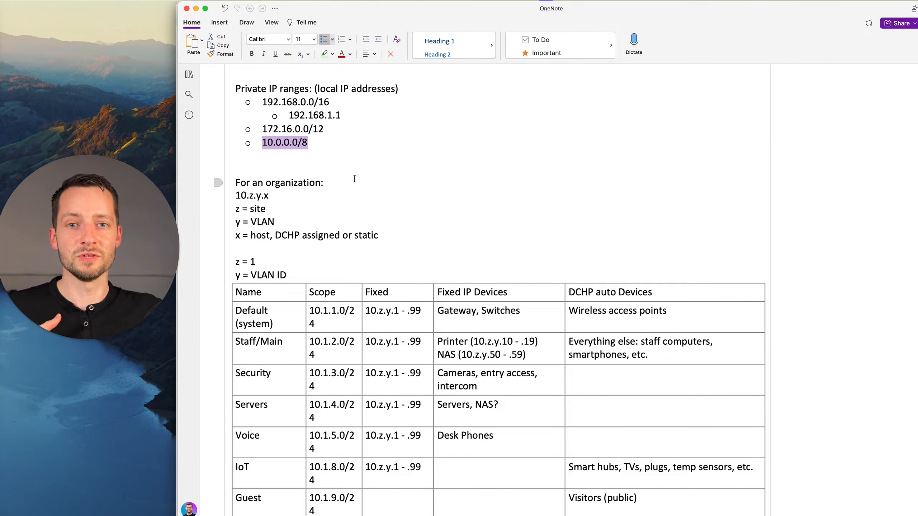
left_click_drag(346, 117, 285, 117)
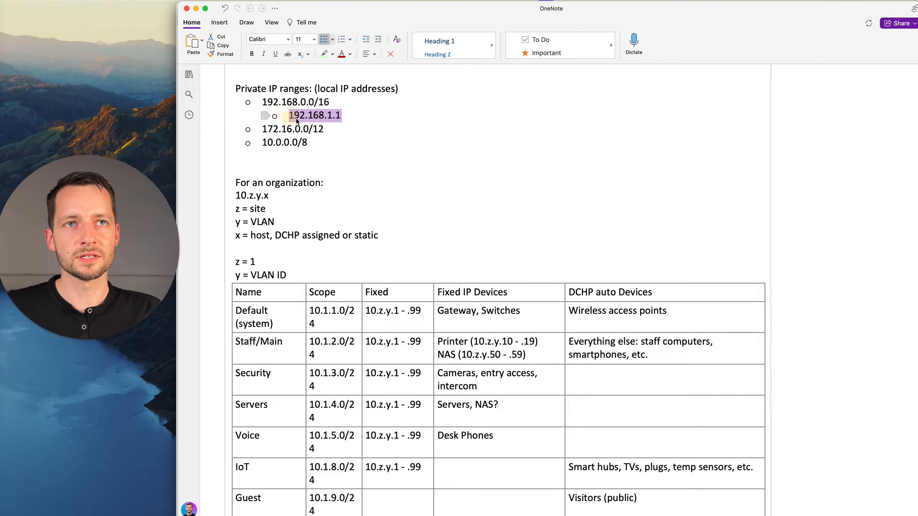
double_click(291, 115)
left_click(290, 115)
left_click_drag(344, 113, 290, 114)
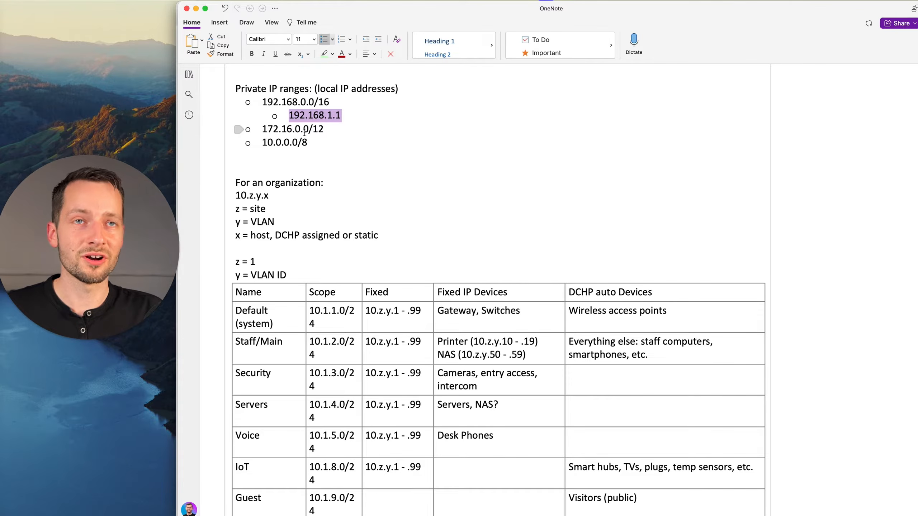
left_click(308, 142)
left_click_drag(263, 143, 308, 143)
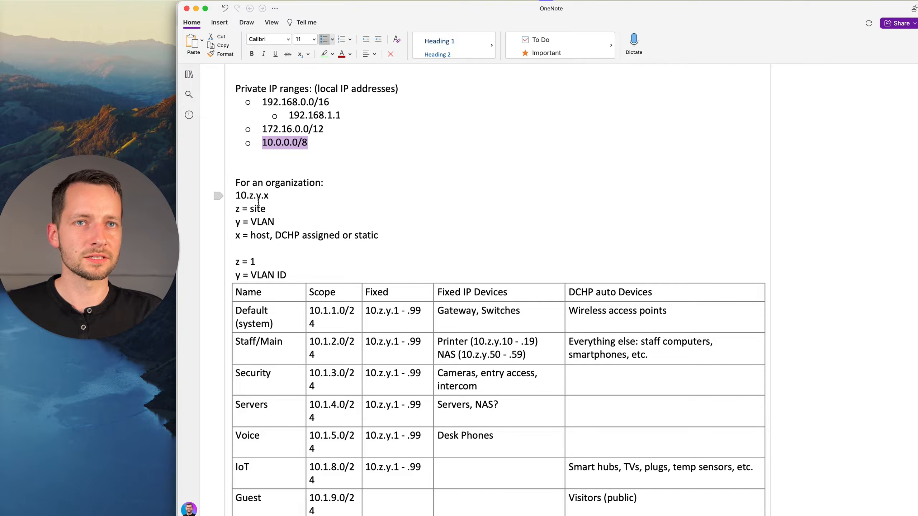
Highlight the Default network's 10.1.1.0/24 scope in the table and the 10.z.y.x organization scheme.
scroll(291, 283, "down", 1)
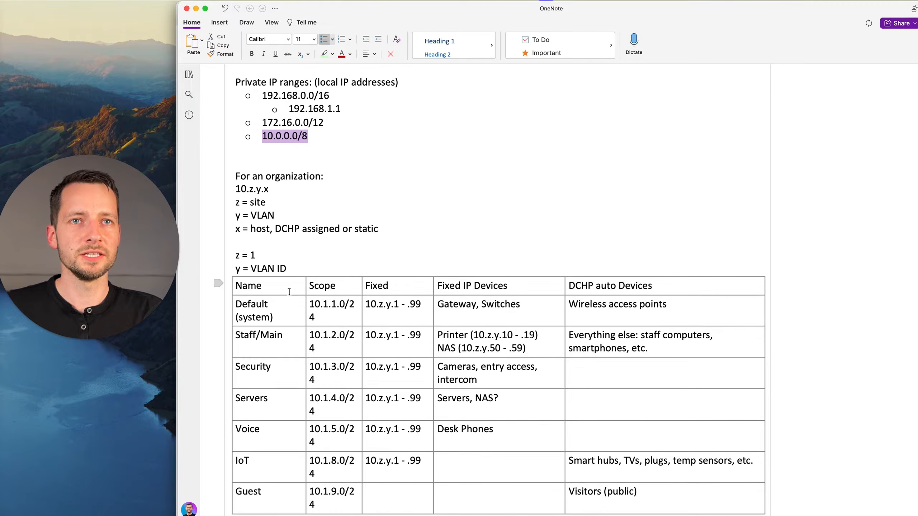
scroll(289, 291, "down", 1)
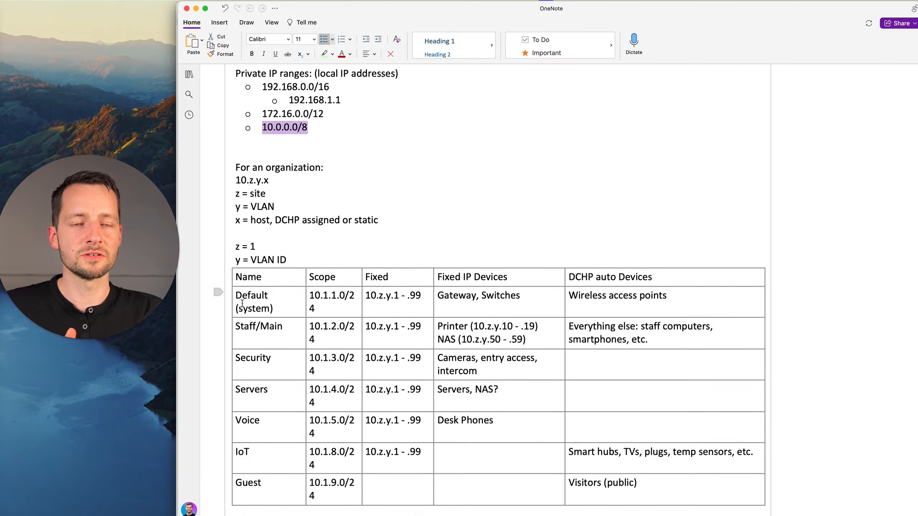
double_click(242, 302)
left_click_drag(310, 297, 324, 312)
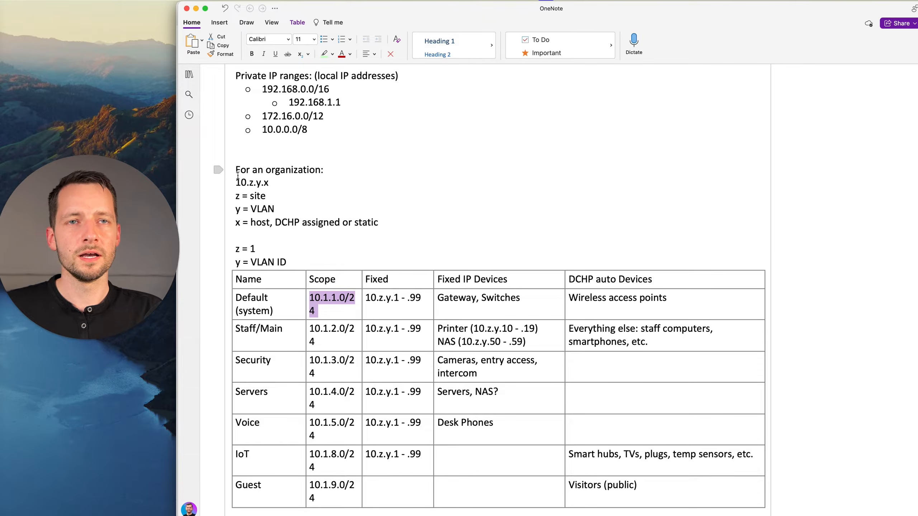
left_click_drag(235, 183, 274, 183)
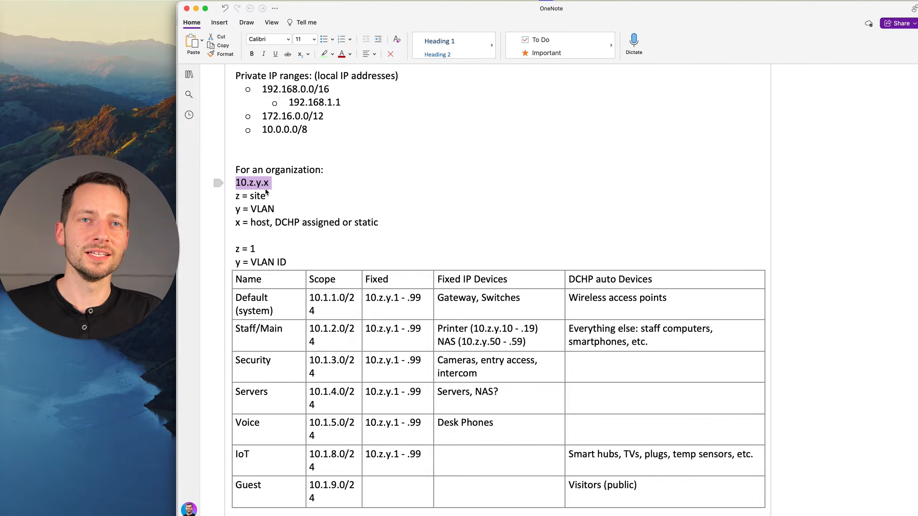
Examine the octets of 10.0.0.0/8 and how they map onto the 10.z.y.x scheme.
left_click(265, 154)
double_click(271, 131)
double_click(279, 130)
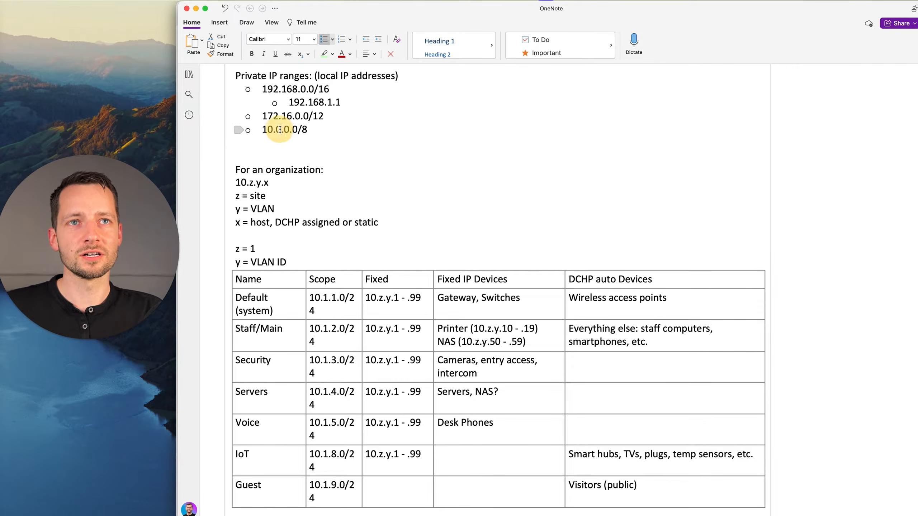
double_click(286, 130)
double_click(296, 129)
left_click(293, 129)
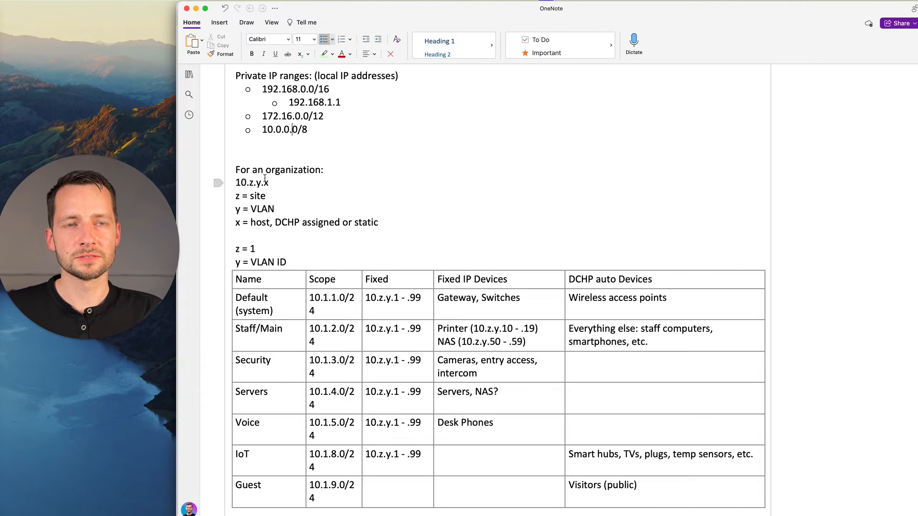
left_click_drag(262, 130, 300, 130)
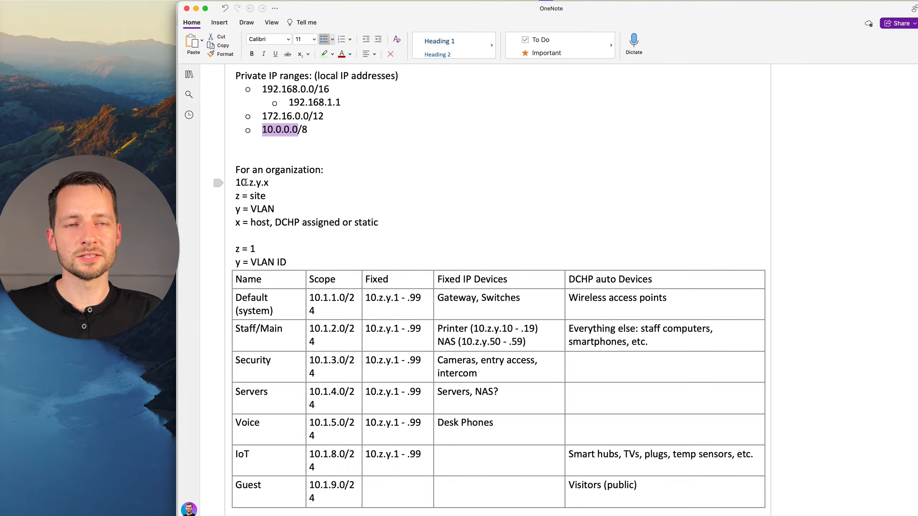
left_click_drag(235, 182, 249, 183)
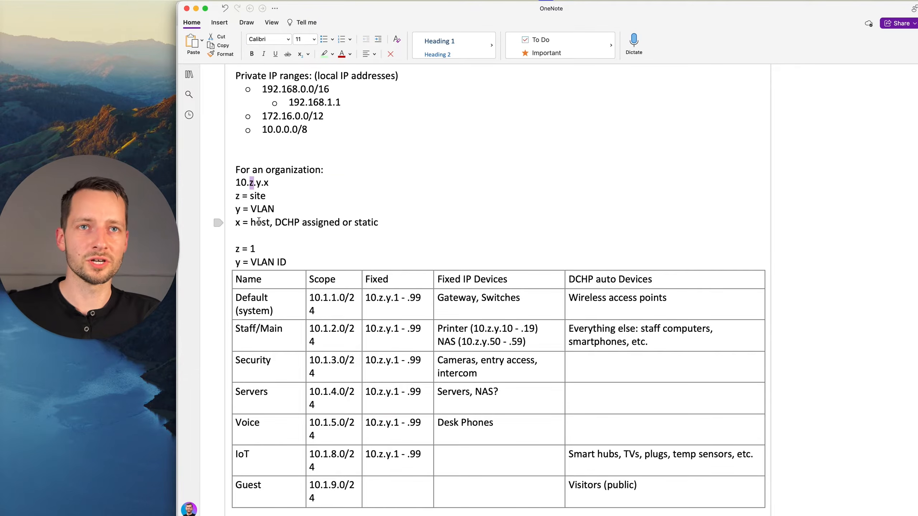
Examine how the site value z and the VLAN octet form the Default network's scope.
left_click(253, 250)
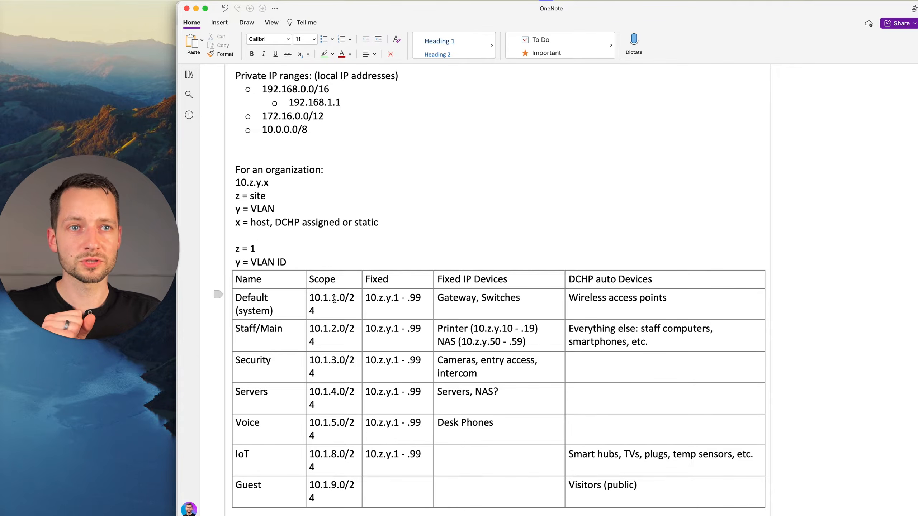
left_click(283, 300)
left_click(335, 298)
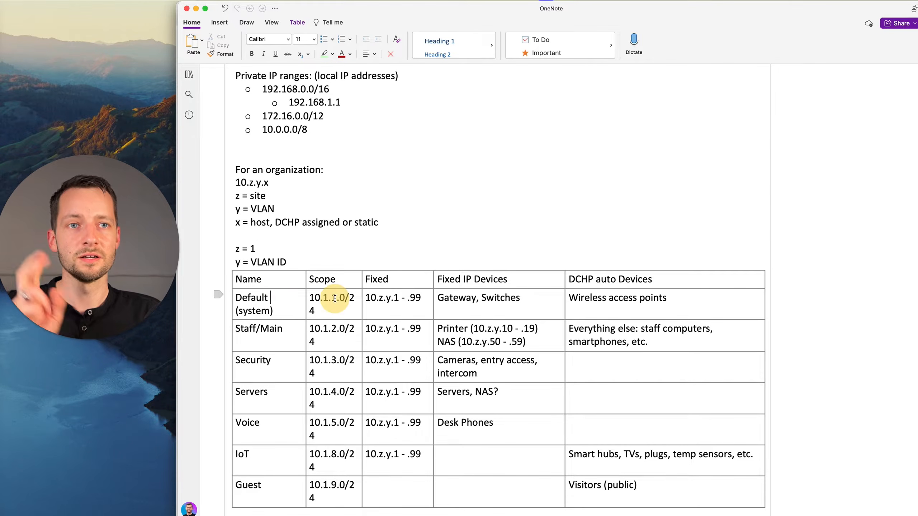
double_click(334, 297)
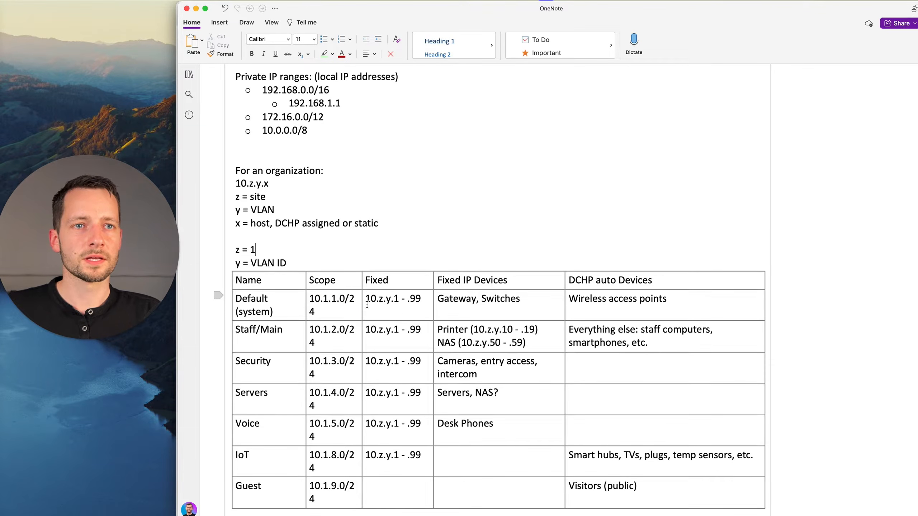
left_click(344, 300)
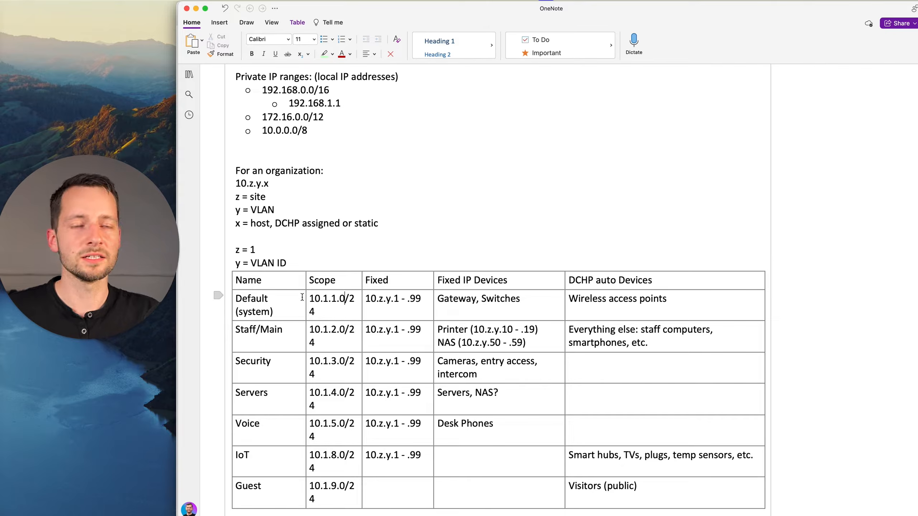
Correct the misspelled DCHP to DHCP in the host (x) line of the addressing scheme.
left_click(282, 223)
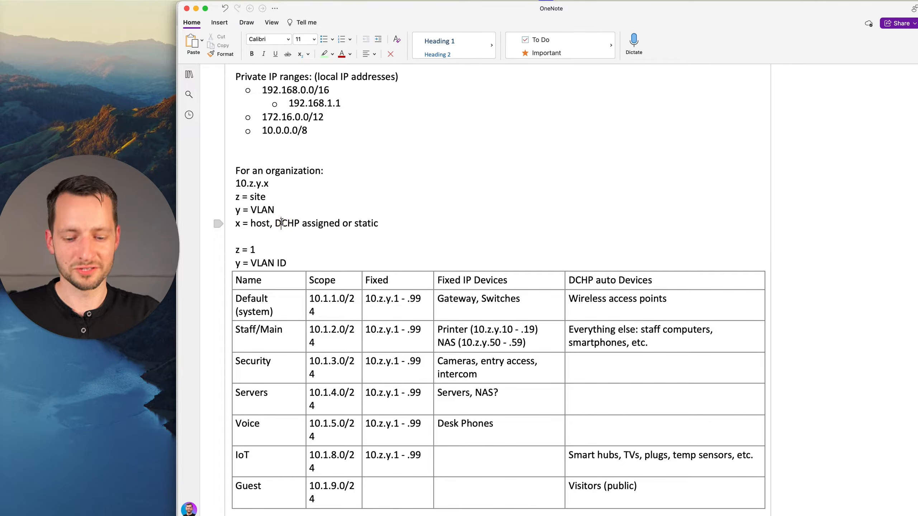
type("H")
key("Delete")
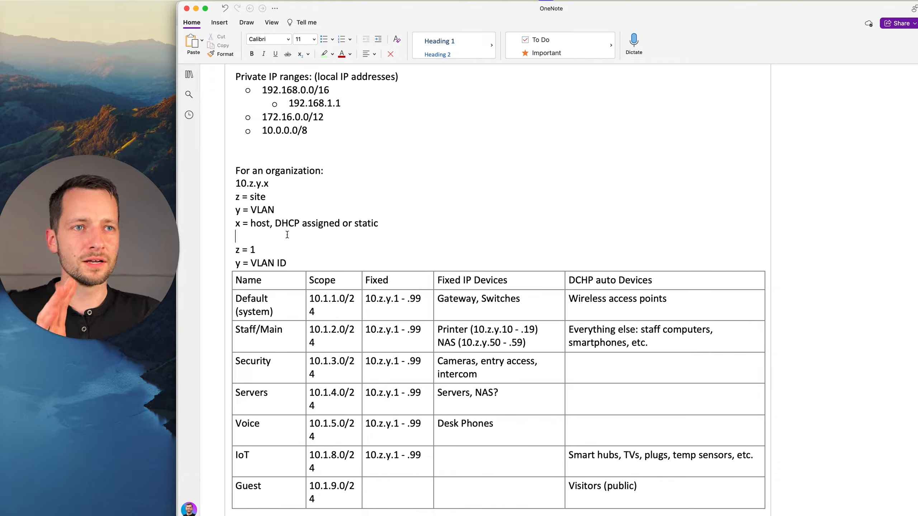
Compare the 192.168.1.1 example with the Default network's scope in the addressing table.
left_click(282, 223)
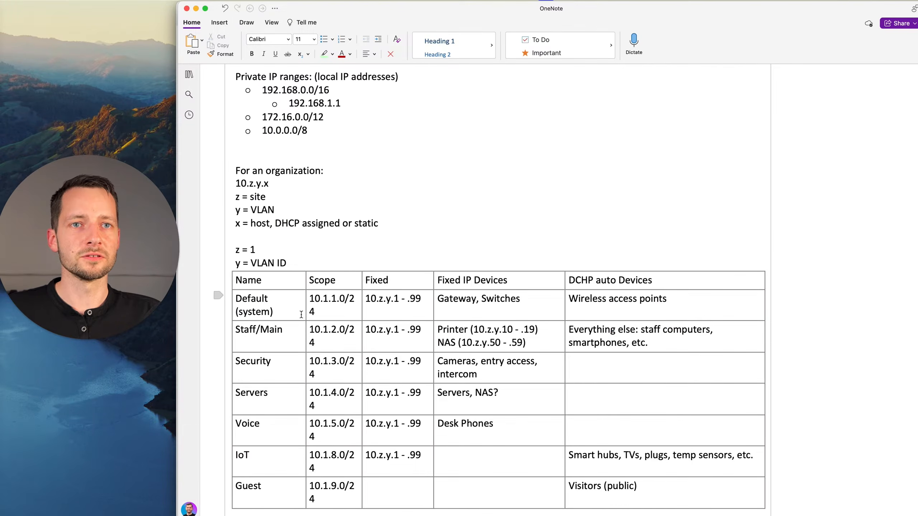
left_click_drag(261, 306, 488, 300)
triple_click(303, 106)
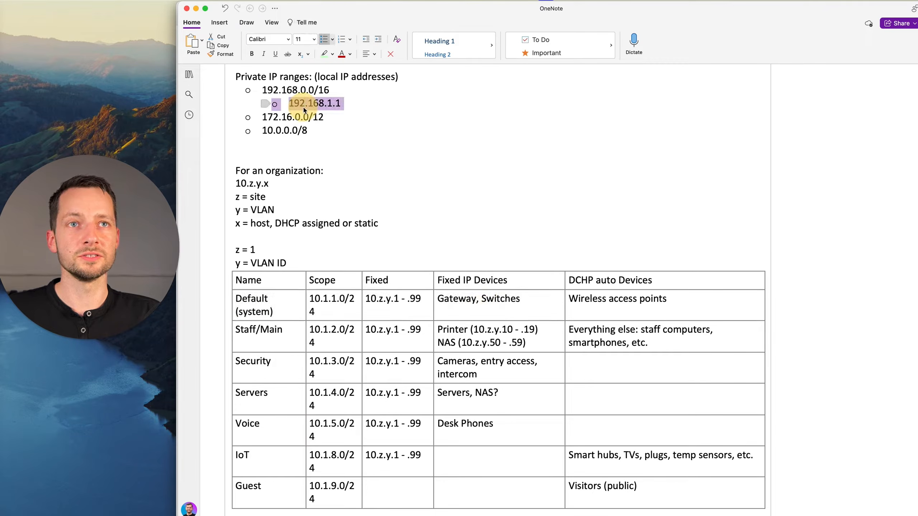
triple_click(332, 299)
left_click(358, 307)
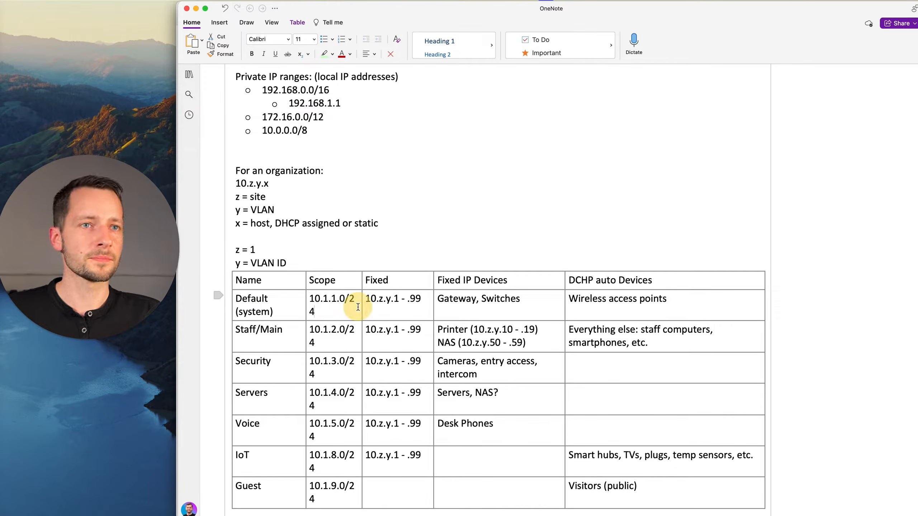
Switch to the UniFi Network application and open the Default network's settings for editing.
key("super+Tab")
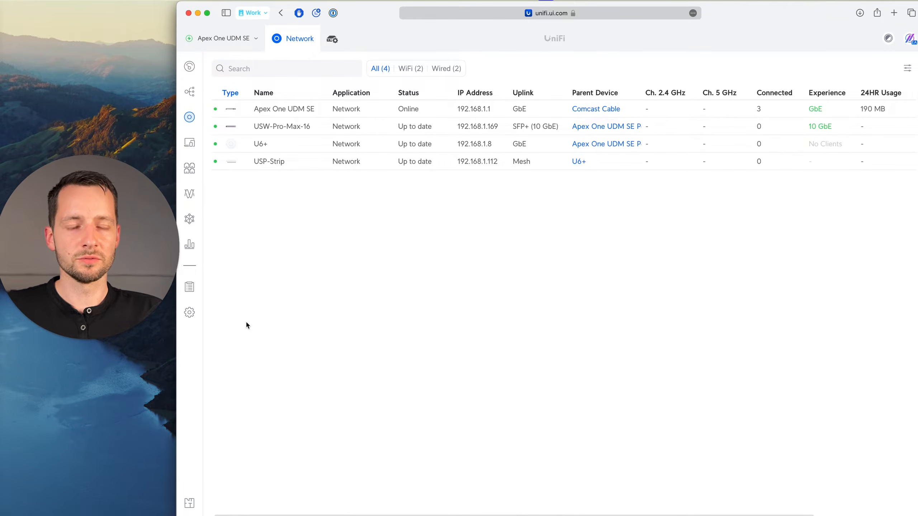
left_click(190, 313)
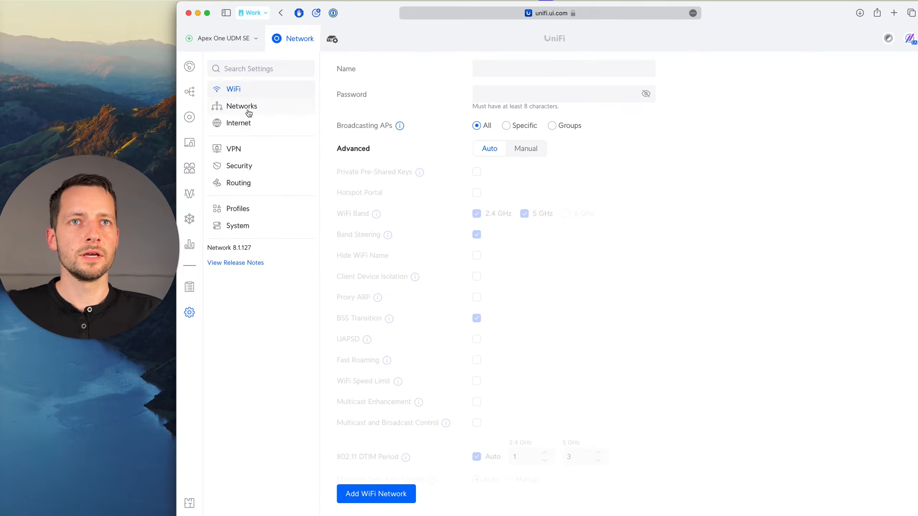
left_click(247, 108)
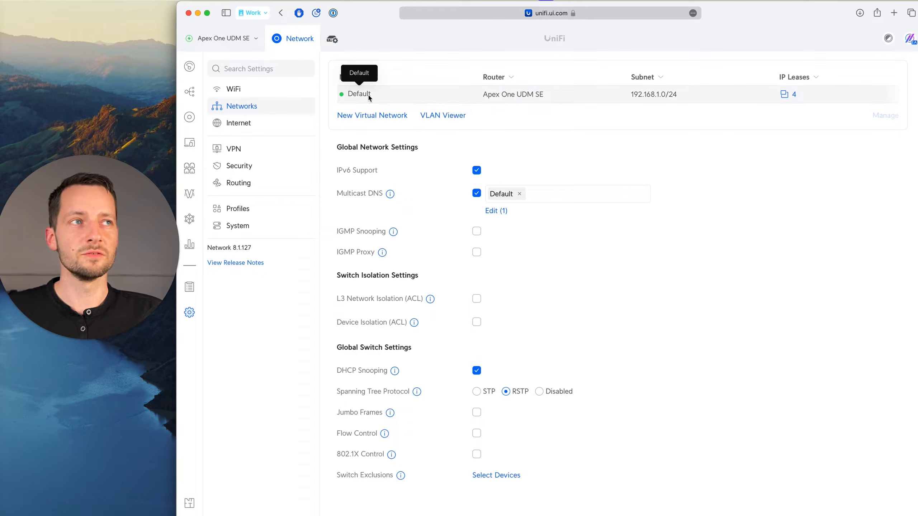
left_click(393, 97)
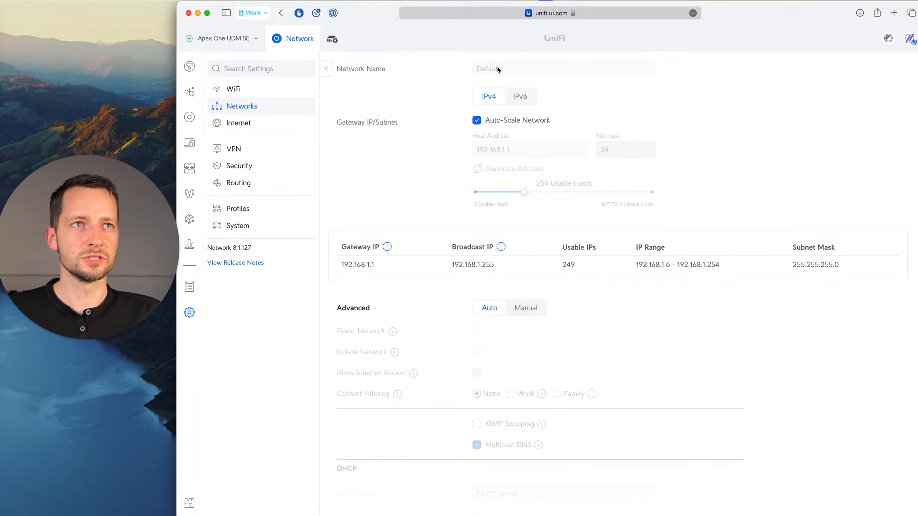
Turn off Auto-Scale Network for the Default network and set its host address to 10.1.1.1.
left_click(477, 121)
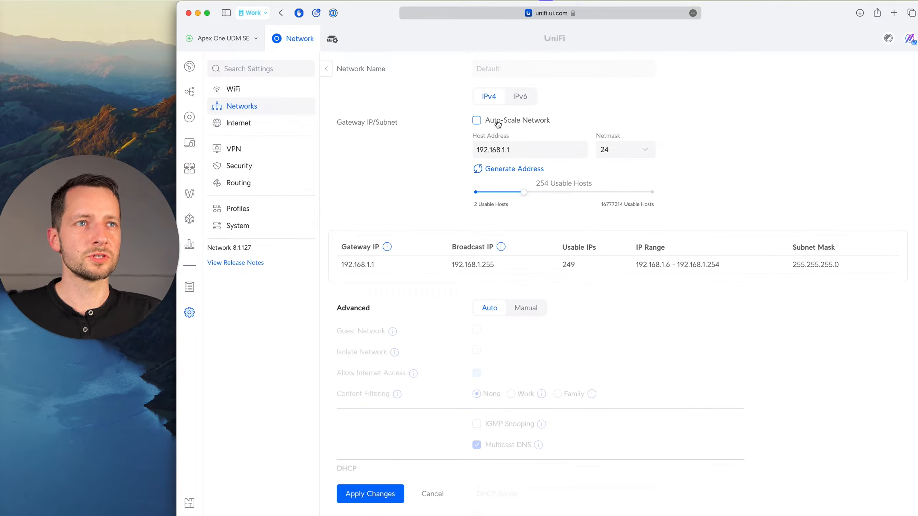
double_click(493, 150)
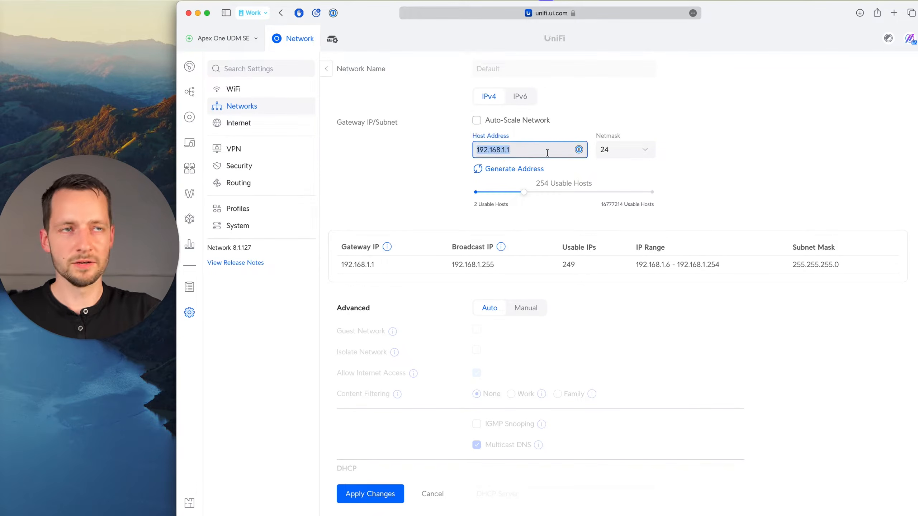
type("10")
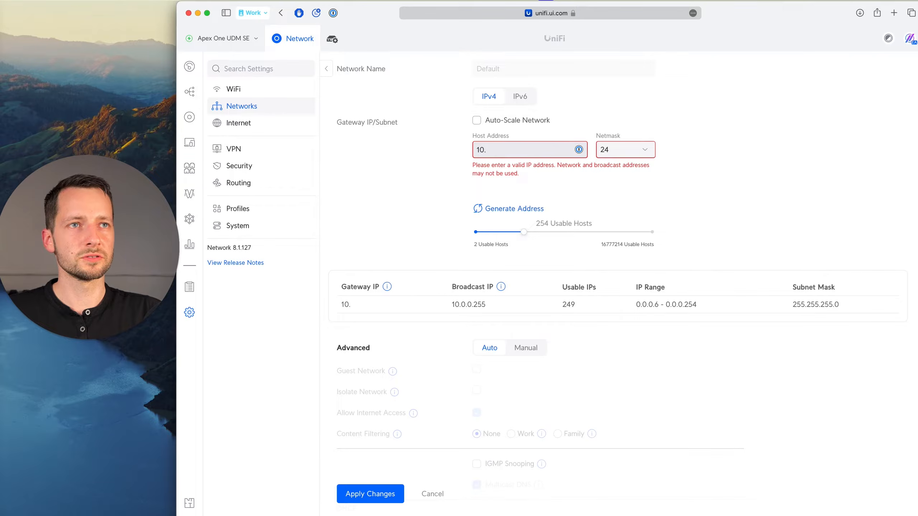
type(".1")
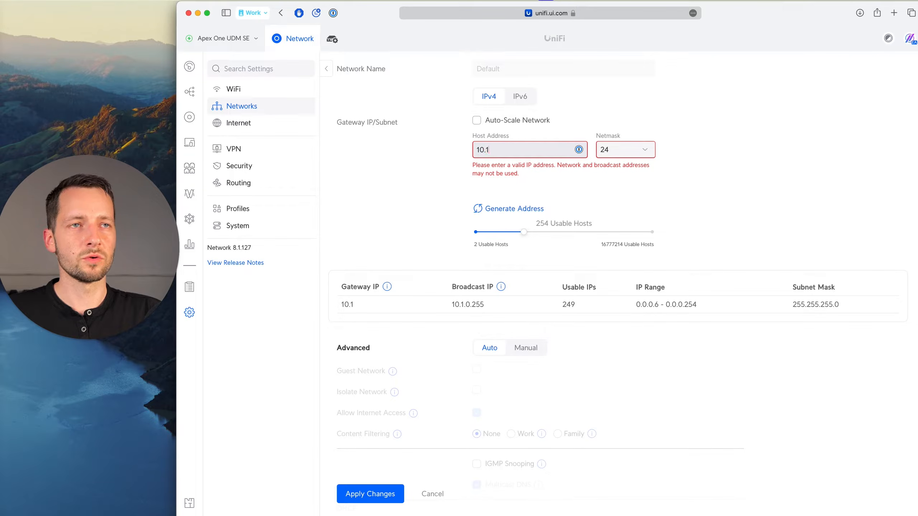
type(".1")
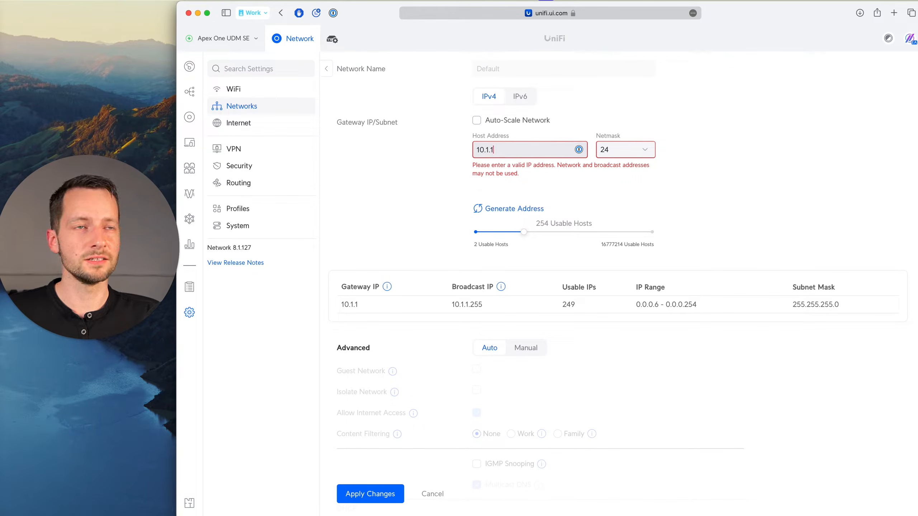
type(".1")
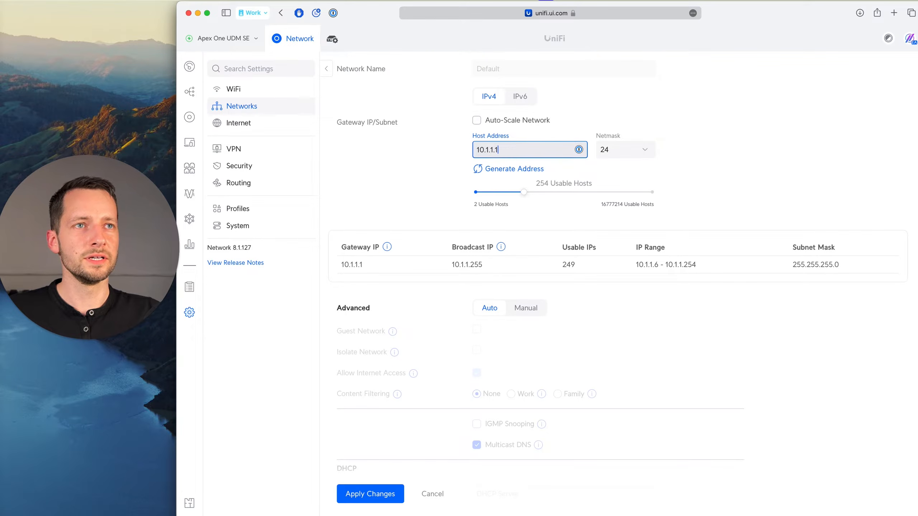
Review the Default network's netmask, usable-hosts range, host address and gateway IP.
left_click(619, 156)
left_click(680, 158)
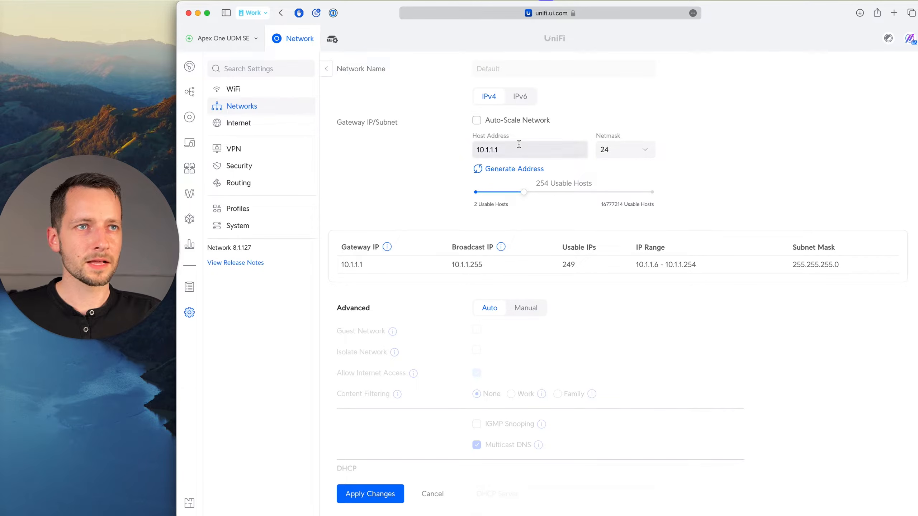
mouse_move(524, 192)
left_mouse_down()
mouse_move(488, 193)
mouse_move(540, 195)
mouse_move(517, 195)
mouse_move(531, 200)
left_mouse_up()
left_click(478, 150)
double_click(480, 150)
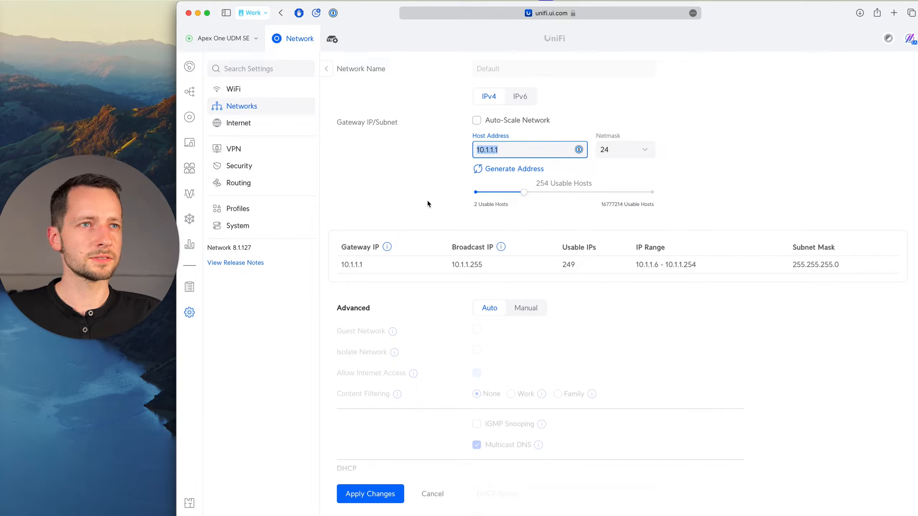
left_click(422, 247)
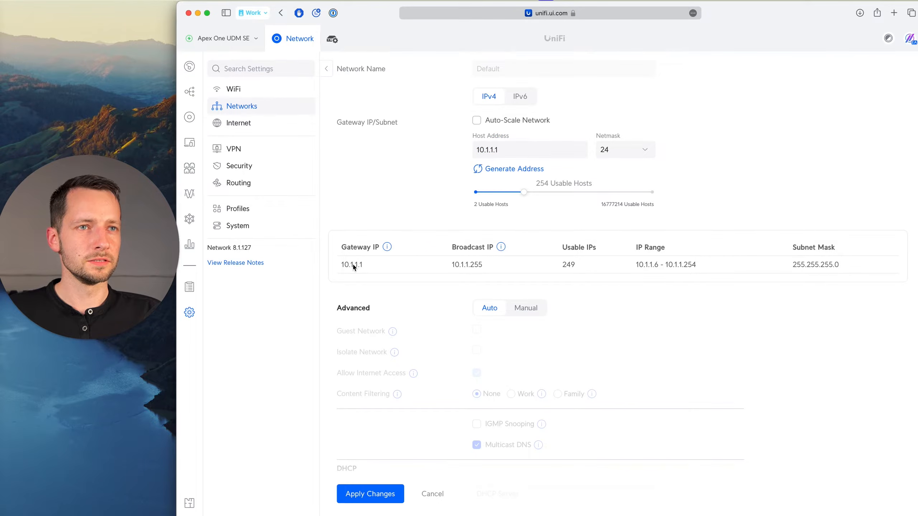
Switch the Default network's advanced configuration to Manual and set the DHCP range start to 10.1.1.100.
scroll(381, 267, "down", 2)
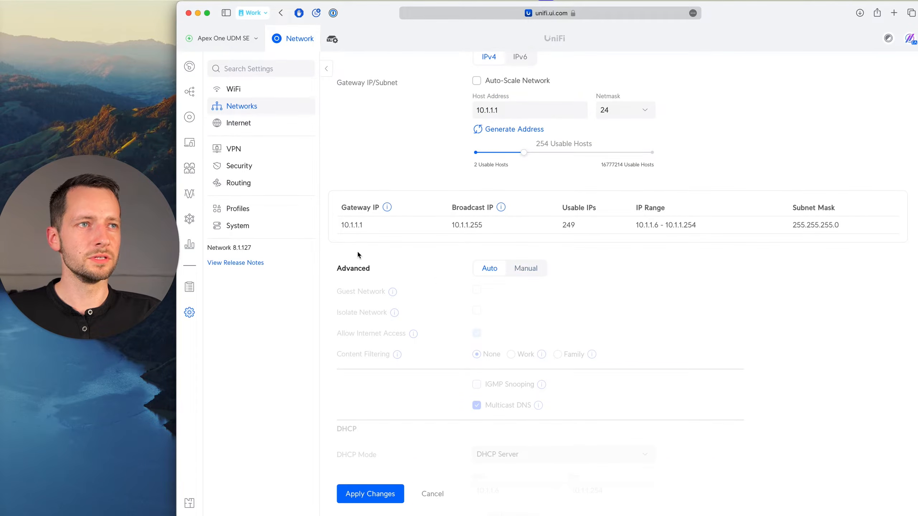
left_click(536, 272)
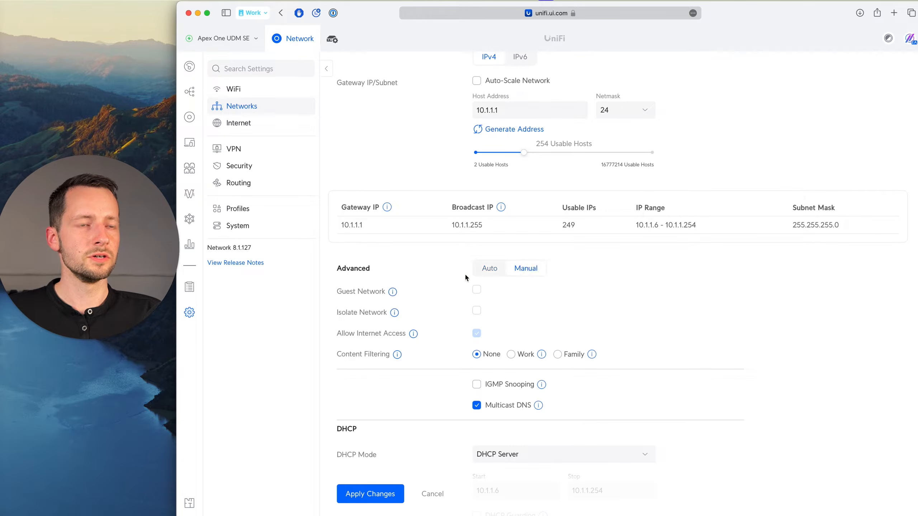
scroll(419, 268, "down", 4)
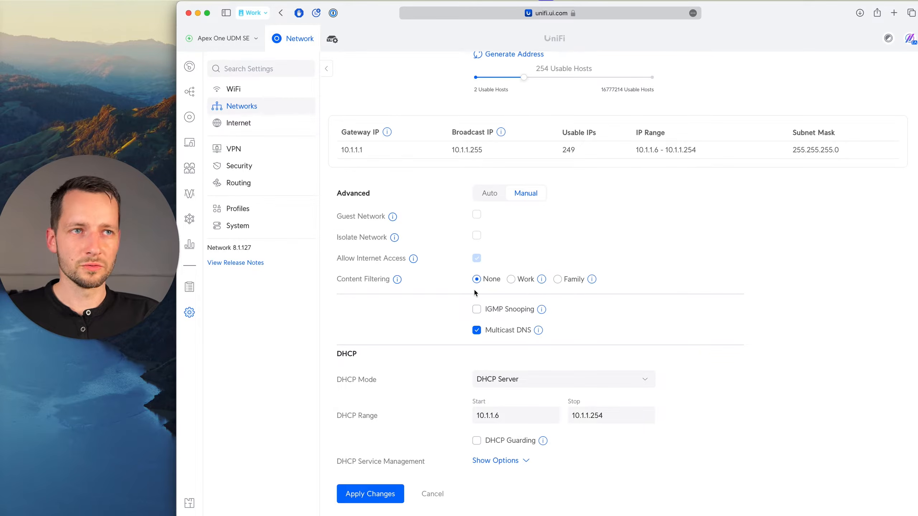
mouse_move(540, 332)
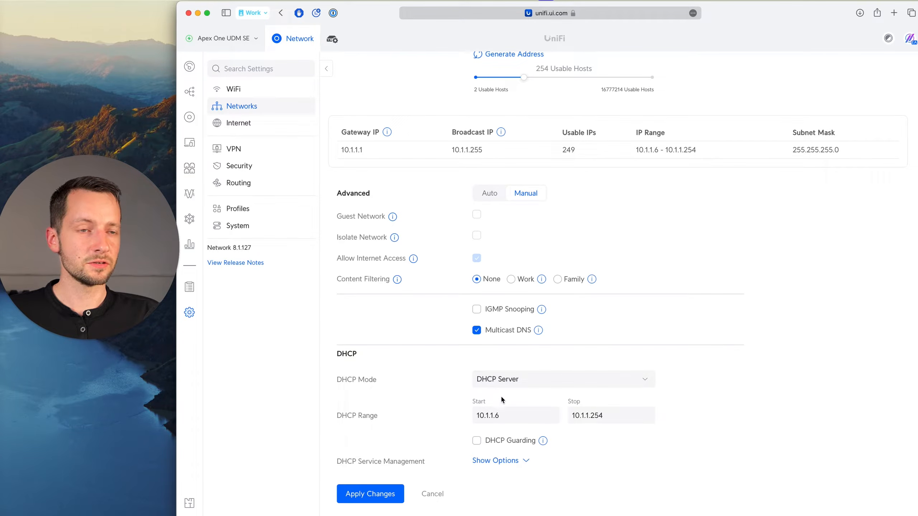
left_click(495, 416)
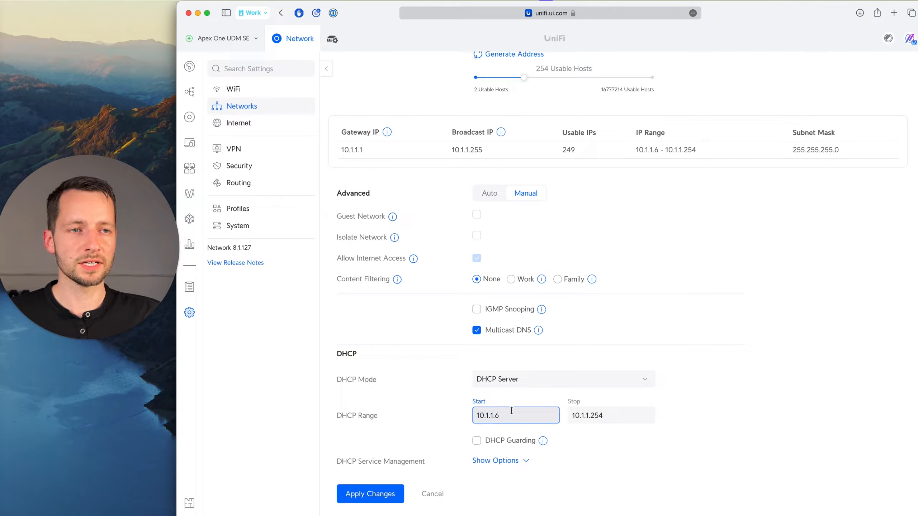
key("BackSpace")
type("100")
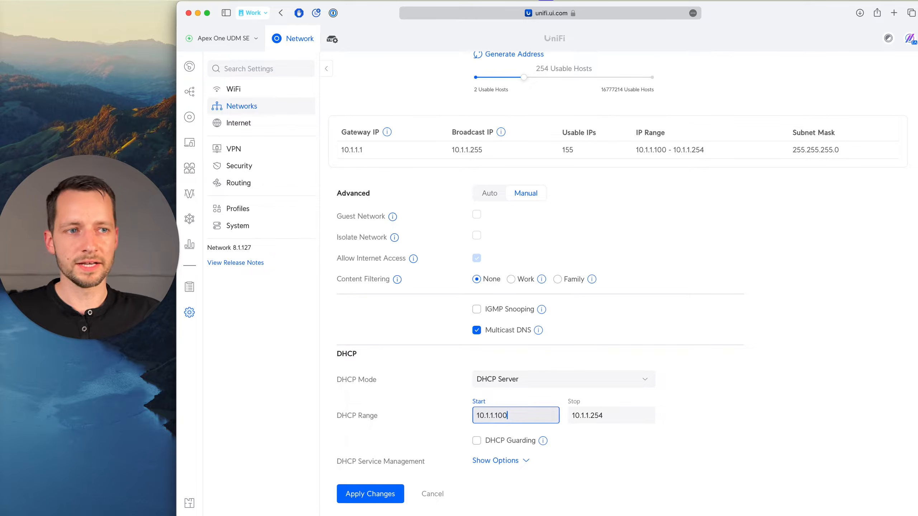
Try 10.1.1.99 as the DHCP range start and restore it to 10.1.1.100.
double_click(502, 415)
left_click_drag(509, 418, 496, 416)
type("99")
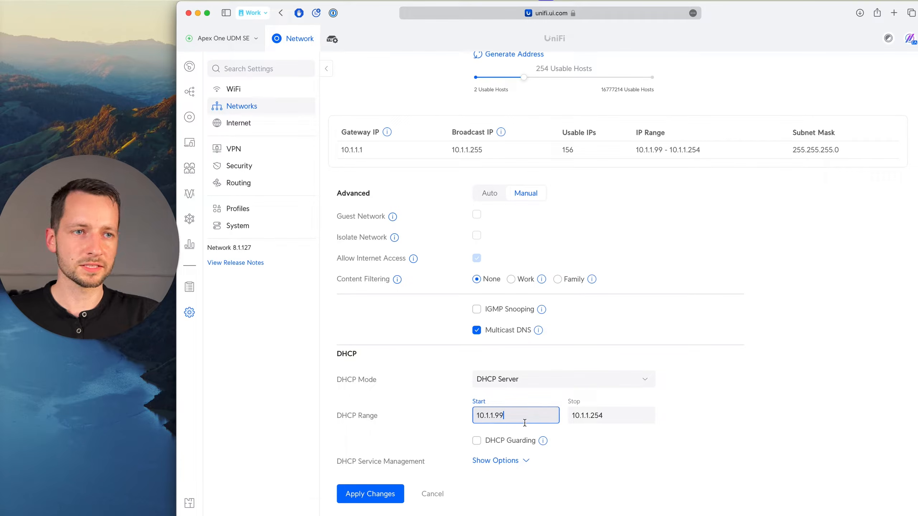
key("BackSpace")
key("BackSpace")
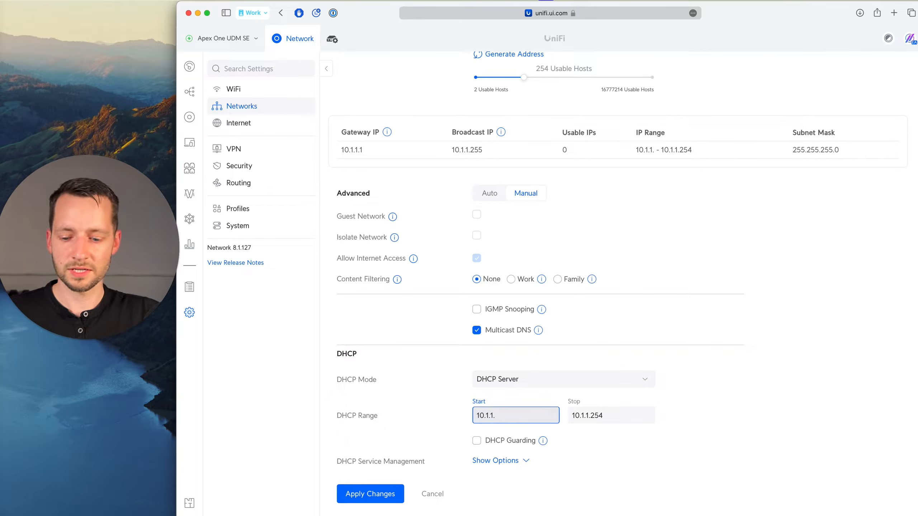
type("100")
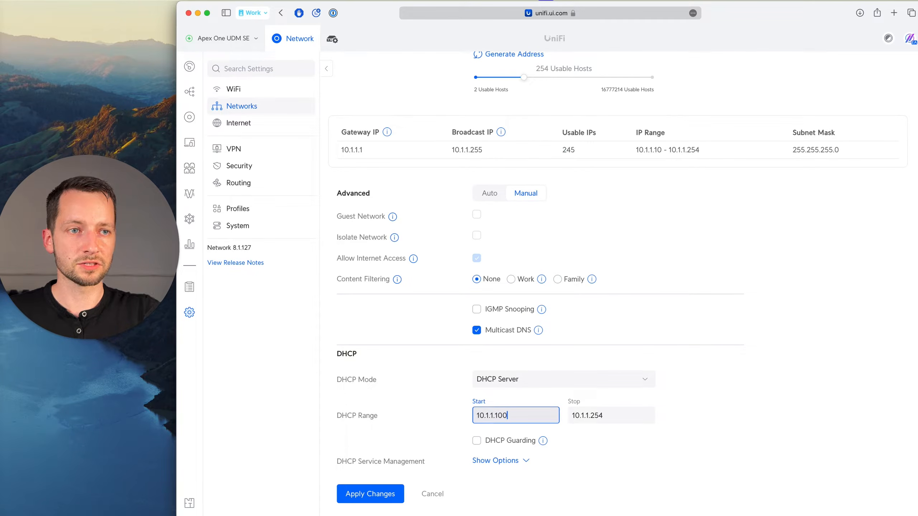
Check the DHCP range stop, the number of usable IPs and the resulting IP range.
left_click(591, 414)
left_click(572, 156)
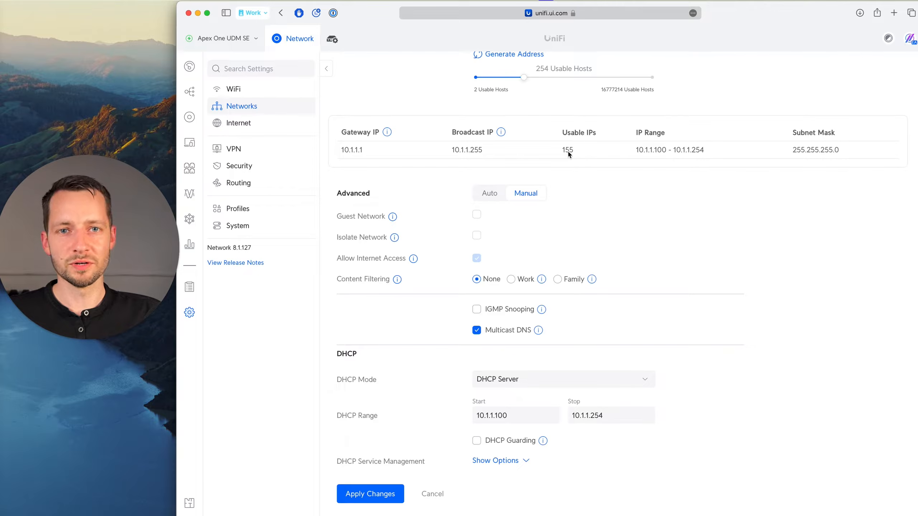
left_click_drag(637, 152, 711, 148)
left_click(700, 157)
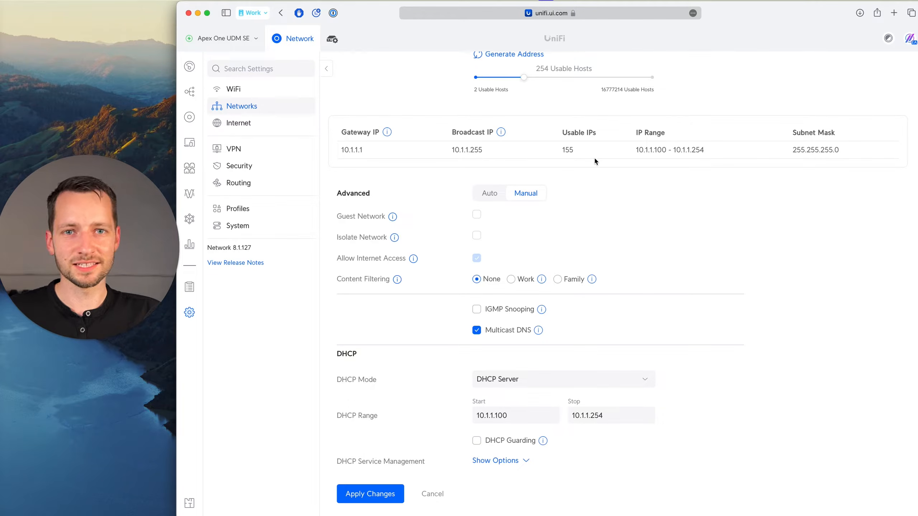
left_click(565, 150)
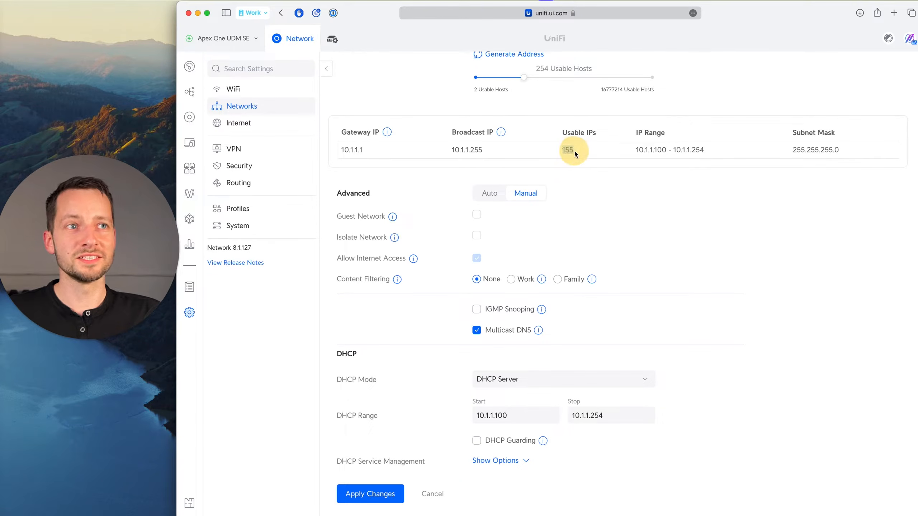
left_click(501, 417)
key("BackSpace")
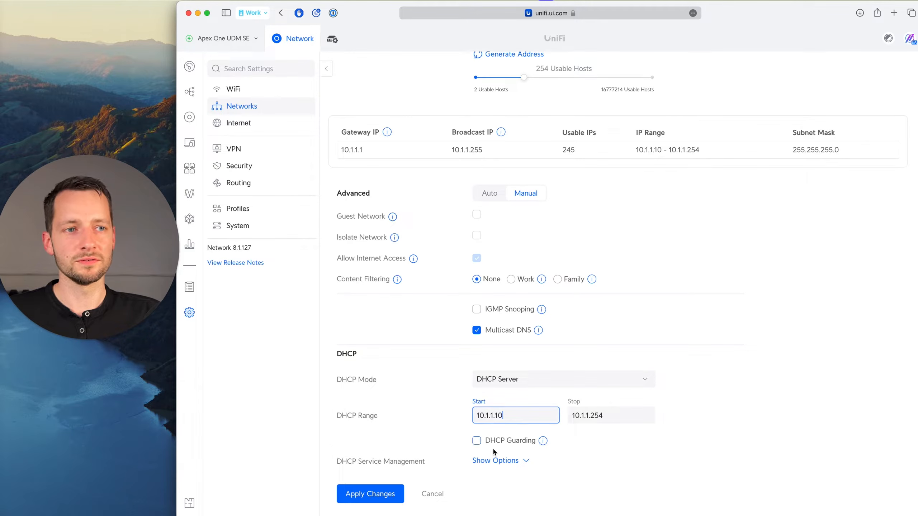
type("0")
left_click(698, 408)
Check the Default network's gateway IP in the subnet summary.
scroll(532, 374, "up", 1)
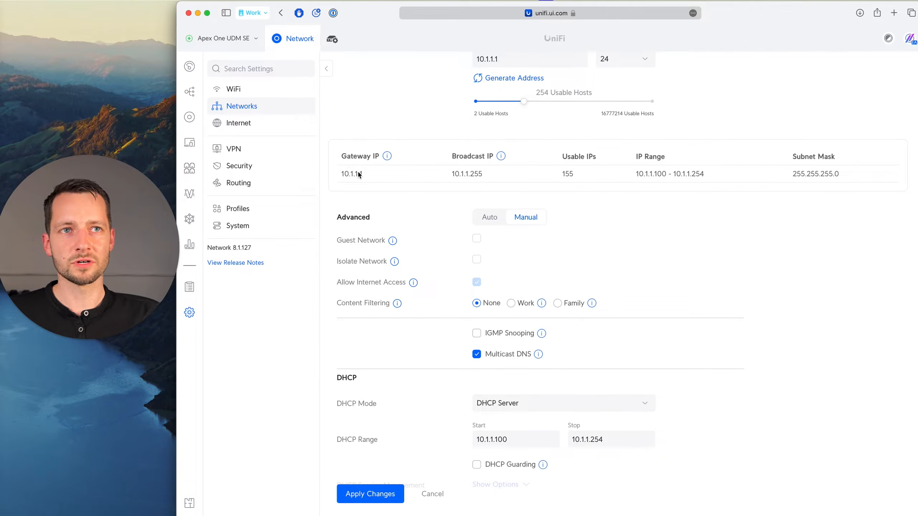
left_click_drag(343, 178, 343, 179)
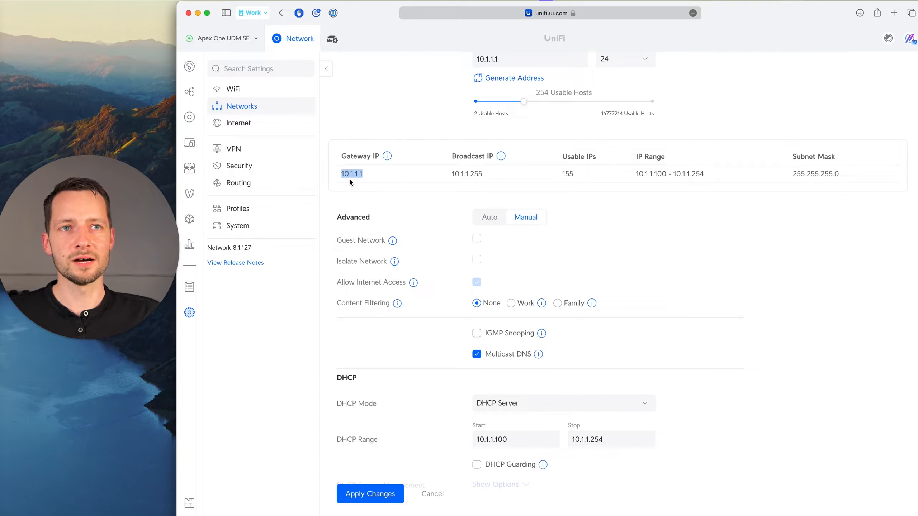
scroll(400, 217, "down", 1)
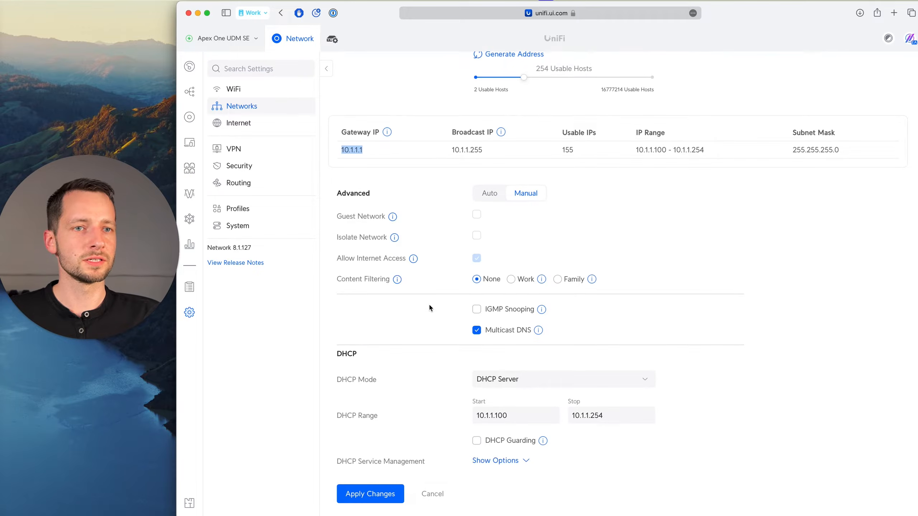
Review the DHCP service management options and the custom DHCP options, and collapse the section again.
left_click(491, 463)
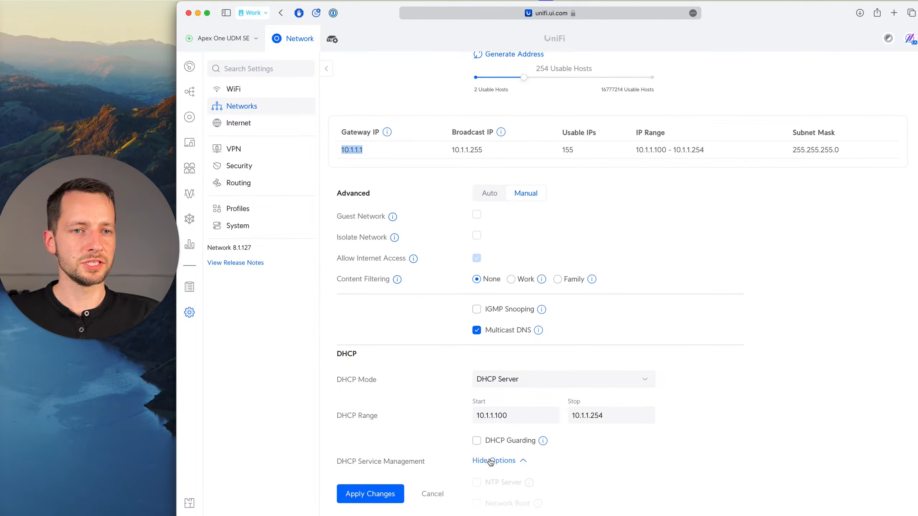
scroll(487, 420, "down", 8)
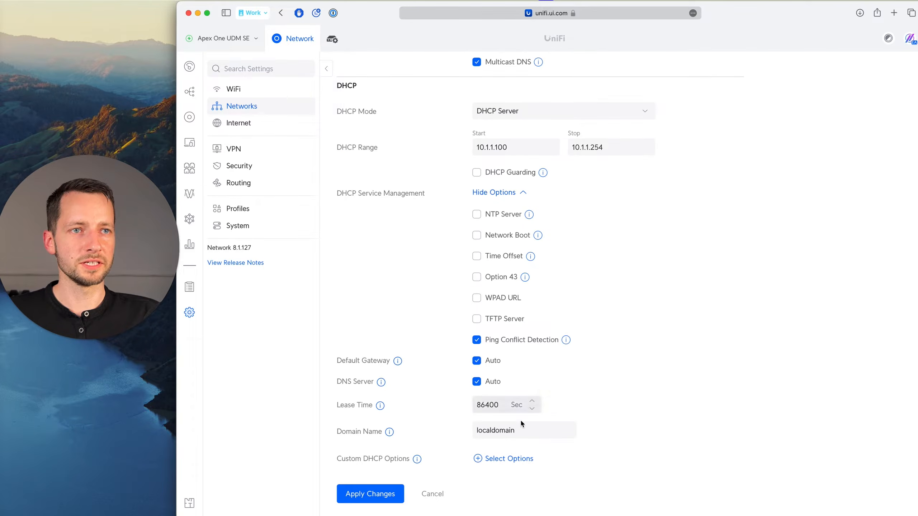
left_click(506, 458)
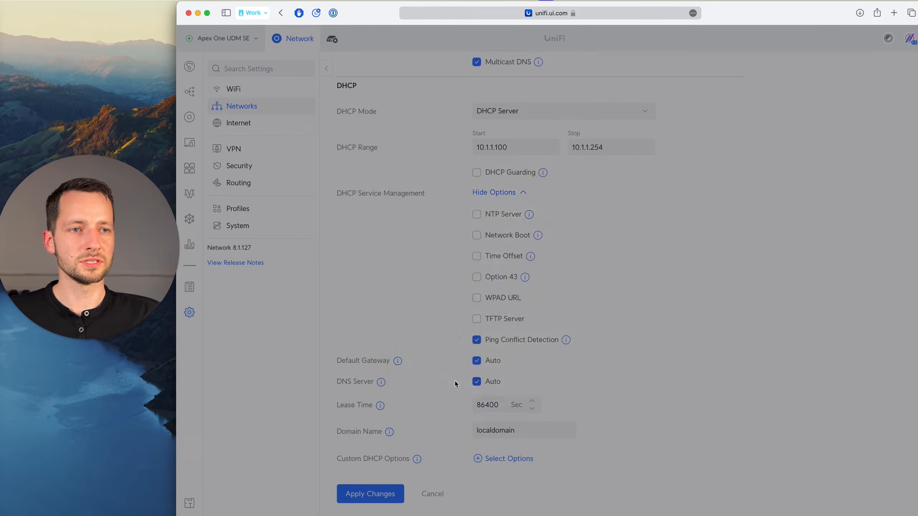
left_click(628, 354)
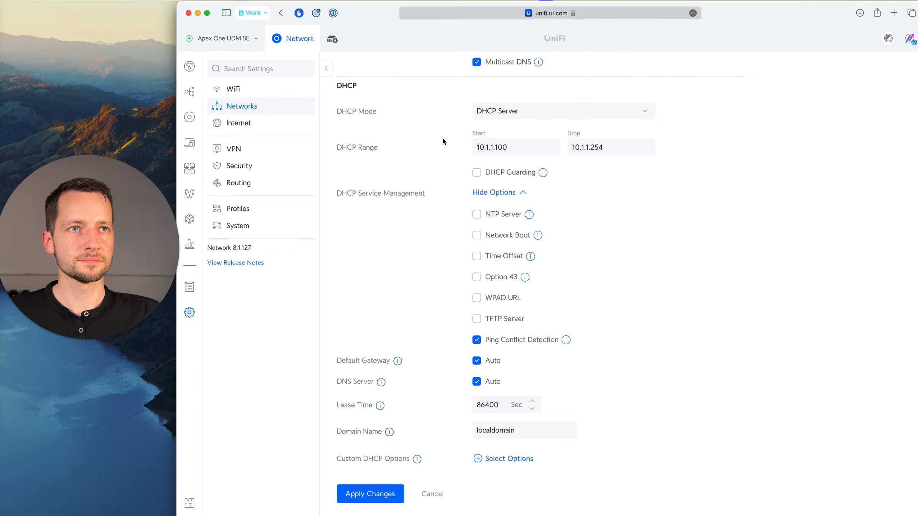
left_click(500, 192)
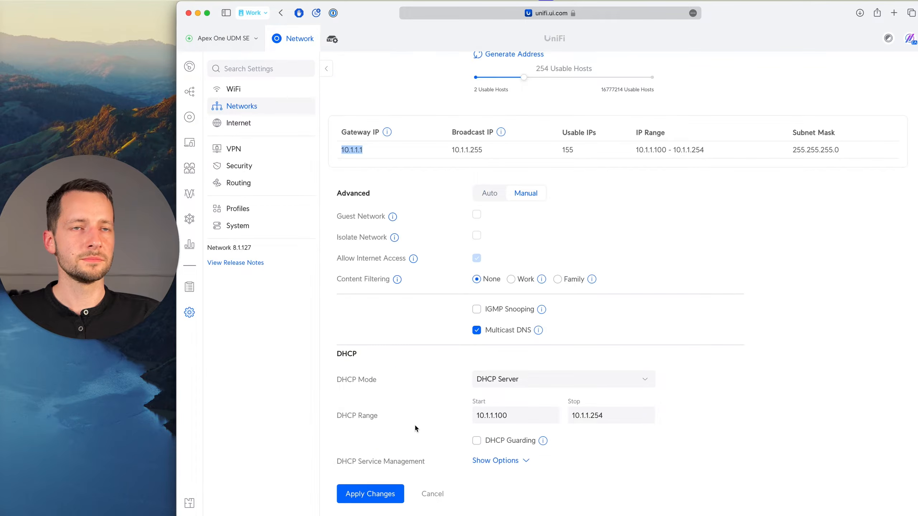
Apply the changes to the Default network and open the UniFi devices list.
scroll(415, 424, "up", 5)
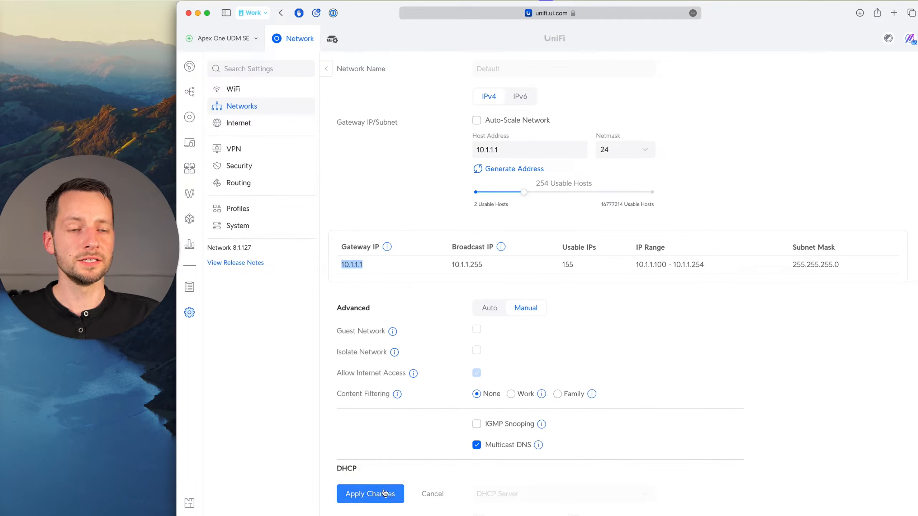
left_click(363, 500)
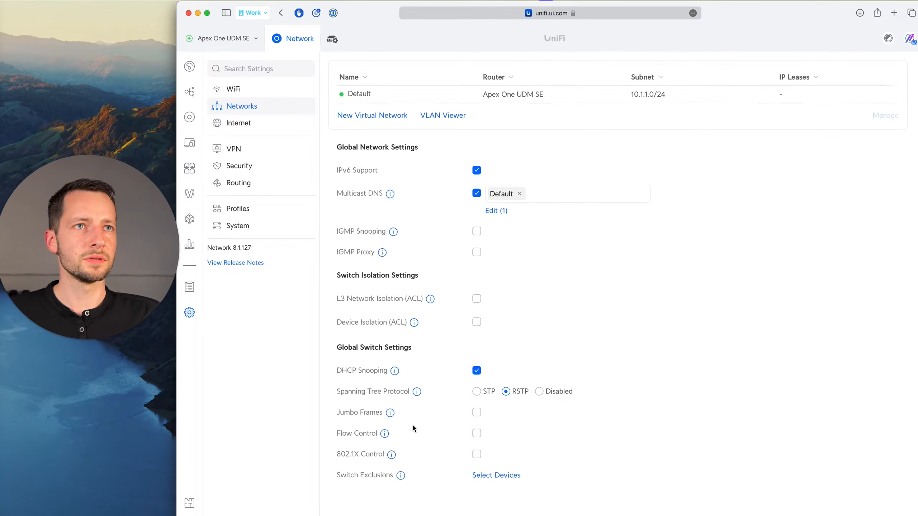
left_click(191, 122)
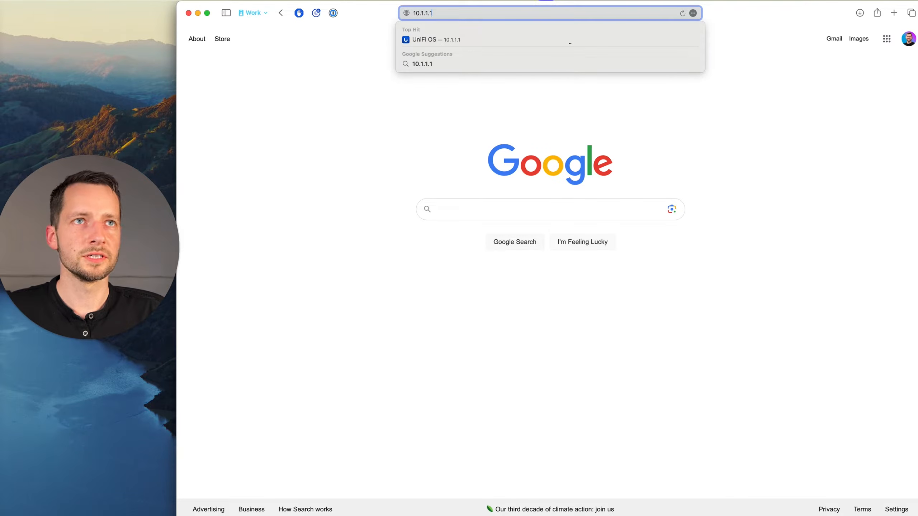
Load the console's local page at 10.1.1.1 and follow its link to the unifi.ui.com portal.
key("Return")
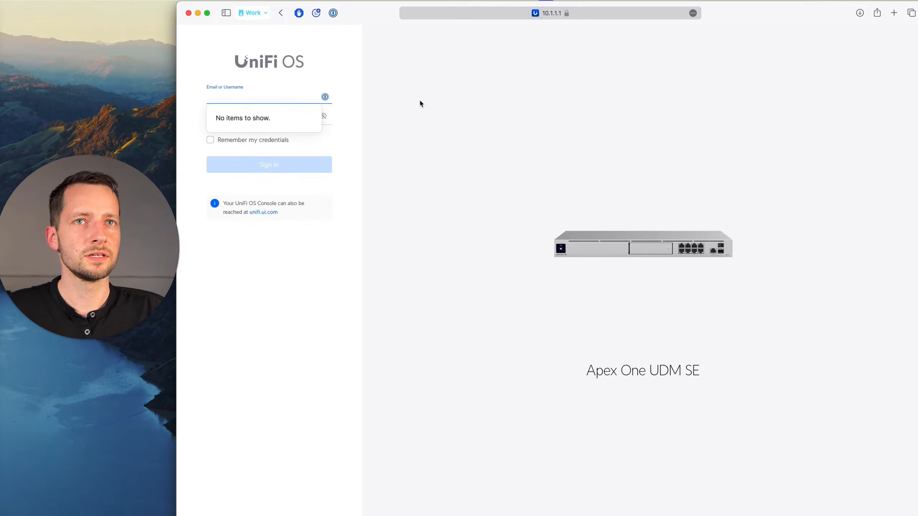
left_click(287, 262)
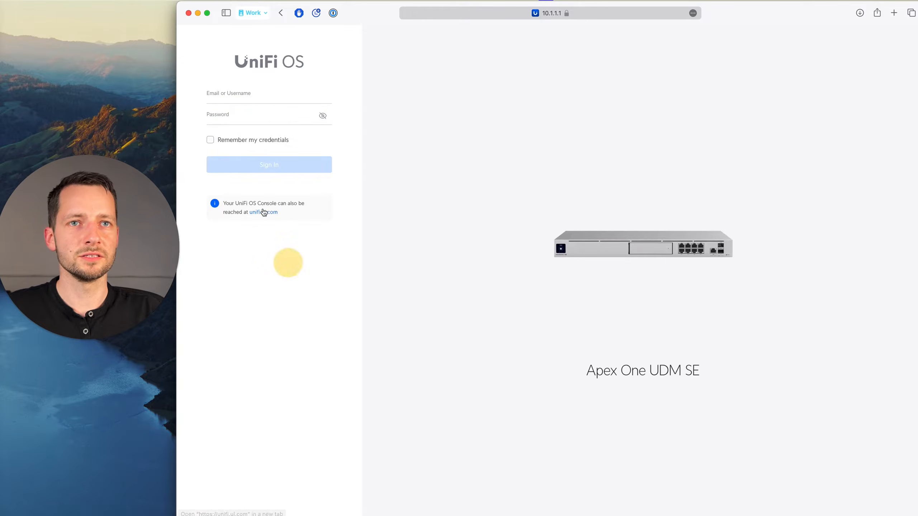
left_click(255, 212)
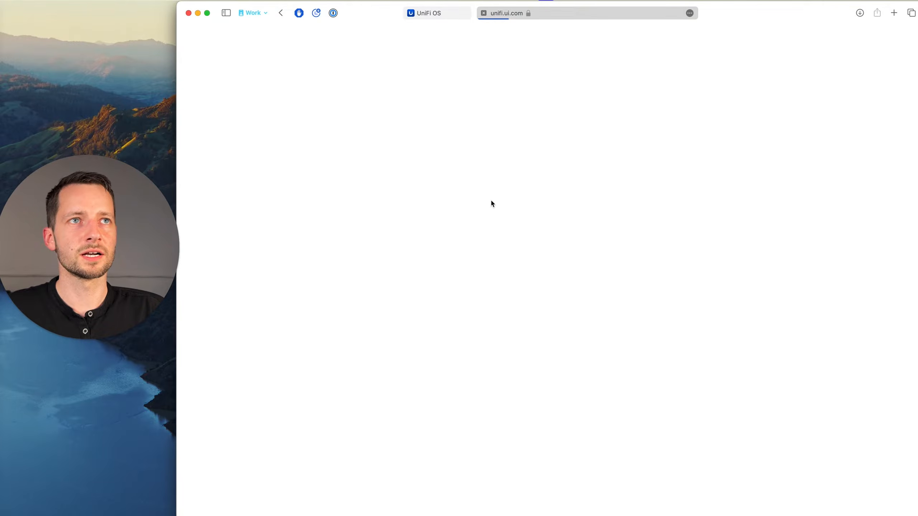
Close the local UniFi OS page and open the Apex One UDM SE site's devices list.
left_click(411, 13)
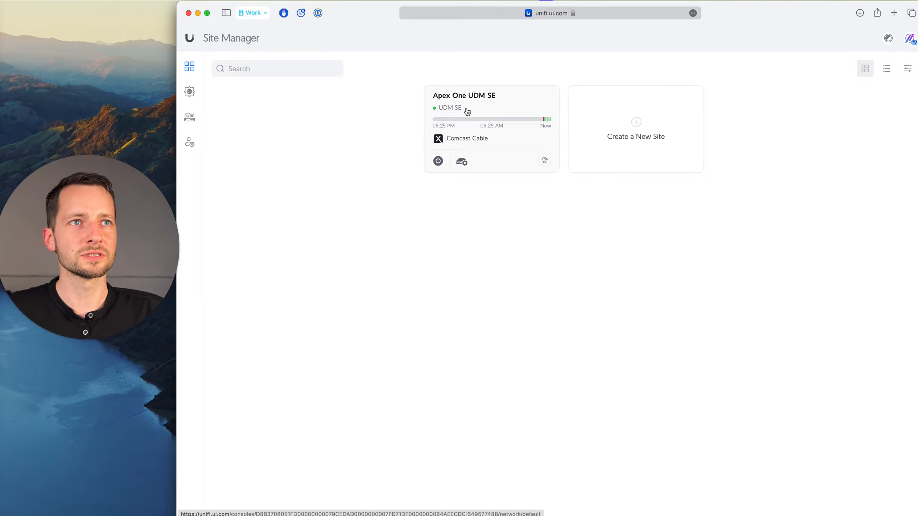
left_click(492, 103)
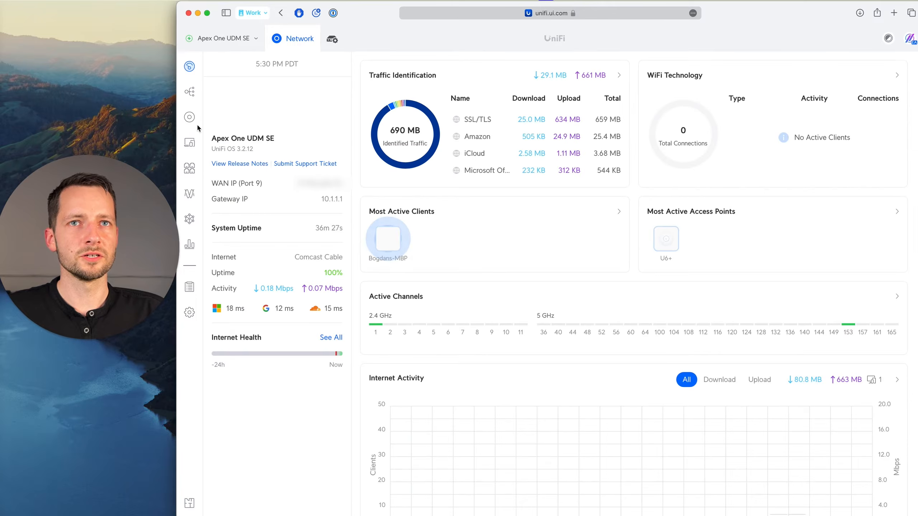
left_click(195, 120)
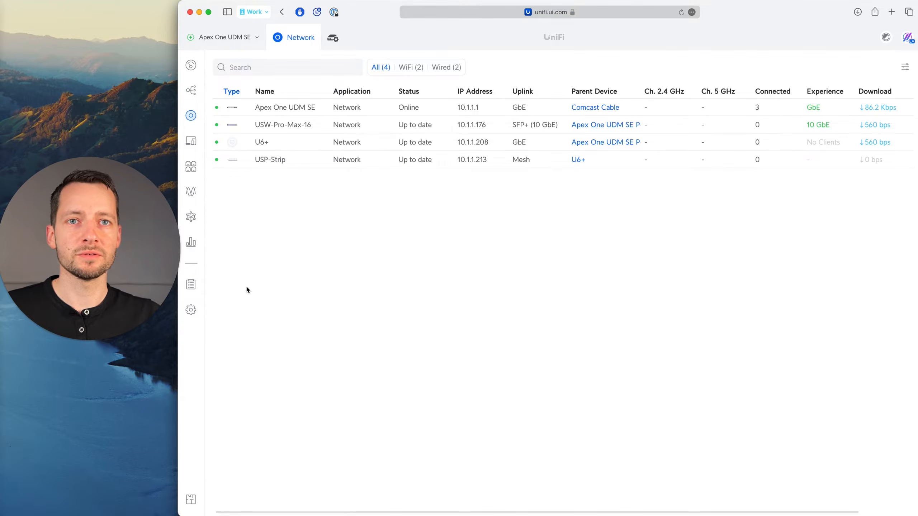
Open the Networks settings and start creating a new virtual network.
left_click(200, 317)
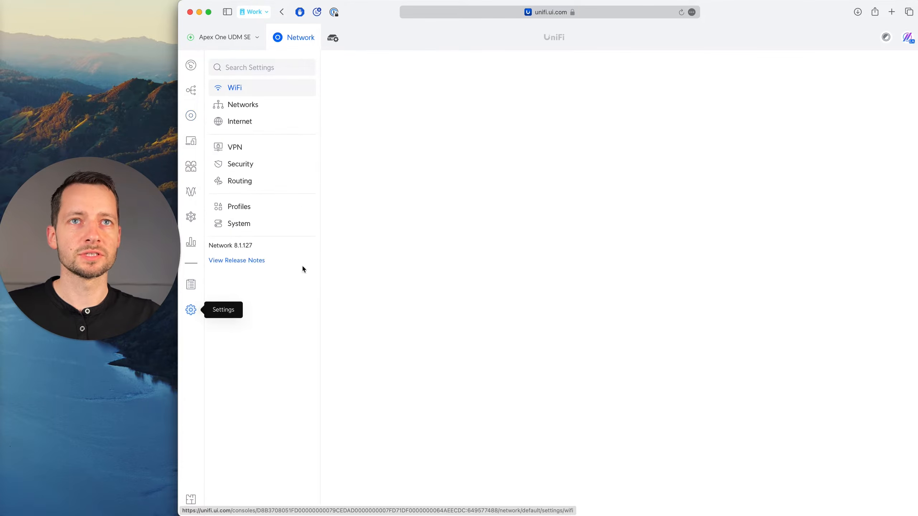
left_click(254, 110)
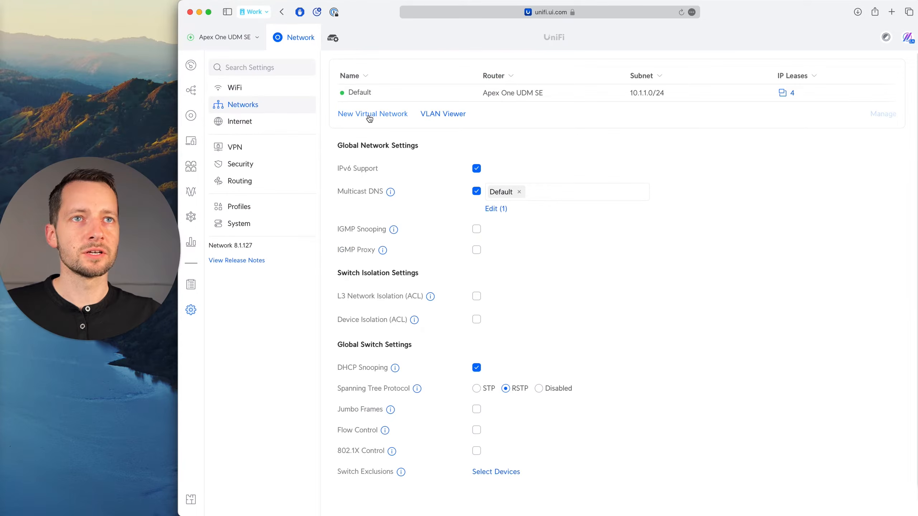
left_click(369, 115)
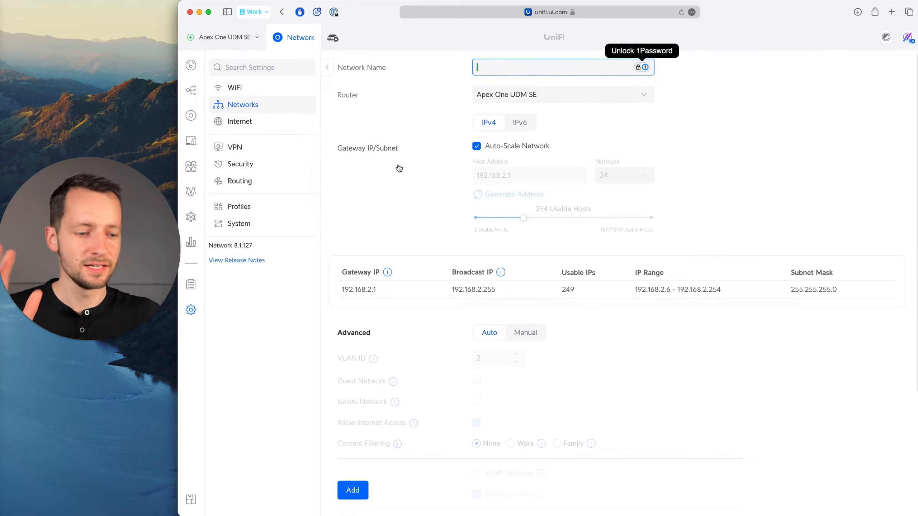
Switch to Freeform and review the Staff network and its device notes in the 43 Small Office Design diagram.
key("super+Tab")
key("super+Tab")
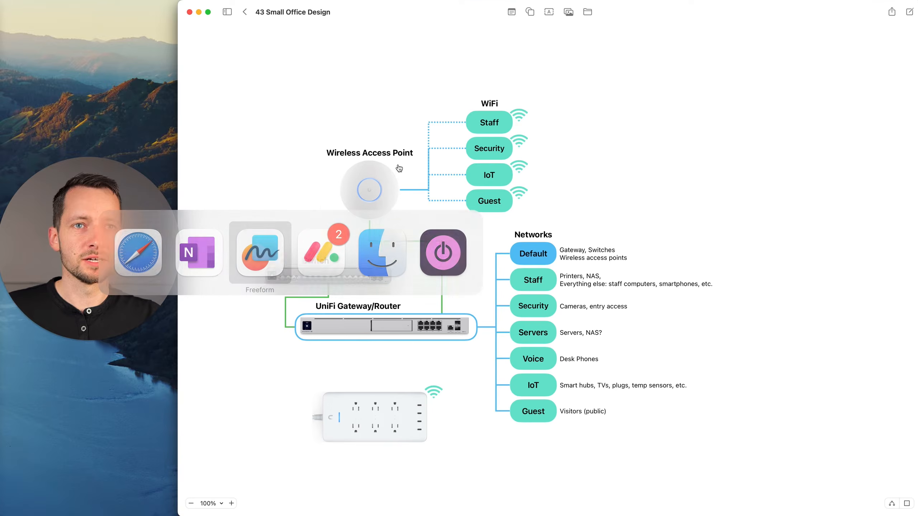
left_click(538, 288)
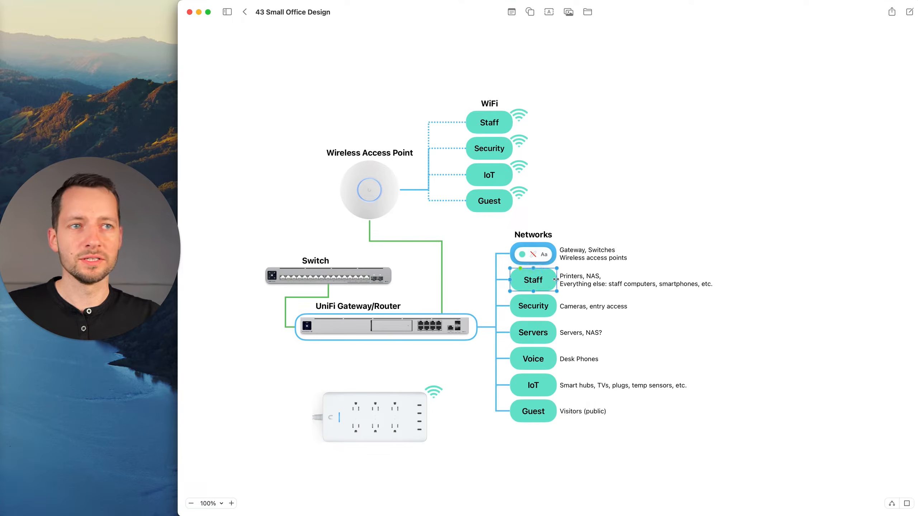
left_click(588, 283)
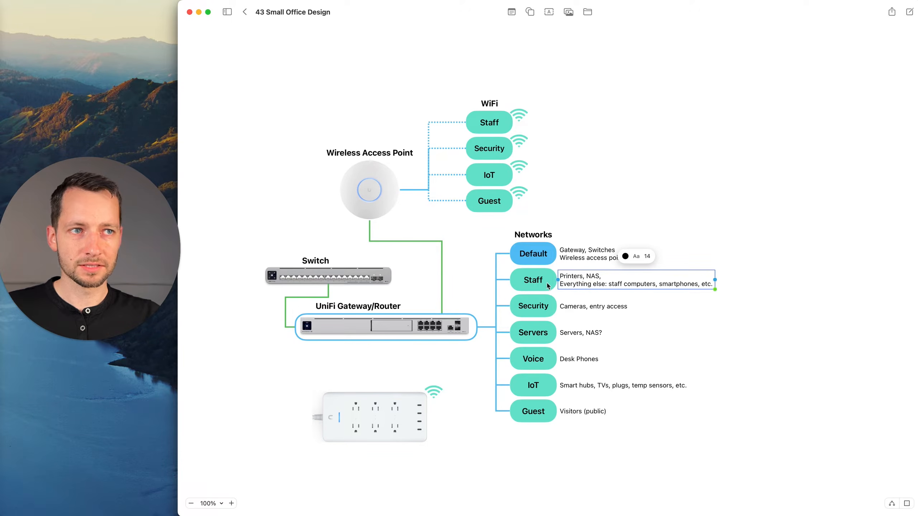
Switch to OneNote and review the Default network's scope, fixed range and fixed IP devices in the addressing table.
key("super+Tab")
key("super+Tab")
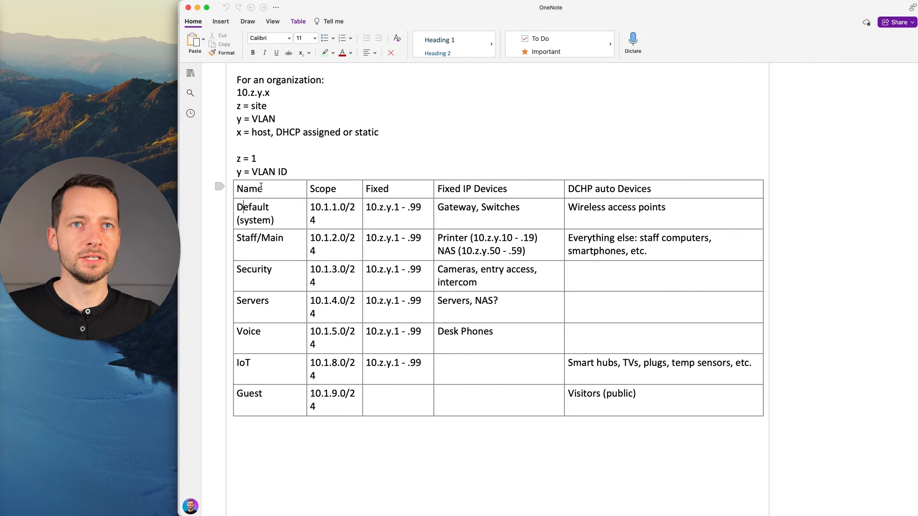
left_click(250, 209)
left_click_drag(249, 209, 478, 208)
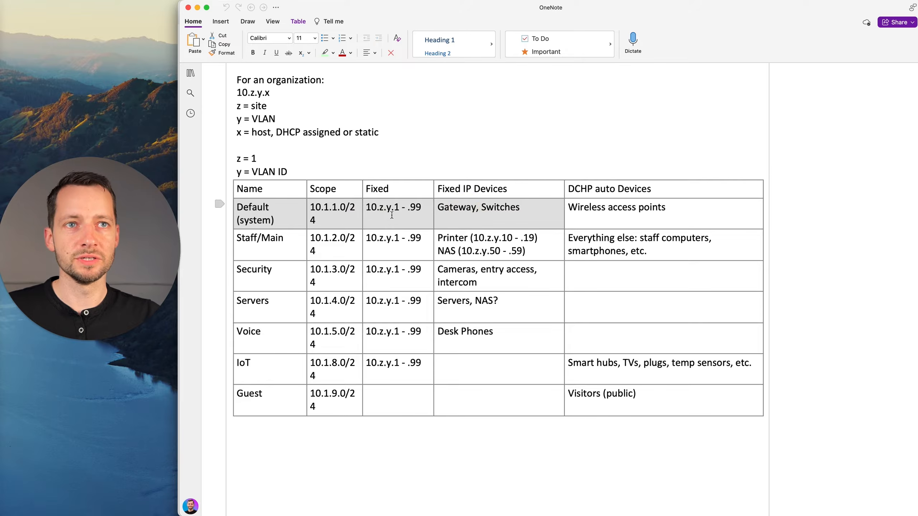
left_click(318, 213)
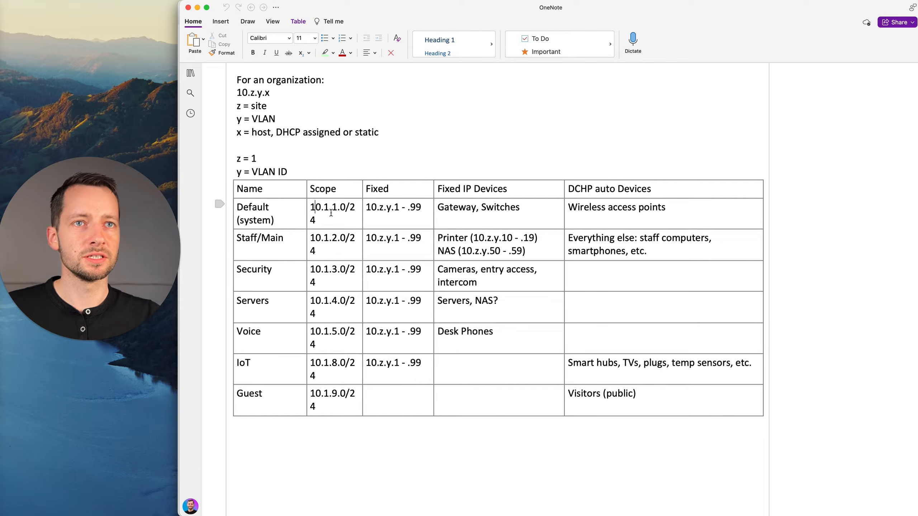
Compare the Staff/Main network's scope with the VLAN ID part of the 10.z.y.x scheme.
double_click(244, 238)
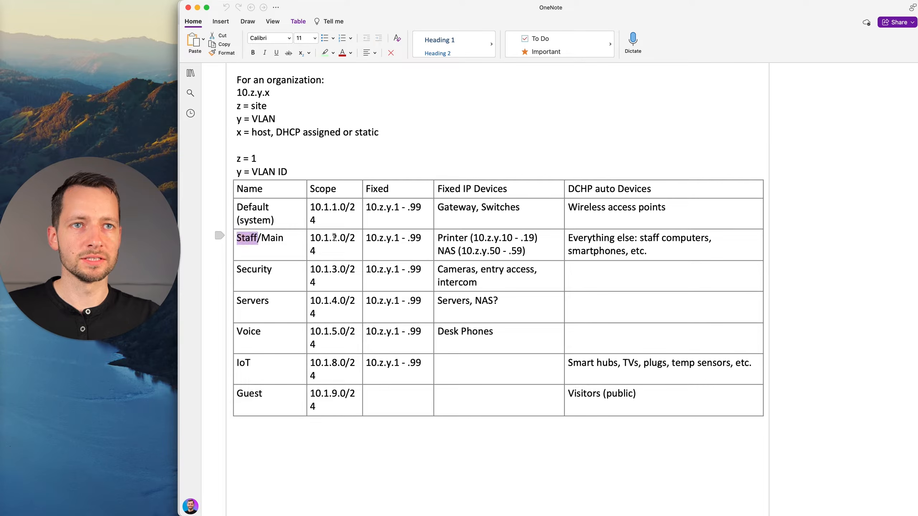
left_click(260, 172)
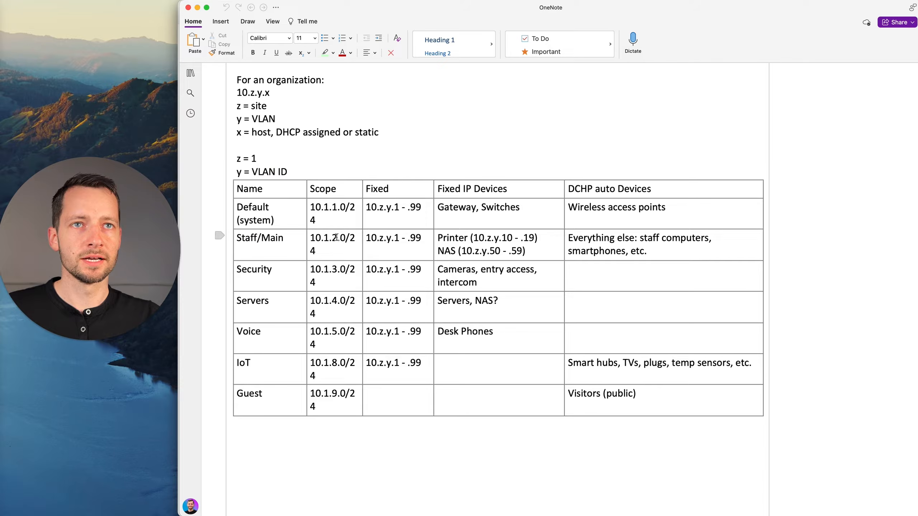
left_click(261, 94)
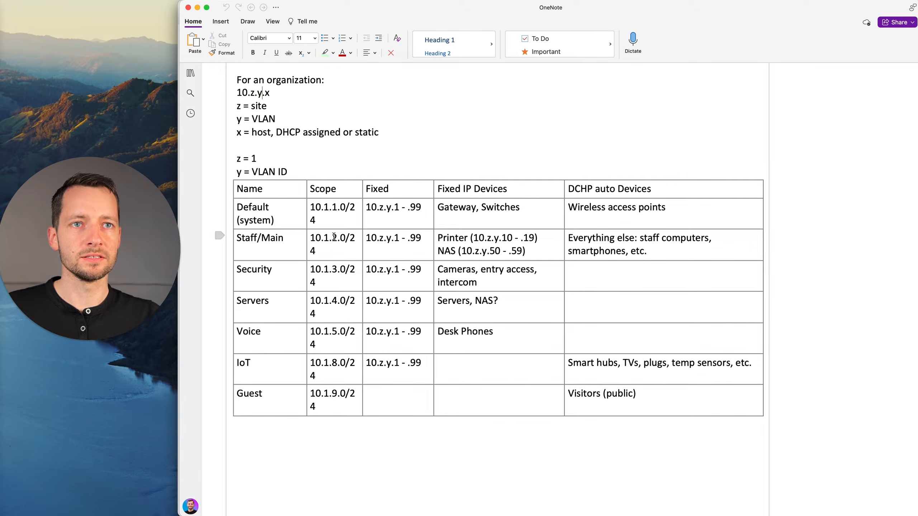
left_click_drag(333, 238, 337, 238)
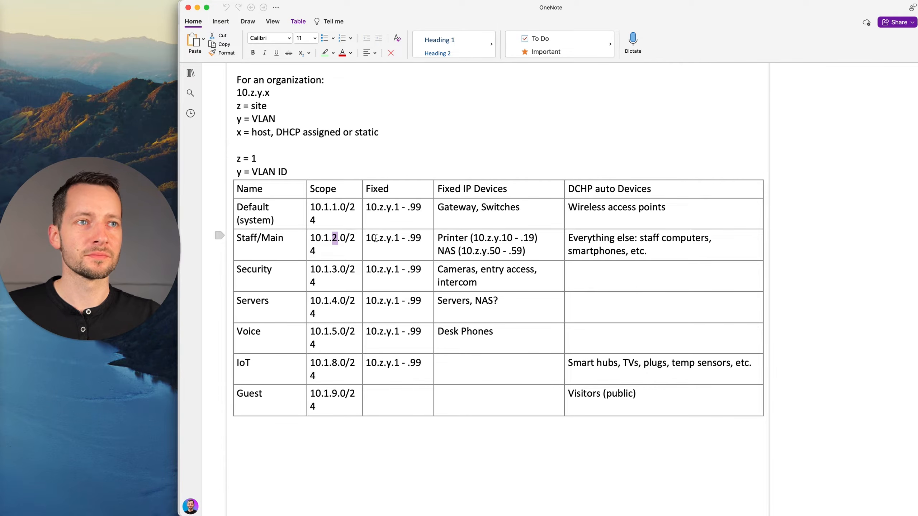
Switch back to the UniFi page in Safari and name the new virtual network Staff.
key("super+Tab")
key("super+Tab")
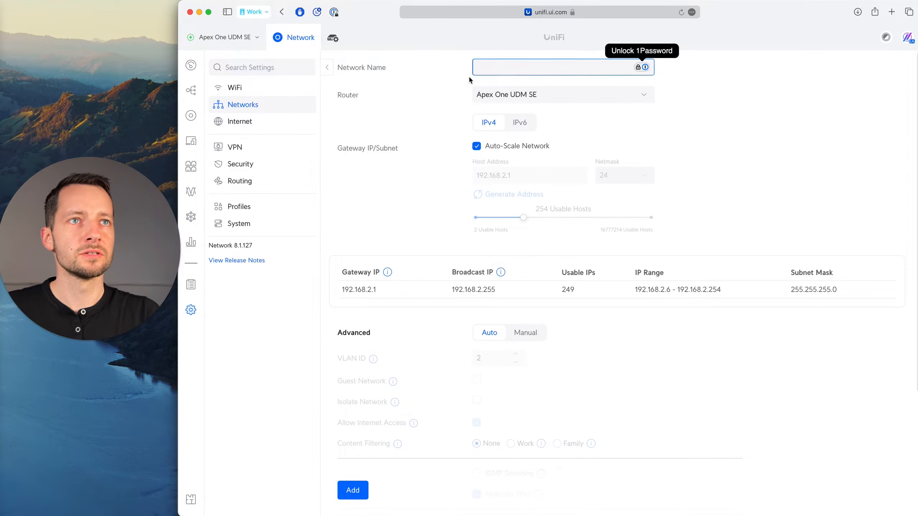
type("Staff")
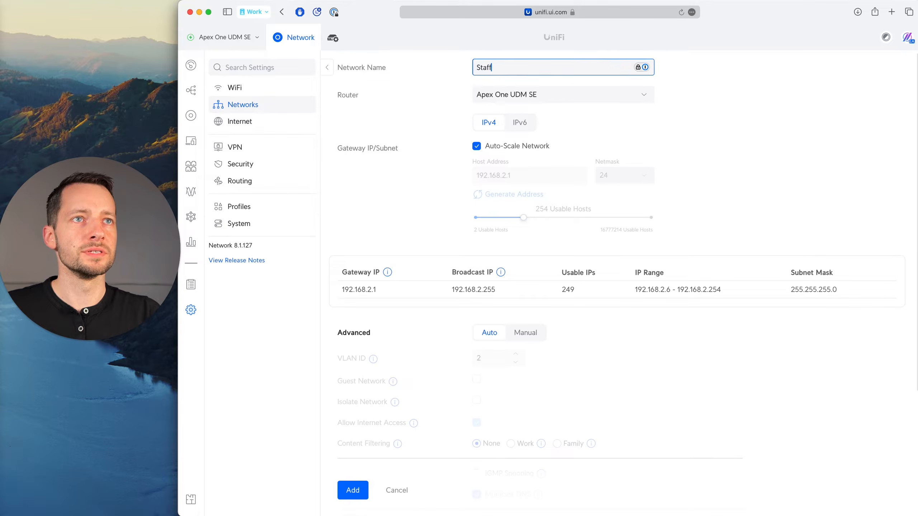
left_click(457, 173)
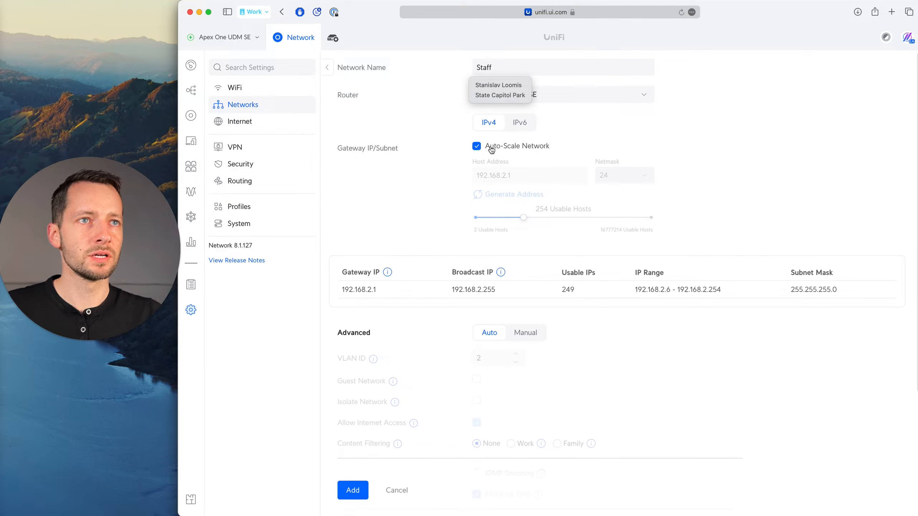
Turn off Auto-Scale Network for the Staff network and set its host address to 10.1.2.1.
left_click(477, 149)
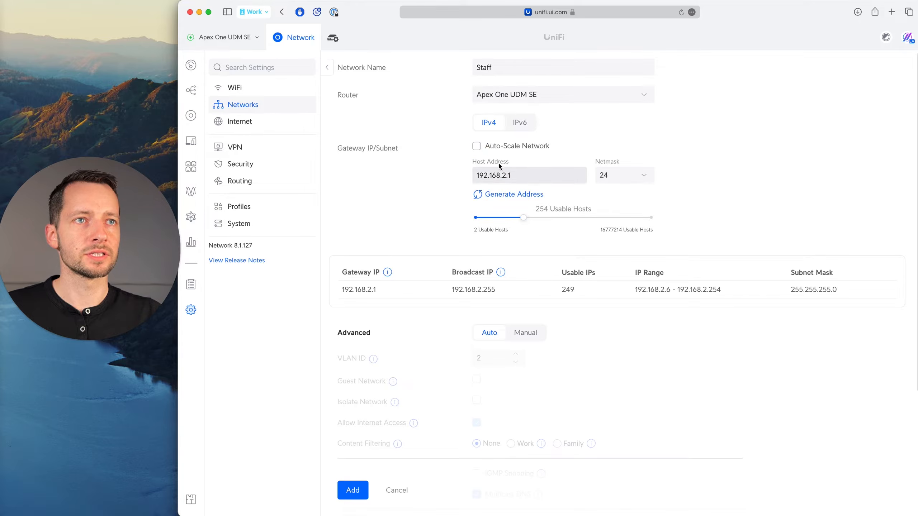
double_click(502, 175)
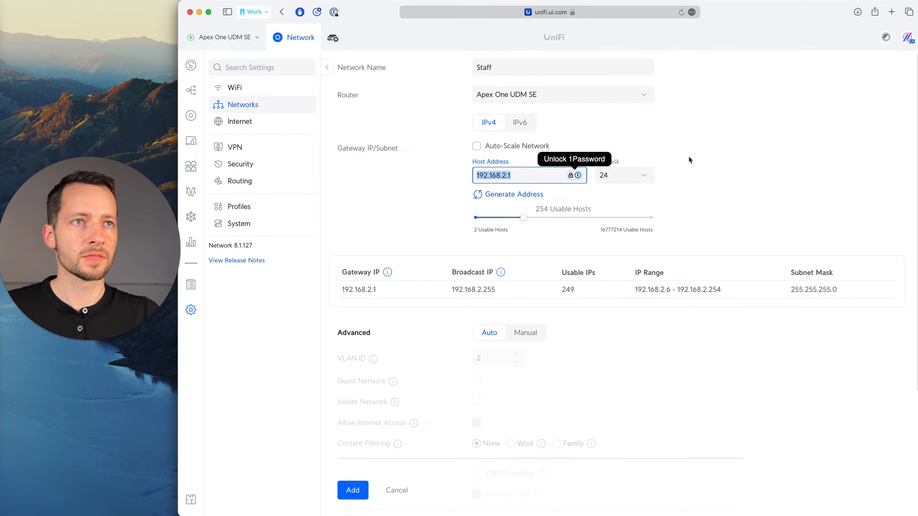
type("10")
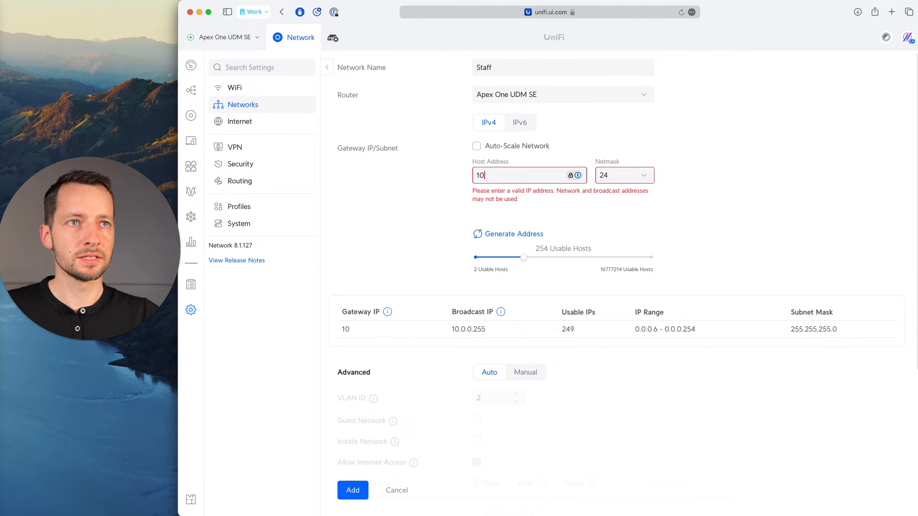
type(".1.2")
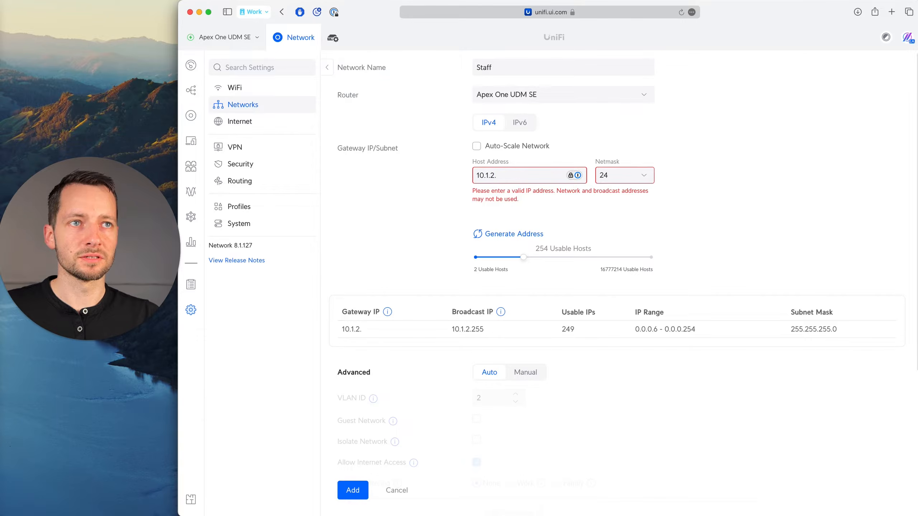
type(".1")
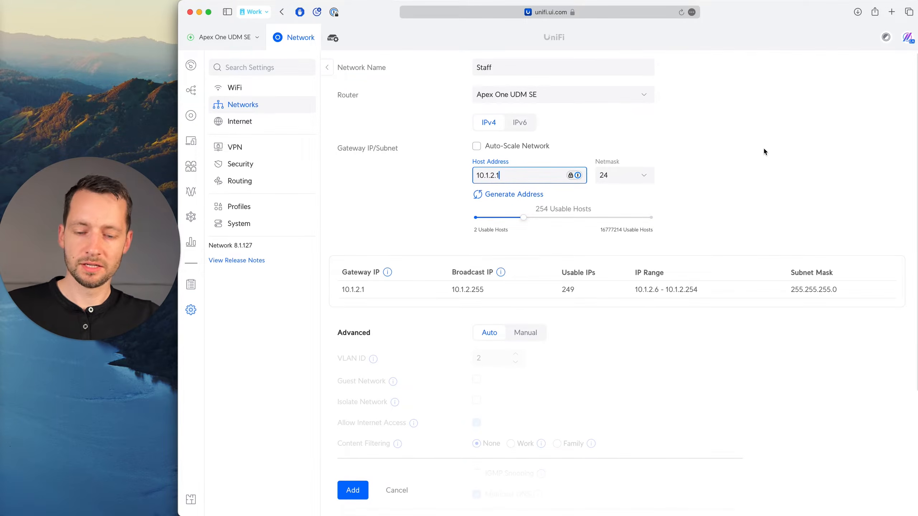
Switch to Freeform and compare the Default and Staff networks and their device notes in the 43 Small Office Design diagram.
key("super+Tab")
key("super+Tab")
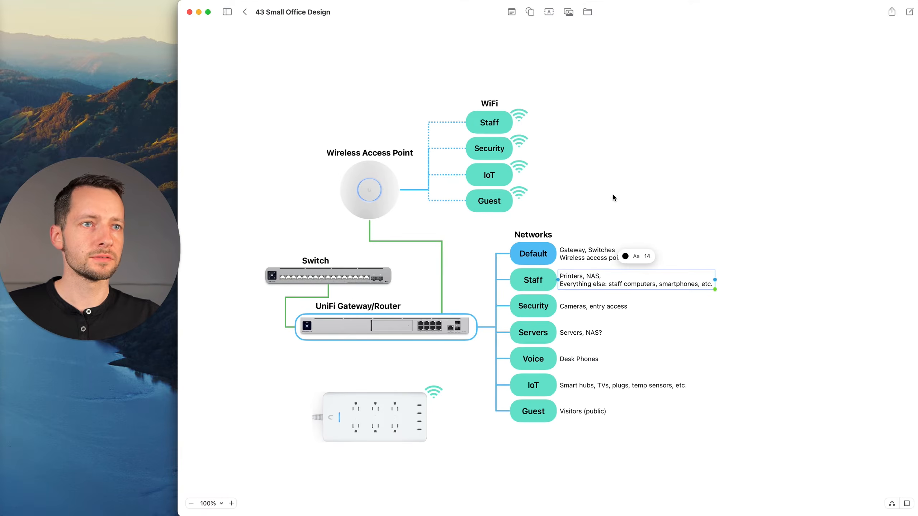
left_click(536, 256)
left_click(582, 285)
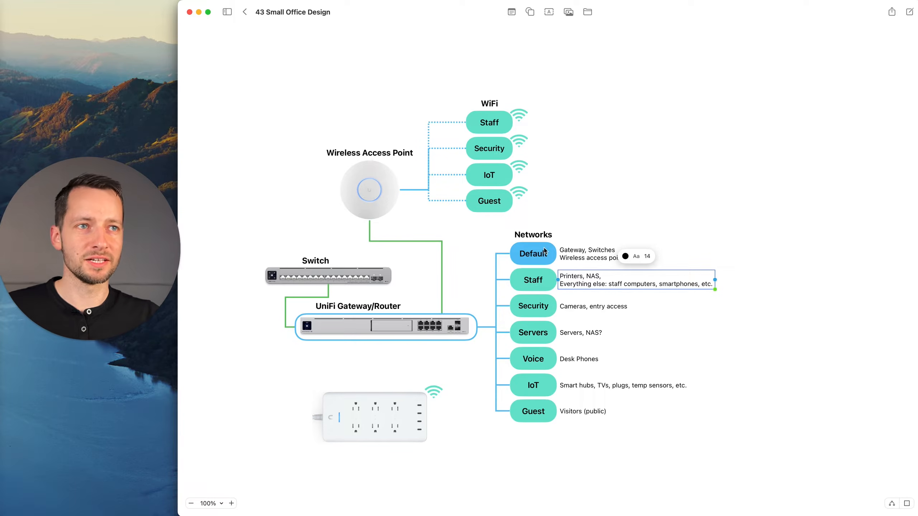
left_click(553, 256)
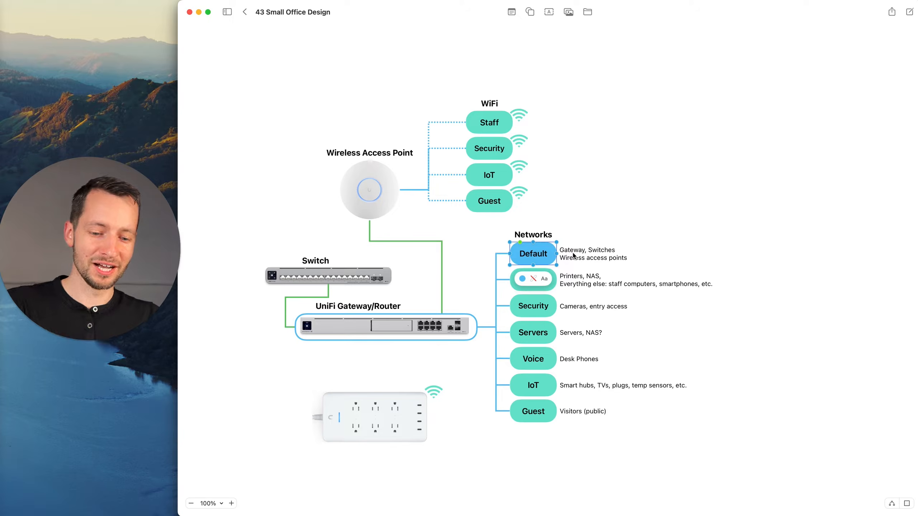
left_click(590, 293)
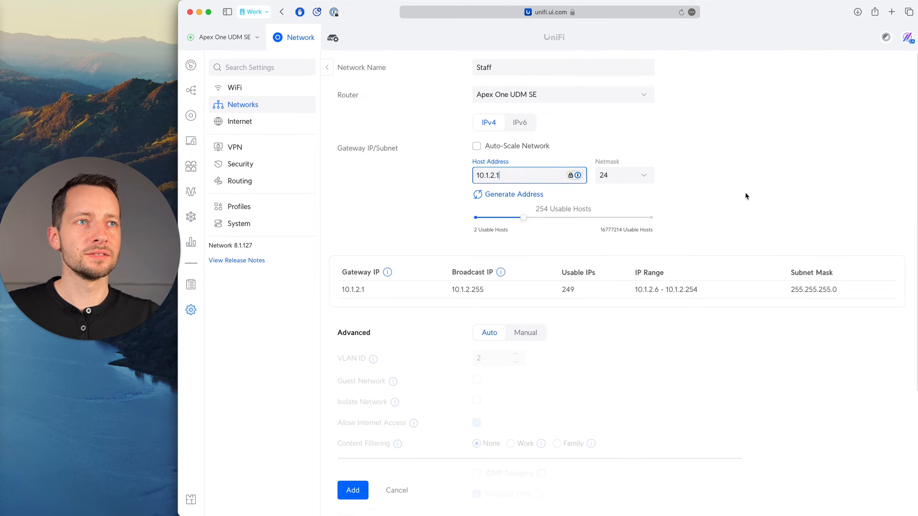
Switch back to the UniFi page in Safari and set the Staff network's advanced configuration to Manual.
scroll(524, 307, "down", 1)
left_click(524, 308)
scroll(398, 304, "down", 2)
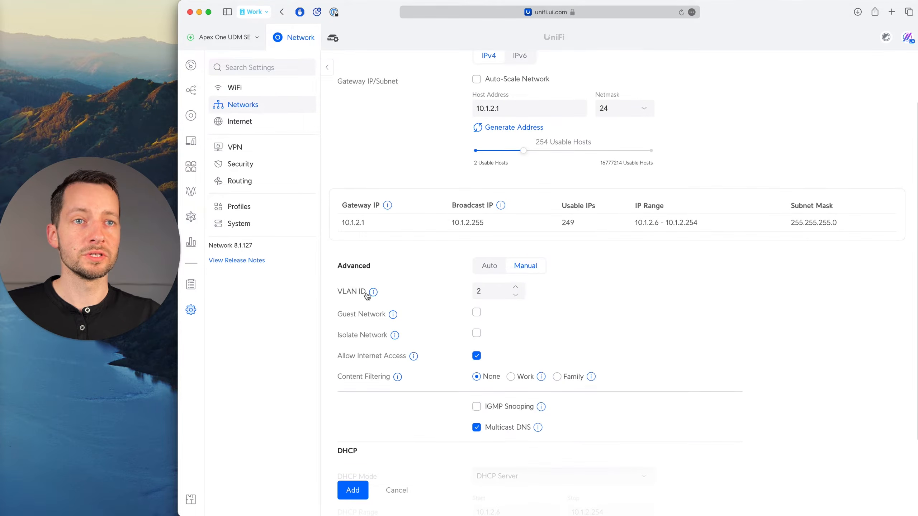
Try VLAN ID 3 against the third octet of the host address, and set the VLAN ID back to 2.
left_click(497, 293)
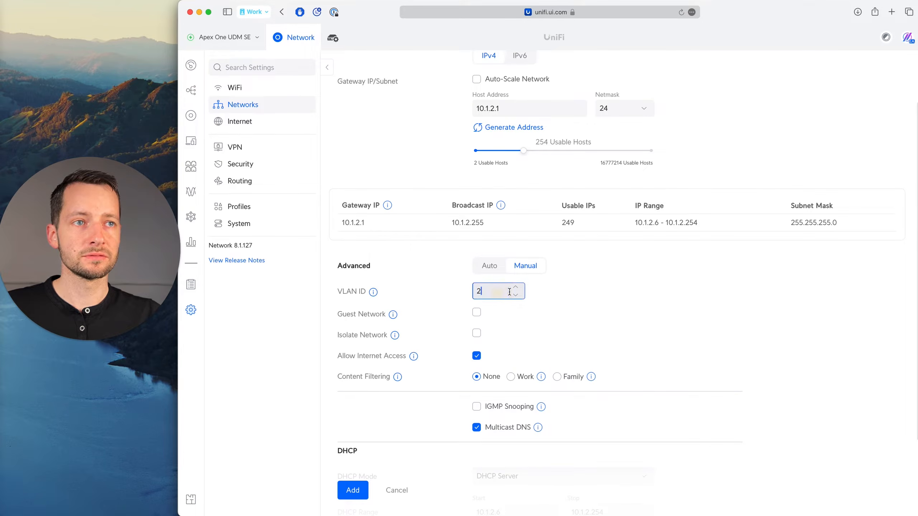
scroll(484, 291, "up", 1)
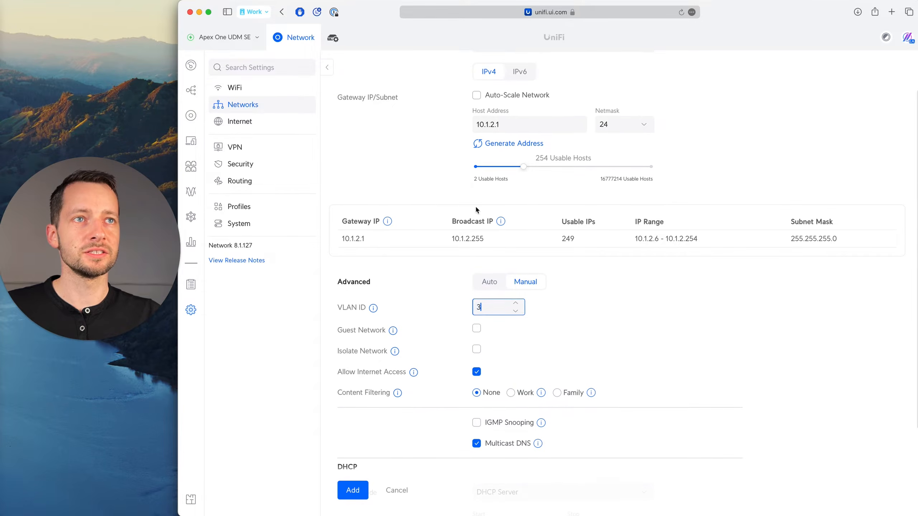
left_click(494, 125)
double_click(494, 125)
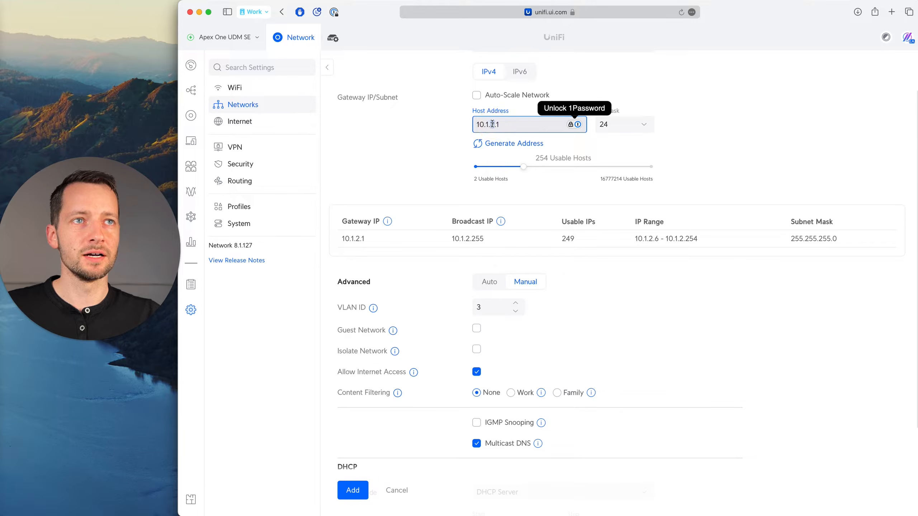
left_click(344, 181)
scroll(346, 184, "down", 3)
Review the Guest Network and Content Filtering options, and set the start of the Staff DHCP range to 10.1.2.100.
mouse_move(392, 282)
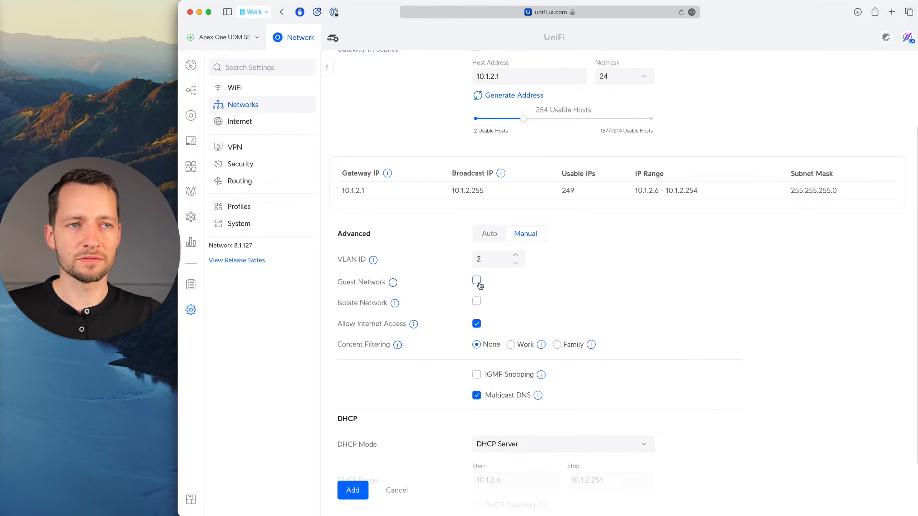
scroll(479, 286, "down", 3)
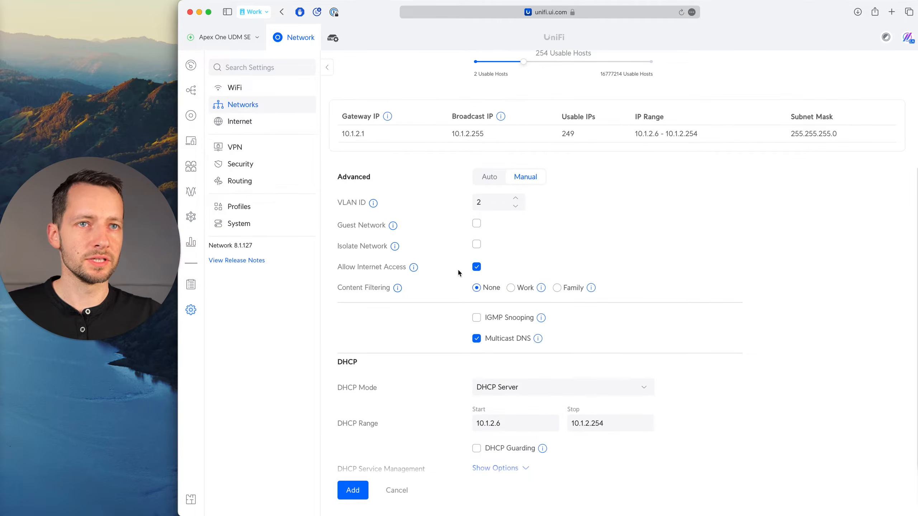
scroll(438, 282, "down", 1)
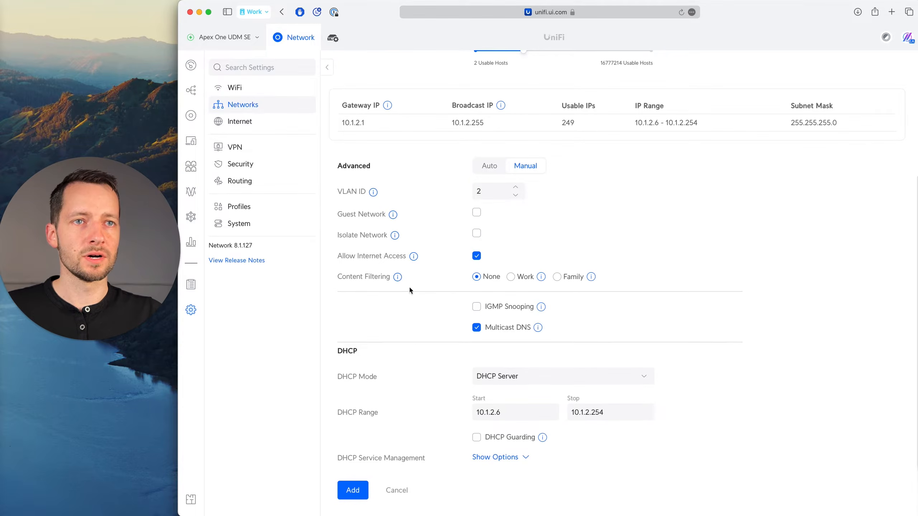
mouse_move(541, 278)
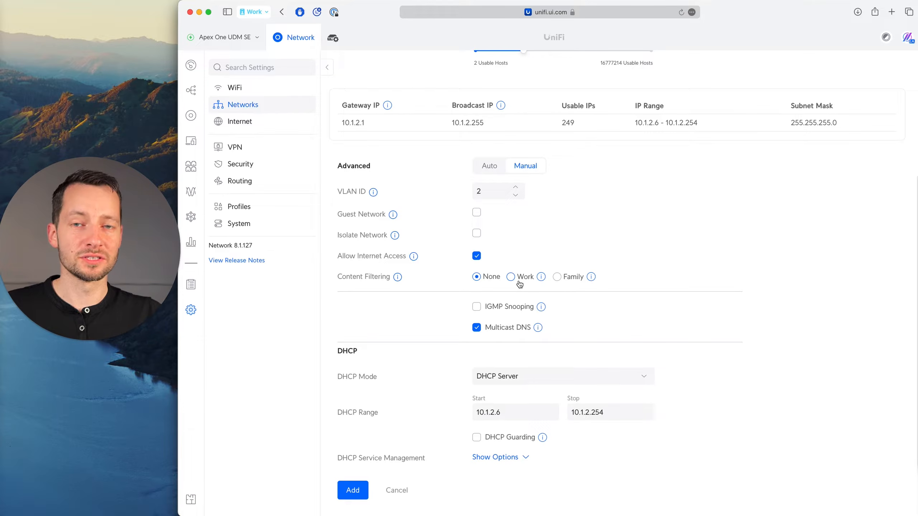
left_click(507, 413)
key("BackSpace")
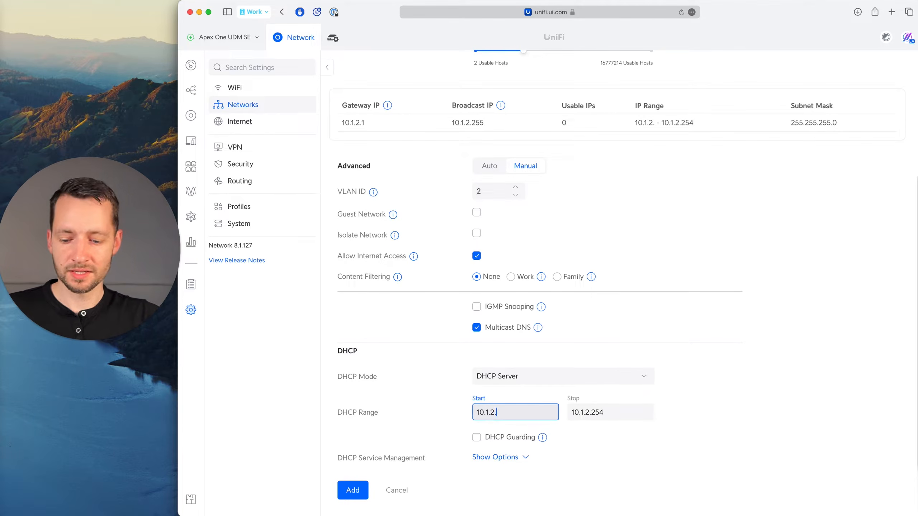
type("100")
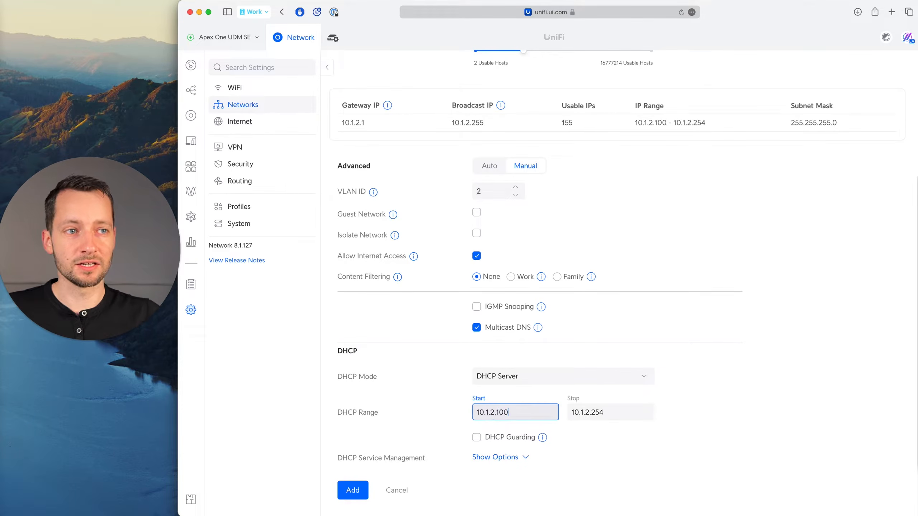
left_click(610, 411)
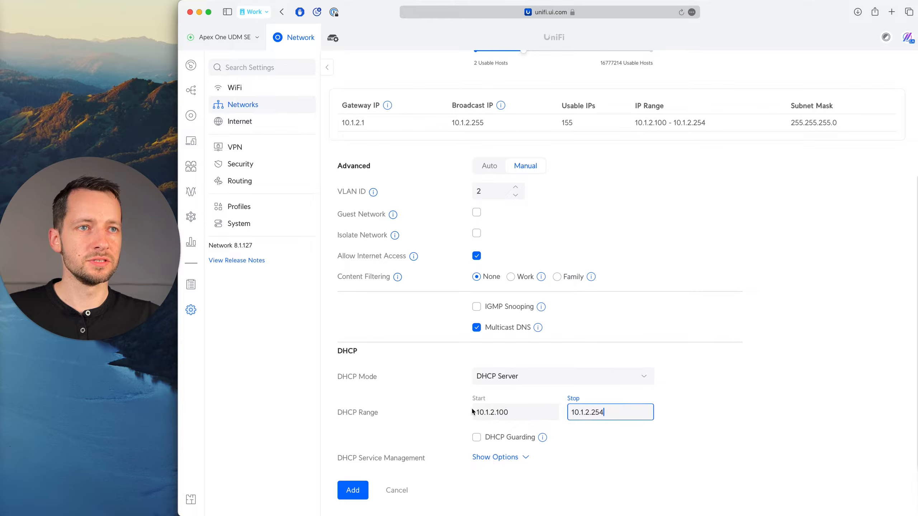
Switch to OneNote and check the Staff/Main network's fixed address range in the addressing table.
key("super+Tab")
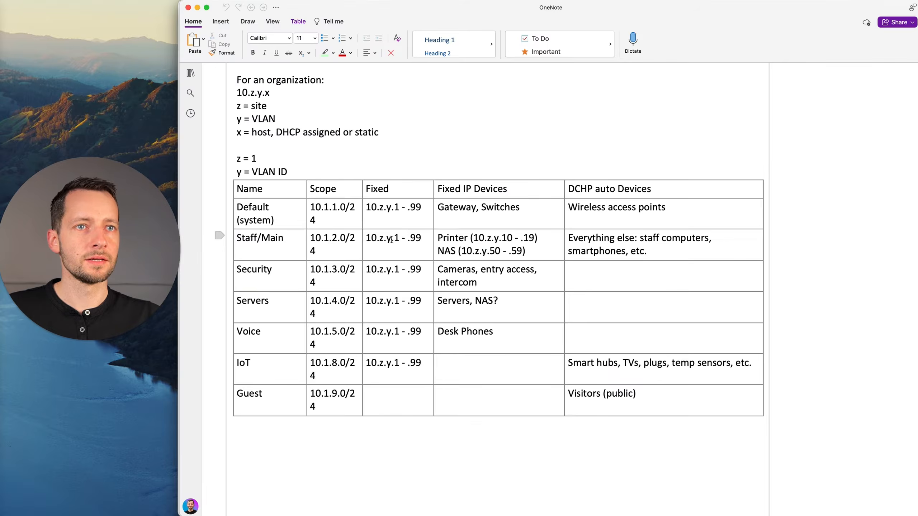
triple_click(383, 239)
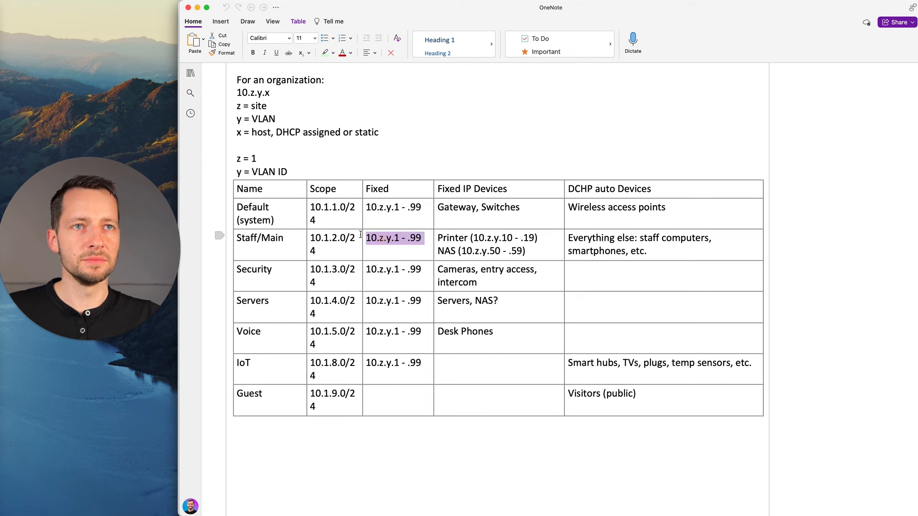
left_click(382, 188)
left_click_drag(368, 239, 426, 238)
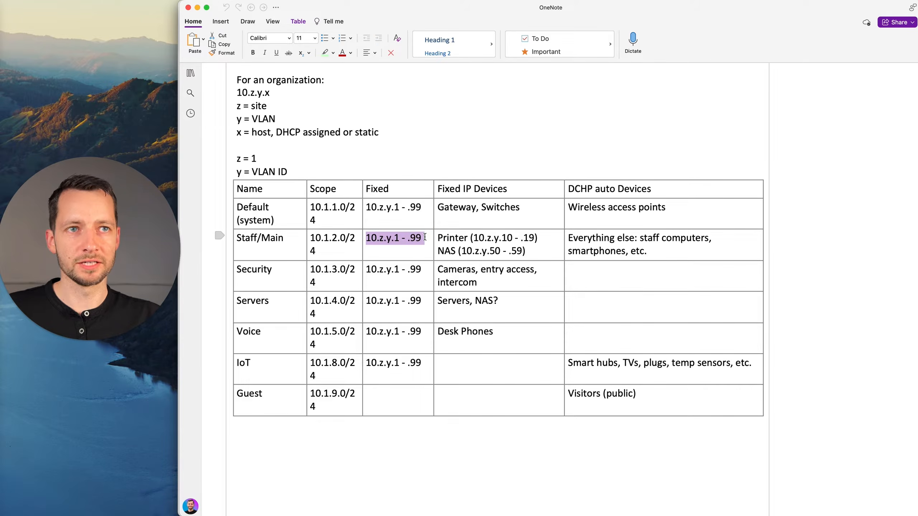
left_click(425, 237)
Switch back to the UniFi page in Safari and add the Staff network.
key("super+Tab")
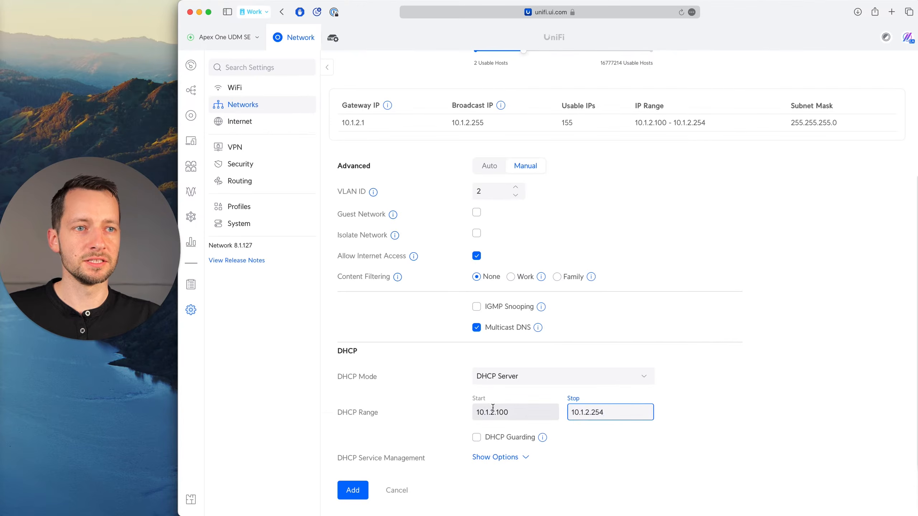
left_click(510, 414)
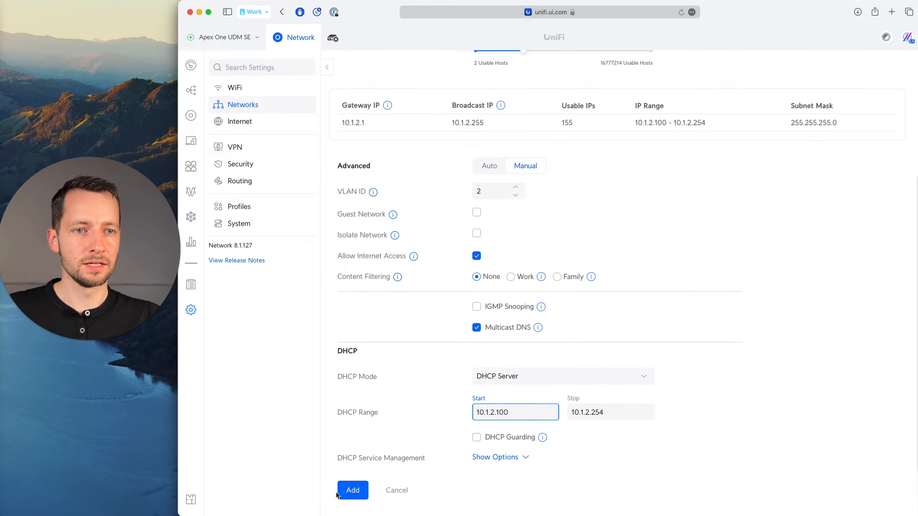
left_click(352, 490)
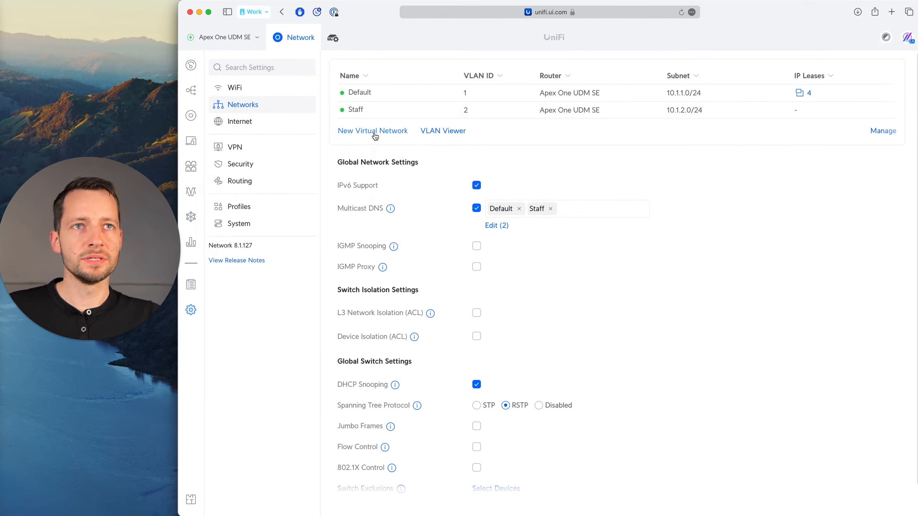
Switch to Freeform and review the Security network, its device notes and the IoT network in the office diagram.
key("super+Tab")
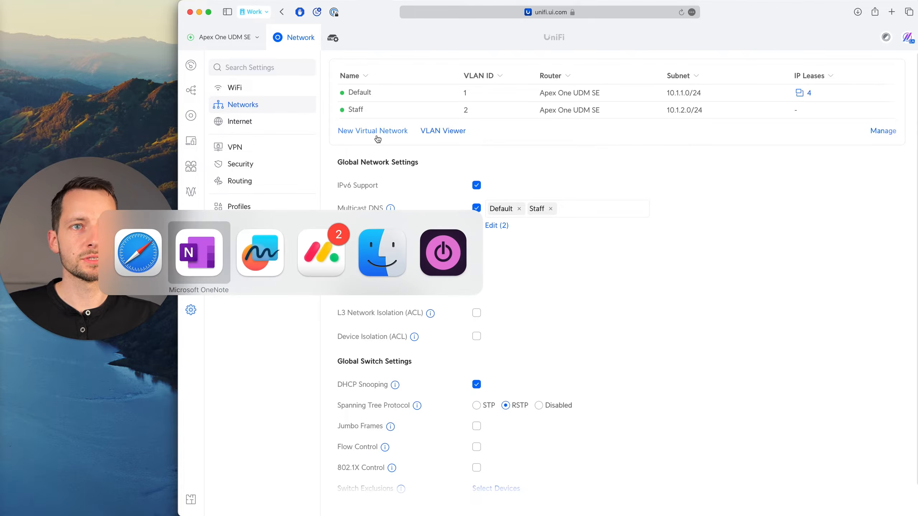
key("super+Tab")
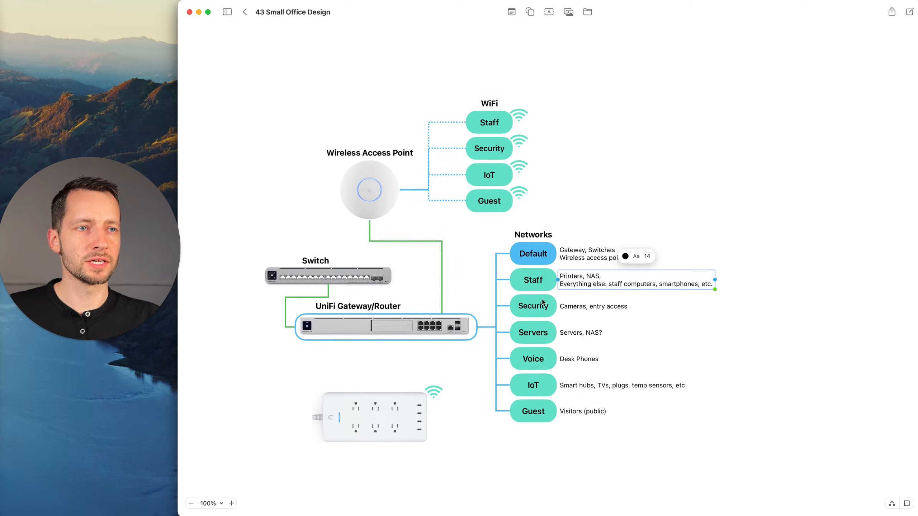
left_click(542, 310)
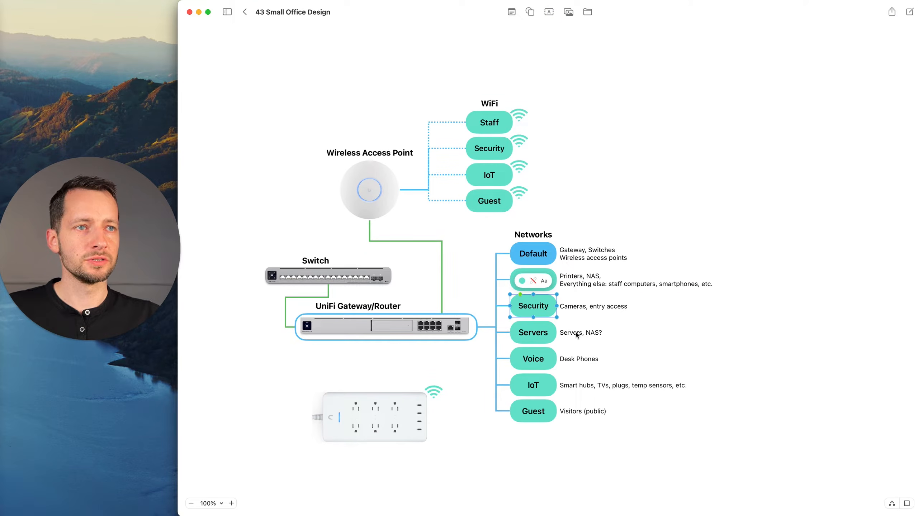
left_click(576, 310)
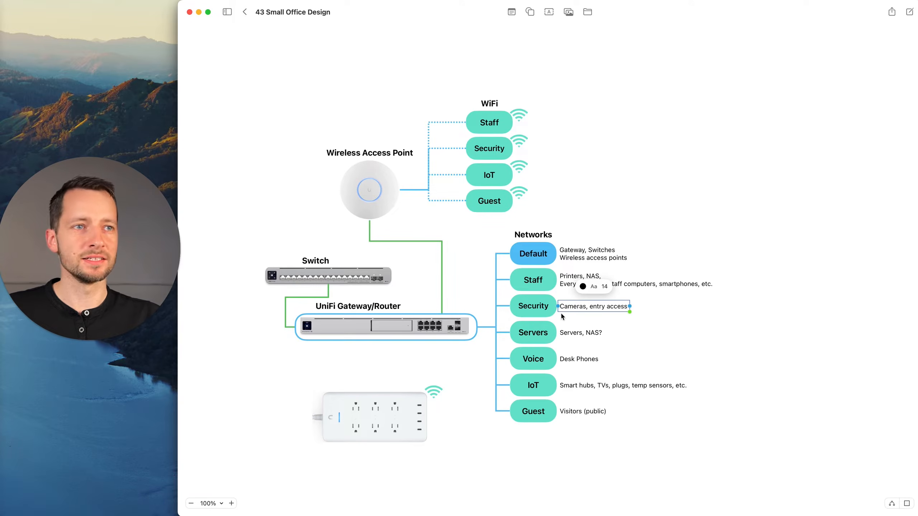
left_click(542, 308)
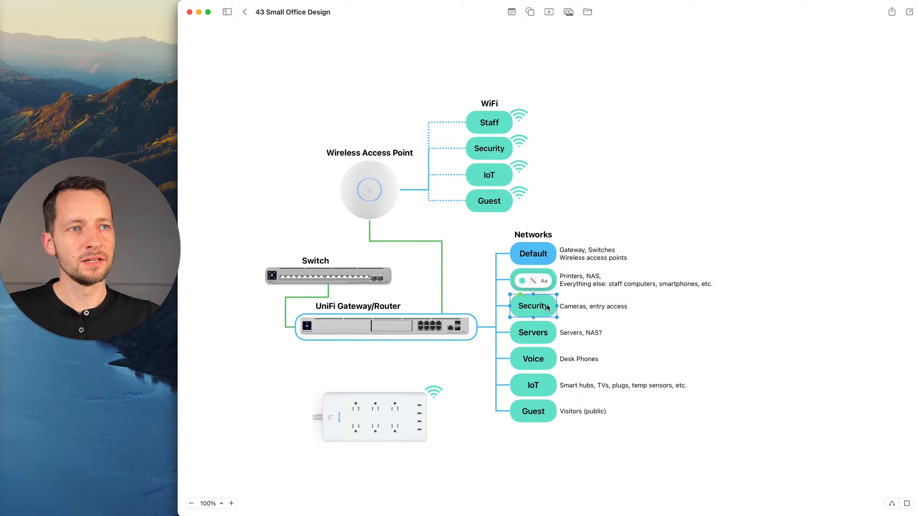
left_click(535, 392)
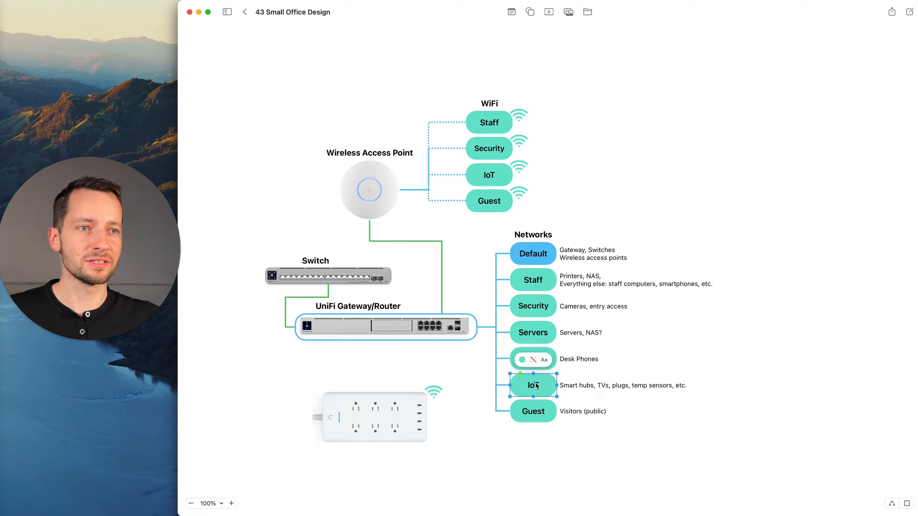
left_click(539, 308)
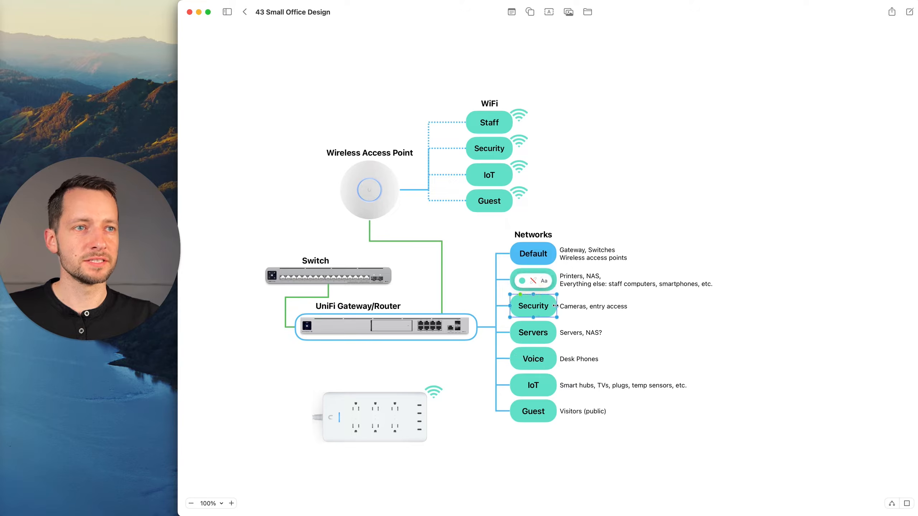
left_click(578, 307)
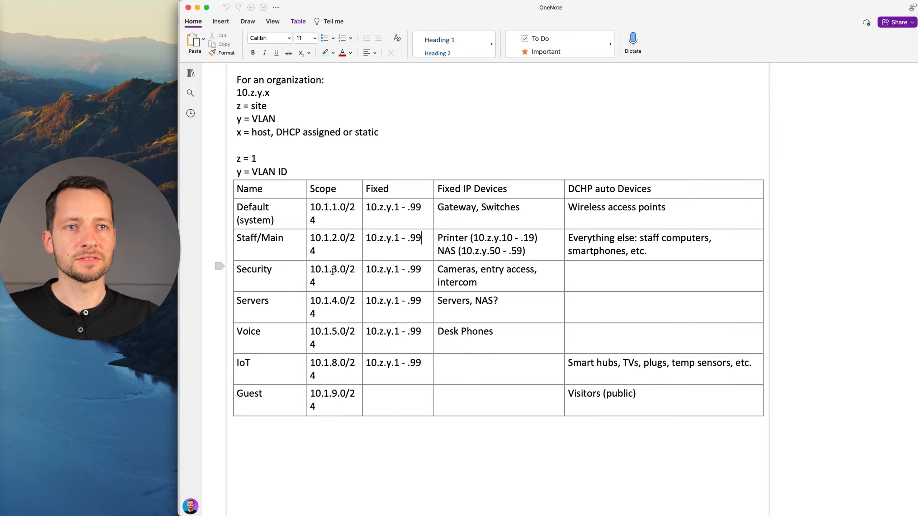
Switch to OneNote and check the Security network's scope, fixed address range and fixed IP devices in the addressing table.
left_click(333, 270)
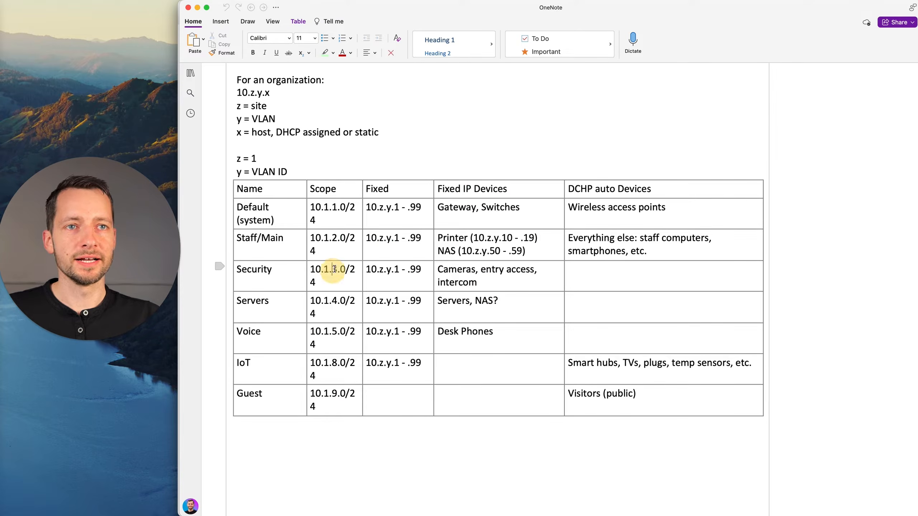
left_click_drag(332, 269, 338, 269)
left_click(391, 270)
left_click_drag(427, 271, 478, 282)
left_click(366, 269)
left_click(466, 272)
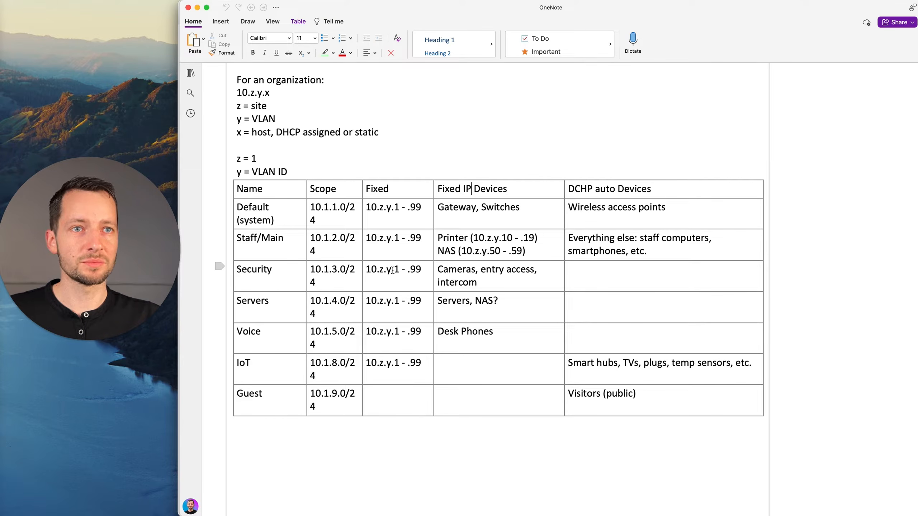
double_click(256, 270)
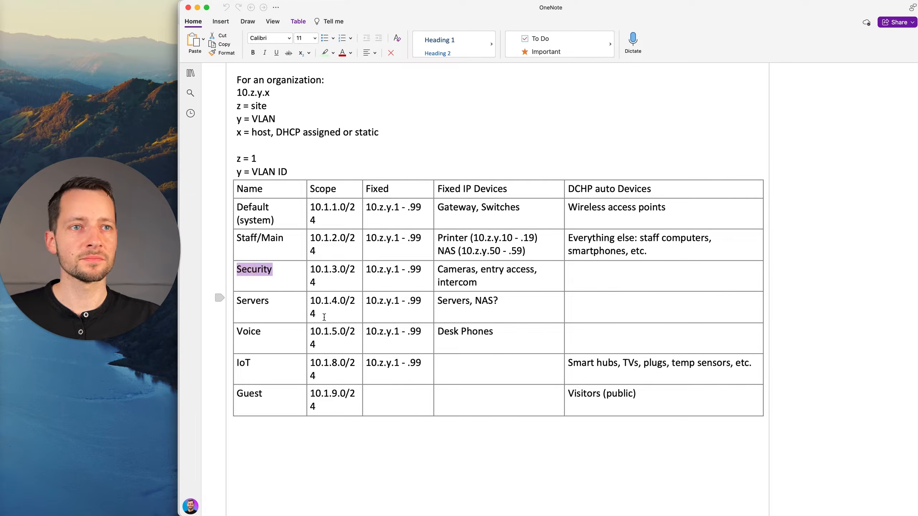
Check the Servers network's scope and fixed IP devices in the addressing table.
left_click(254, 303)
left_click(326, 301)
left_click(334, 301)
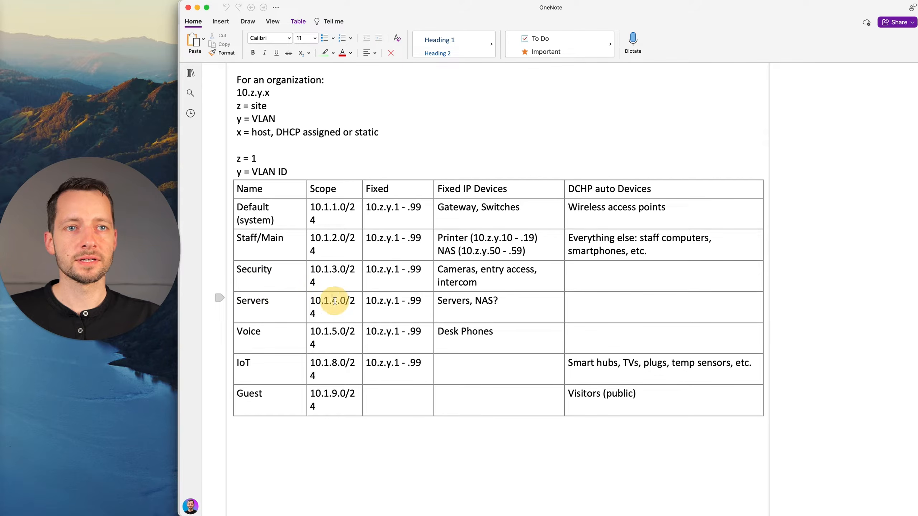
left_click_drag(331, 301, 339, 301)
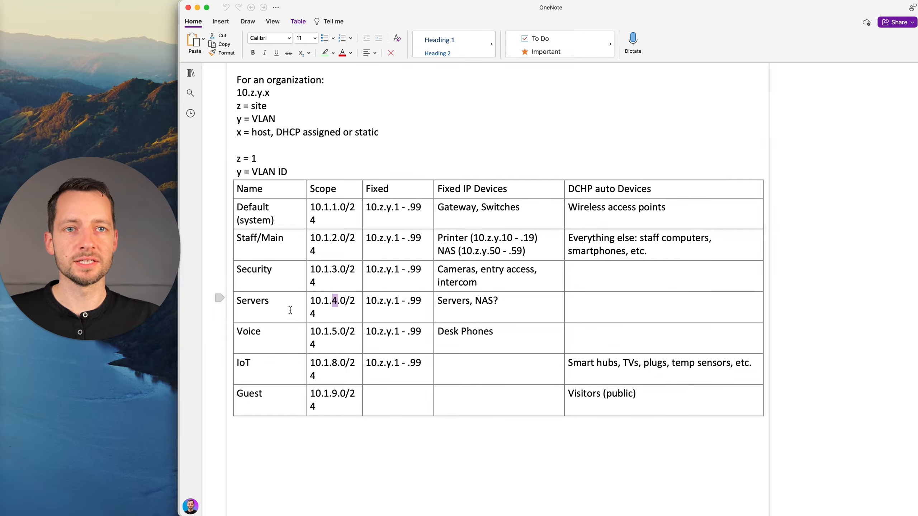
left_click(452, 308)
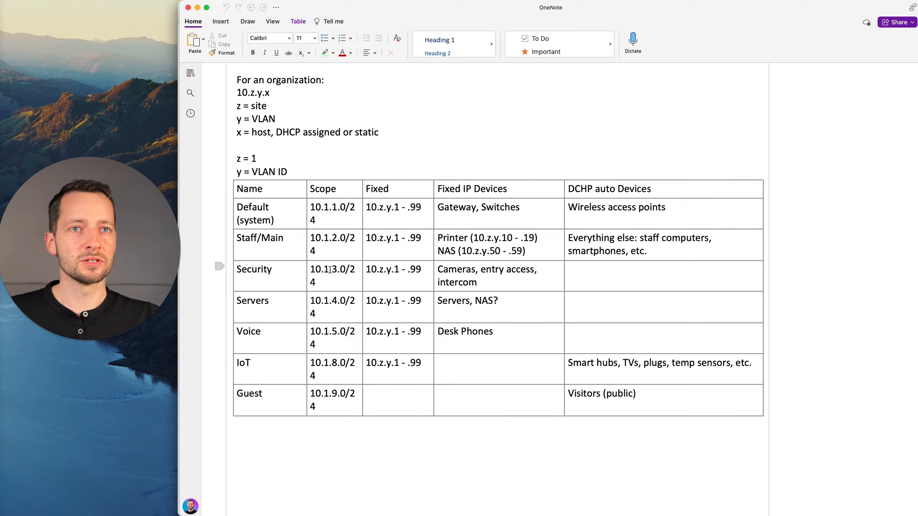
Review which Staff/Main devices get fixed addresses and which get DHCP addresses in the addressing table.
left_click(449, 250)
left_click_drag(243, 238, 448, 247)
left_click(448, 247)
double_click(449, 239)
left_click(448, 250)
left_click(612, 240)
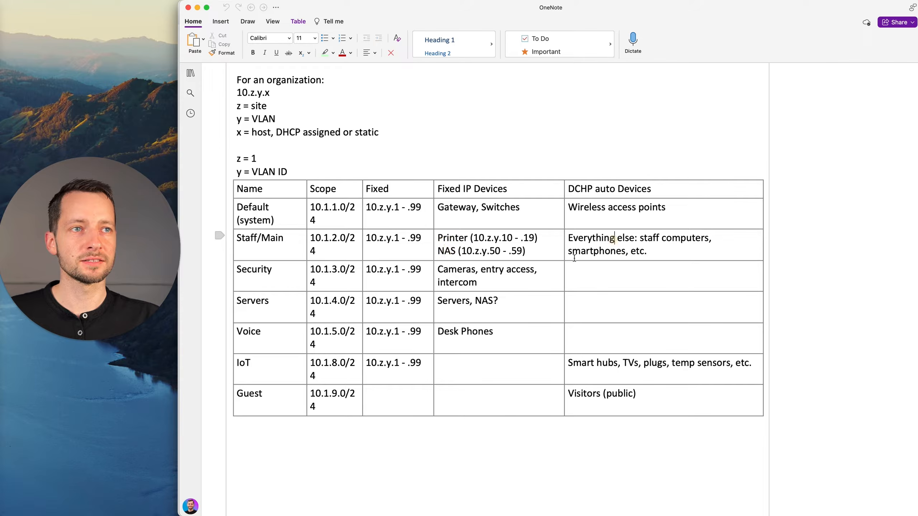
left_click_drag(571, 239, 611, 251)
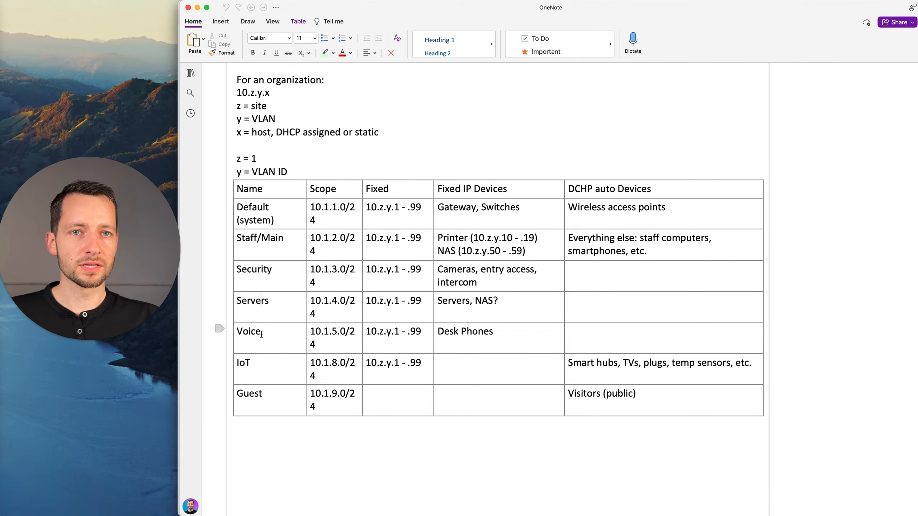
Check the Voice network's row and its scope in the addressing table.
left_click(250, 332)
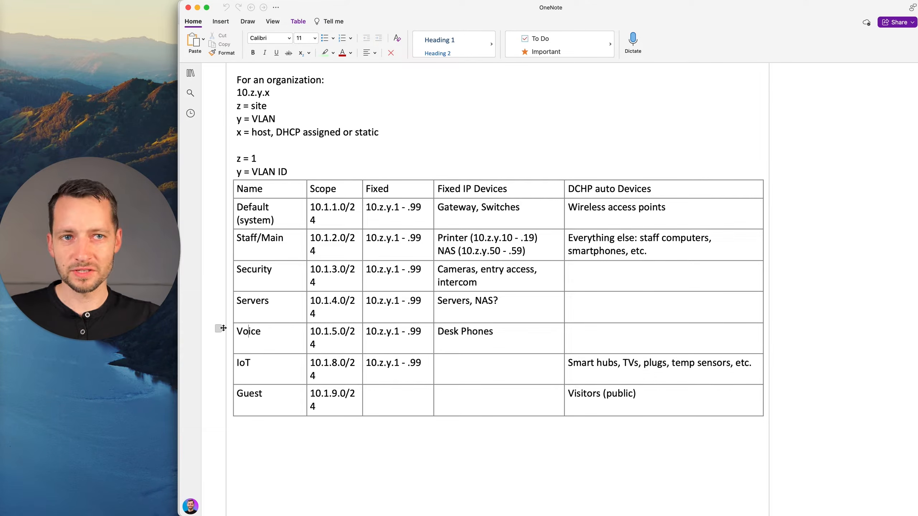
double_click(255, 330)
left_click_drag(329, 335, 337, 340)
left_click(337, 340)
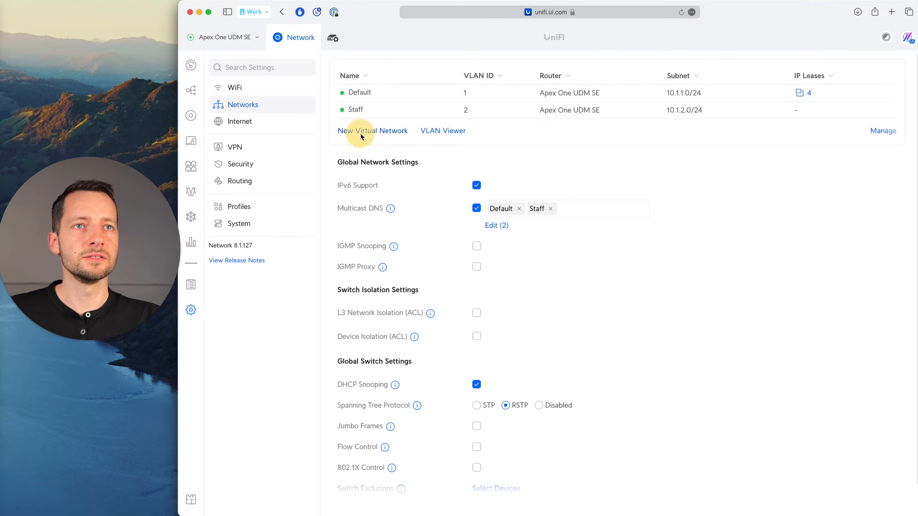
Switch to the UniFi page in Safari and start a new virtual network named Voice, with Auto-Scale Network off and host address 10.1.5.1.
left_click(361, 134)
type("Voice")
left_click(477, 146)
double_click(496, 175)
type("10.1")
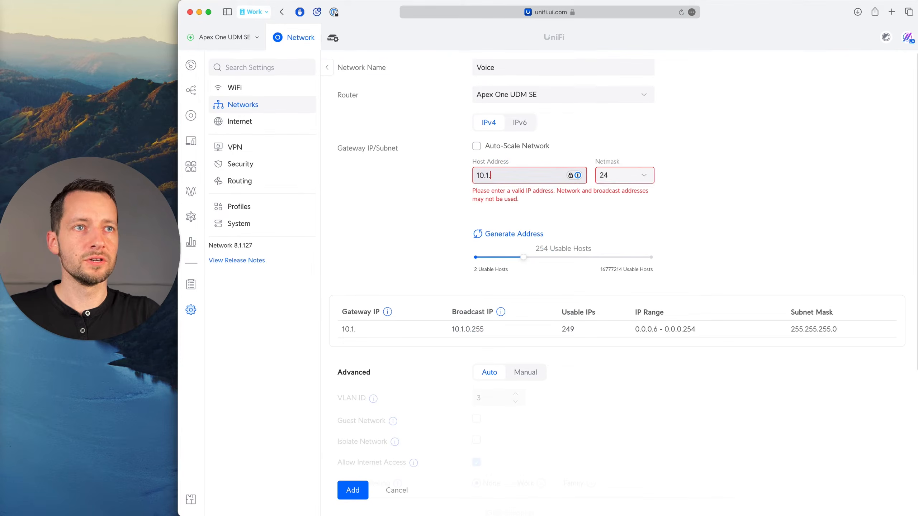
type(".5.")
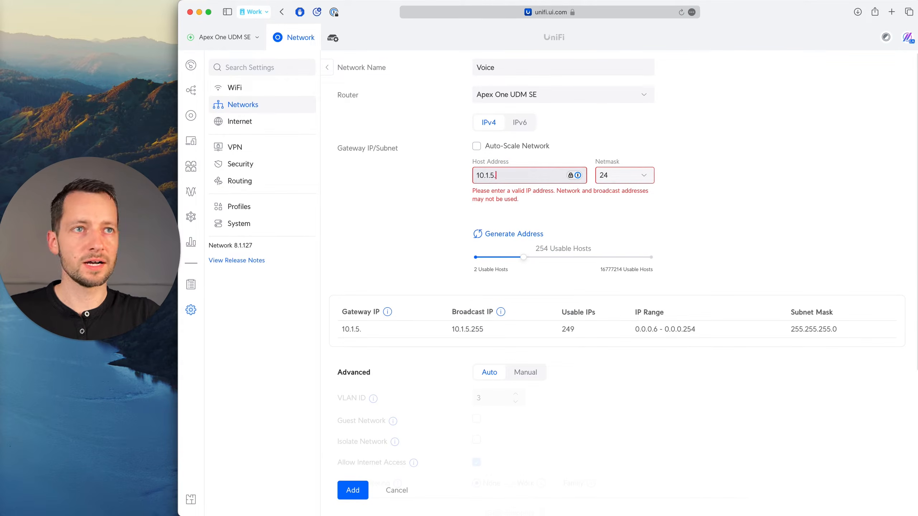
type("1")
Switch the Voice network's advanced settings to Manual and set its VLAN ID to 5.
scroll(527, 306, "down", 3)
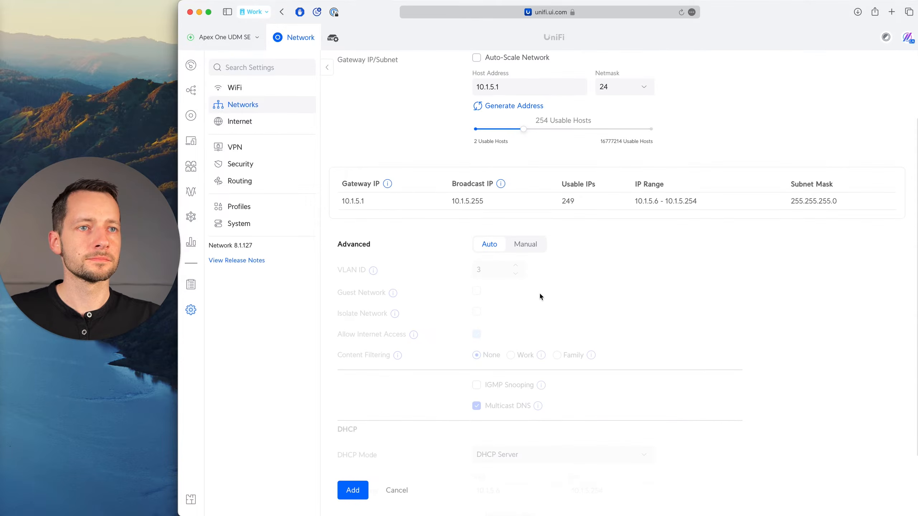
left_click(541, 239)
double_click(468, 270)
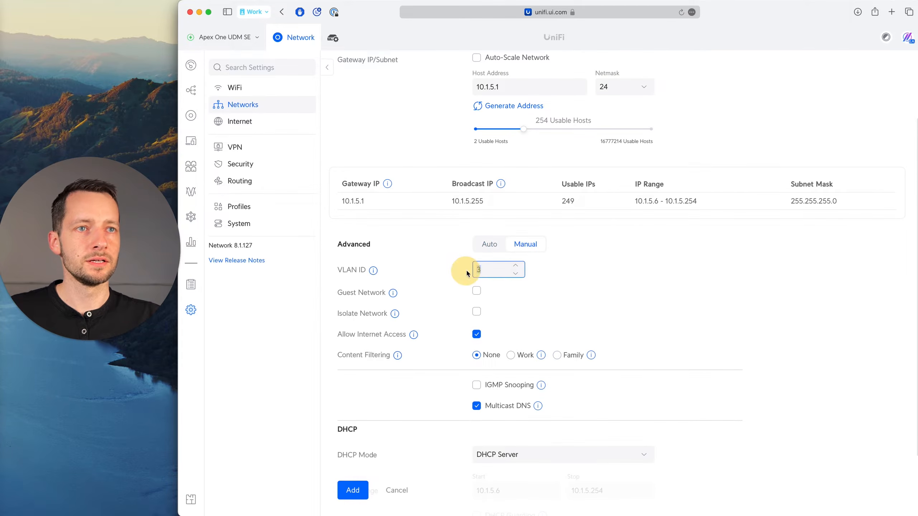
scroll(550, 279, "up", 1)
type("5")
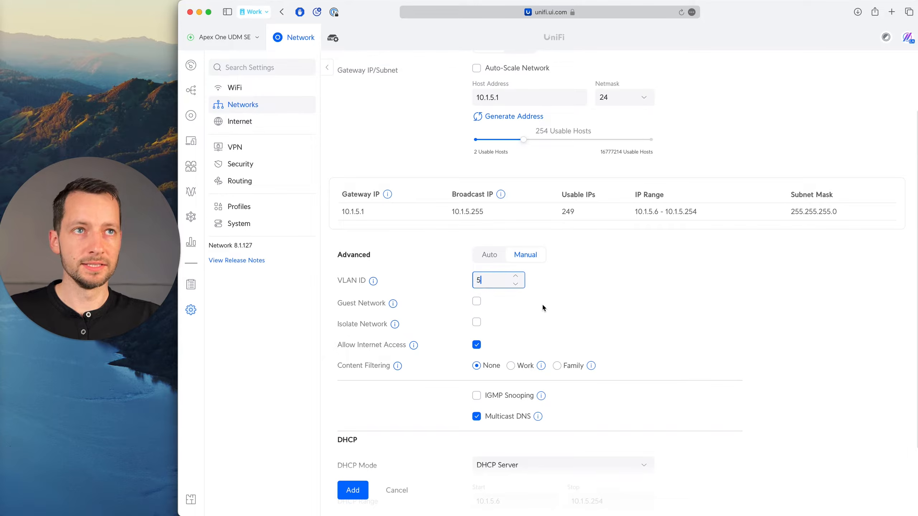
left_click(608, 275)
Set the start of the Voice network's DHCP range to 10.1.5.100 and add the network.
scroll(415, 341, "down", 2)
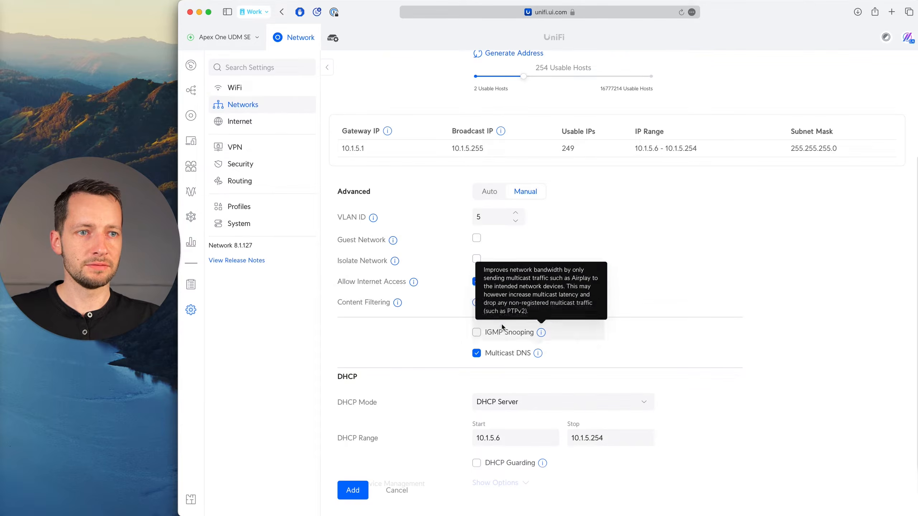
scroll(478, 357, "down", 1)
left_click(521, 413)
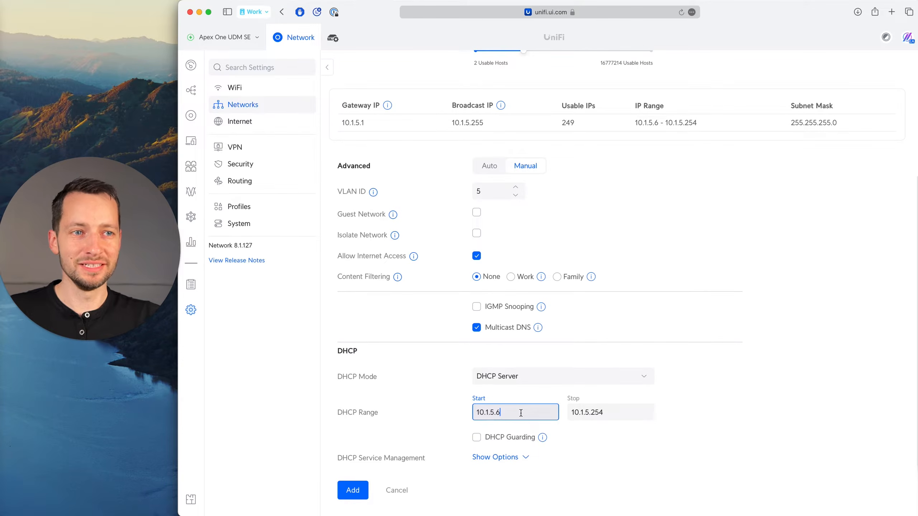
key("BackSpace")
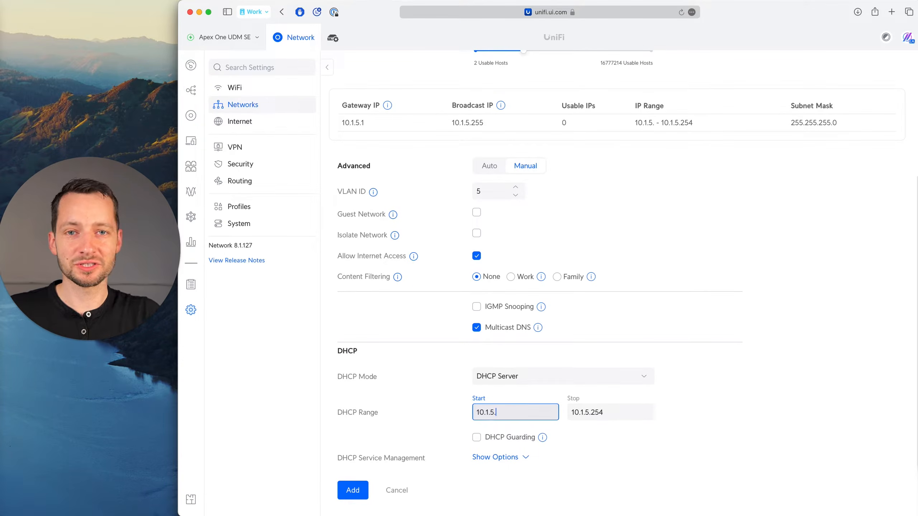
type("1")
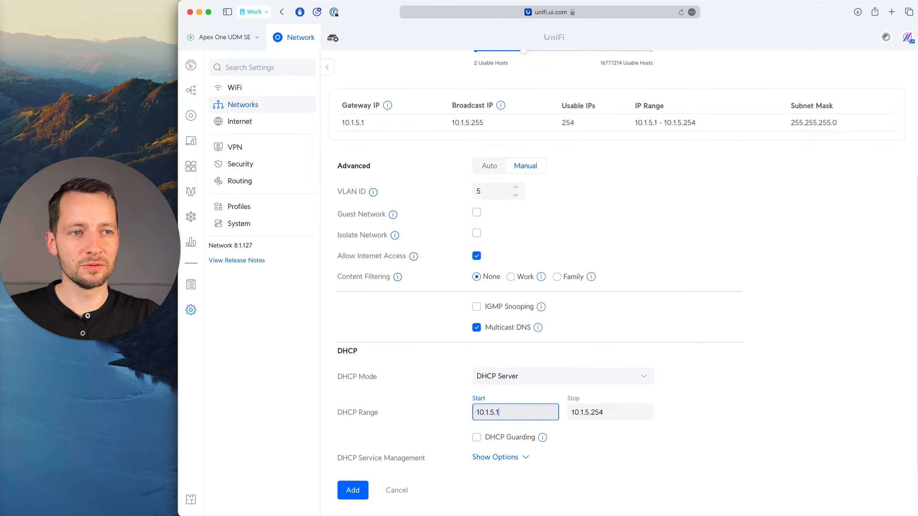
type("00")
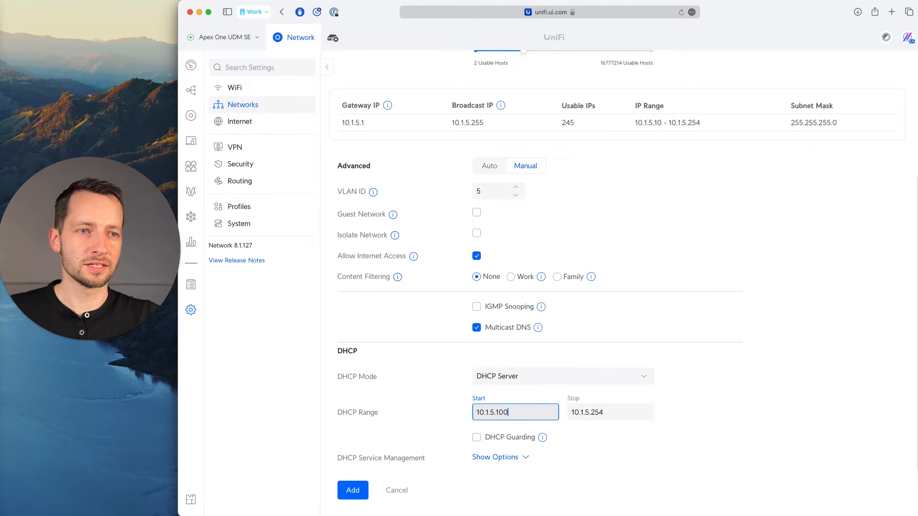
left_click(699, 410)
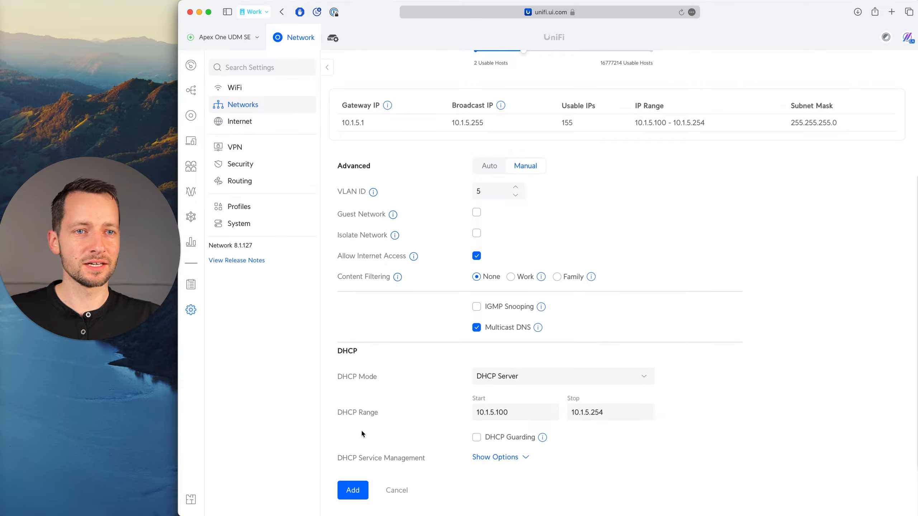
left_click(357, 497)
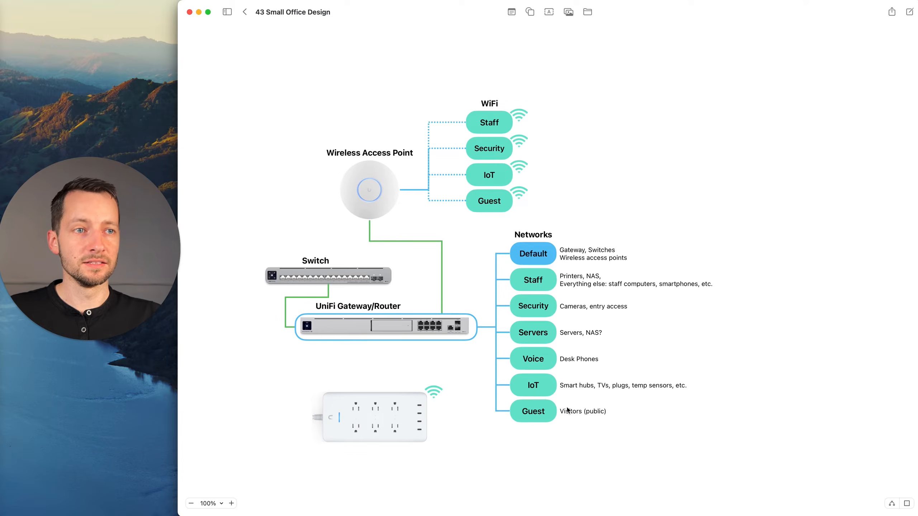
Switch to Freeform and review the IoT and Guest networks and their device notes in the office diagram.
left_click(536, 396)
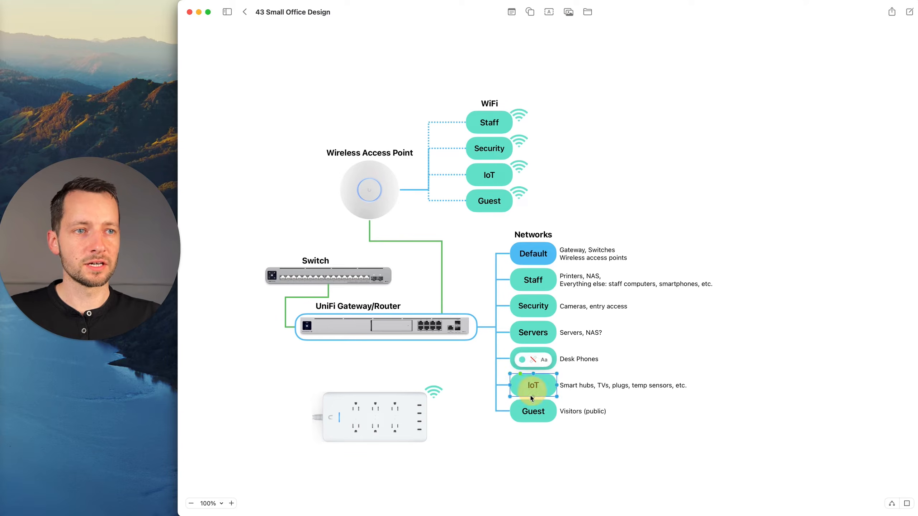
left_click(565, 391)
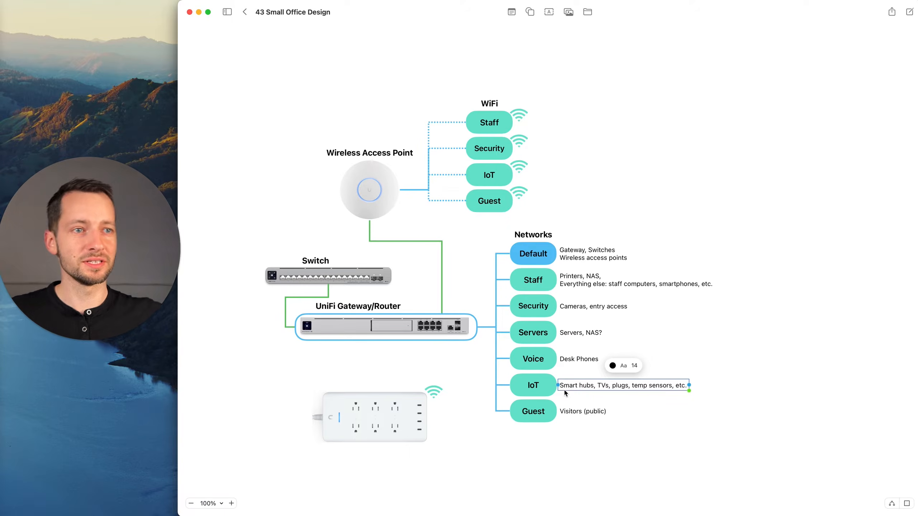
left_click(658, 400)
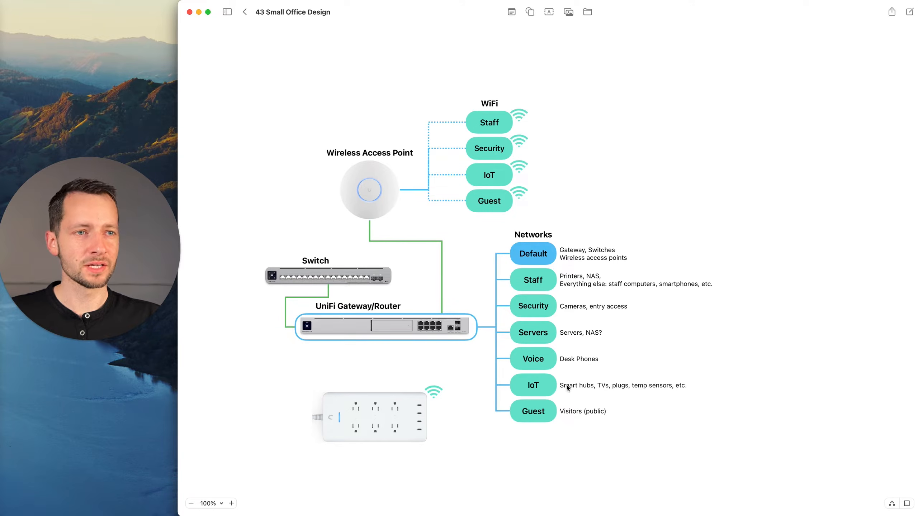
left_click(532, 420)
left_click(575, 415)
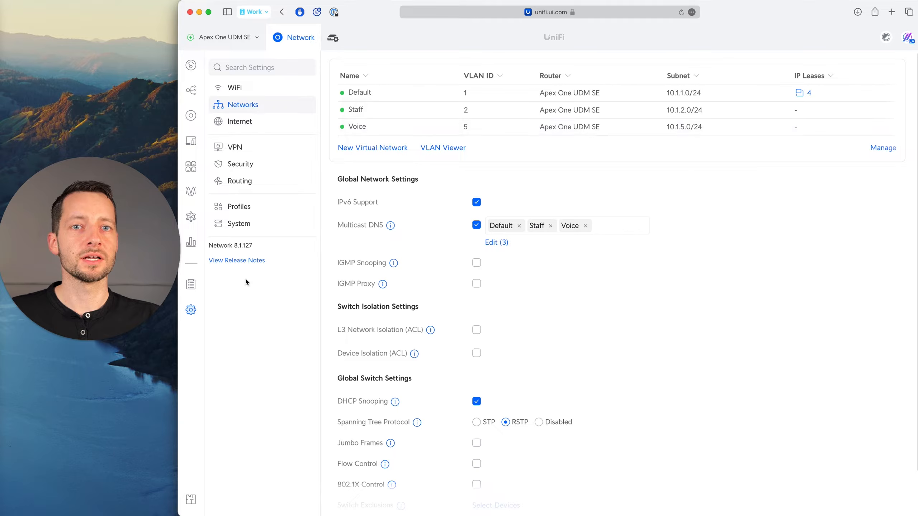
Switch to the UniFi page in Safari and start a new virtual network named IoT, with Auto-Scale Network off and host address 10.1.8.1.
left_click(356, 149)
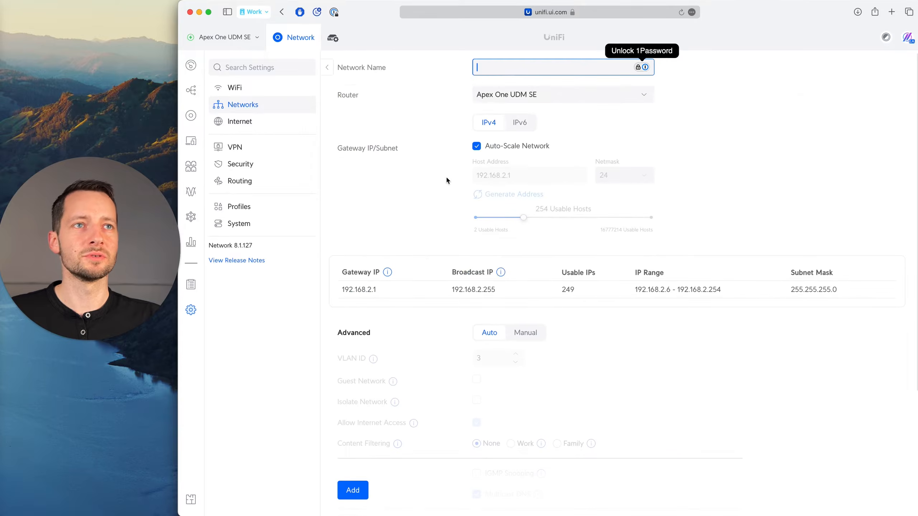
type("IoT")
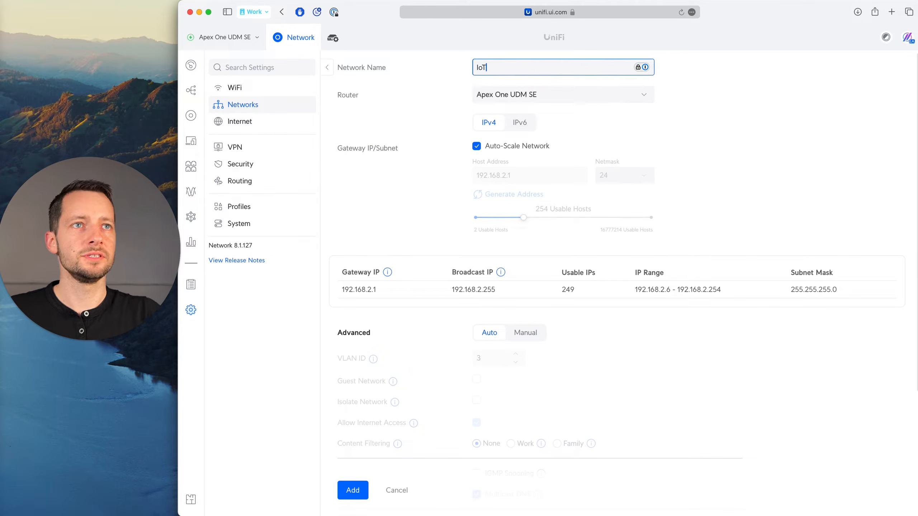
left_click(476, 146)
triple_click(489, 179)
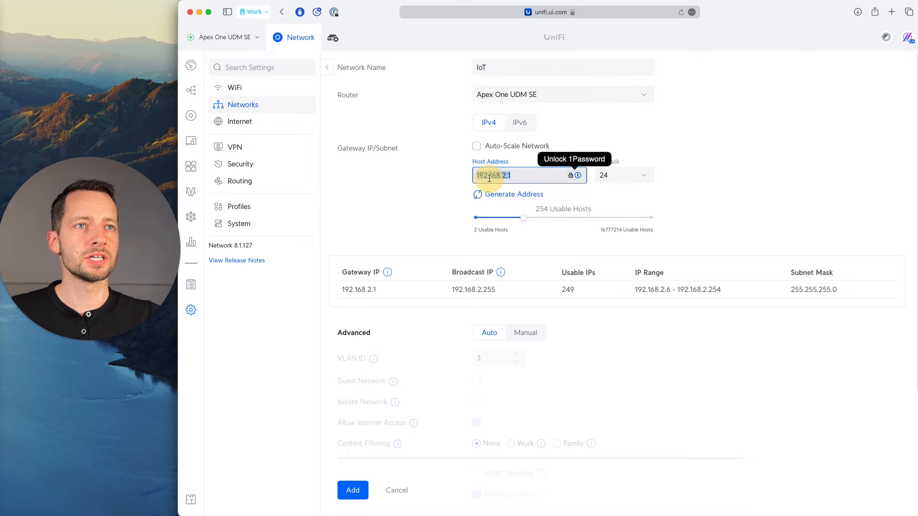
type("10.1.8.1")
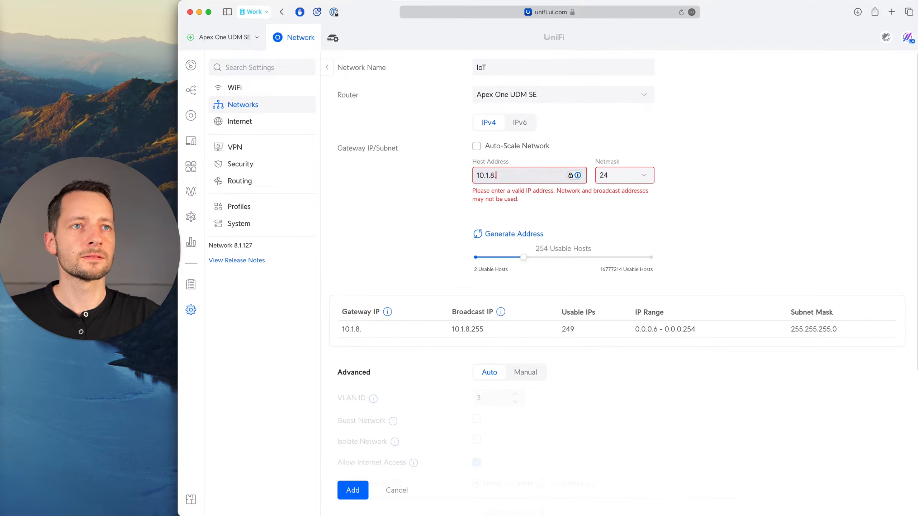
Switch the IoT network's advanced settings to Manual, set its VLAN ID to 8, and check it against the host address.
scroll(481, 220, "down", 3)
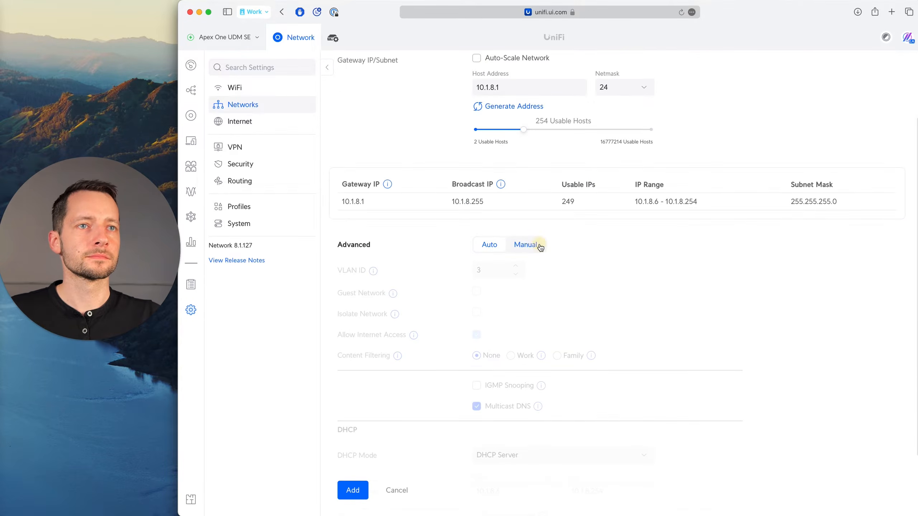
left_click(527, 245)
left_click(488, 273)
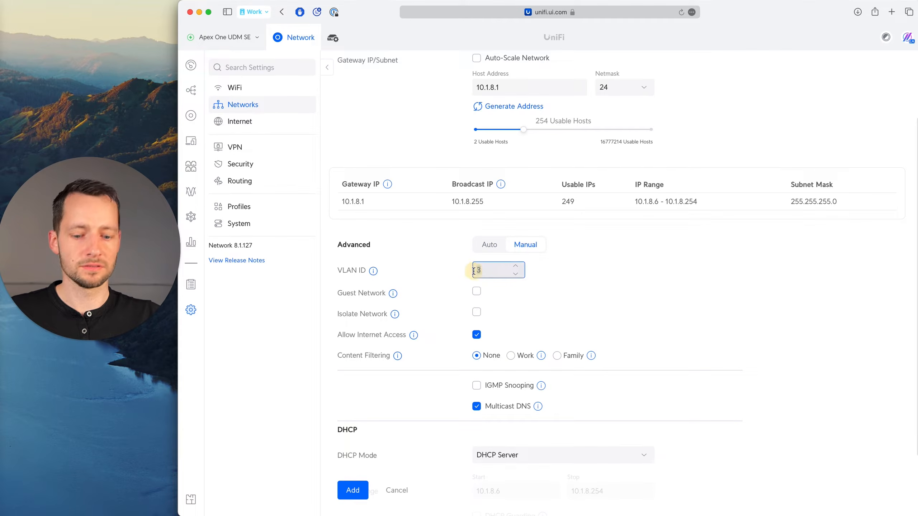
key("BackSpace")
type("8")
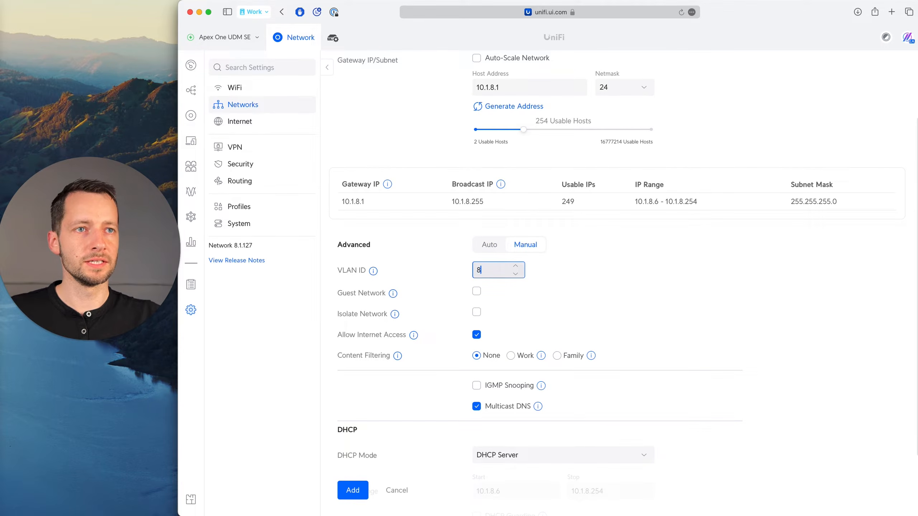
left_click(492, 88)
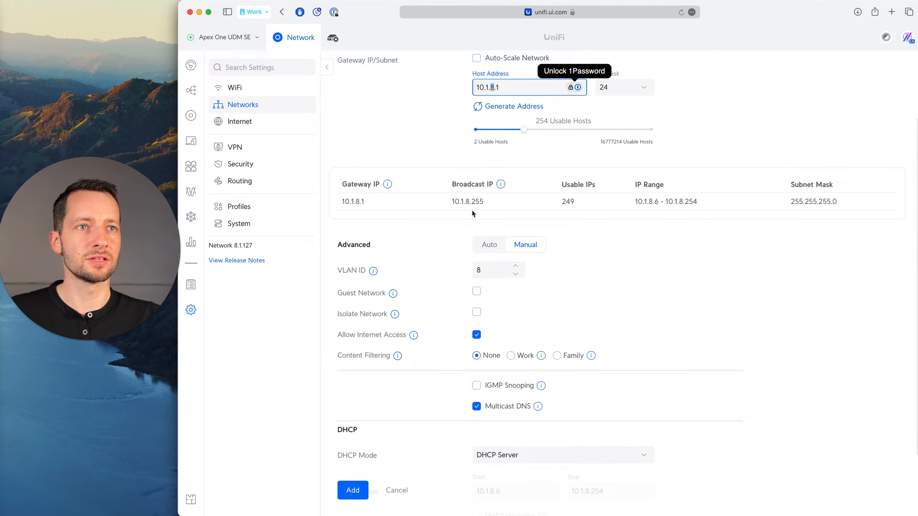
scroll(599, 350, "down", 1)
left_click(364, 393)
scroll(364, 393, "up", 1)
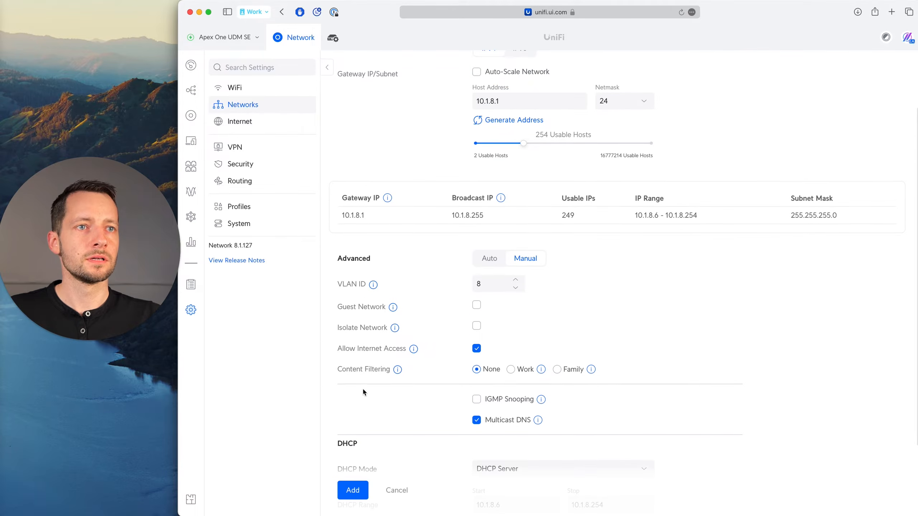
Read the IGMP Snooping explanation and try enabling the option for the IoT network.
scroll(439, 410, "down", 3)
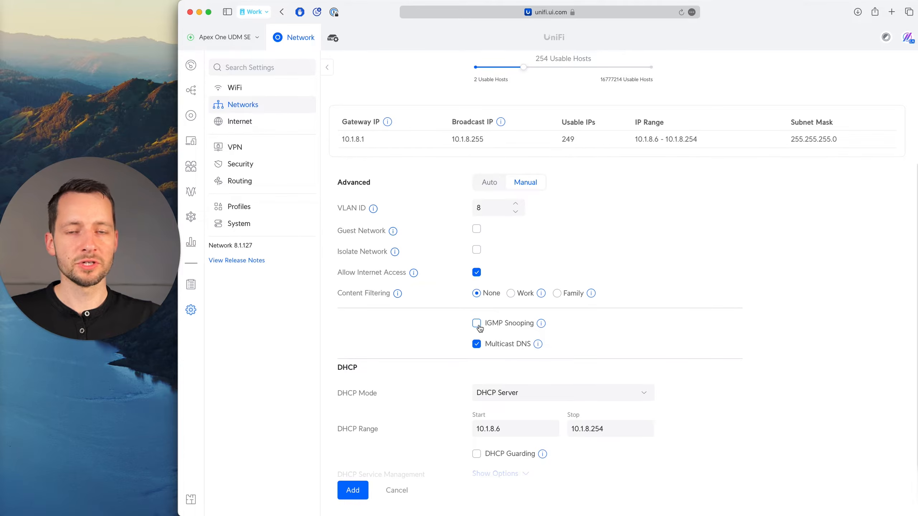
mouse_move(541, 326)
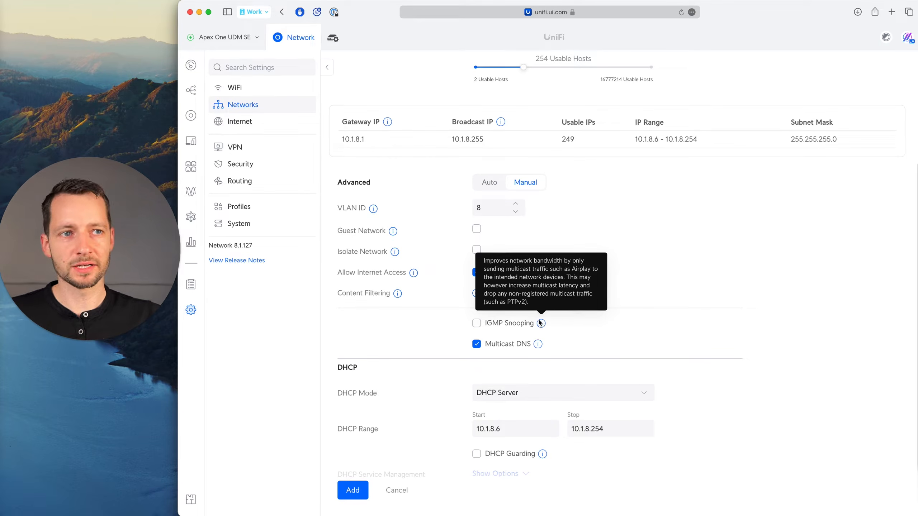
left_click(476, 324)
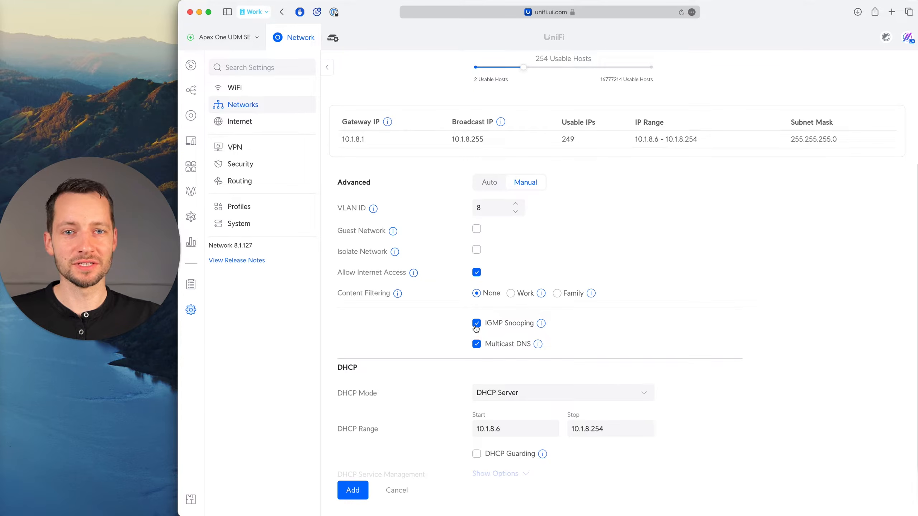
left_click(539, 327)
scroll(546, 320, "down", 1)
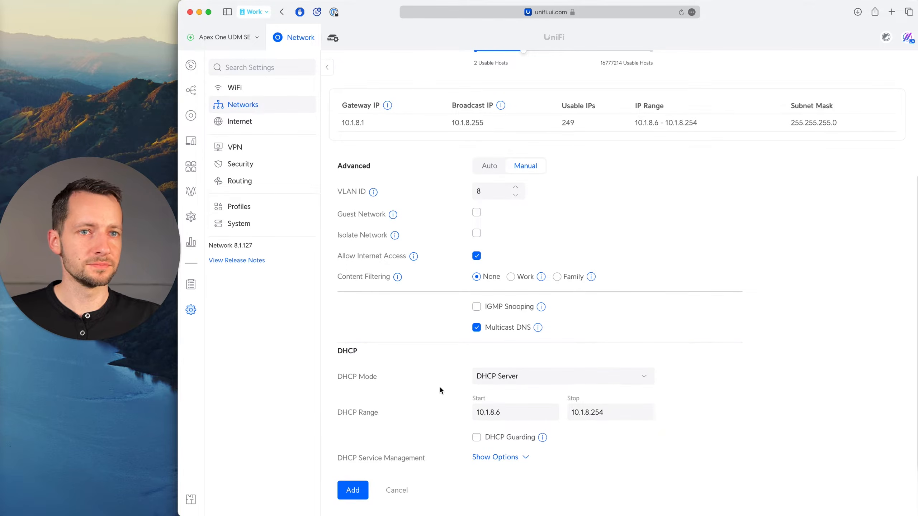
Set the start of the IoT network's DHCP range to 10.1.8.100.
scroll(463, 385, "up", 1)
left_click(518, 416)
key("BackSpace")
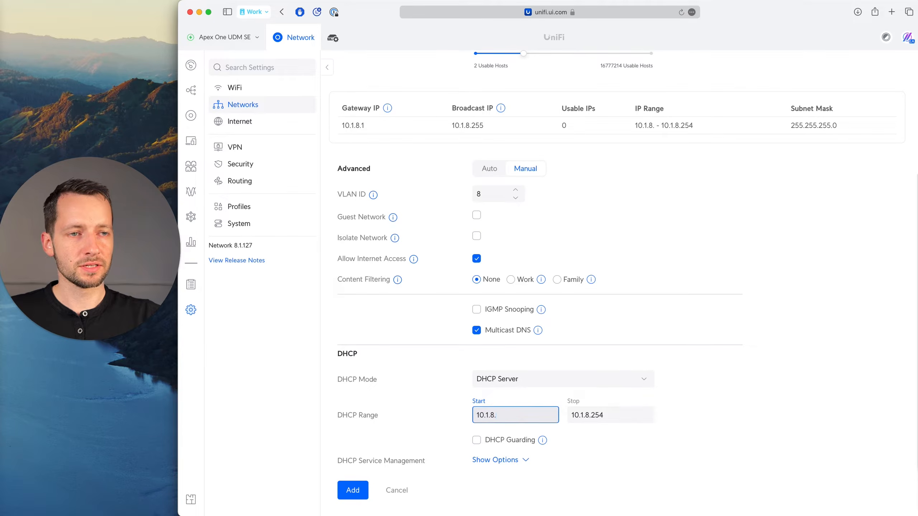
type("100")
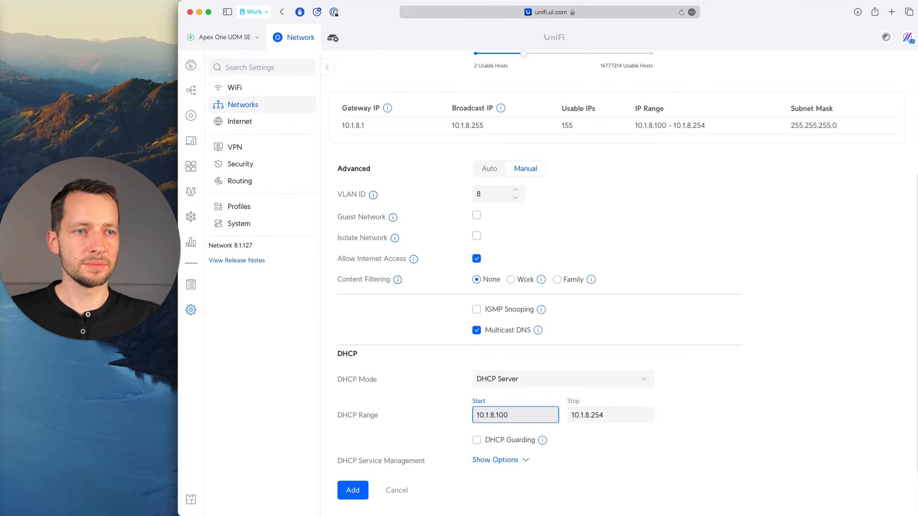
Check the IoT fixed address range in the OneNote plan, and return to the UniFi page in Safari to add the IoT network.
key("super+Tab")
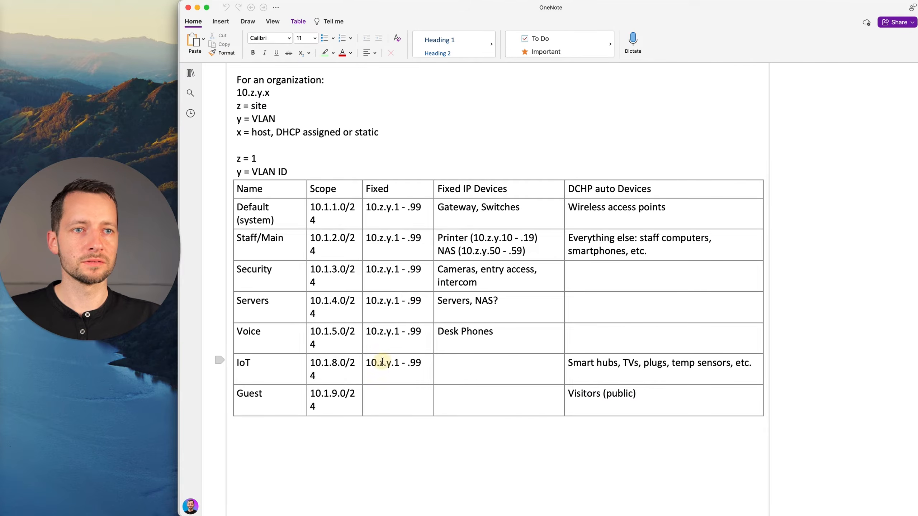
mouse_move(420, 362)
left_mouse_down()
mouse_move(379, 365)
mouse_move(416, 363)
left_mouse_up()
key("super+Tab")
scroll(546, 408, "down", 1)
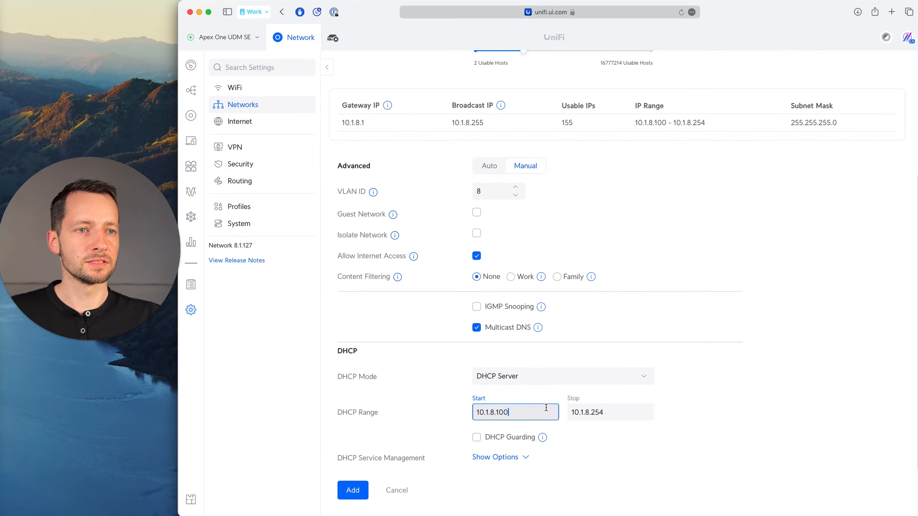
left_click(456, 458)
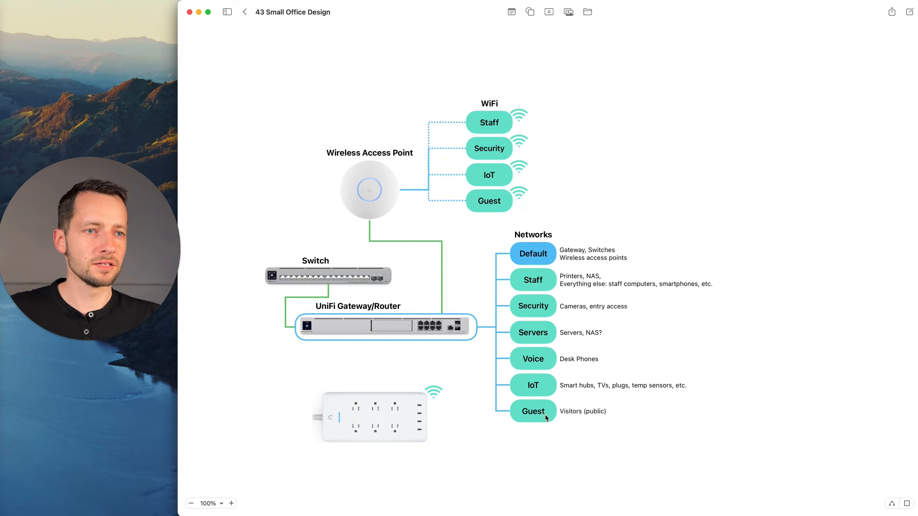
Switch to Freeform and review the Guest network and its visitor note in the office diagram.
left_click(555, 417)
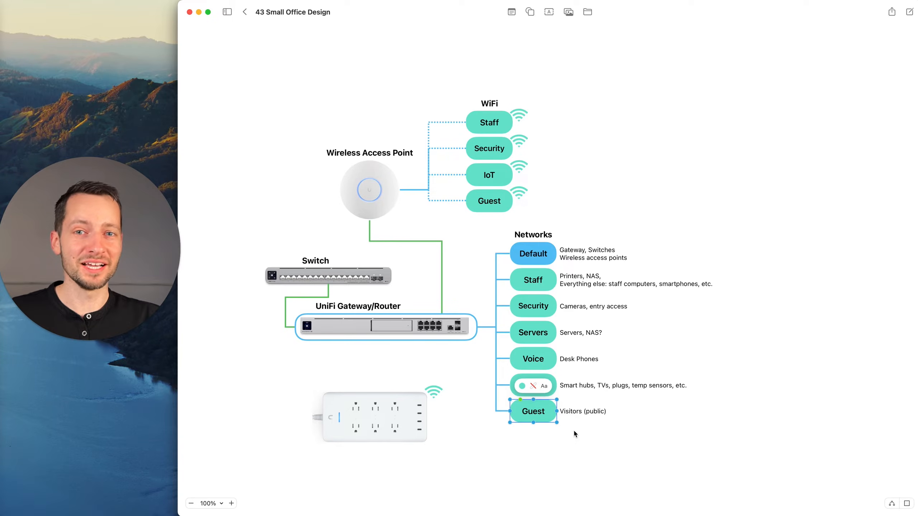
left_click(551, 287)
left_click(551, 422)
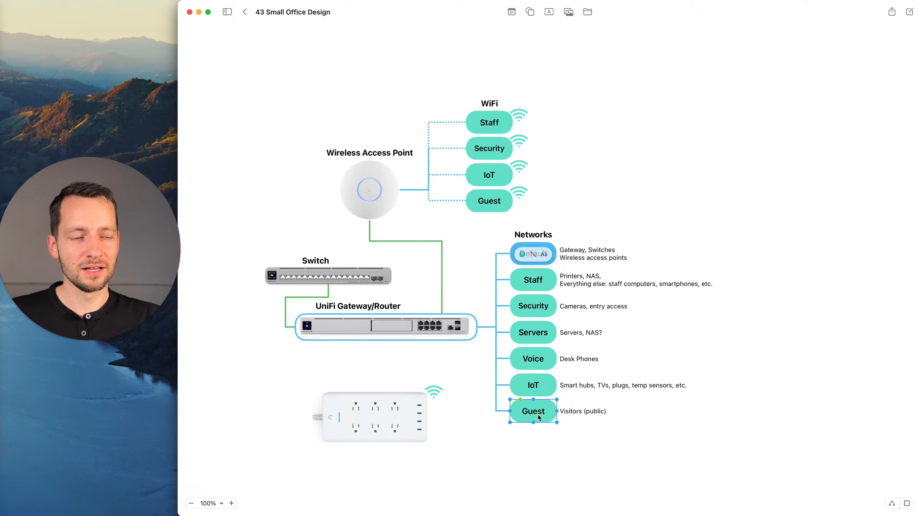
left_click(580, 415)
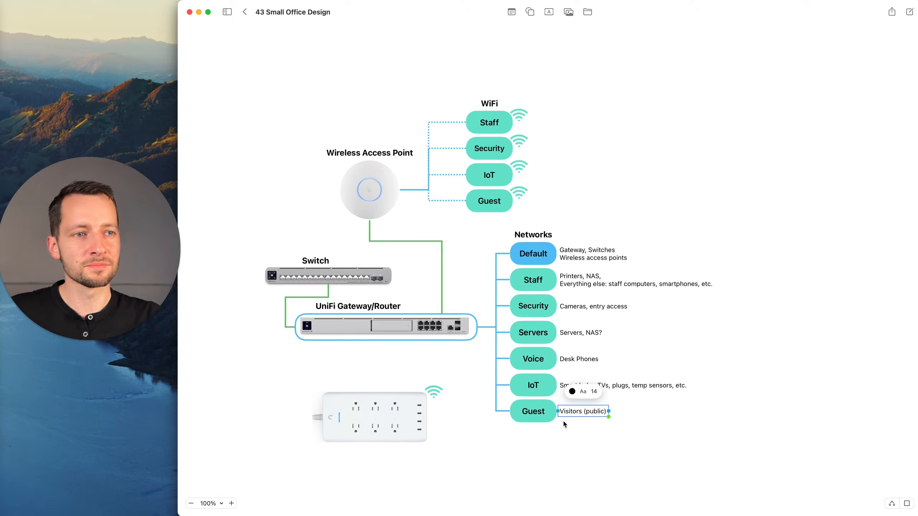
left_click(562, 433)
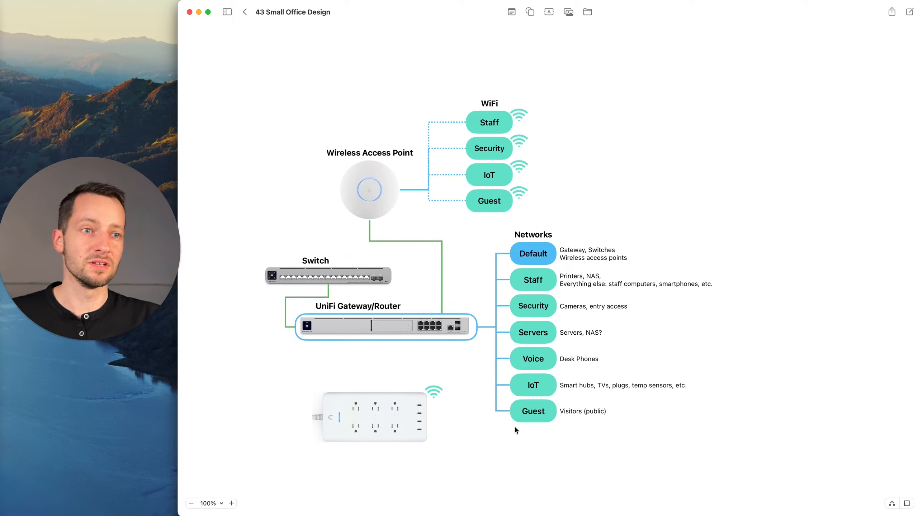
left_click(526, 414)
left_click(583, 433)
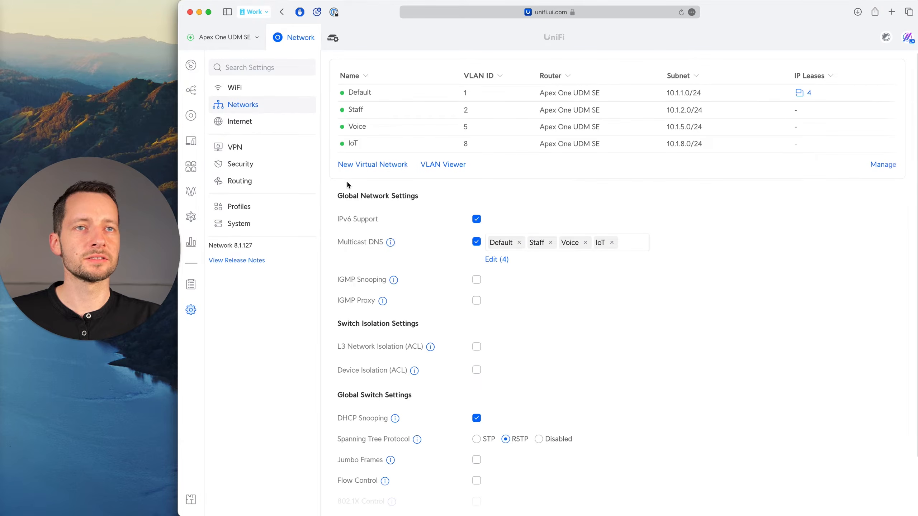
Switch to the UniFi page in Safari and start a new virtual network named Guest.
left_click(362, 170)
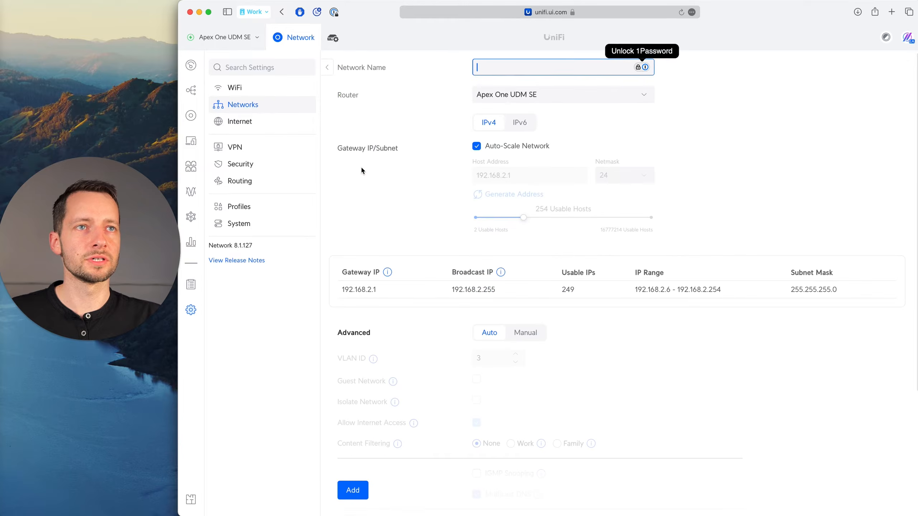
type("Guest")
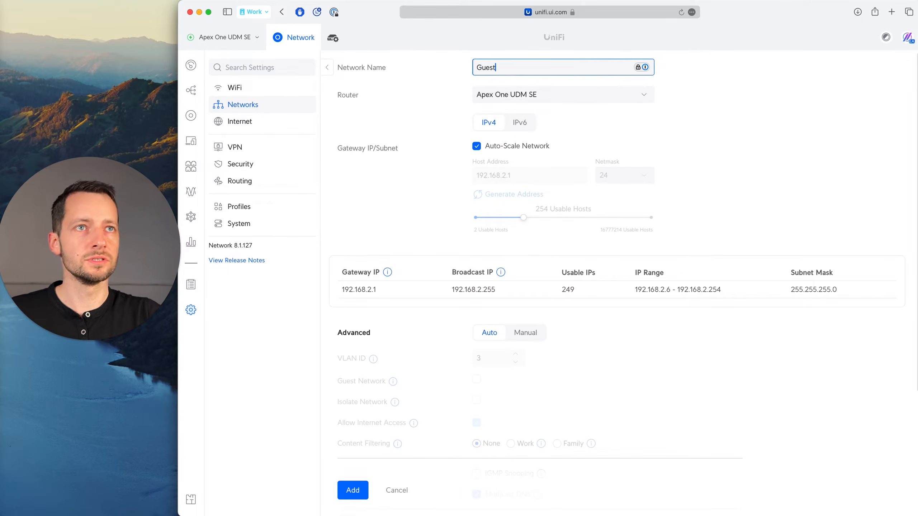
left_click(506, 95)
left_click(494, 69)
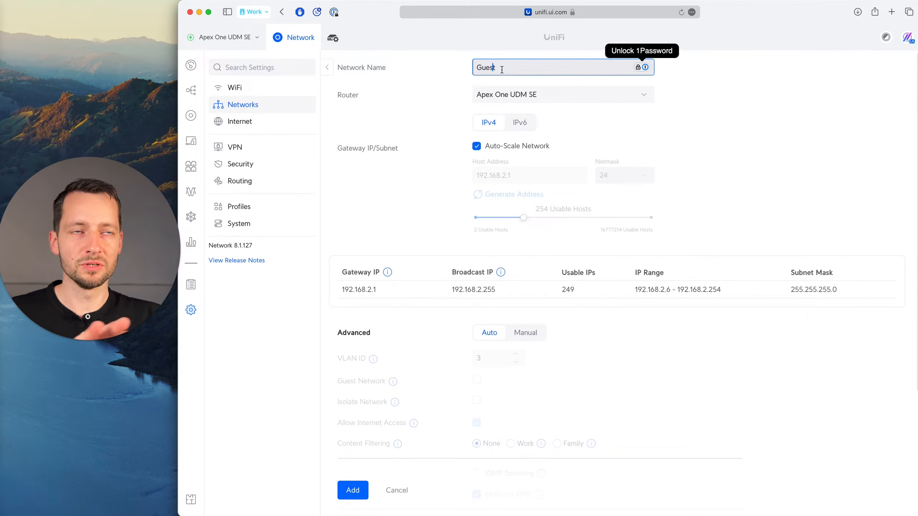
Turn off Auto-Scale Network for the Guest network and set its host address to 10.1.9.1.
left_click(477, 146)
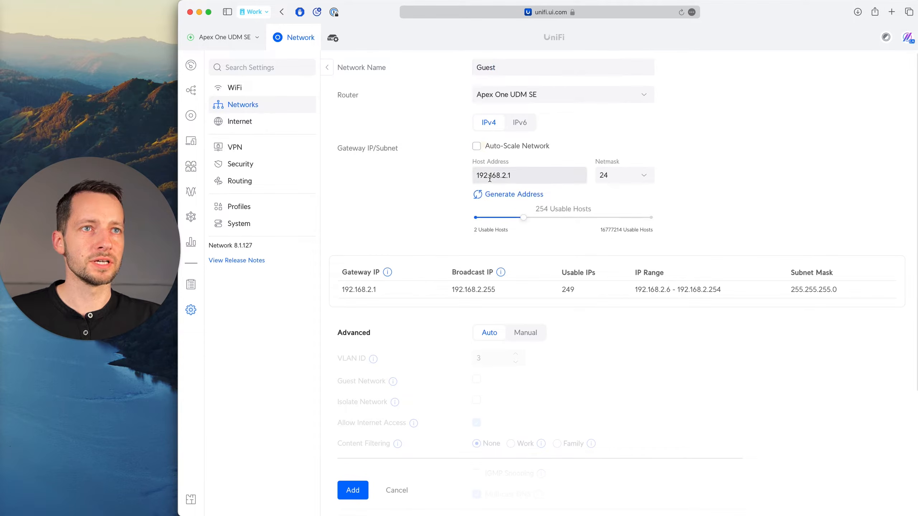
double_click(492, 180)
type("10.1.")
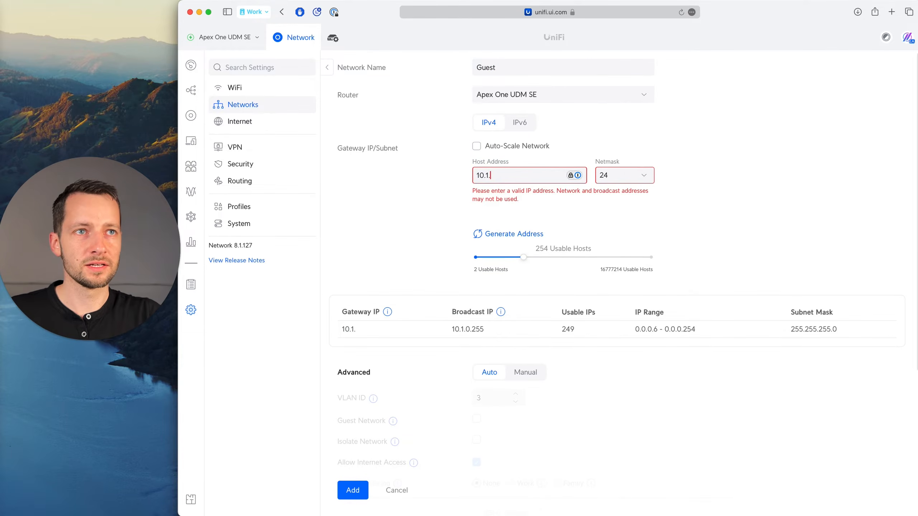
type("9.1")
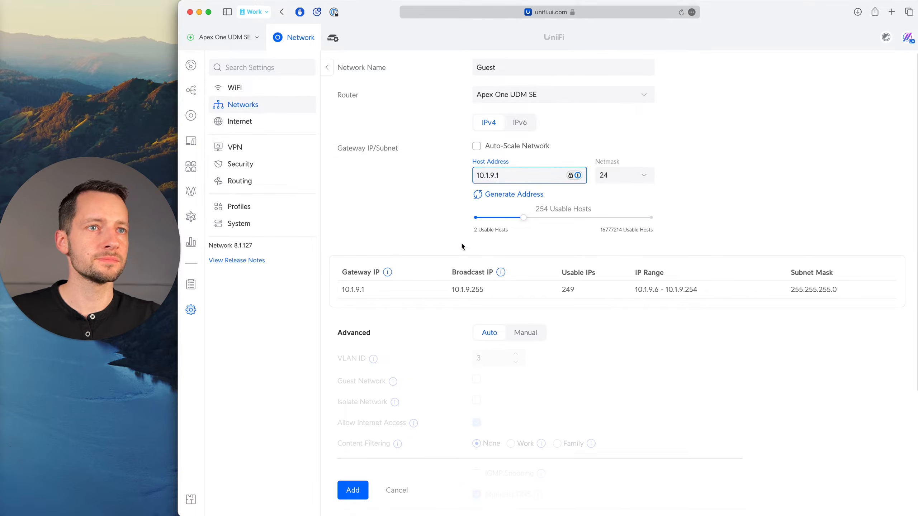
left_click(451, 252)
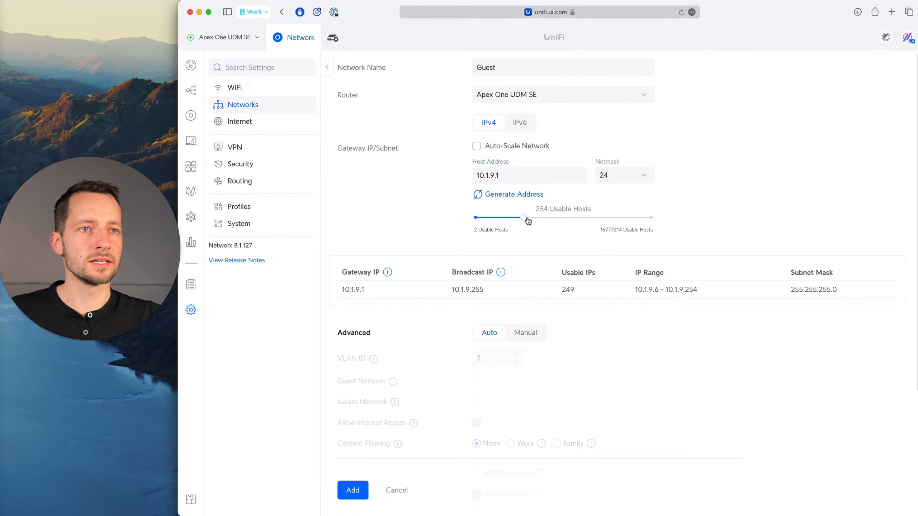
Switch the Guest network's advanced settings to Manual, set its VLAN ID to 9, and check it against the host address.
left_click(539, 332)
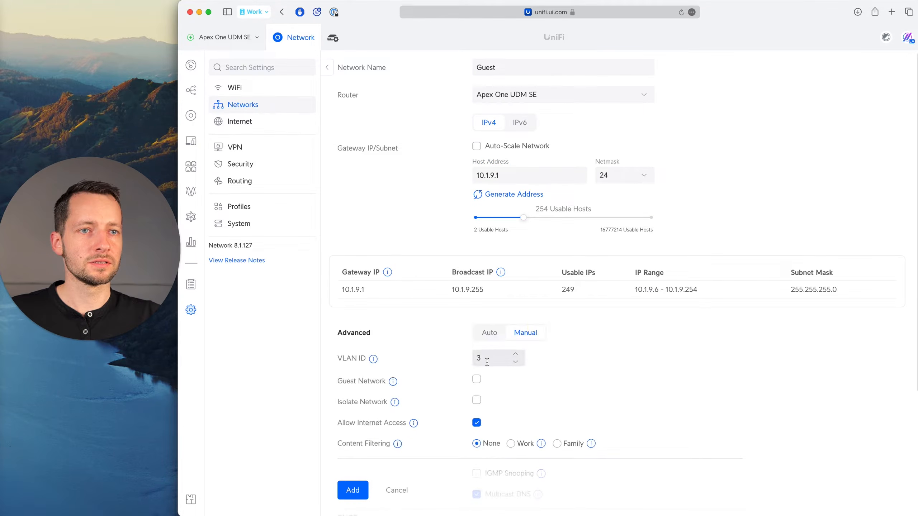
left_click_drag(498, 355, 445, 355)
type("9")
left_click(492, 175)
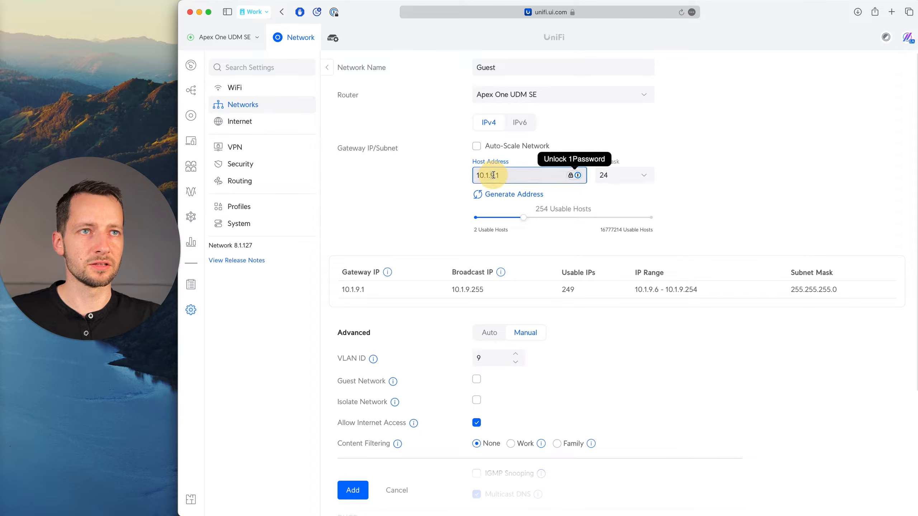
left_click(600, 329)
Read the Guest Network option's explanation and enable it for the new Guest network.
scroll(578, 346, "down", 3)
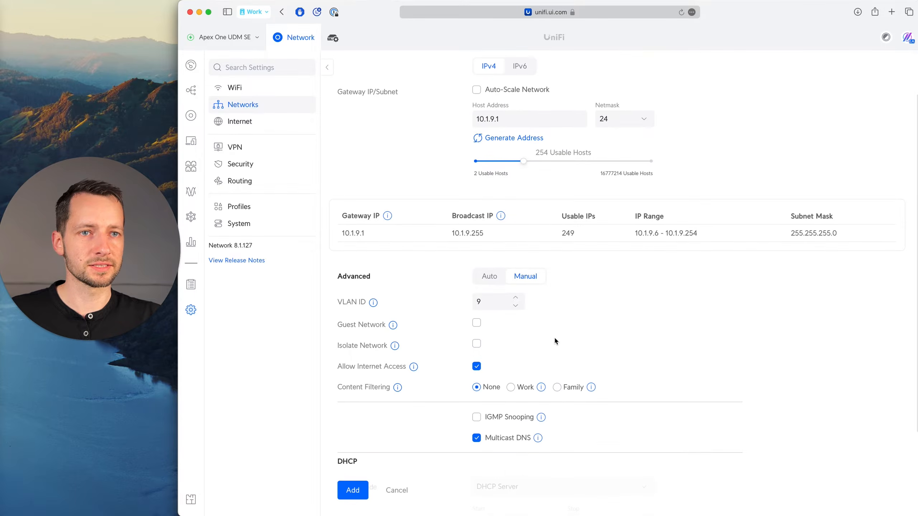
scroll(419, 343, "down", 1)
mouse_move(393, 304)
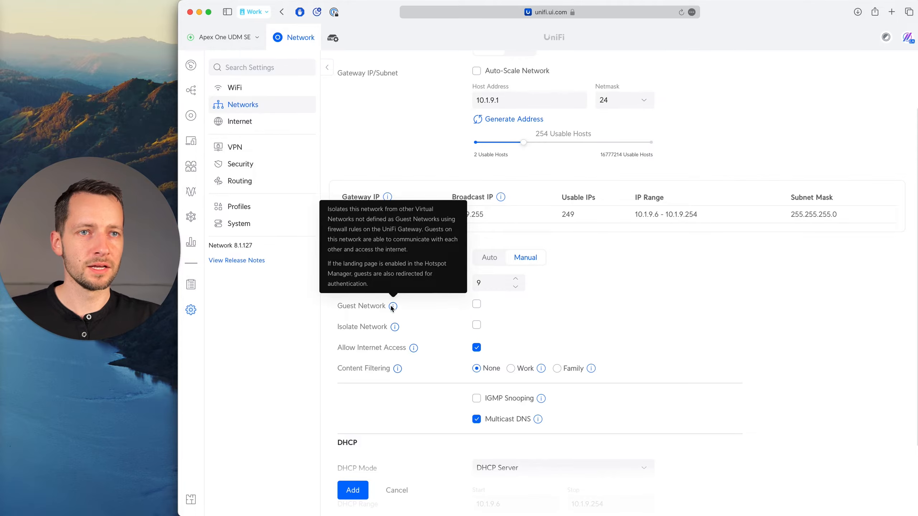
left_click(476, 304)
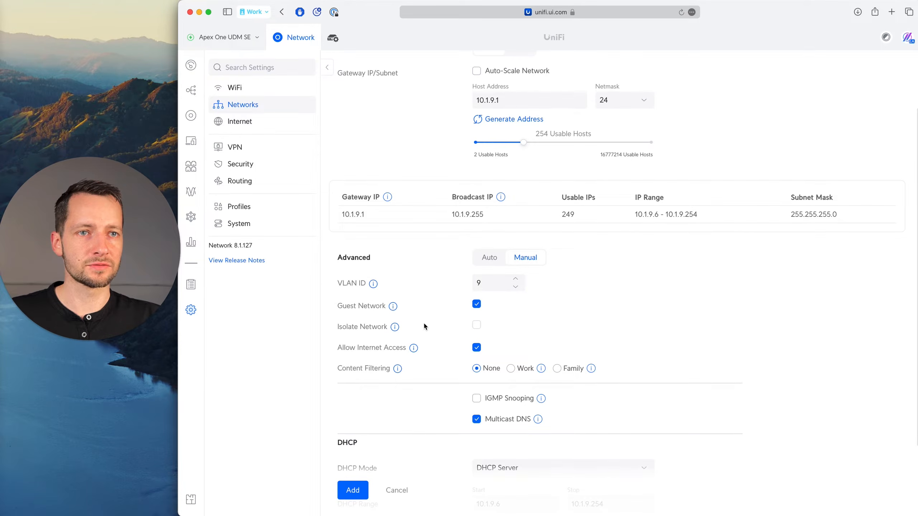
Try the Work content filter on the Guest network, read its explanation, and set Content Filtering back to None.
scroll(418, 323, "down", 1)
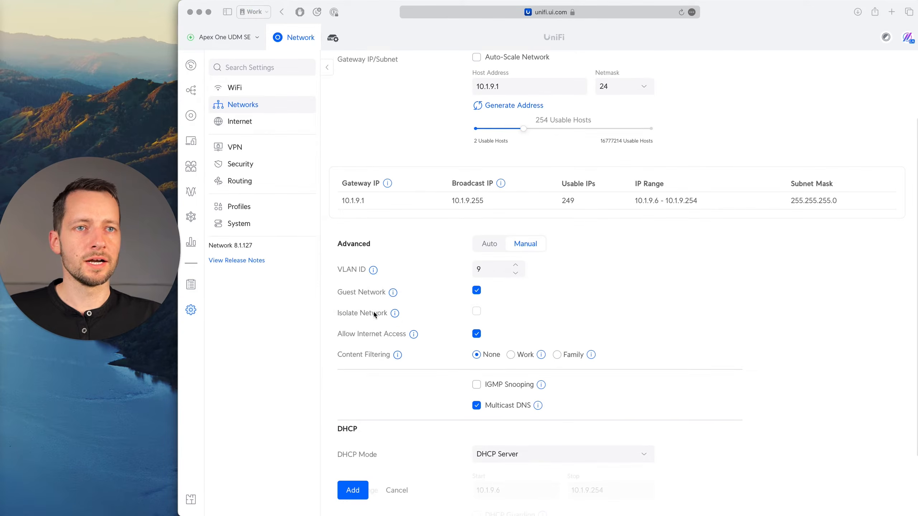
scroll(453, 317, "down", 1)
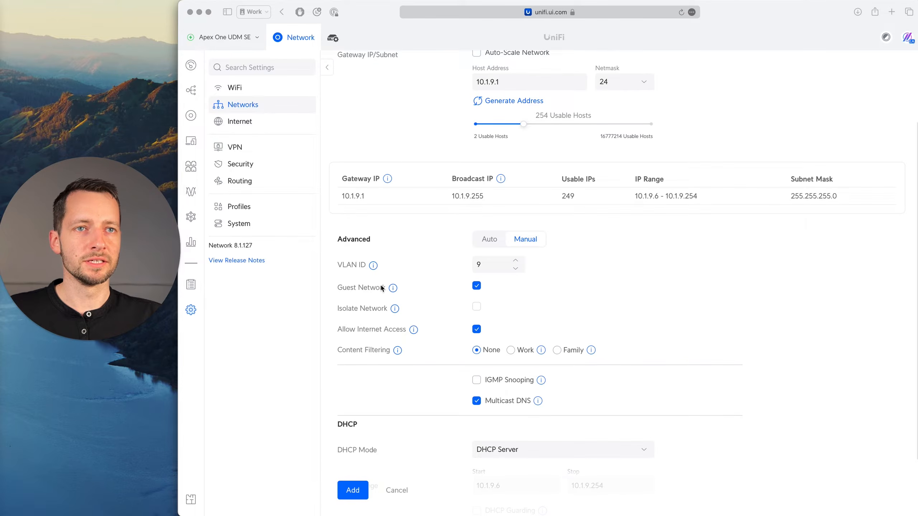
scroll(444, 345, "down", 1)
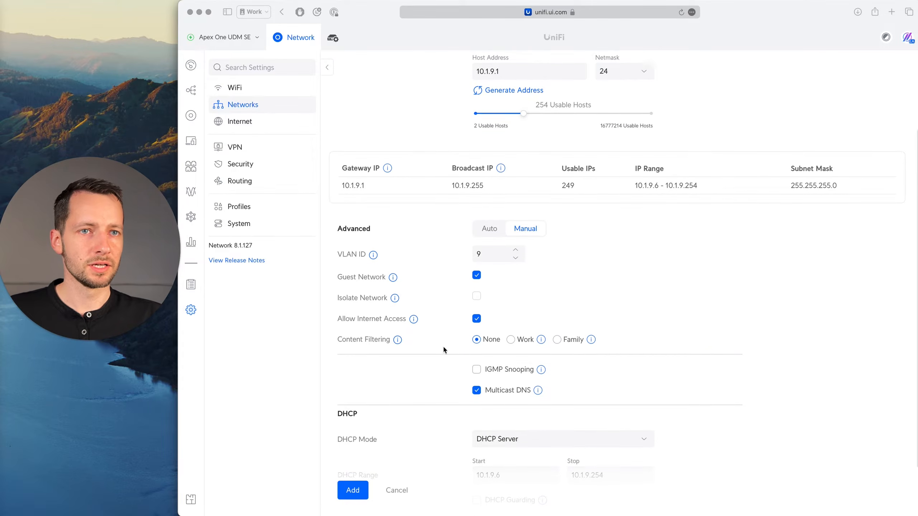
scroll(454, 343, "down", 1)
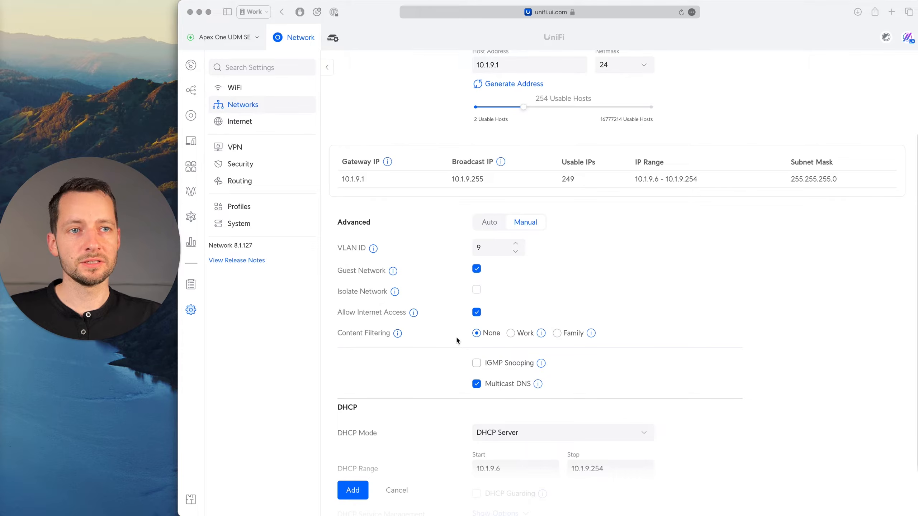
left_click(398, 334)
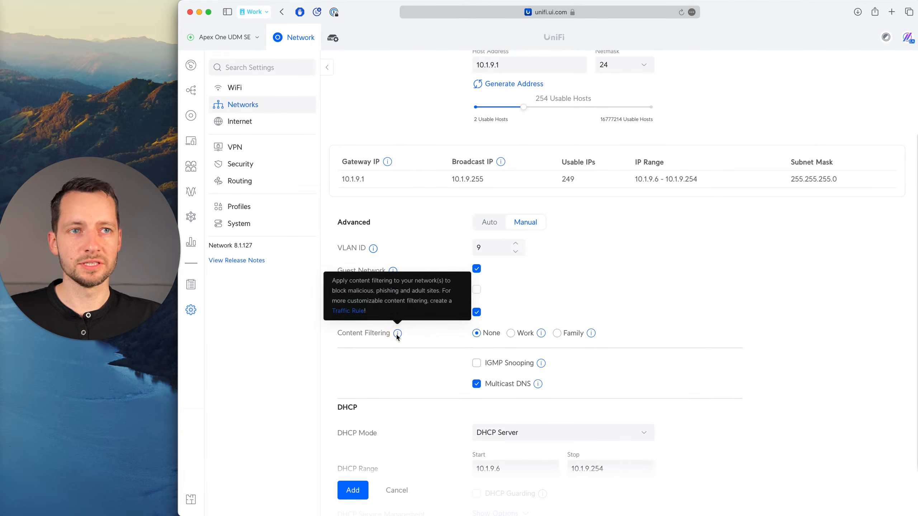
left_click(520, 334)
mouse_move(542, 333)
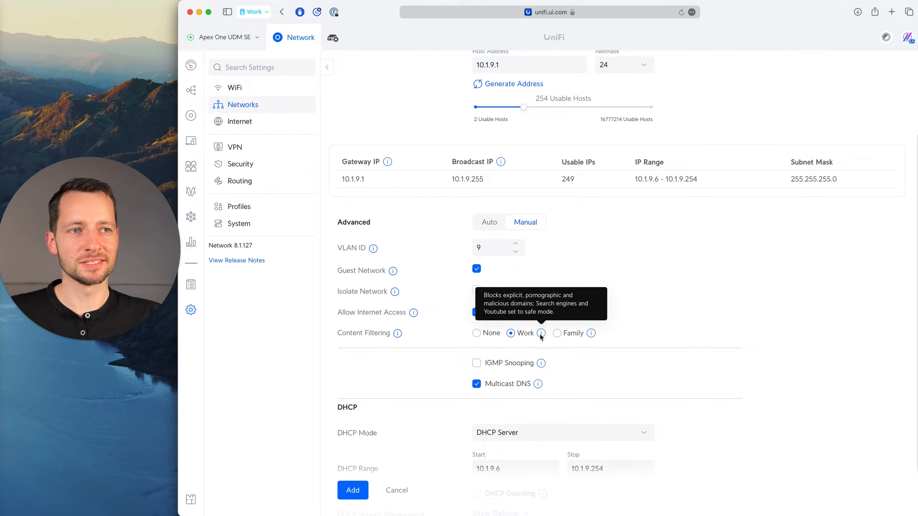
left_click(480, 335)
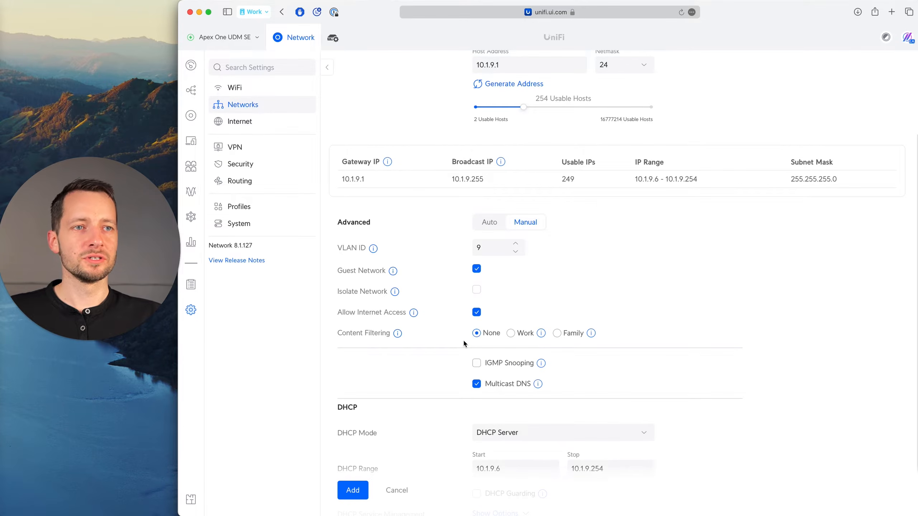
Turn off Multicast DNS for the Guest network, leave its DHCP settings as they are, and add the network.
scroll(464, 340, "down", 2)
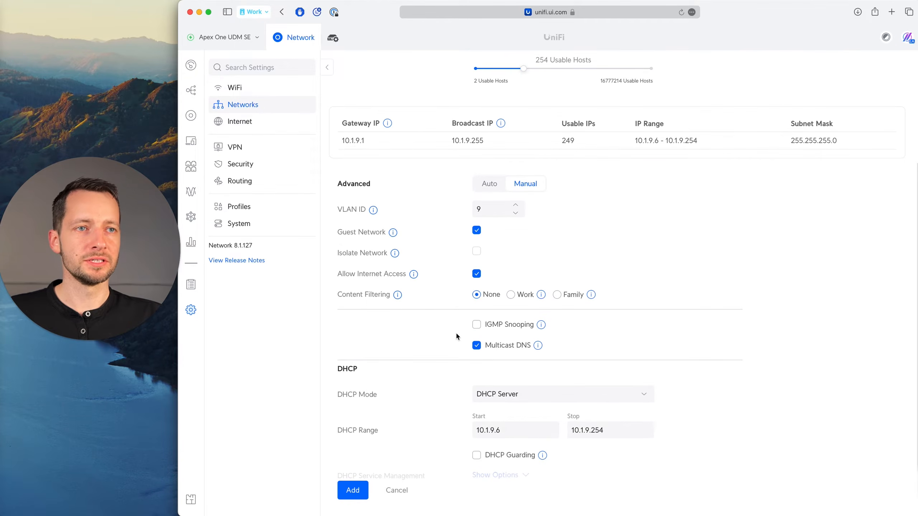
mouse_move(534, 349)
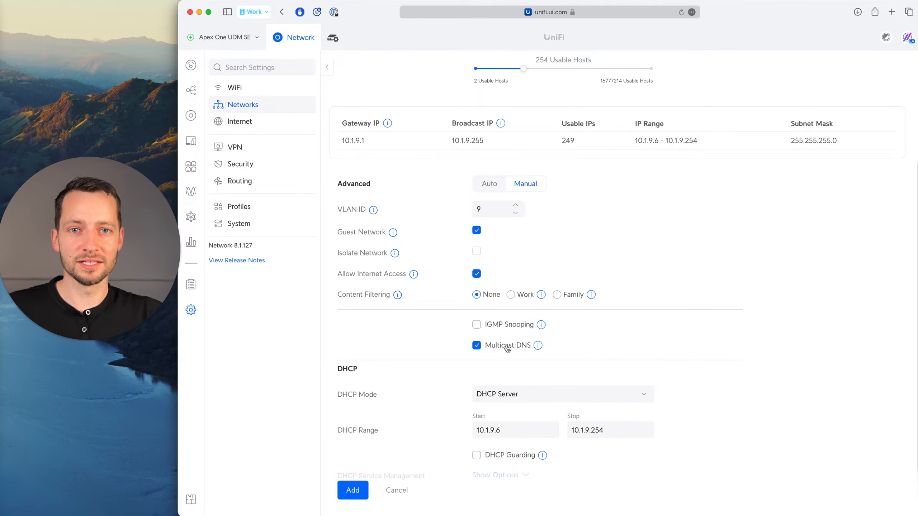
left_click(476, 345)
scroll(467, 359, "down", 1)
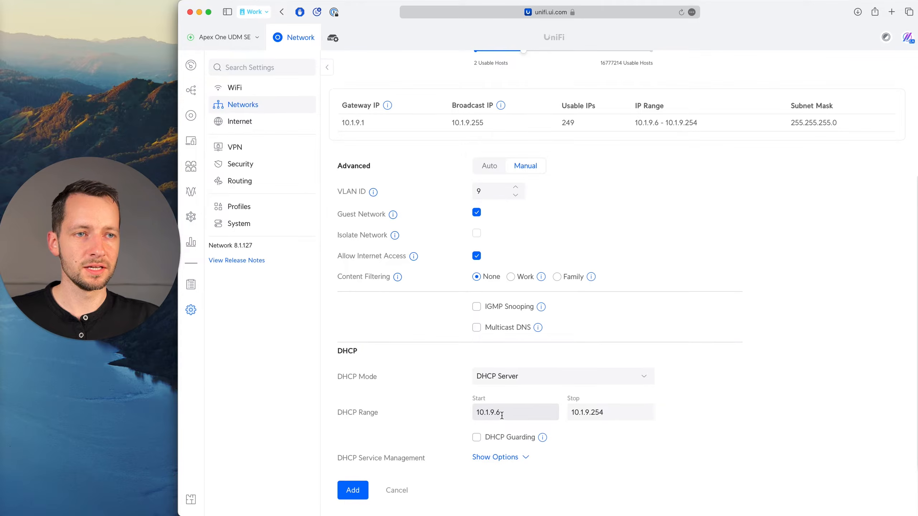
left_click(353, 491)
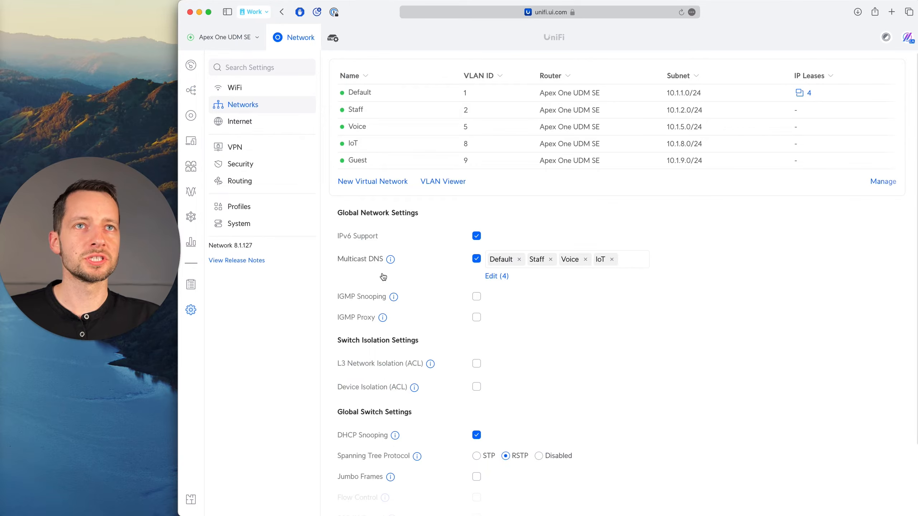
Review the global network, switch isolation and global switch settings beneath the network list.
left_click(355, 213)
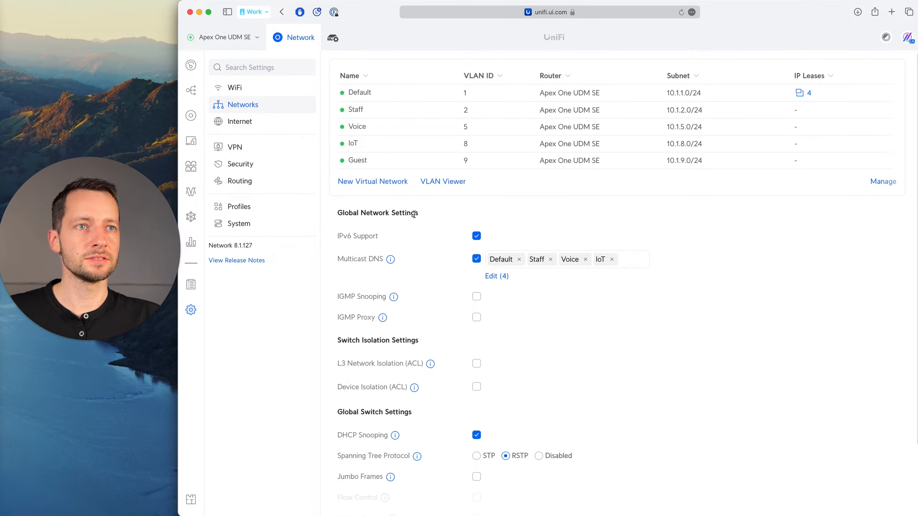
mouse_move(390, 263)
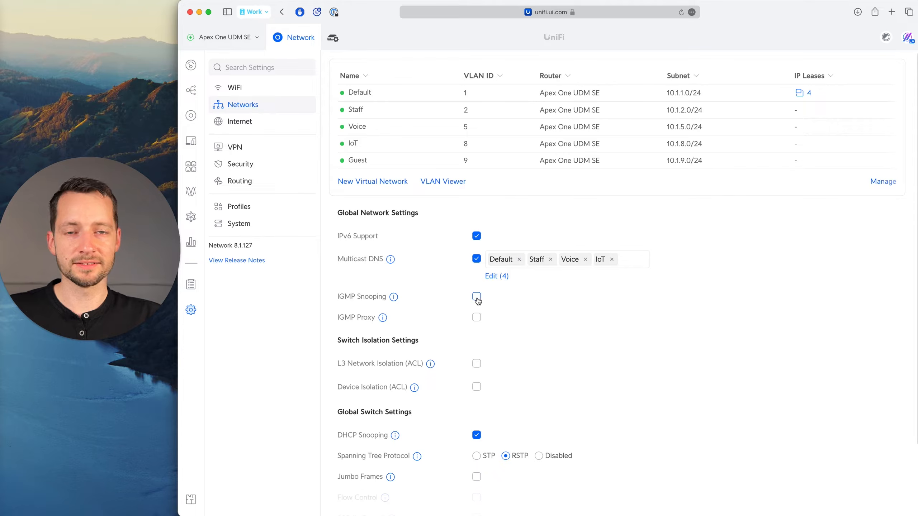
scroll(437, 306, "down", 4)
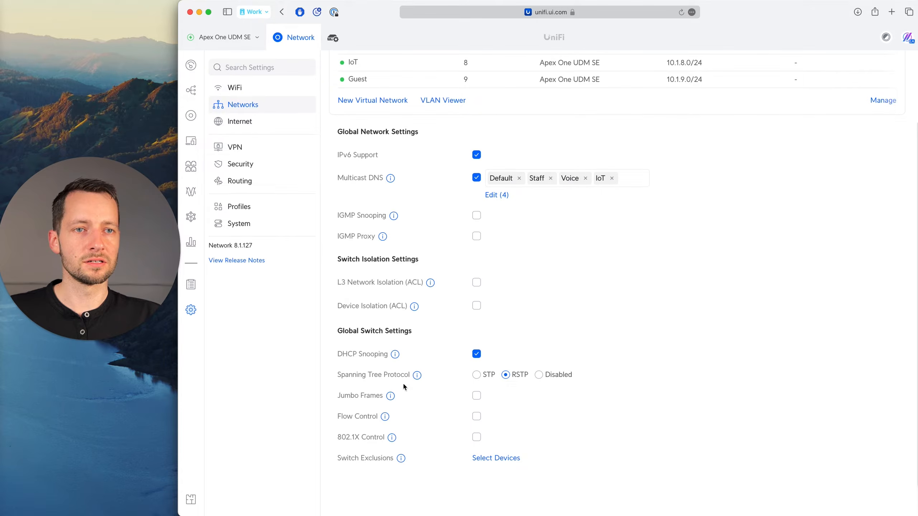
scroll(425, 342, "up", 5)
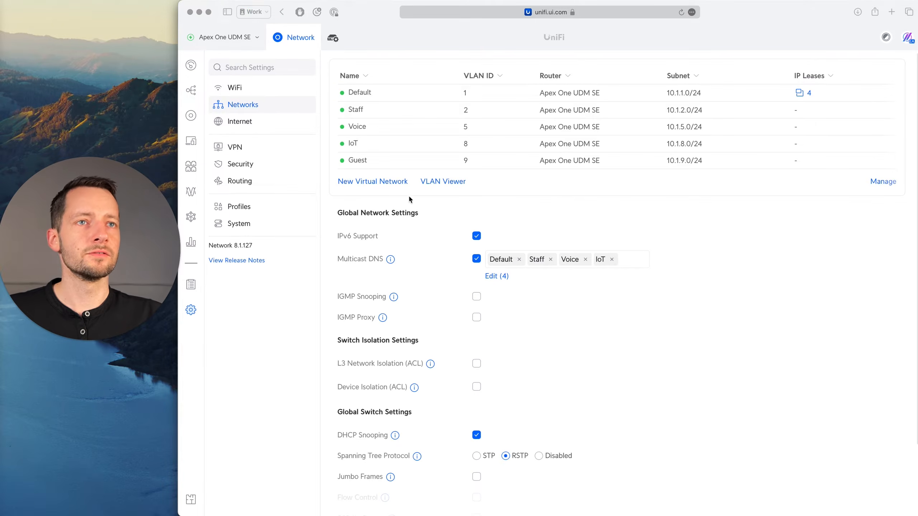
left_click(720, 193)
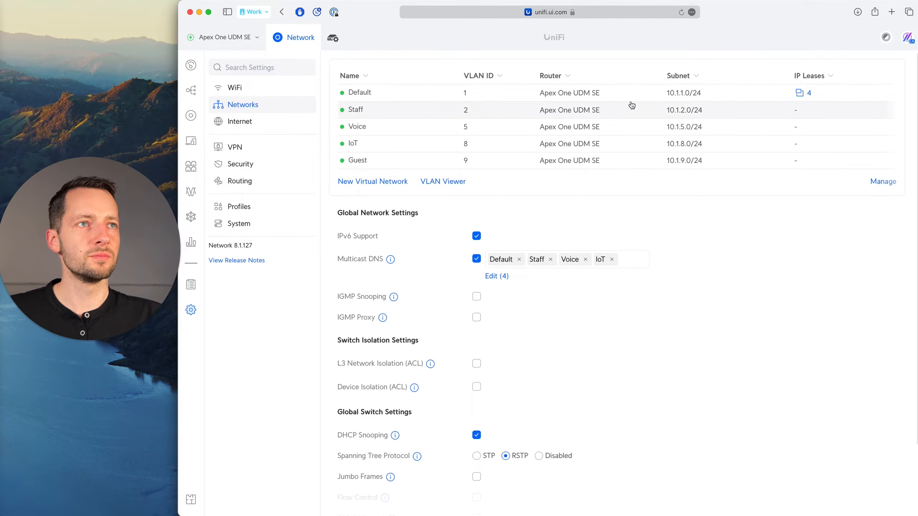
Pause the Guest network through the network list's management mode, confirm the pause, and leave that mode.
left_click(884, 184)
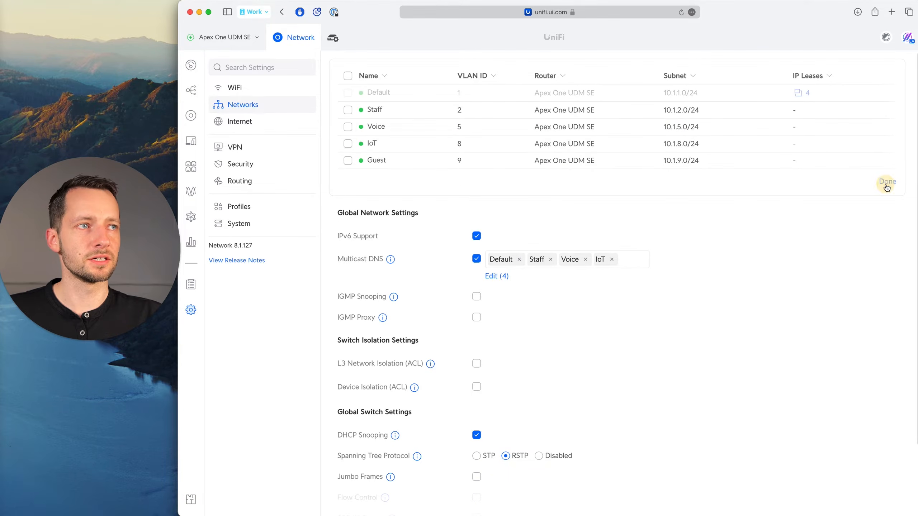
left_click(348, 160)
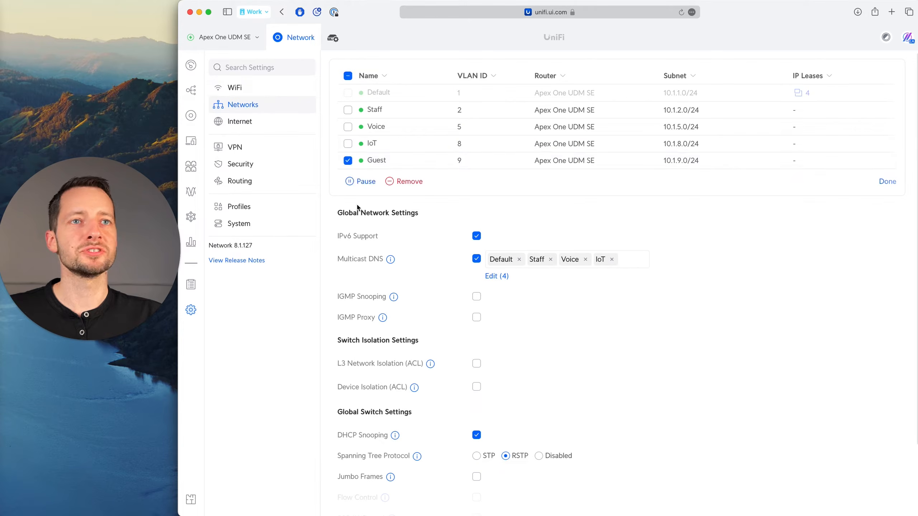
left_click(364, 183)
left_click(636, 312)
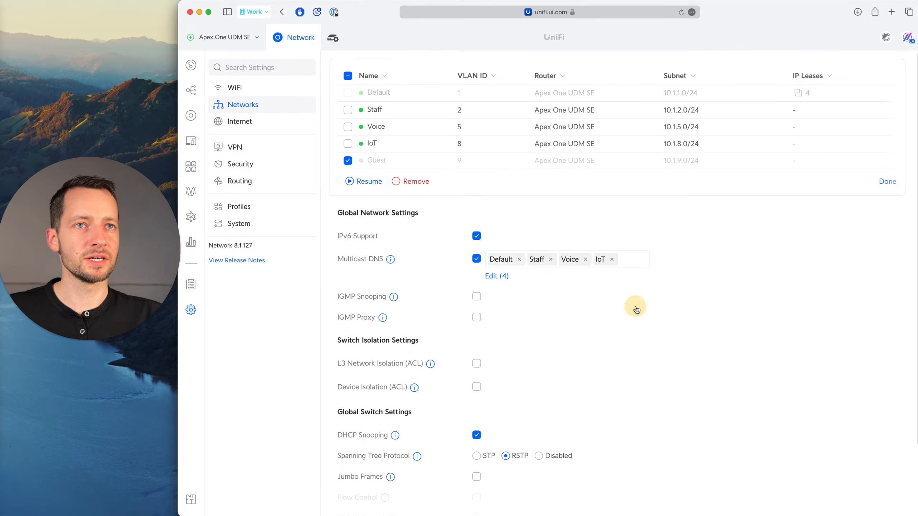
left_click(887, 181)
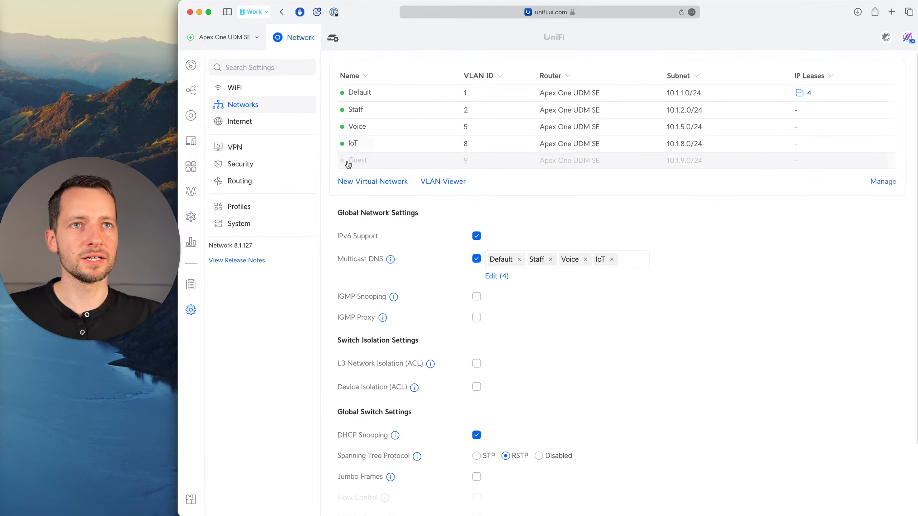
Resume the paused Guest network and finish managing the network list.
left_click(872, 182)
left_click(348, 161)
left_click(367, 181)
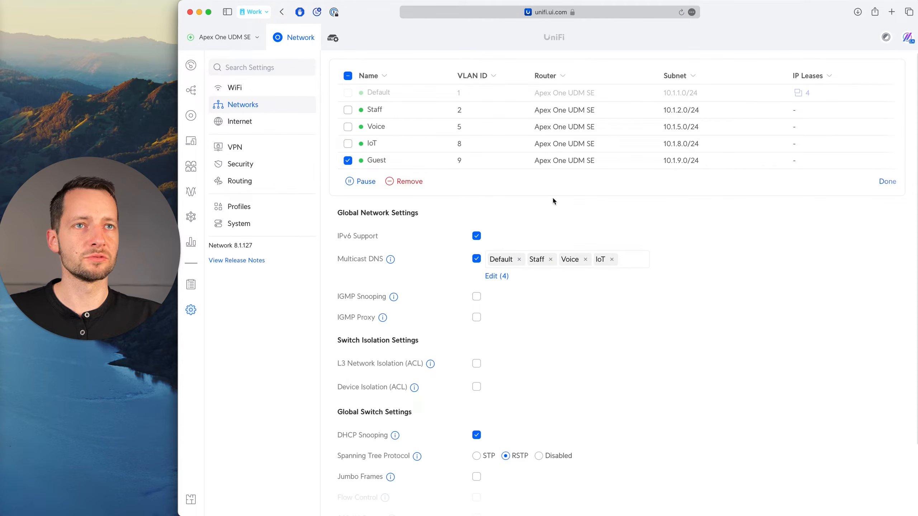
left_click(879, 183)
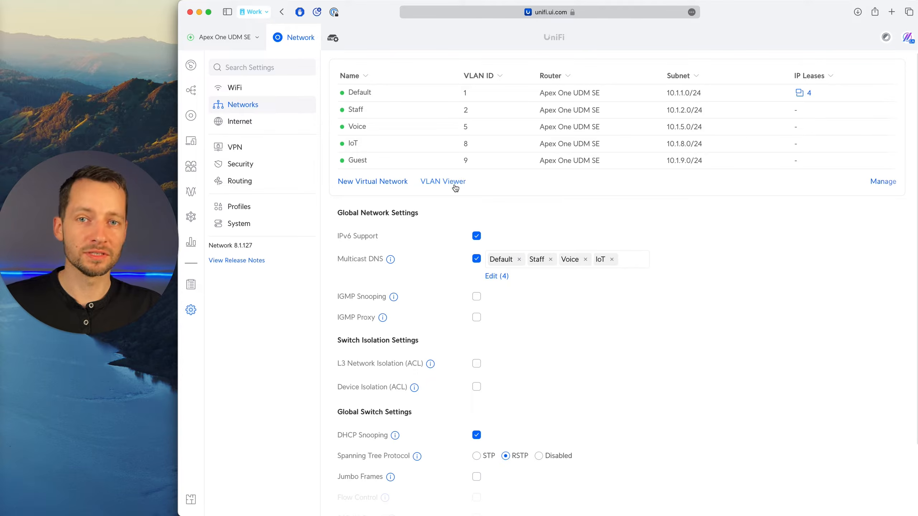
Switch to the 43 Small Office Design diagram and examine the Default network, the wireless access point, and the Staff and Security WiFi networks.
key("super+Tab")
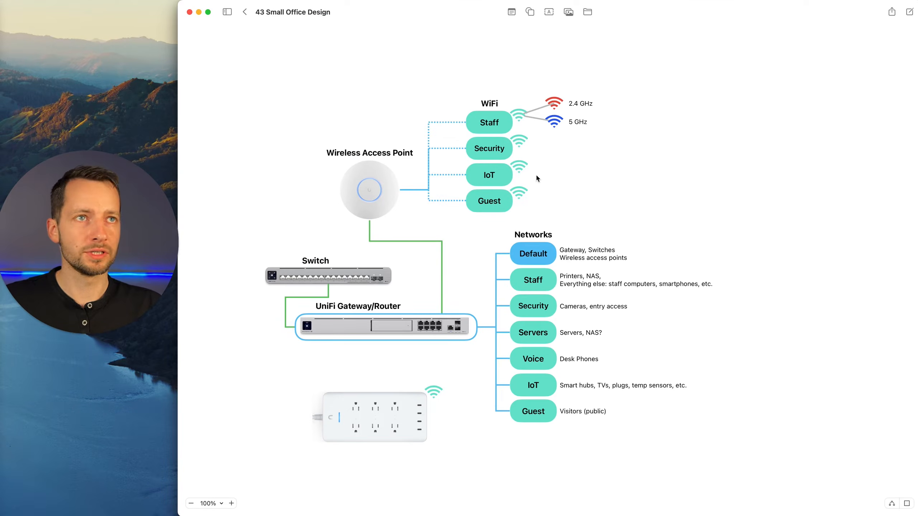
left_click(569, 259)
left_click(535, 258)
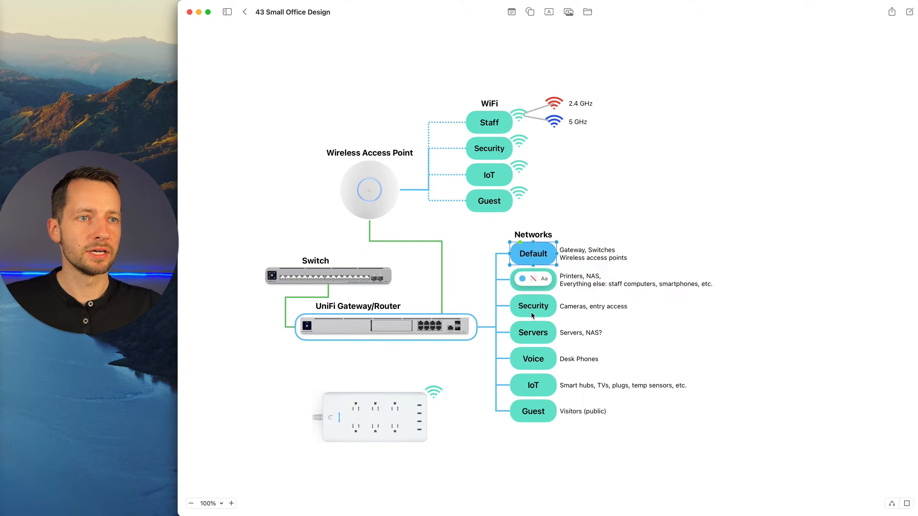
left_click(460, 223)
left_click(383, 194)
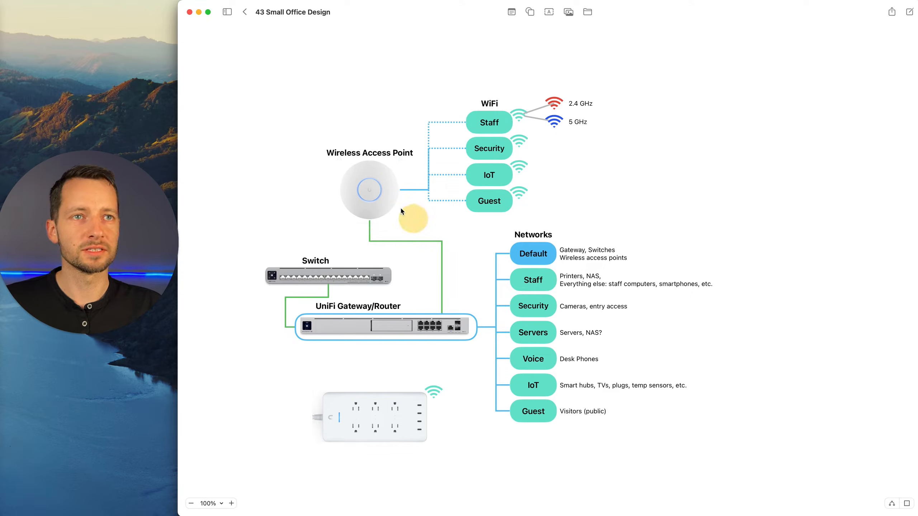
left_click(505, 128)
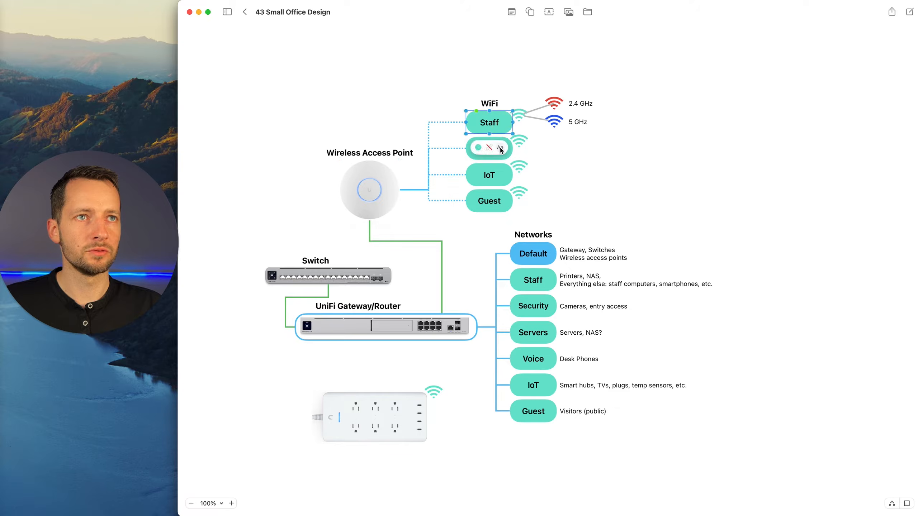
left_click(555, 199)
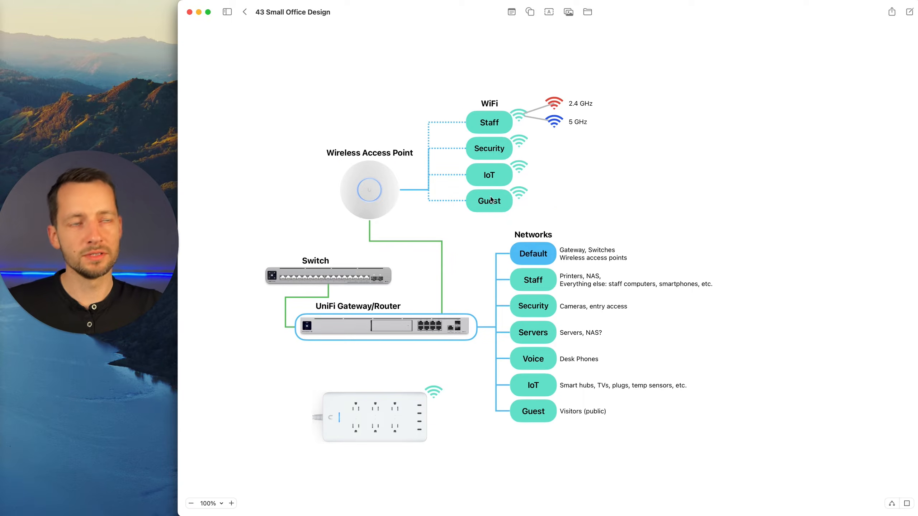
left_click(491, 145)
left_click(531, 156)
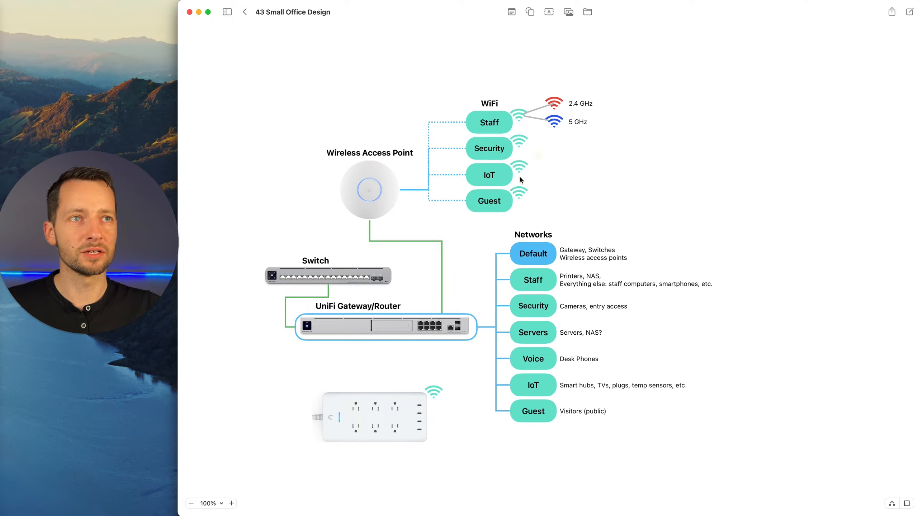
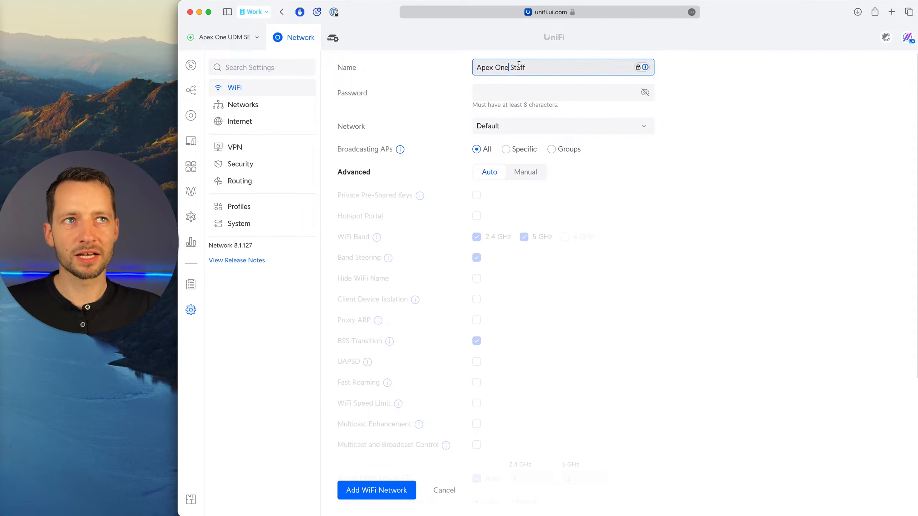
Paste the WiFi password for the new Apex One Staff network.
left_click(478, 94)
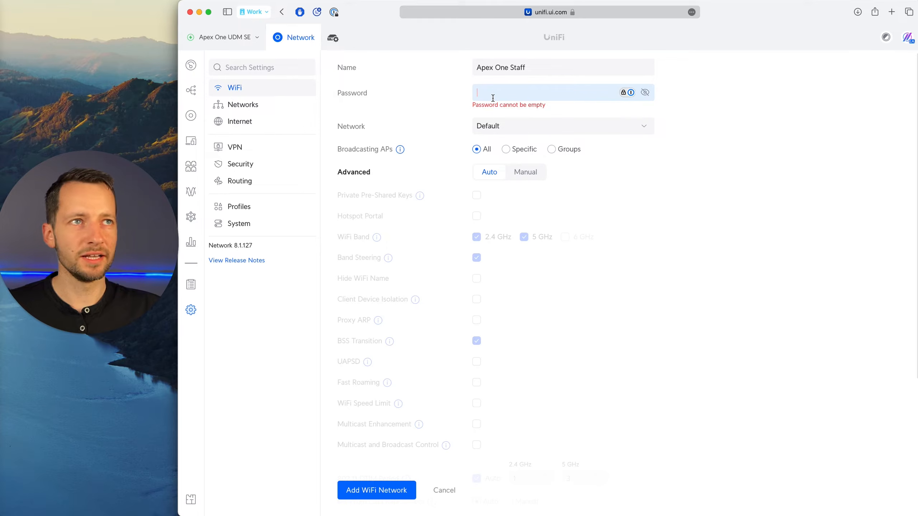
key("super+v")
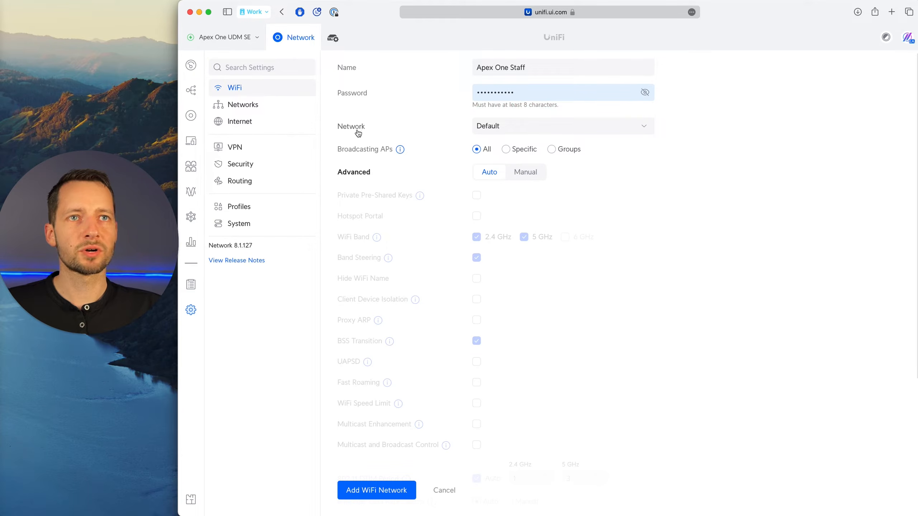
triple_click(520, 68)
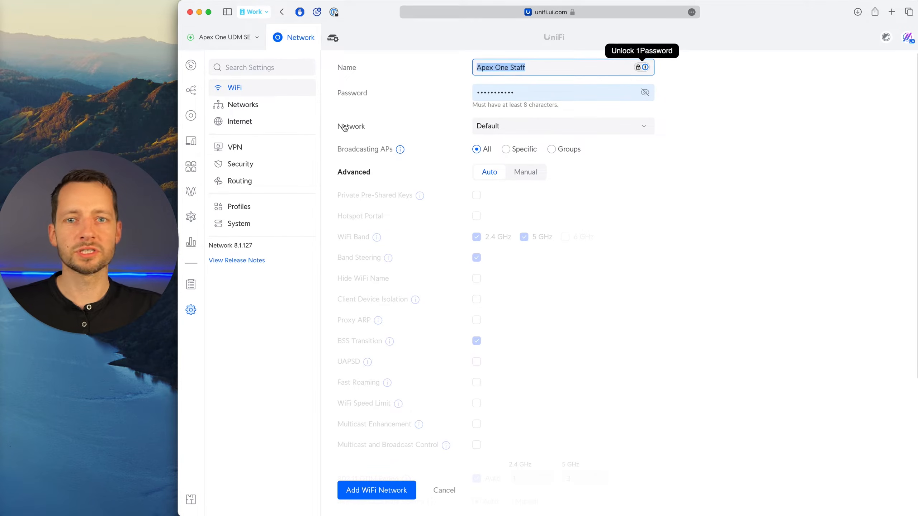
Switch to the 43 Small Office Design diagram and examine the Default network's devices: switch, access point, gateway and power strip.
key("super+Tab")
key("super+Tab")
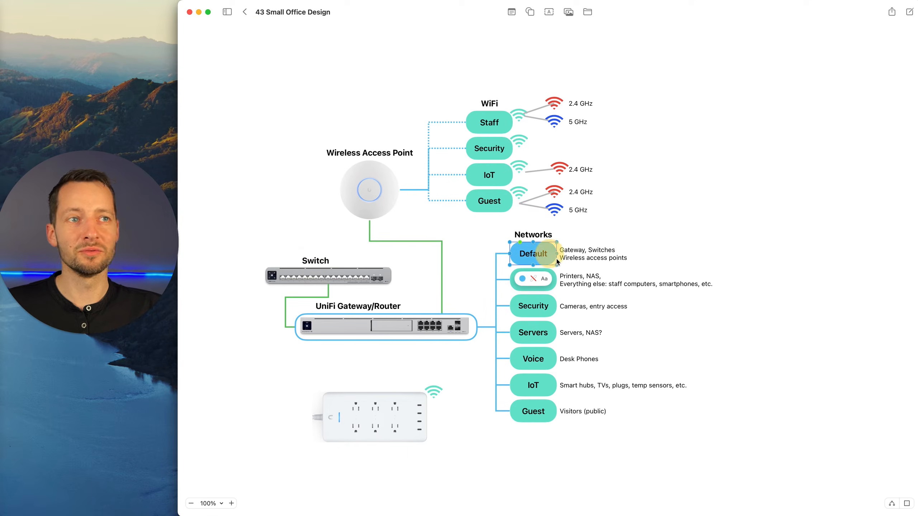
left_click(599, 260)
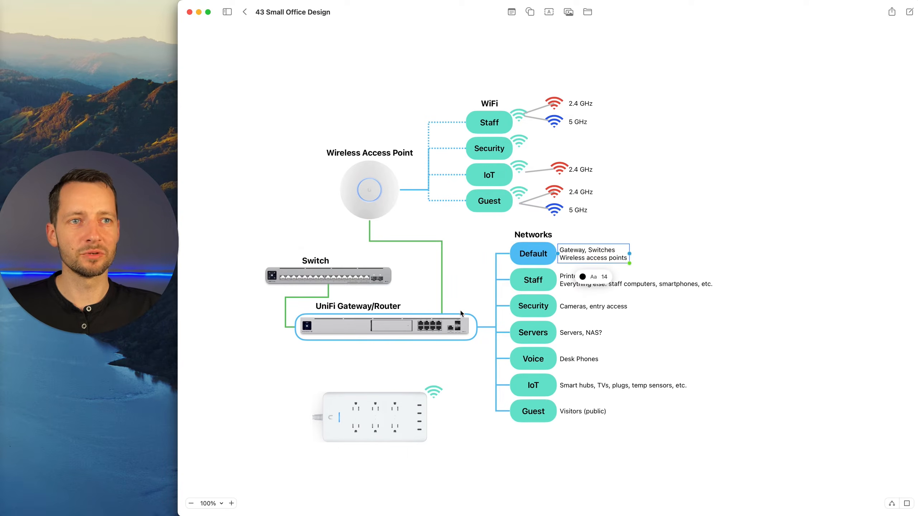
left_click(343, 275)
left_click(372, 206)
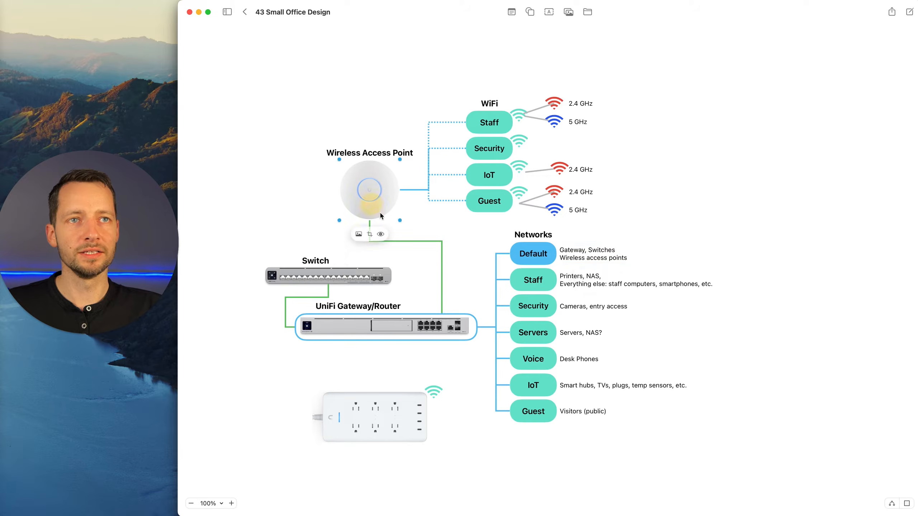
left_click(426, 326)
left_click(447, 403)
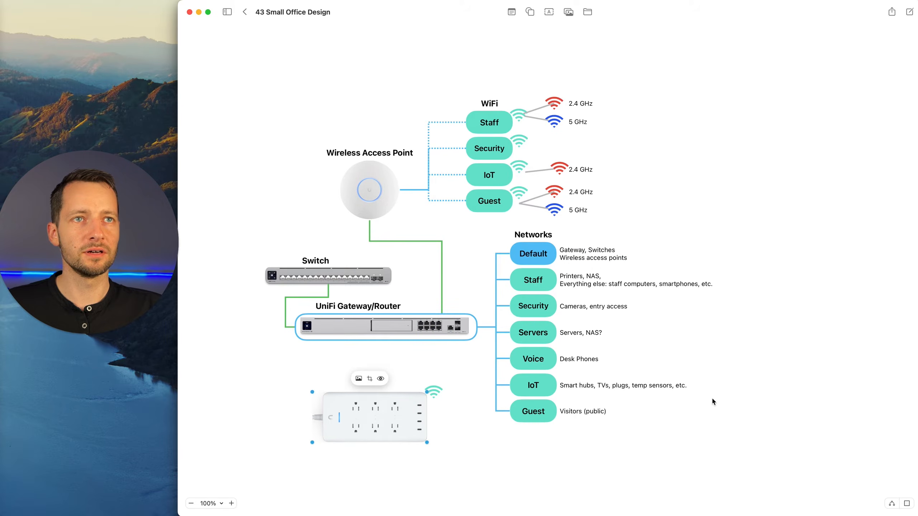
Return to UniFi and assign the new WiFi network to the Staff network with VLAN ID 2.
key("super+Tab")
left_click(641, 127)
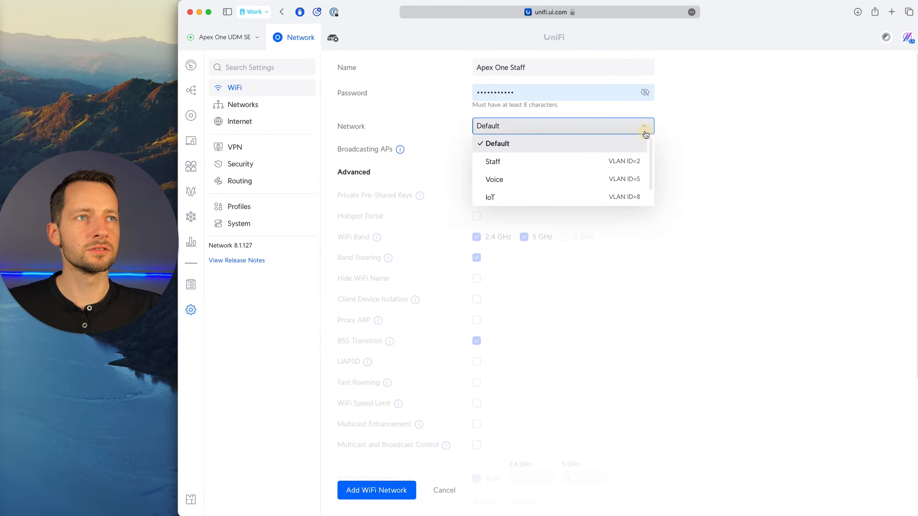
scroll(565, 187, "down", 3)
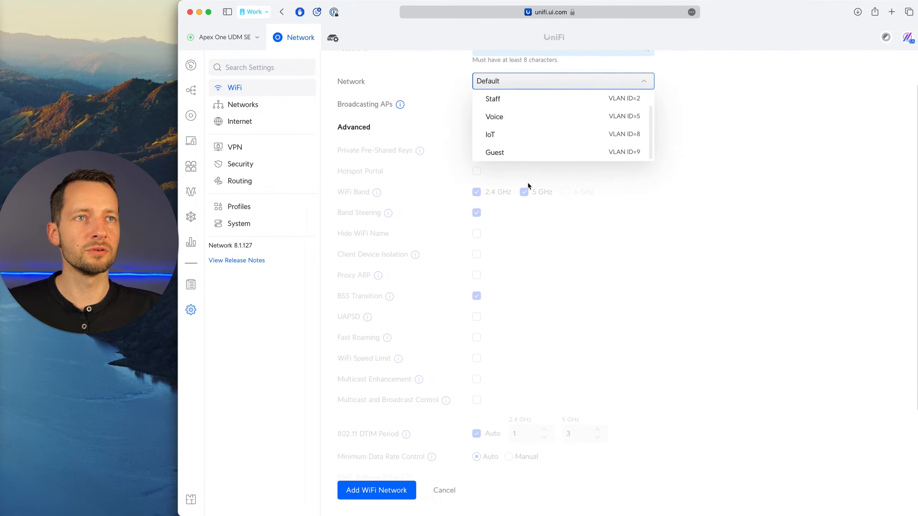
left_click(511, 96)
scroll(618, 199, "up", 3)
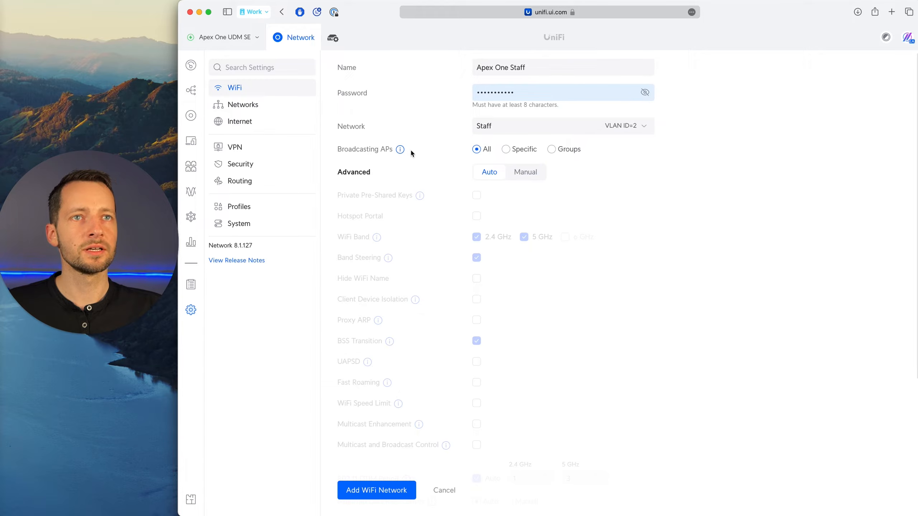
Check the wireless access point in the diagram, and back in UniFi view the specific broadcasting APs before restoring All.
mouse_move(402, 152)
key("super+Tab")
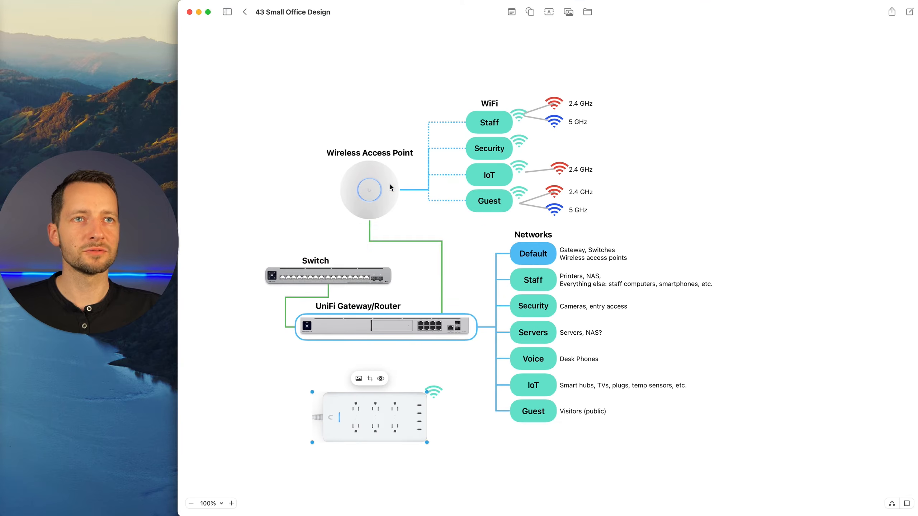
left_click(370, 195)
key("super+Tab")
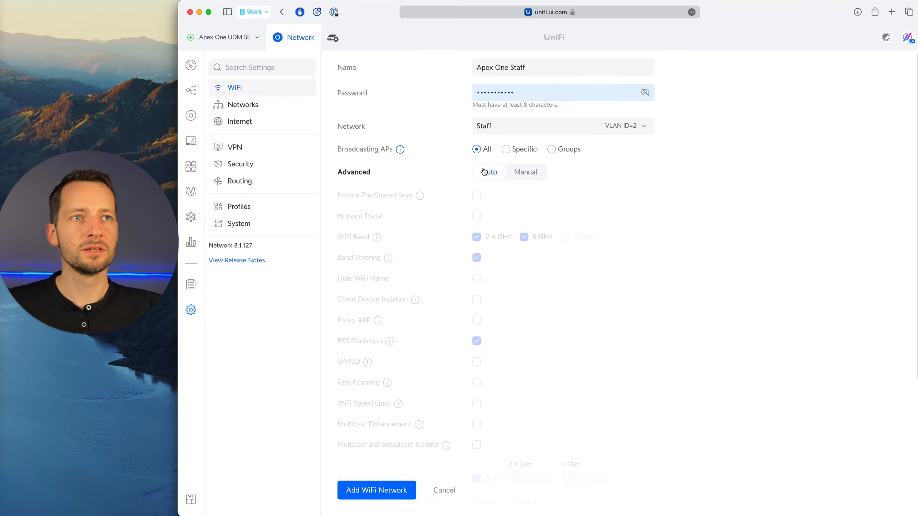
left_click(521, 152)
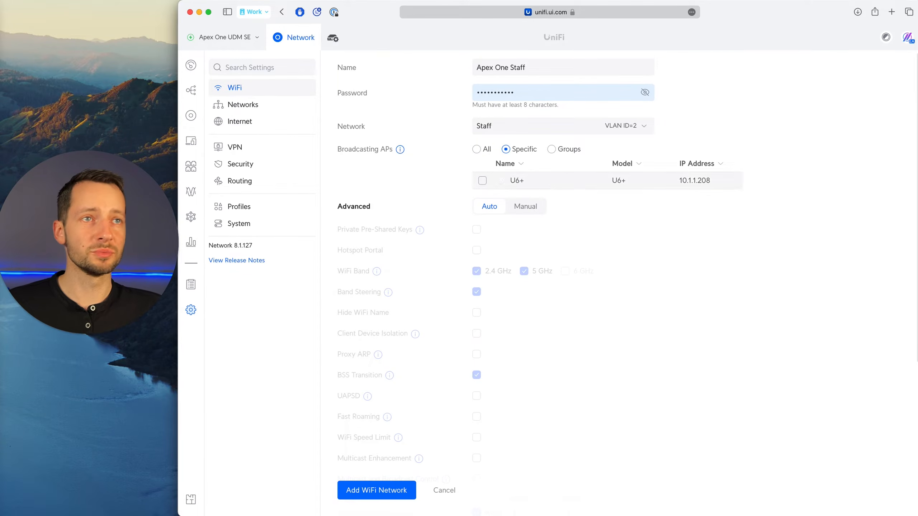
left_click(483, 149)
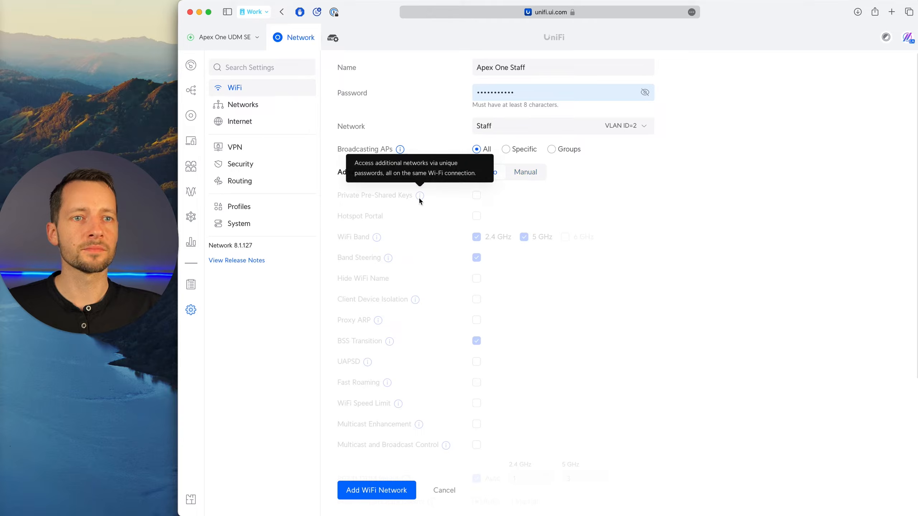
Set the WiFi network's advanced configuration to Manual, and turn the 5 GHz band off and back on.
scroll(353, 203, "down", 5)
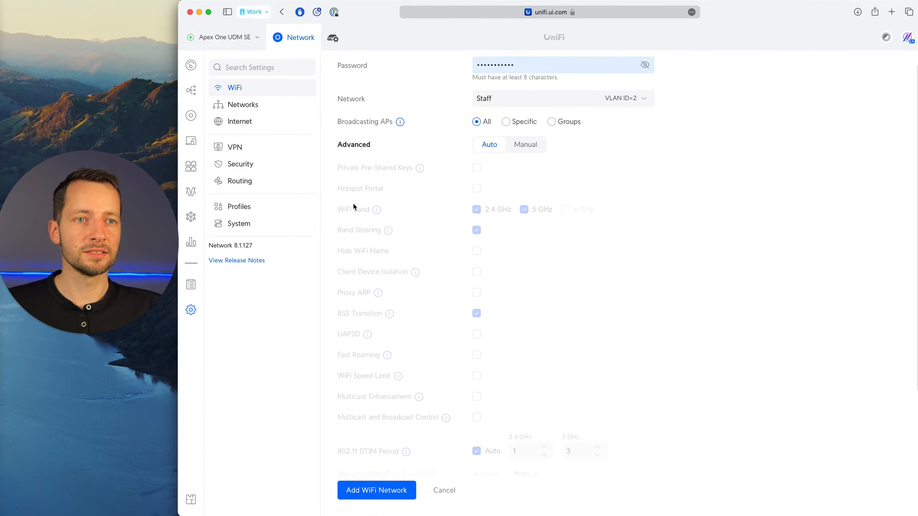
scroll(383, 242, "up", 3)
scroll(384, 245, "up", 2)
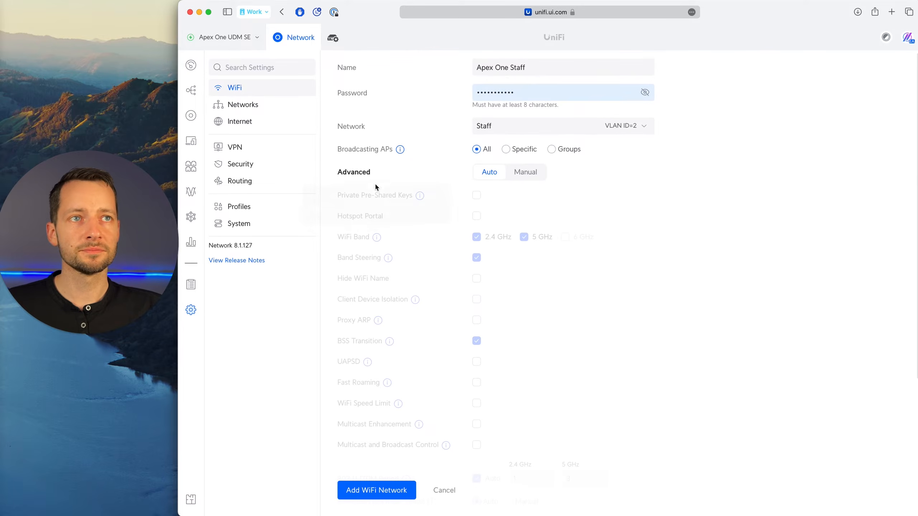
left_click(537, 173)
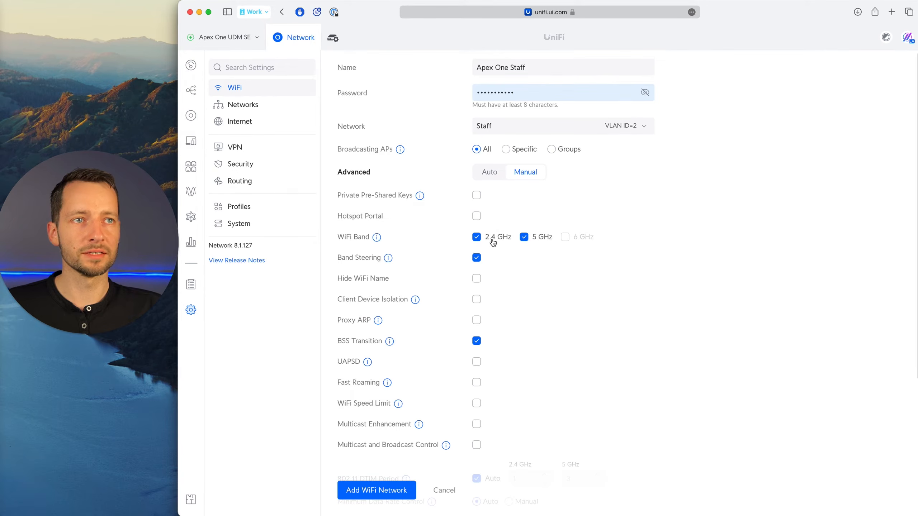
left_click(525, 238)
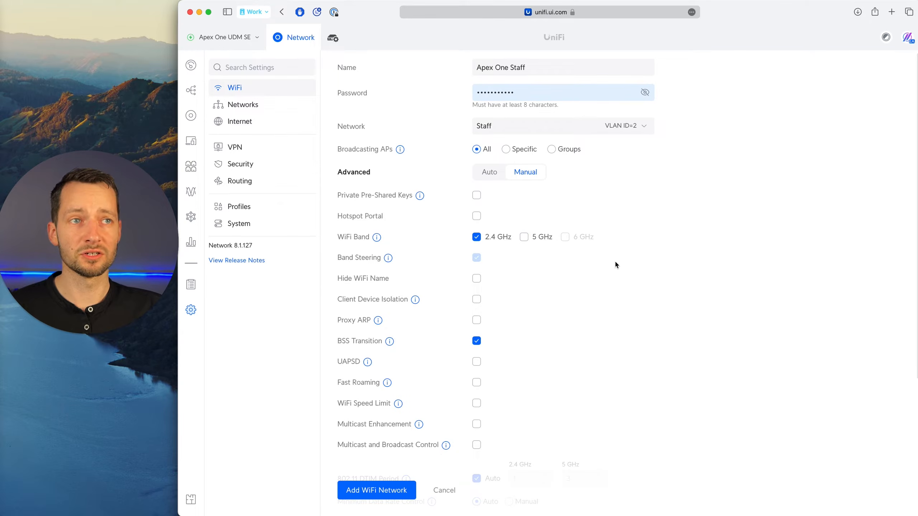
left_click(540, 239)
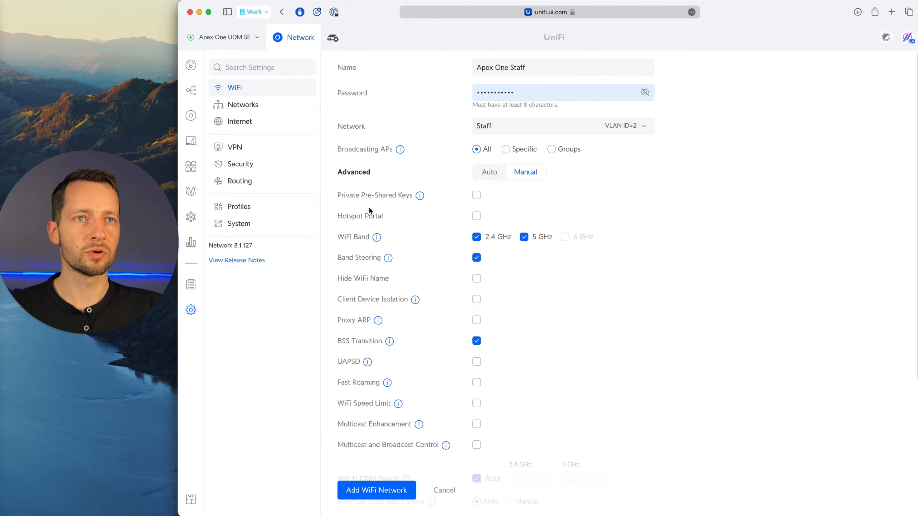
Review the available security protocols for the WiFi network and keep WPA2.
scroll(349, 249, "down", 5)
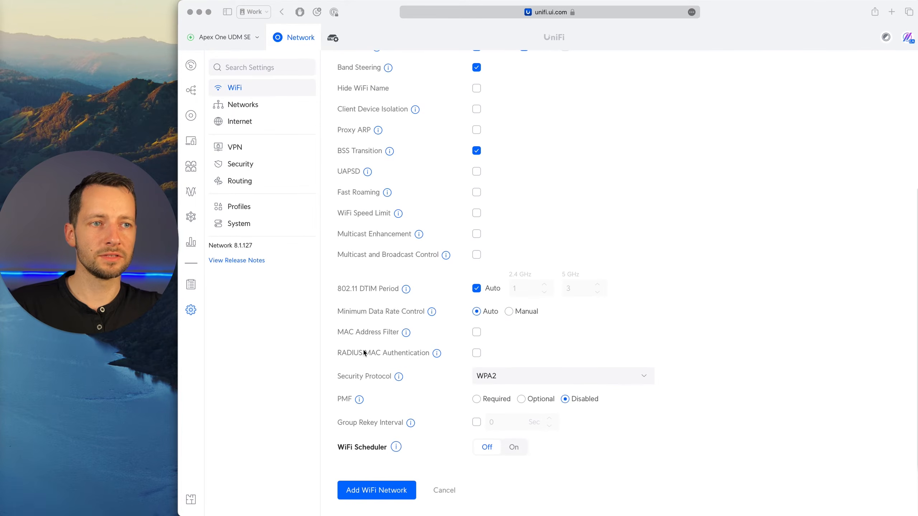
left_click(641, 376)
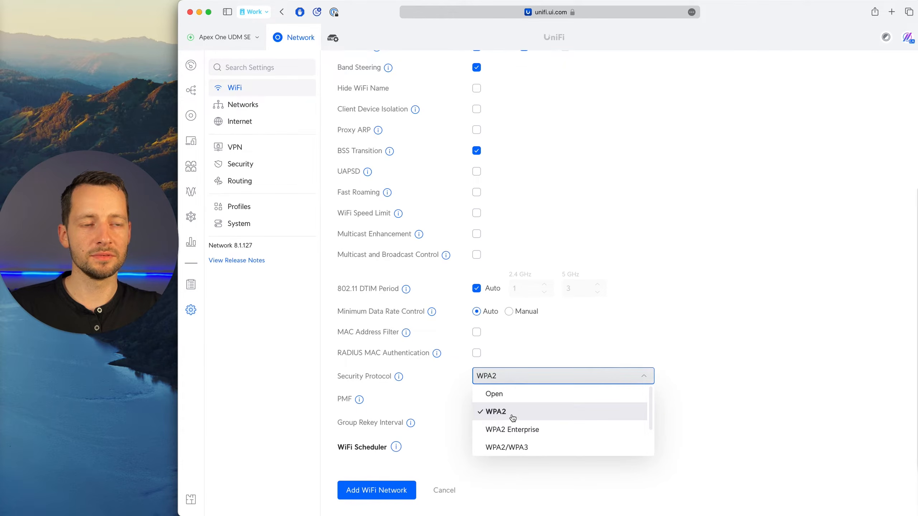
scroll(542, 428, "down", 2)
scroll(537, 426, "up", 2)
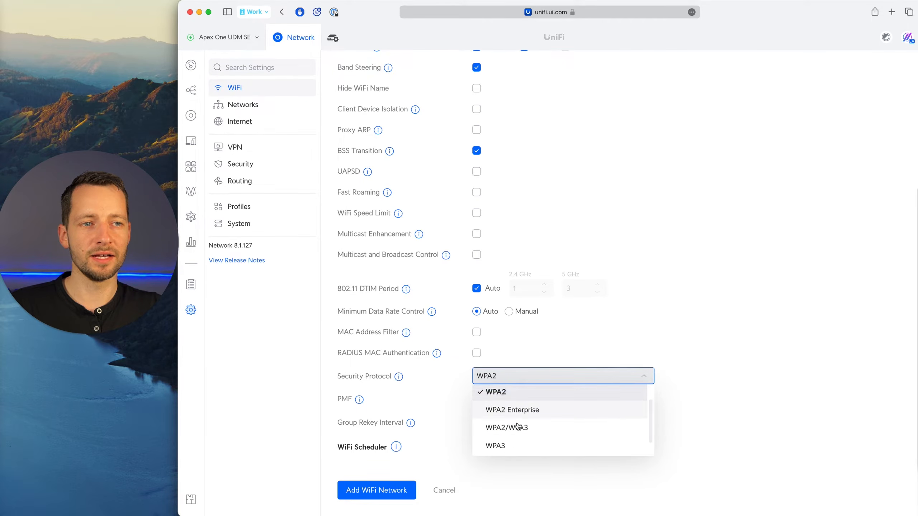
scroll(521, 431, "down", 2)
scroll(515, 431, "up", 2)
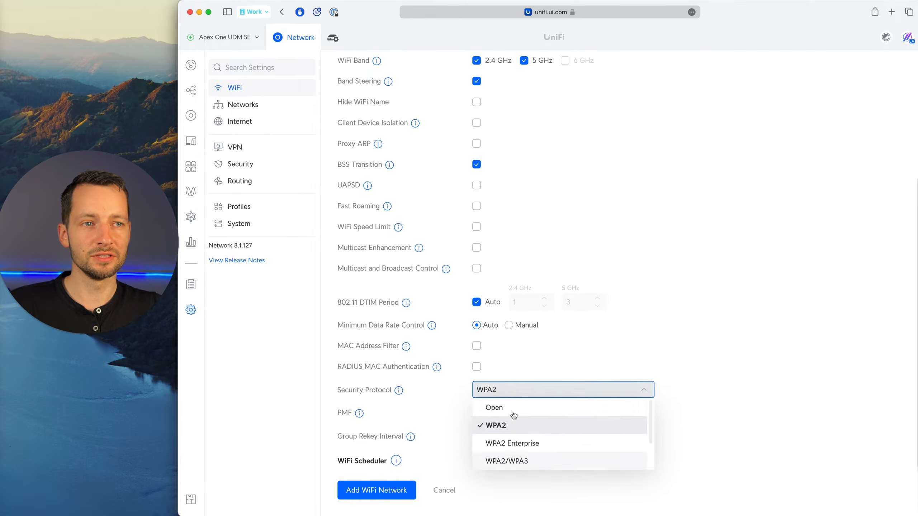
left_click(504, 427)
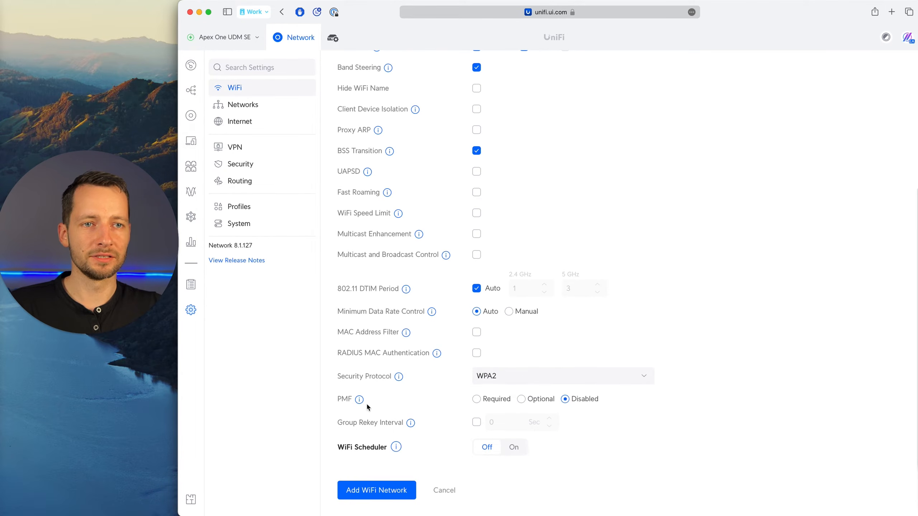
Turn on the WiFi Scheduler and mark out a Wednesday WiFi pause from 6:00am to 5:15pm.
mouse_move(400, 451)
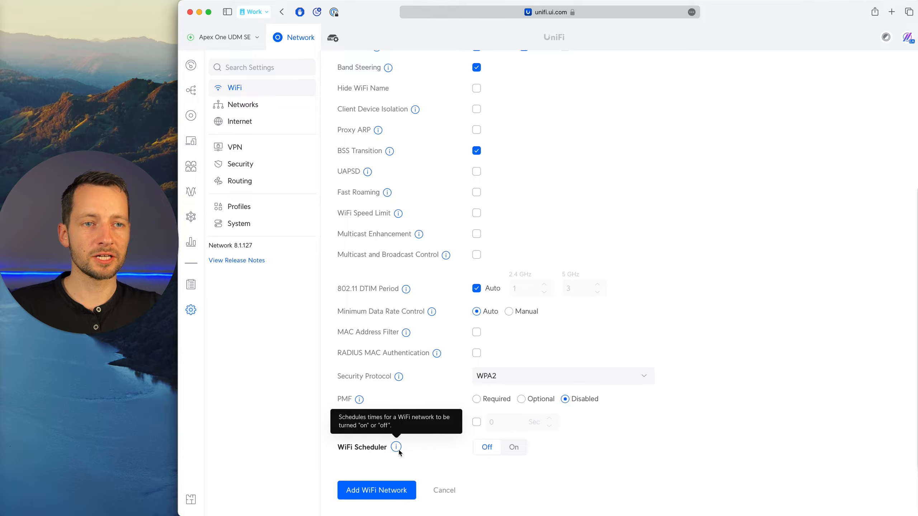
left_click(513, 447)
scroll(499, 397, "down", 8)
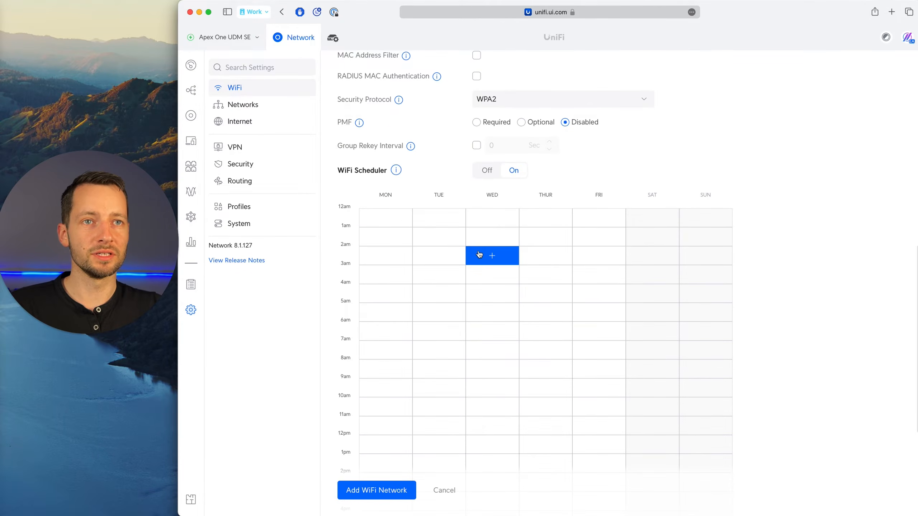
scroll(474, 253, "down", 2)
left_click_drag(484, 288, 494, 452)
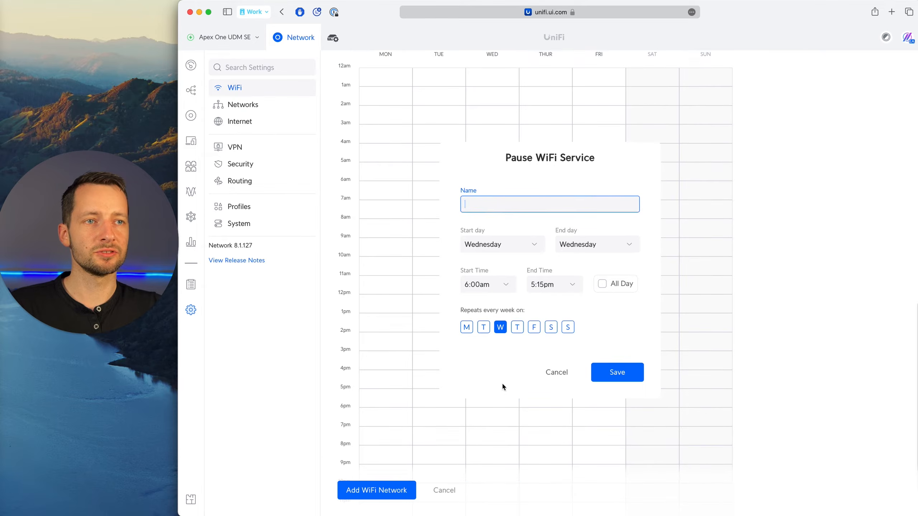
Set the end time of the WiFi pause to 6:00pm.
left_click(572, 285)
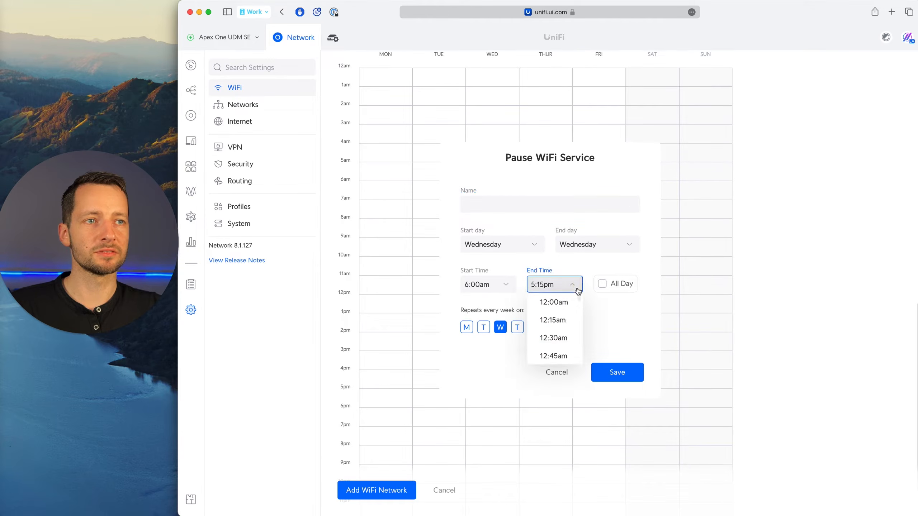
scroll(556, 348, "down", 6)
scroll(556, 347, "down", 15)
left_click(550, 347)
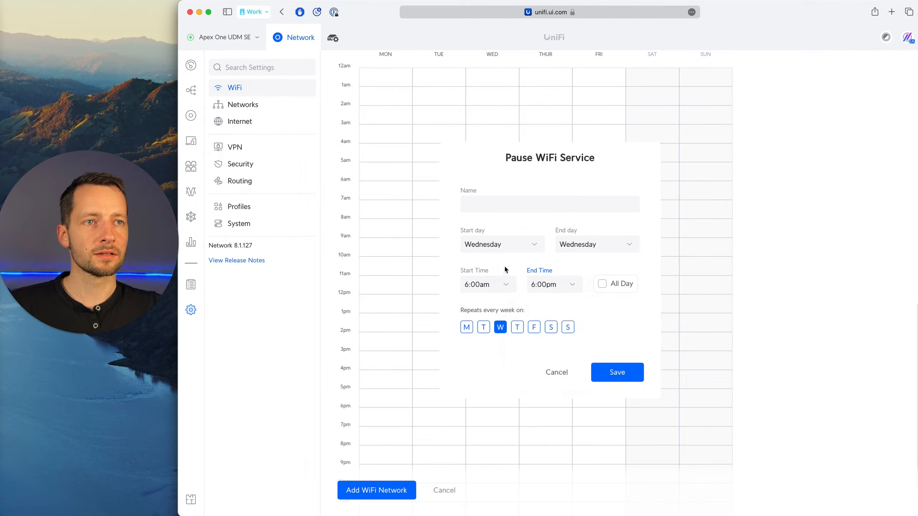
Set the WiFi pause to repeat every week from Monday to Friday, leaving the weekend out.
left_click(484, 328)
left_click(466, 328)
left_click(517, 327)
left_click(534, 328)
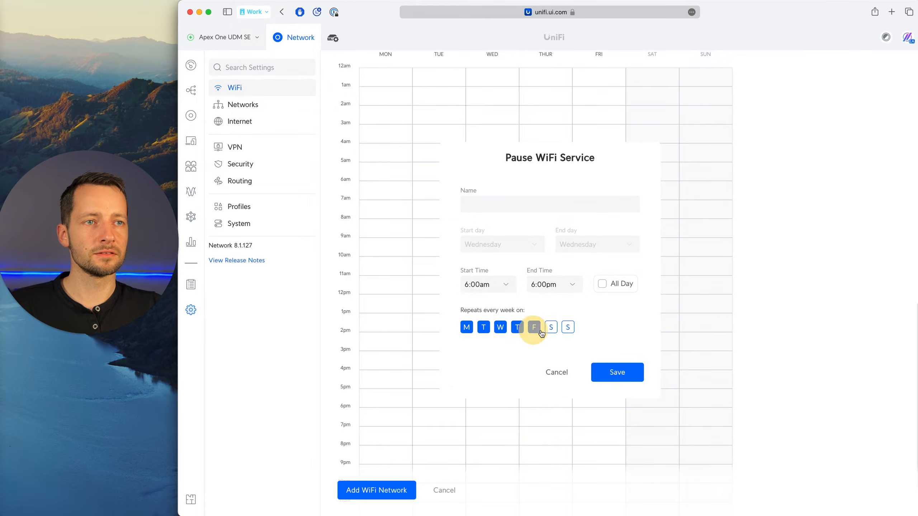
left_click(551, 327)
left_click(565, 329)
left_click(567, 327)
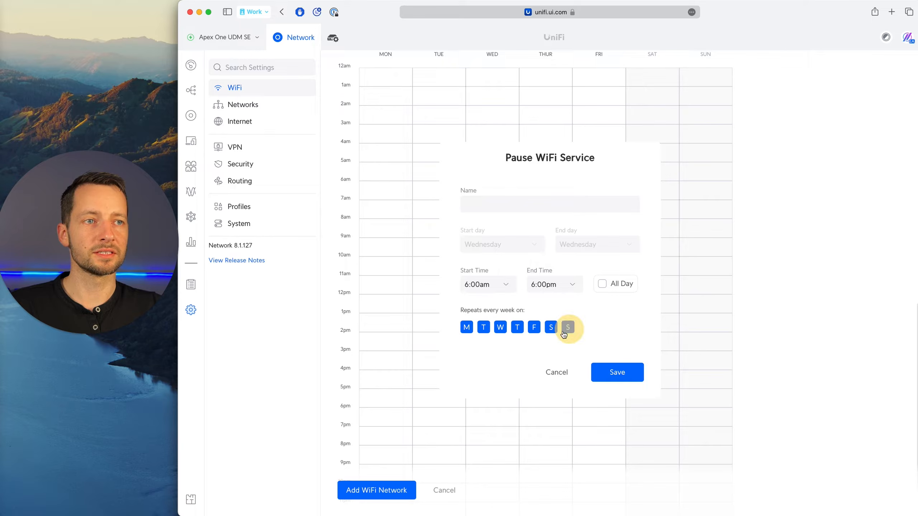
left_click(551, 327)
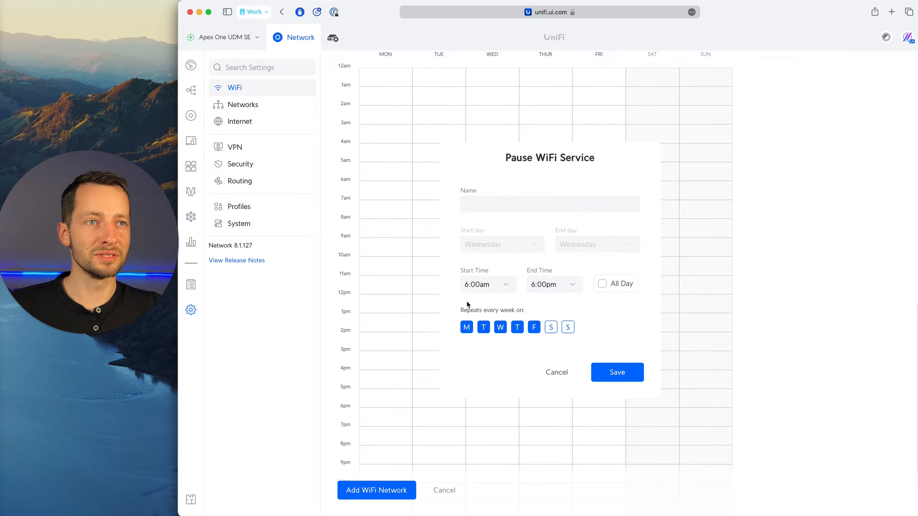
Discard the WiFi pause entry and turn the WiFi Scheduler off.
left_click(504, 207)
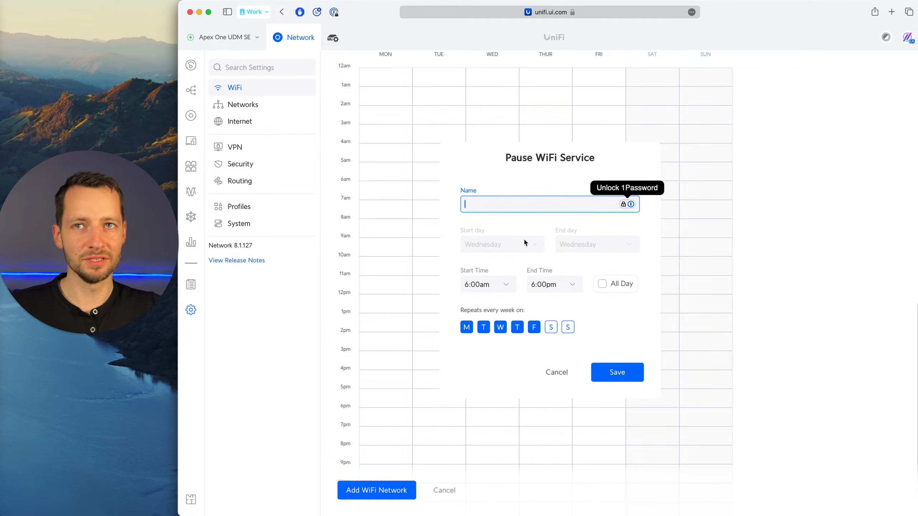
left_click(556, 372)
scroll(398, 369, "up", 6)
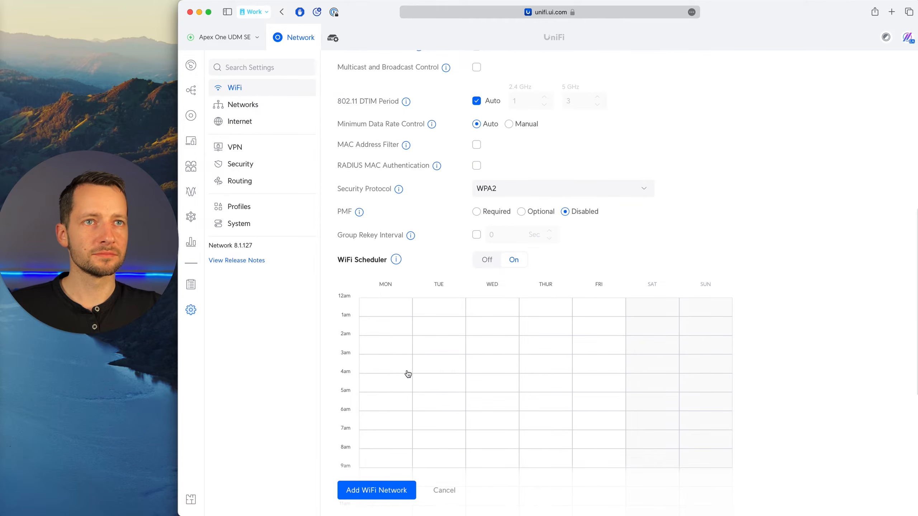
left_click(508, 260)
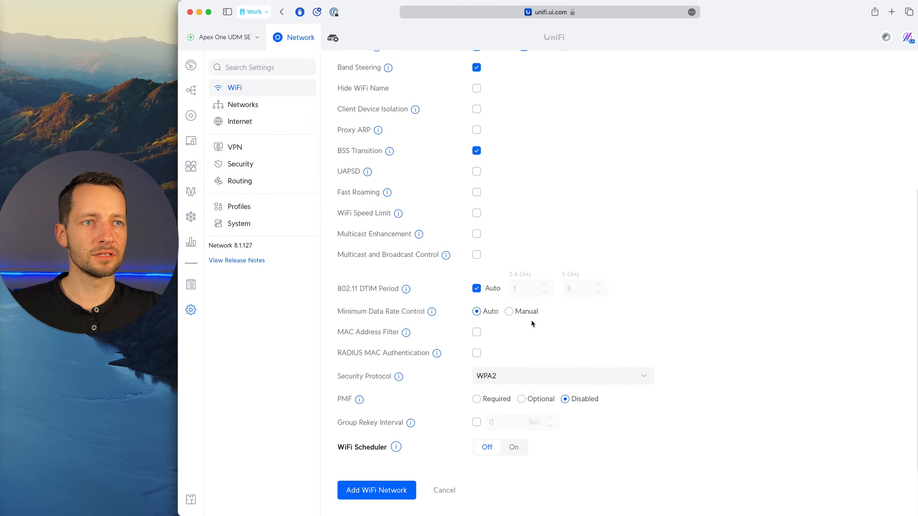
Add the Apex One Staff WiFi network to the WiFi list with the configured settings.
left_click(402, 498)
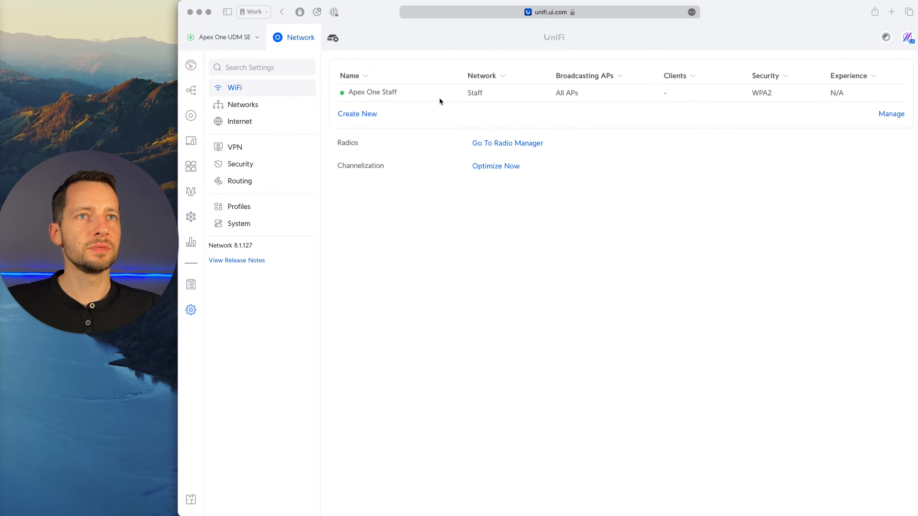
left_click(400, 135)
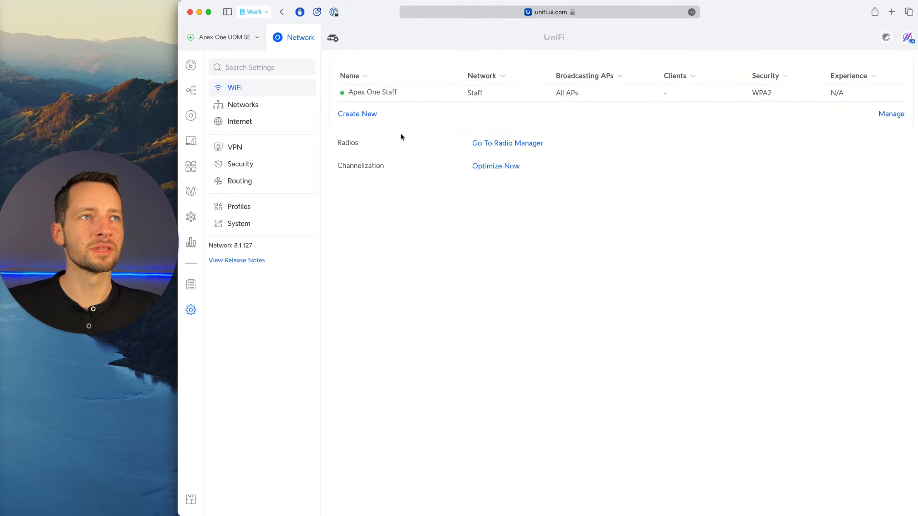
Switch to the 43 Small Office Design board and review which WiFi networks are planned and which bands each one uses.
key("super+Tab")
left_click(448, 236)
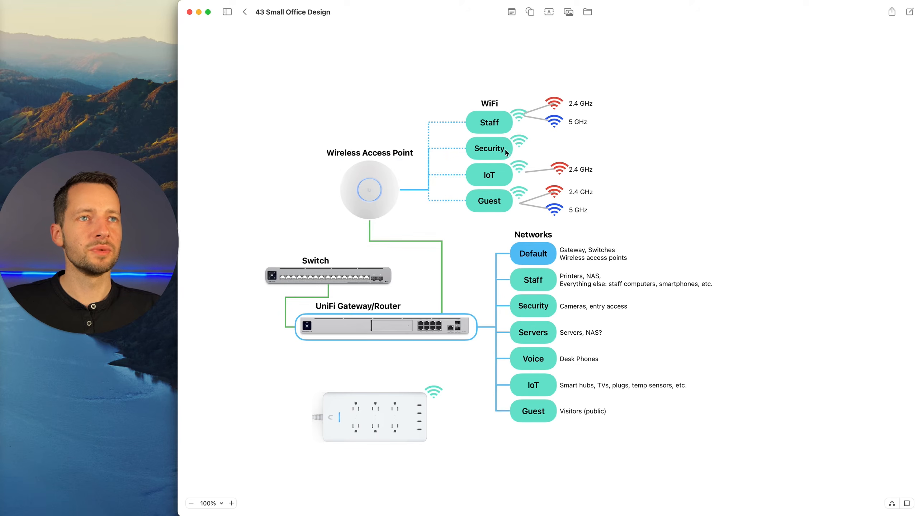
left_click(474, 122)
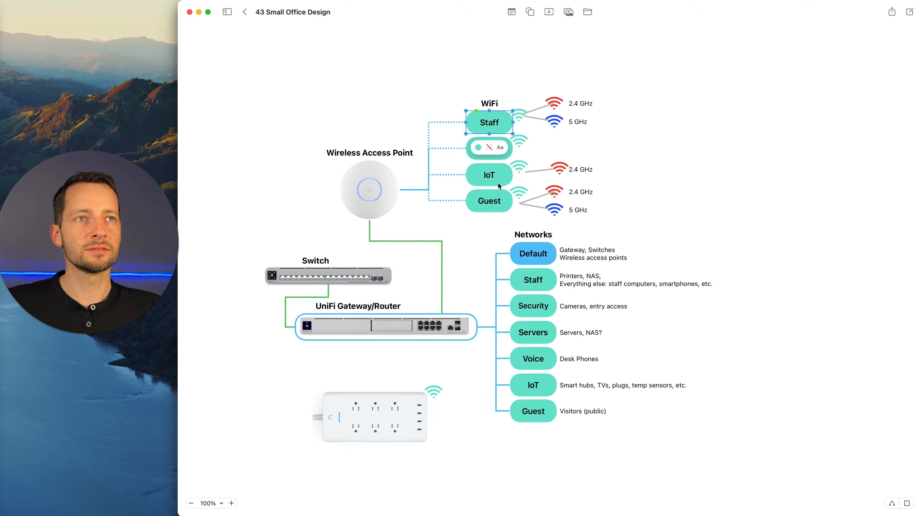
left_click(513, 191)
left_click(496, 145)
left_click(469, 181)
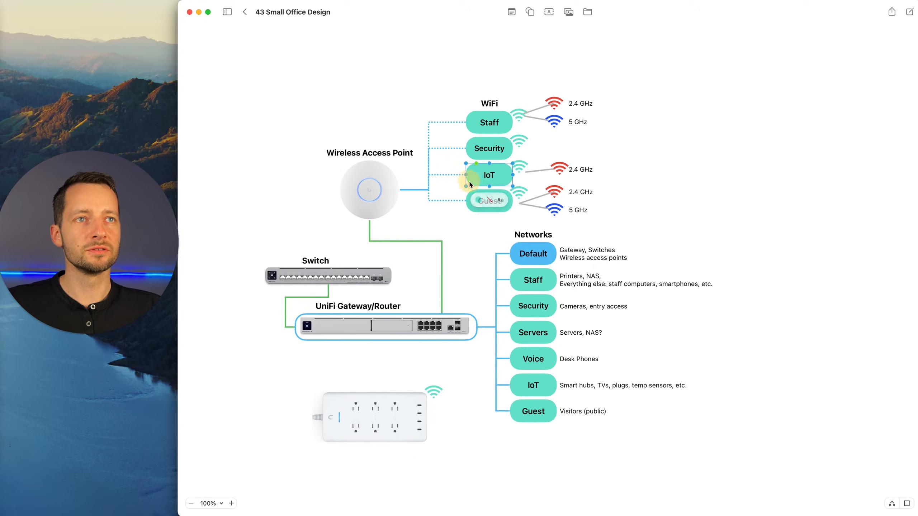
left_click(468, 201)
left_click(474, 150)
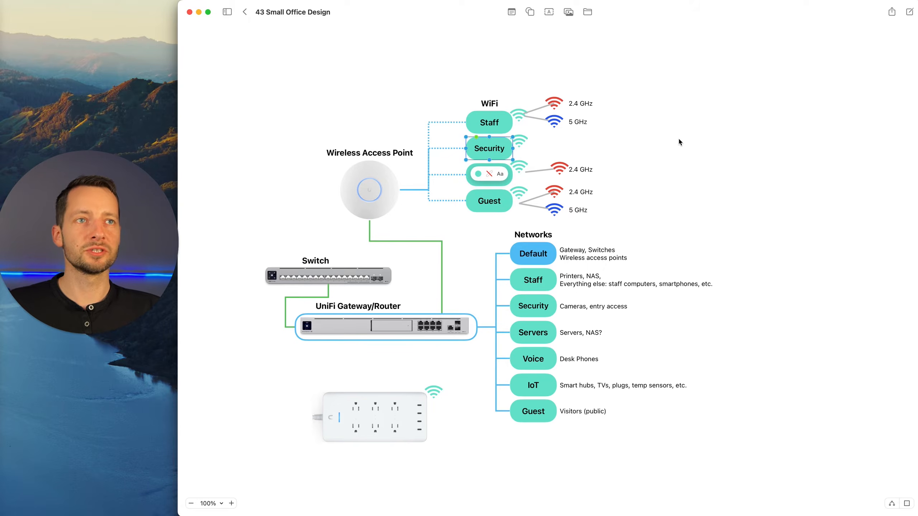
left_click(763, 177)
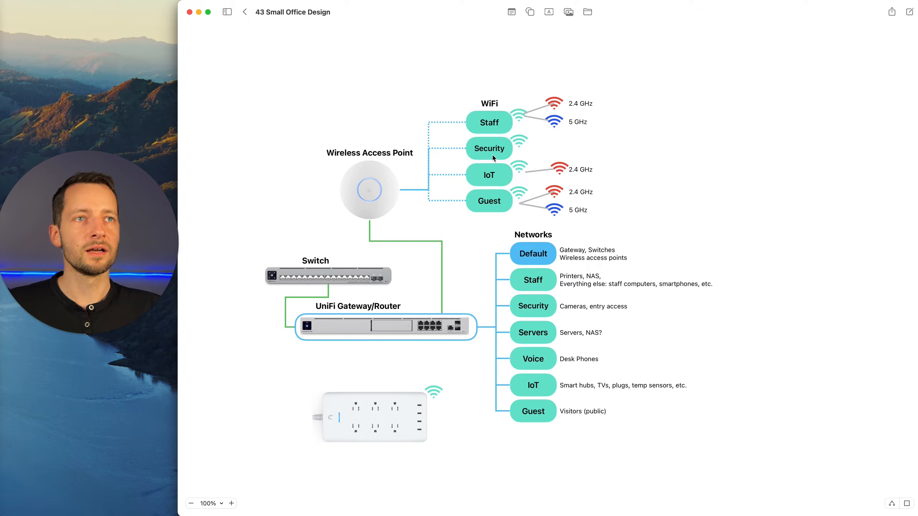
left_click(499, 180)
left_click(706, 227)
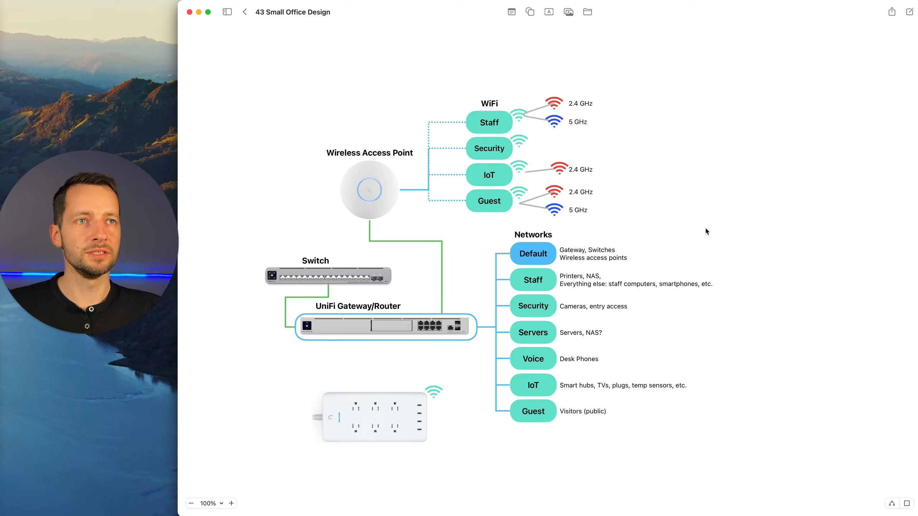
Return to the UniFi WiFi settings in the browser, start a new WiFi network and name it Iot24.
key("super+Tab")
left_click(370, 114)
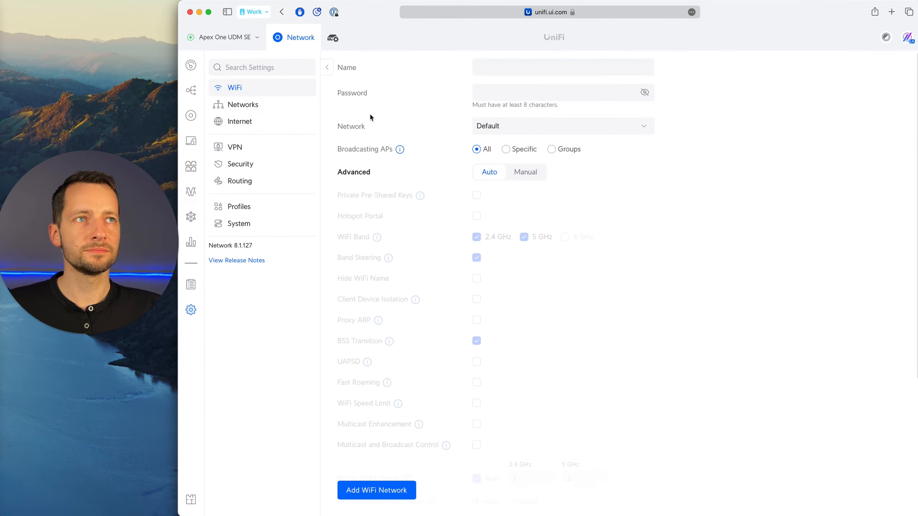
left_click(499, 65)
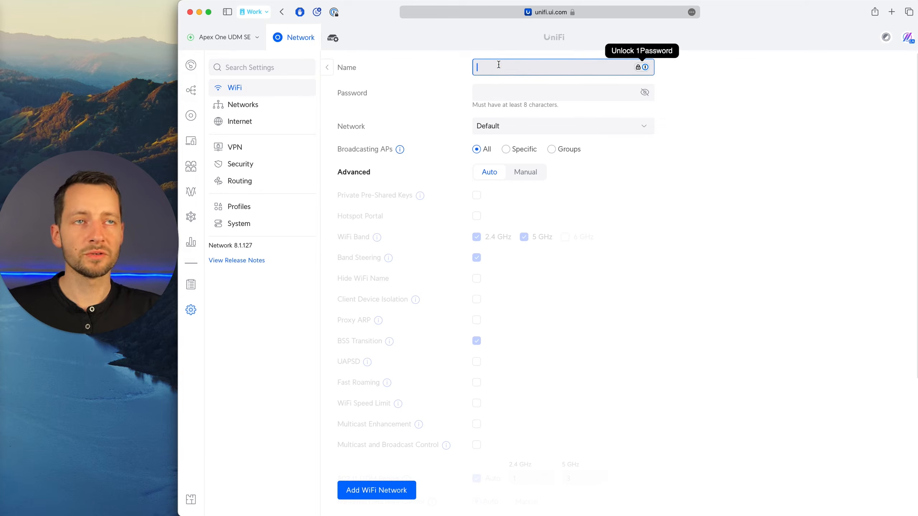
type("IoT")
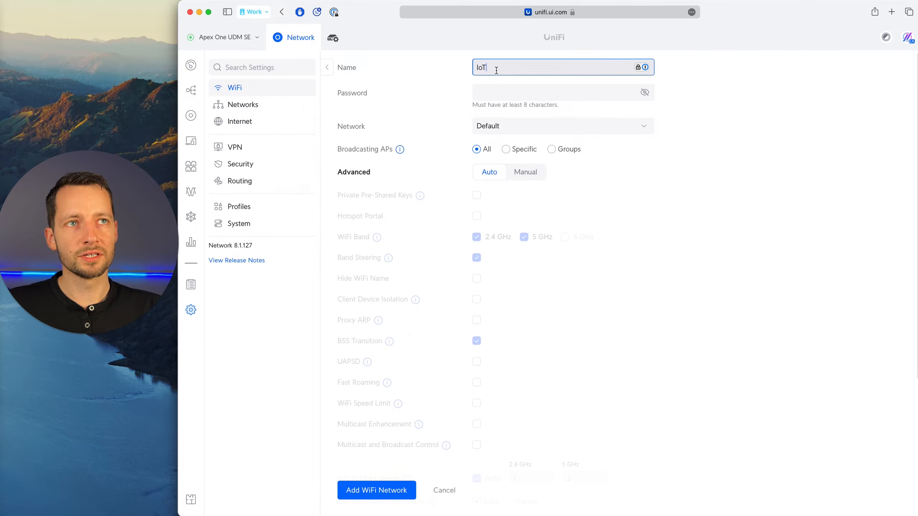
type("24")
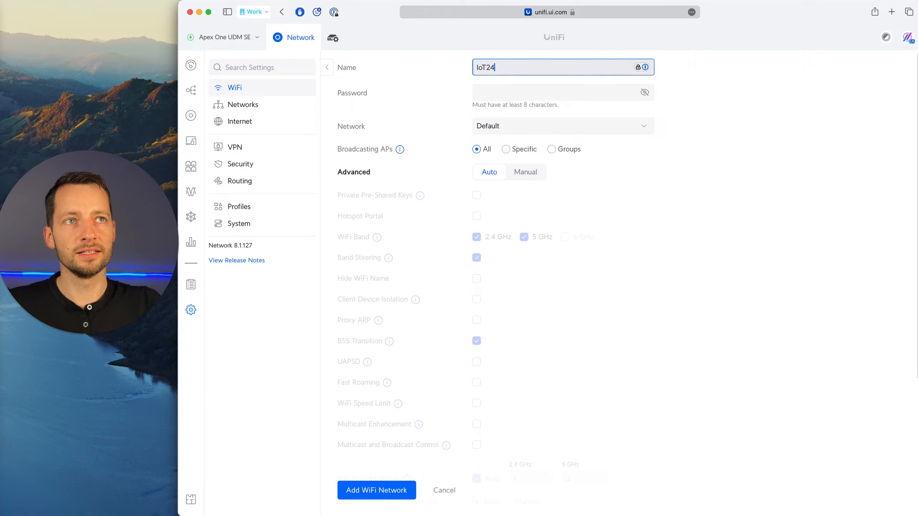
left_click_drag(502, 67, 484, 68)
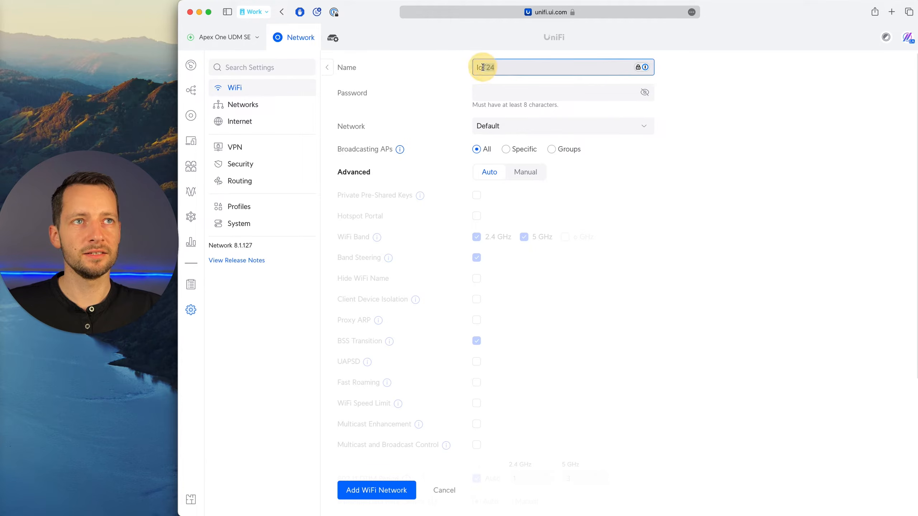
key("BackSpace")
type("24")
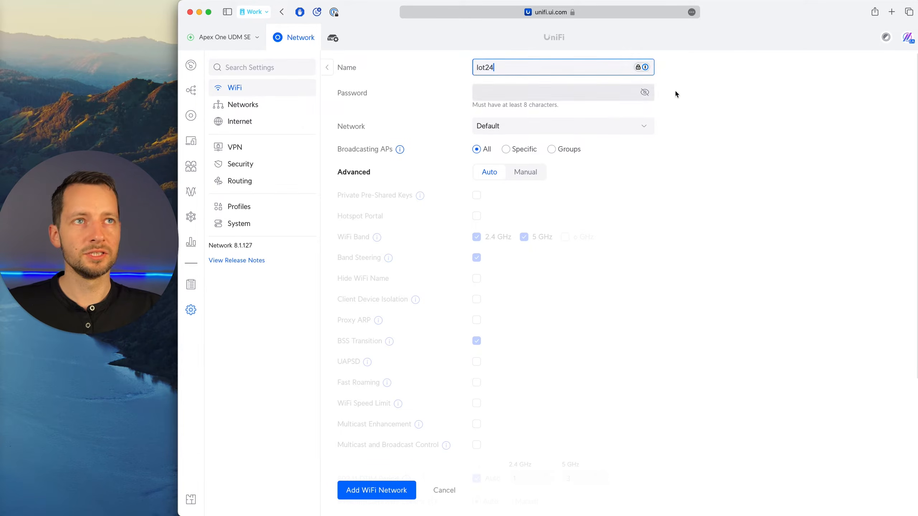
left_click(714, 97)
left_click(491, 69)
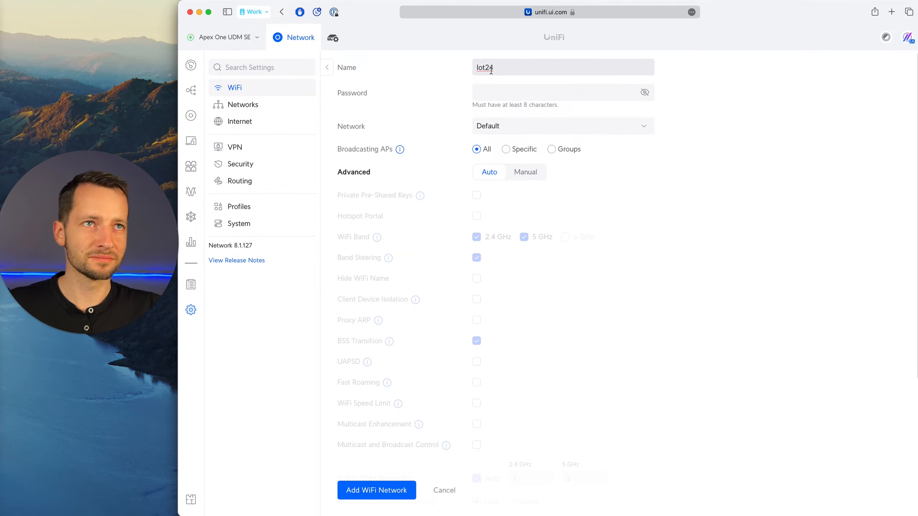
Set Iot24's advanced settings to Manual, enter its WiFi password and assign it to the IoT network with VLAN ID 8.
left_click(502, 96)
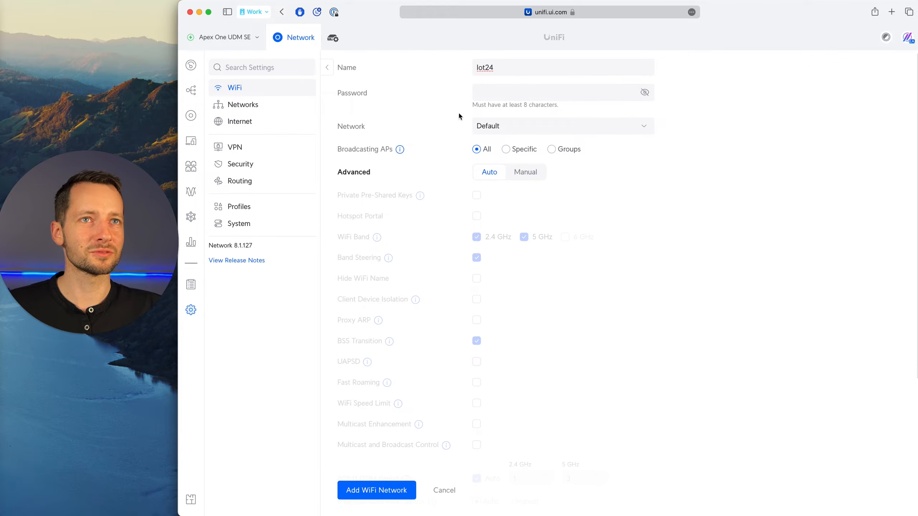
left_click(485, 95)
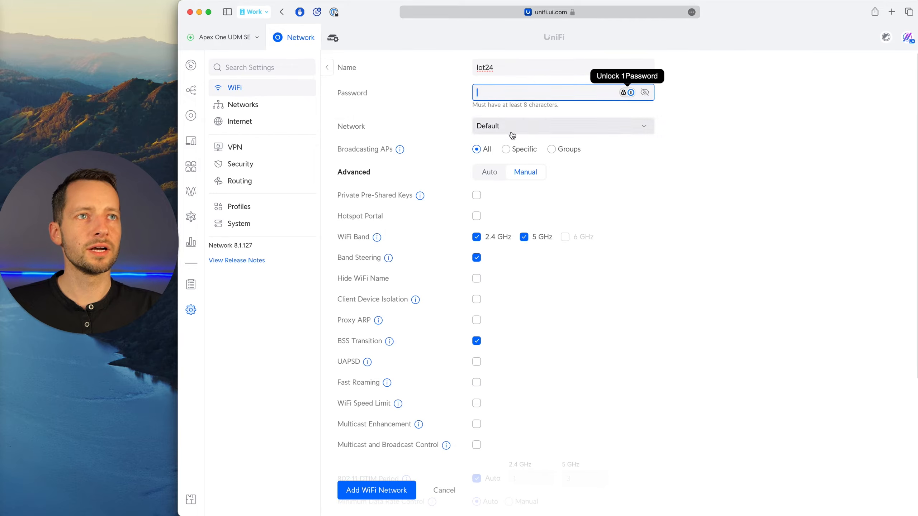
key("super+v")
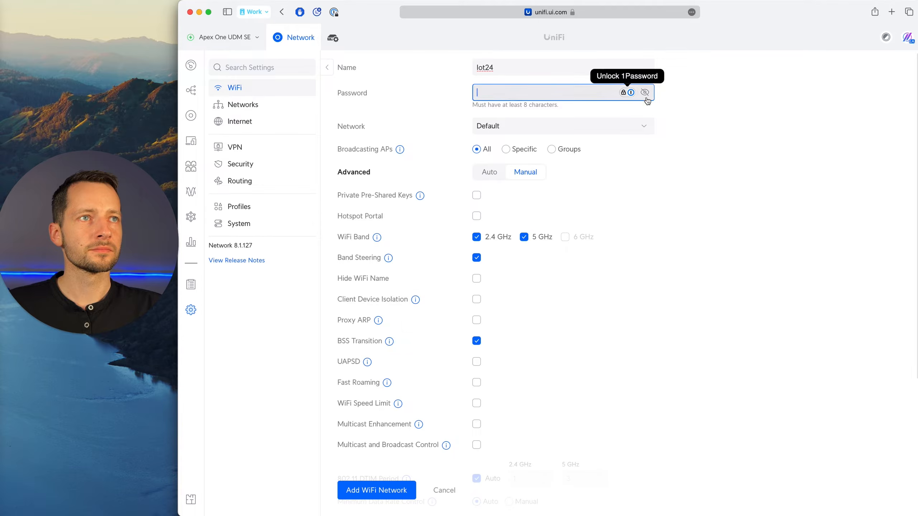
left_click(643, 127)
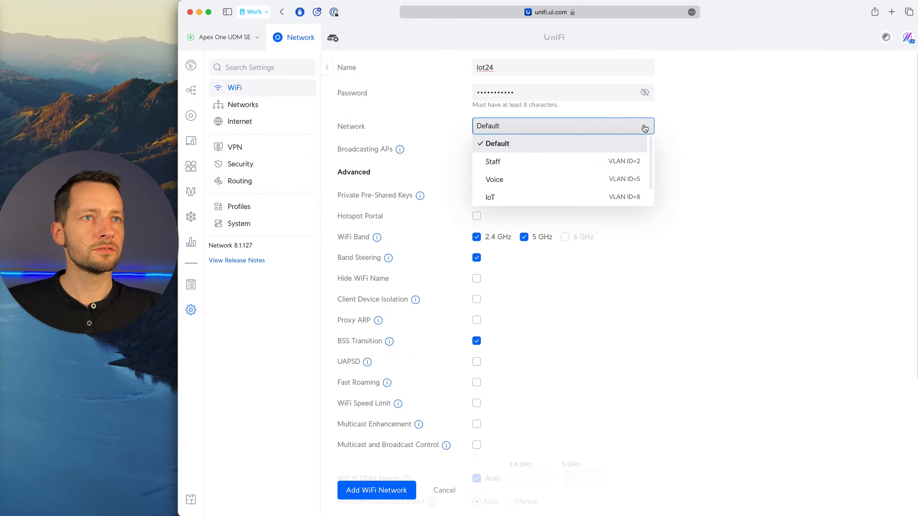
left_click(512, 197)
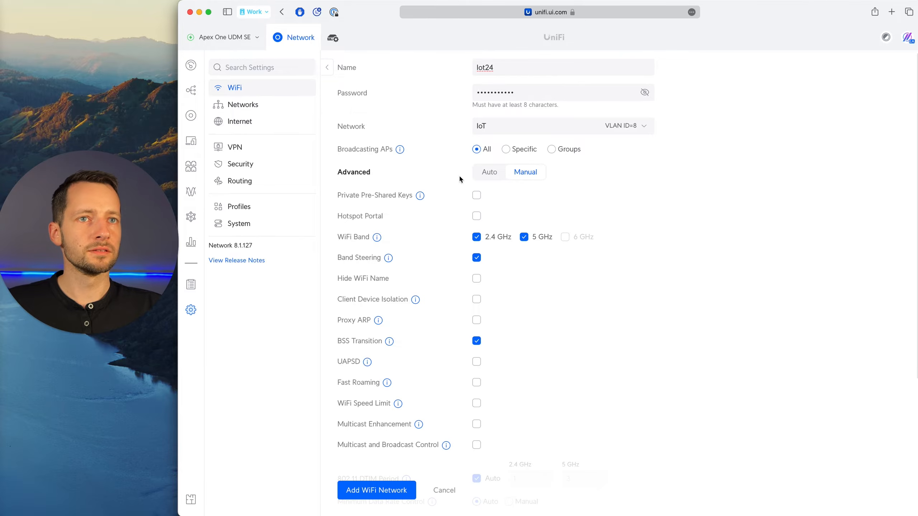
Limit the Iot24 WiFi band to 2.4 GHz by disabling 5 GHz.
scroll(459, 175, "down", 2)
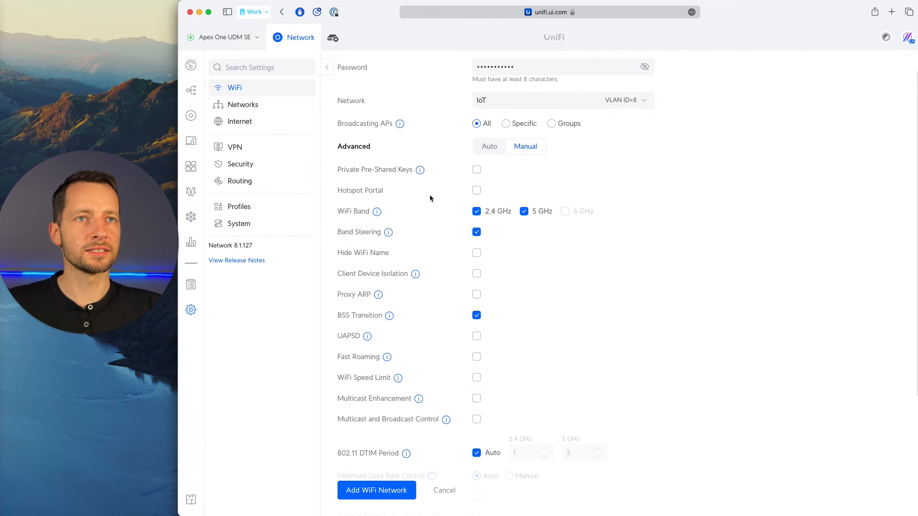
scroll(408, 207, "down", 1)
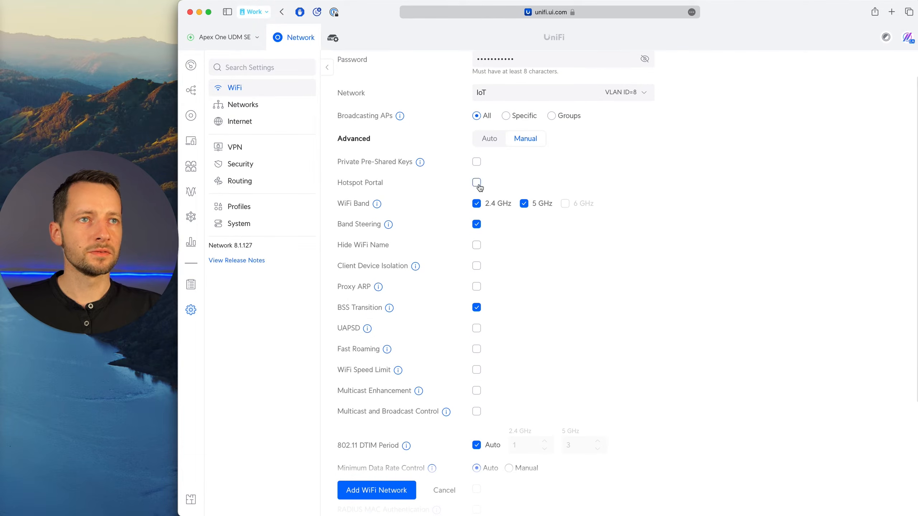
scroll(425, 183, "down", 1)
mouse_move(377, 193)
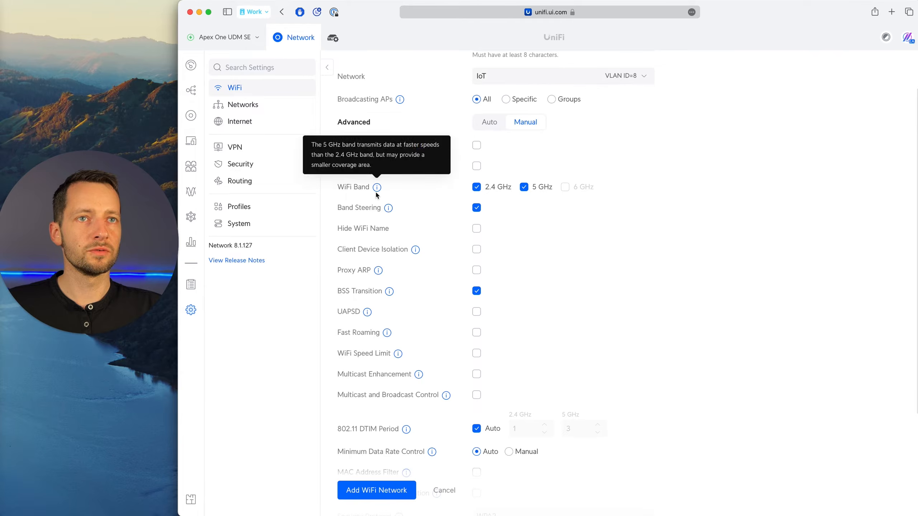
scroll(496, 217, "up", 1)
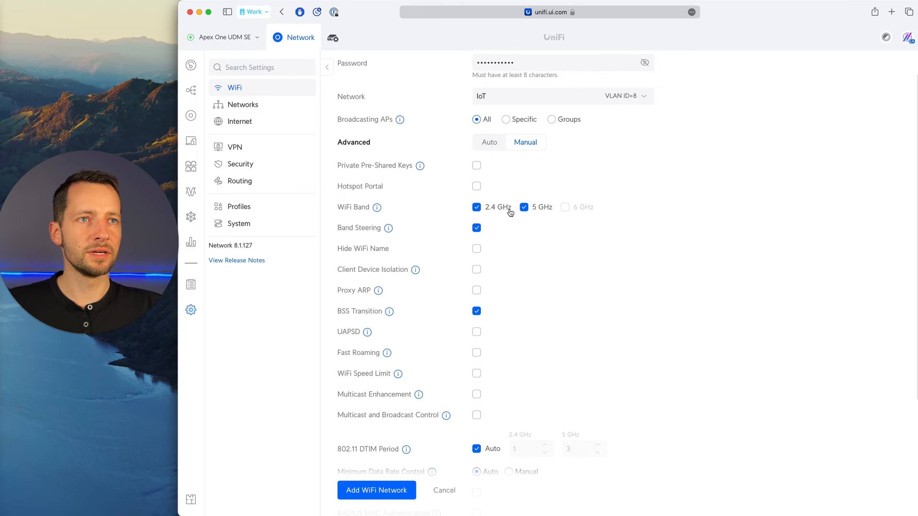
left_click(522, 209)
mouse_move(382, 211)
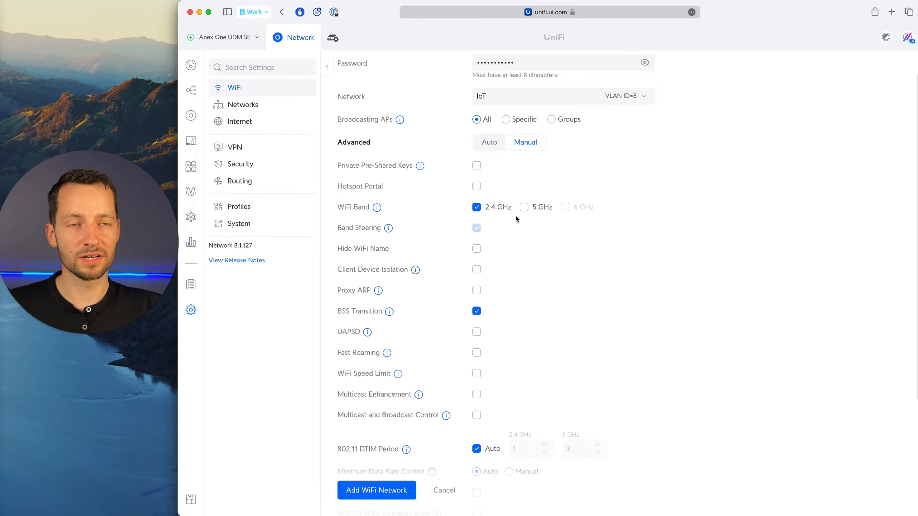
Check the remaining advanced options, add the Iot24 WiFi network and dismiss the system dialog that pops up.
scroll(446, 230, "down", 3)
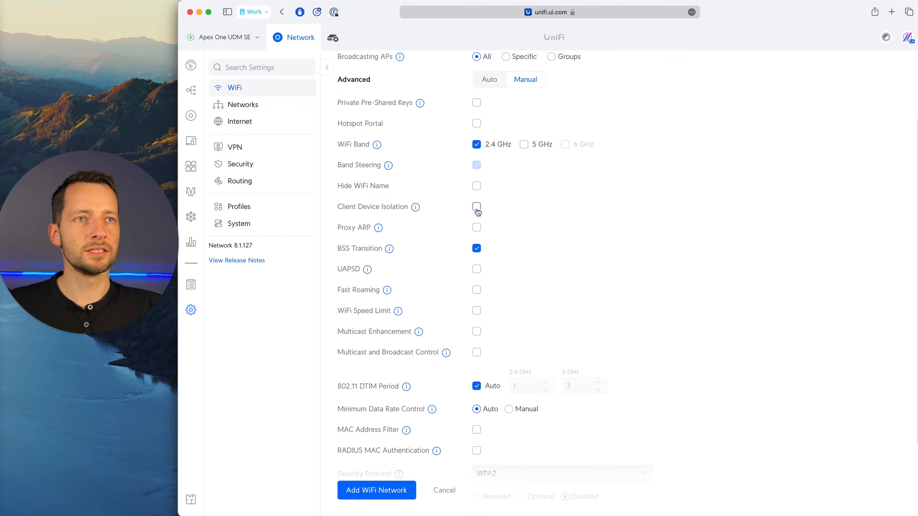
scroll(473, 211, "down", 2)
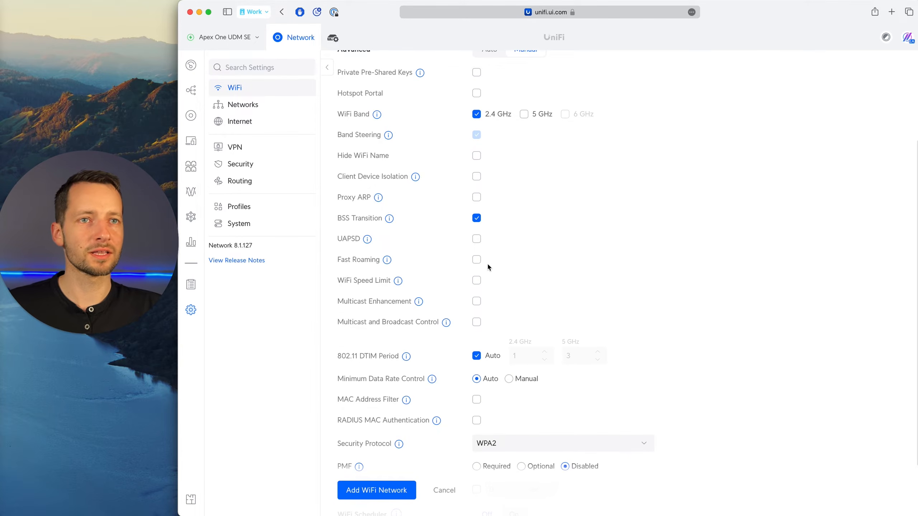
scroll(446, 323, "down", 4)
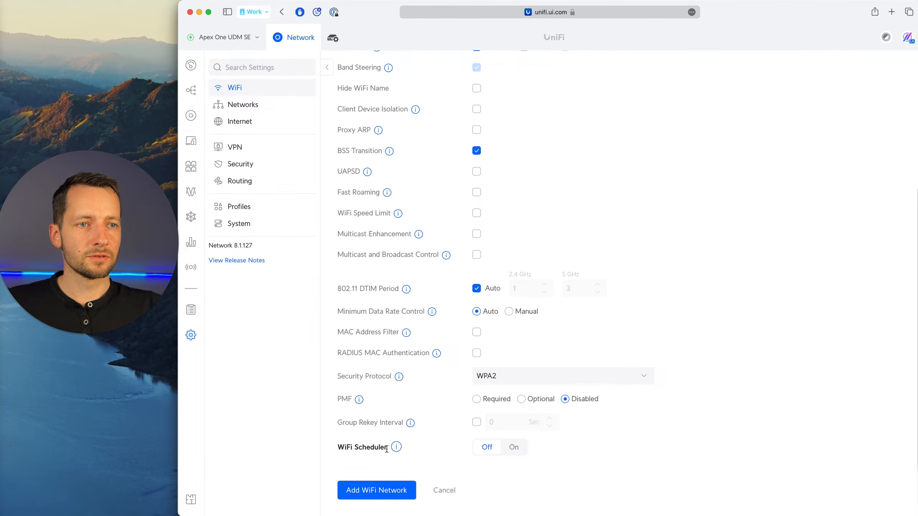
mouse_move(394, 452)
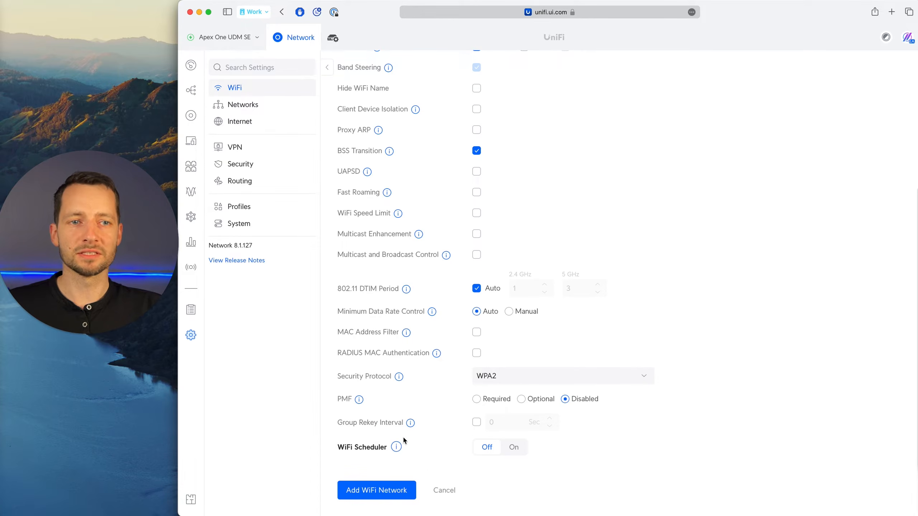
mouse_move(402, 447)
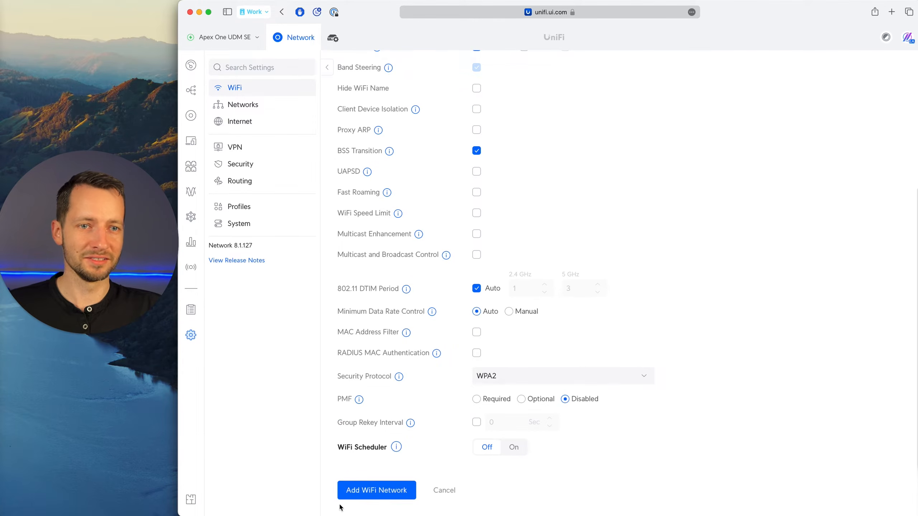
left_click(402, 499)
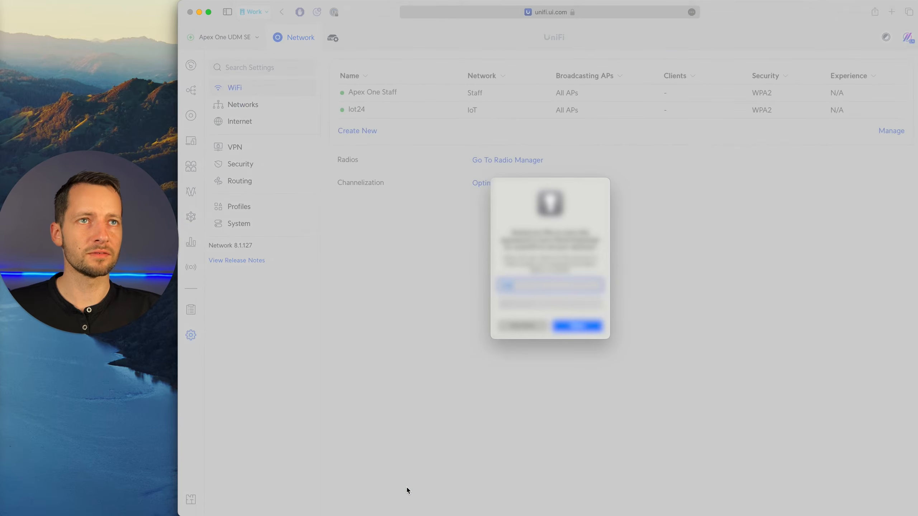
left_click(520, 327)
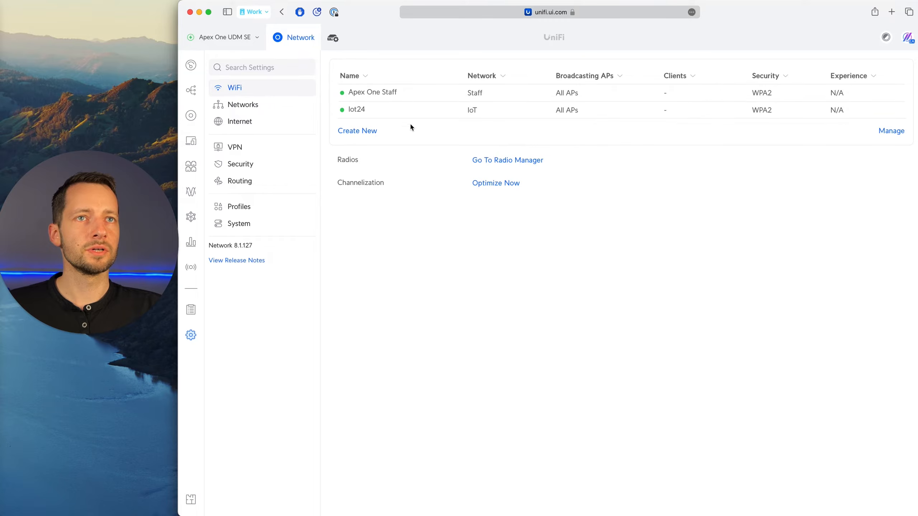
Start another new WiFi network and name it Apex One Guest.
left_click(353, 133)
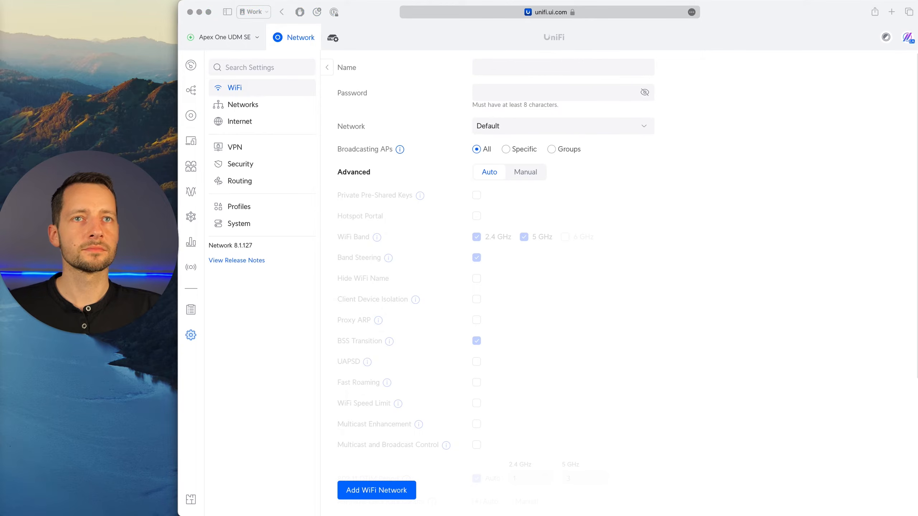
left_click(532, 69)
type("Ape")
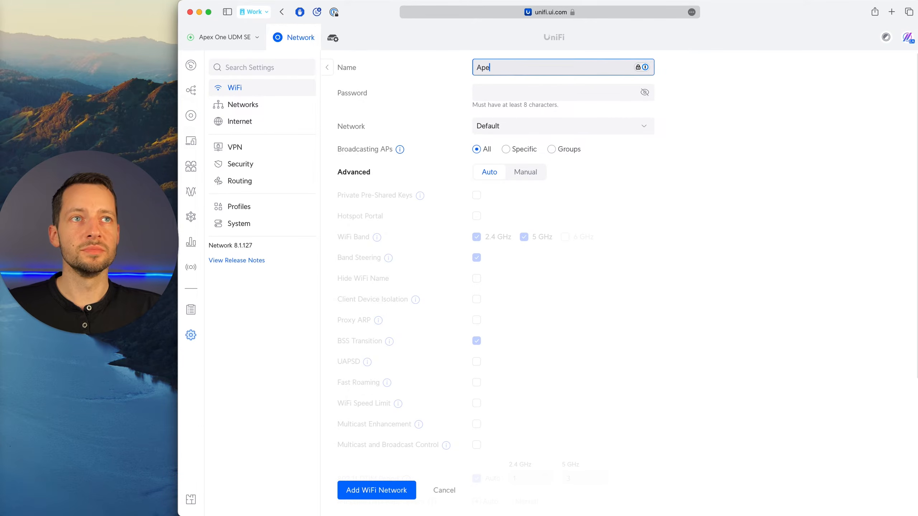
type("x One Guest")
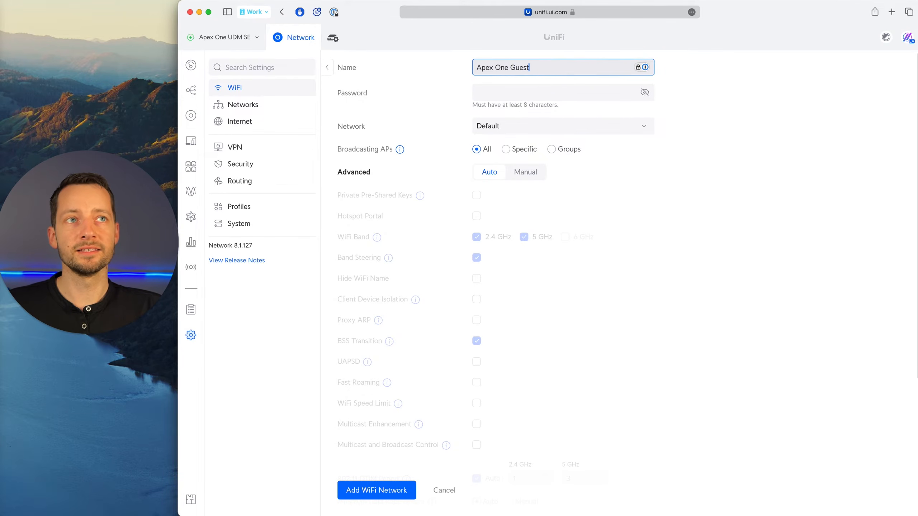
Enter the guest WiFi password, assign the WiFi to the Guest network with VLAN ID 9 and set its advanced settings to Manual.
left_click(527, 95)
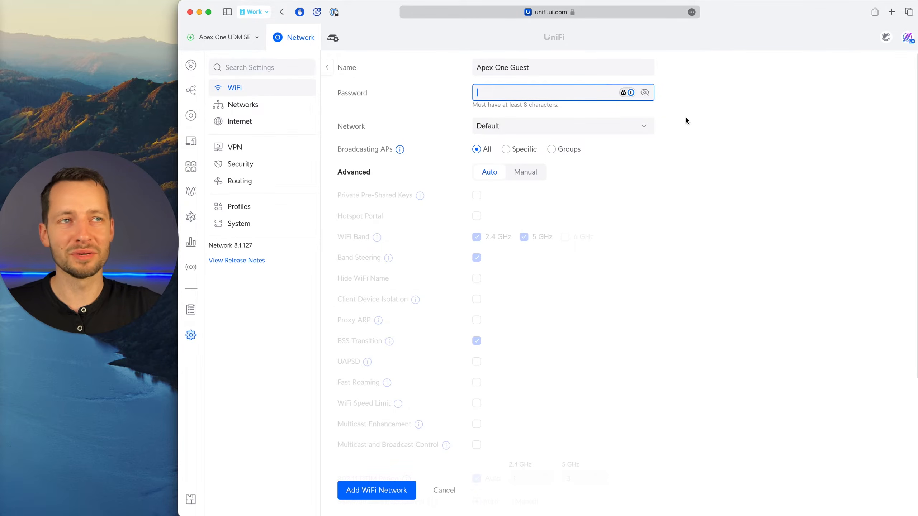
left_click(645, 95)
left_click(635, 126)
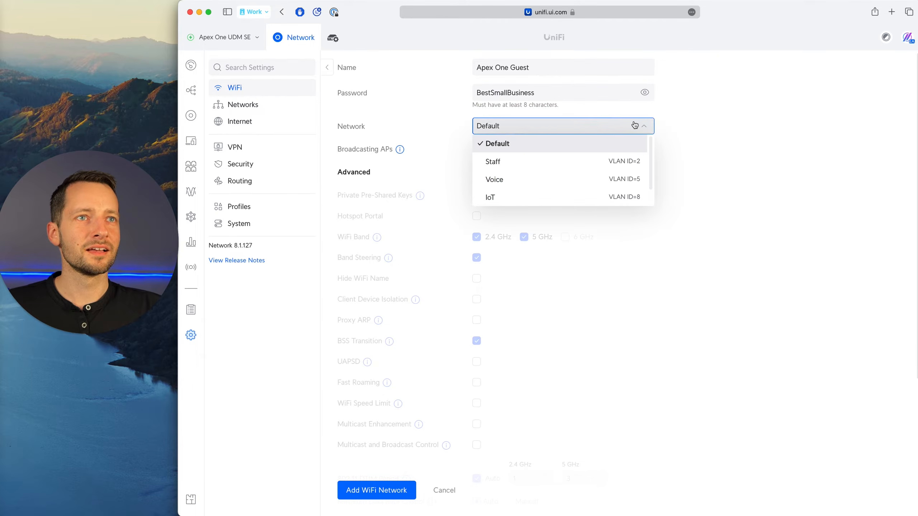
scroll(507, 186, "down", 3)
left_click(503, 176)
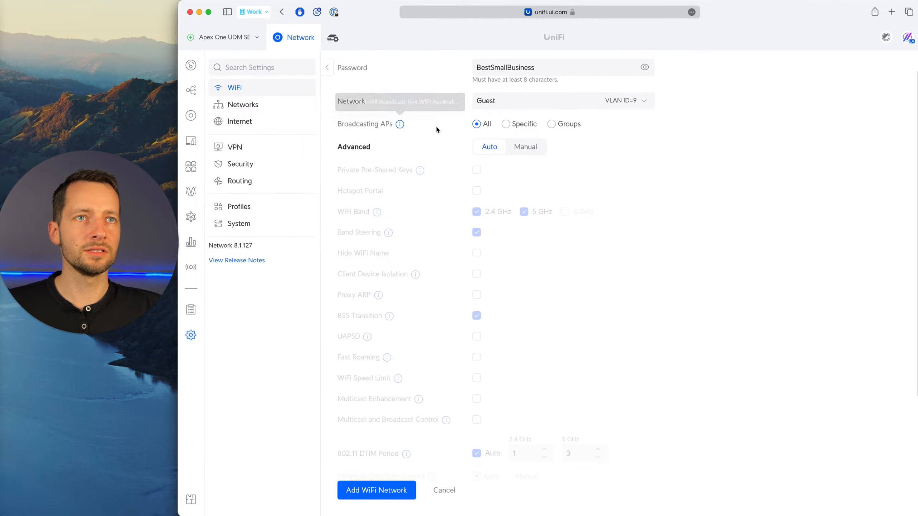
left_click(527, 148)
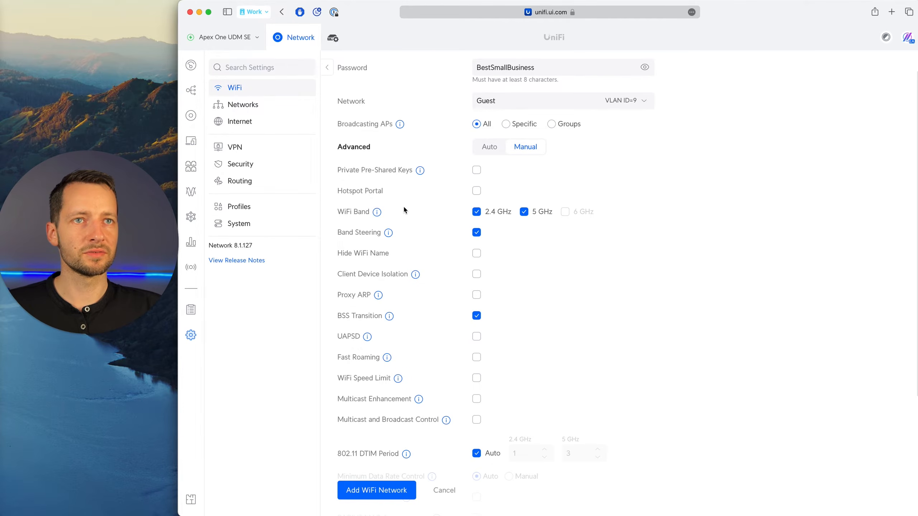
Read the Client Device Isolation description and try the option on the guest WiFi, switching it on and back off.
scroll(473, 235, "down", 1)
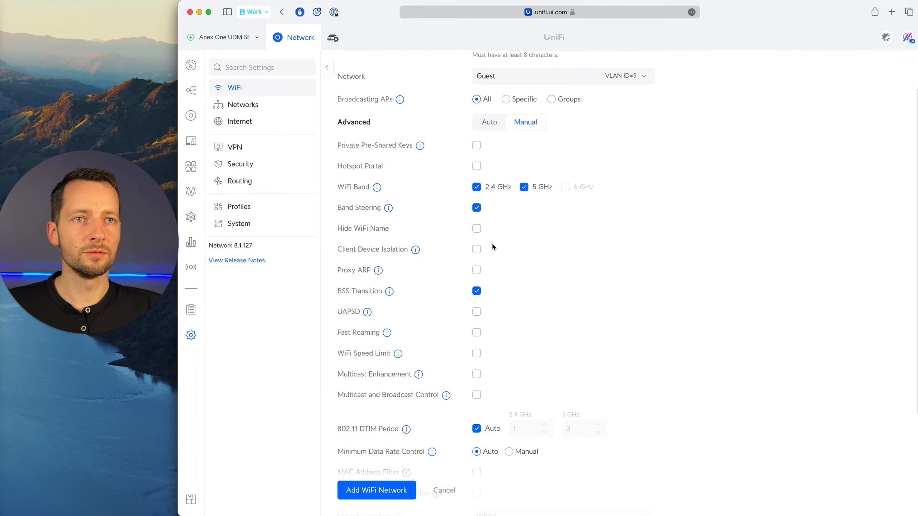
mouse_move(416, 251)
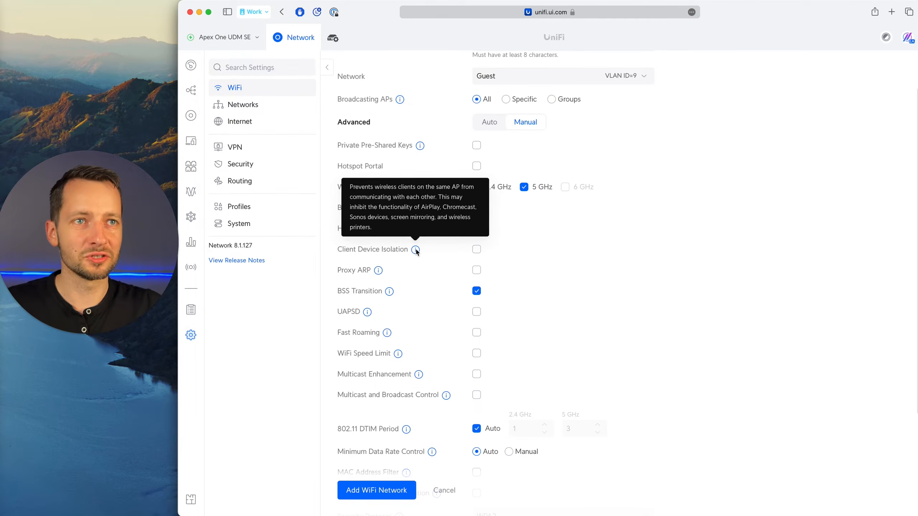
left_click(477, 250)
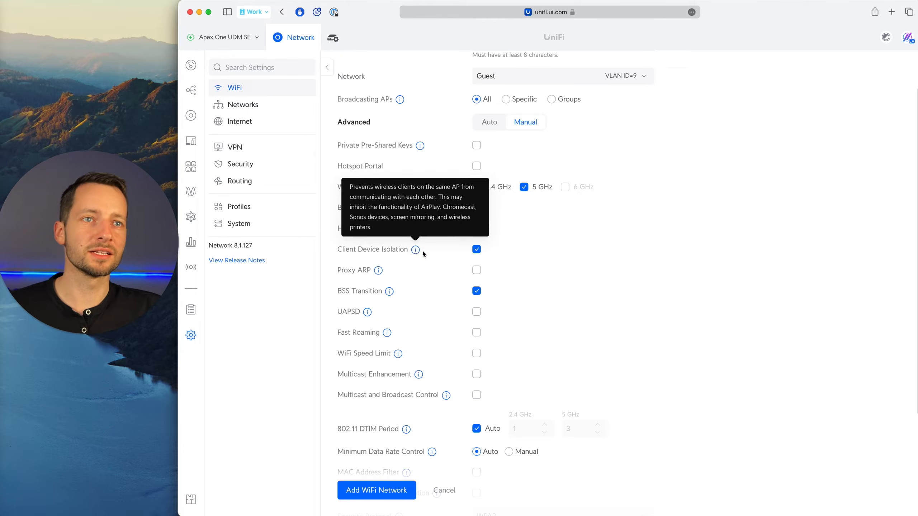
left_click(478, 251)
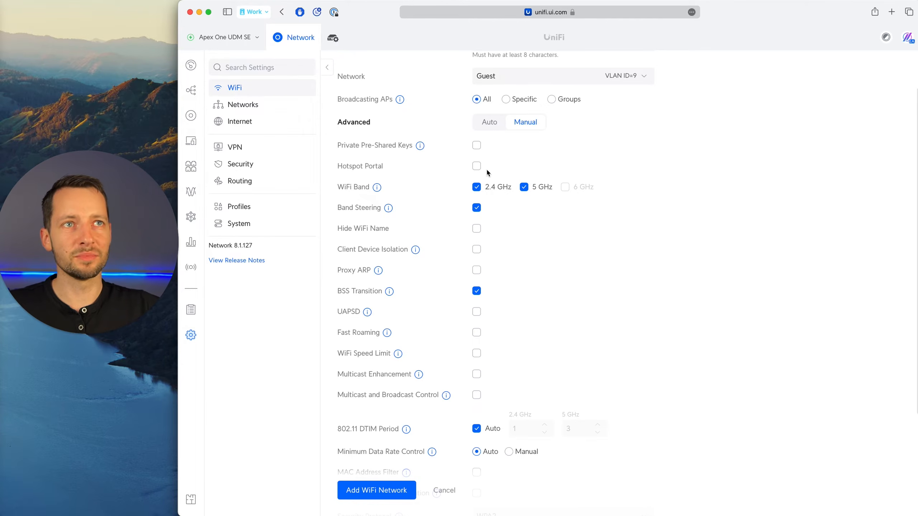
Enable the Hotspot Portal for the Apex One Guest WiFi.
scroll(487, 170, "up", 3)
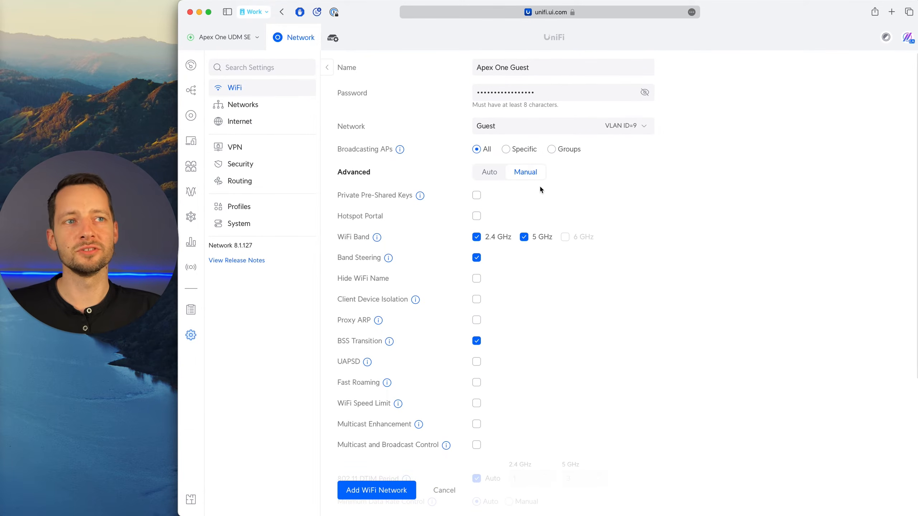
left_click(477, 216)
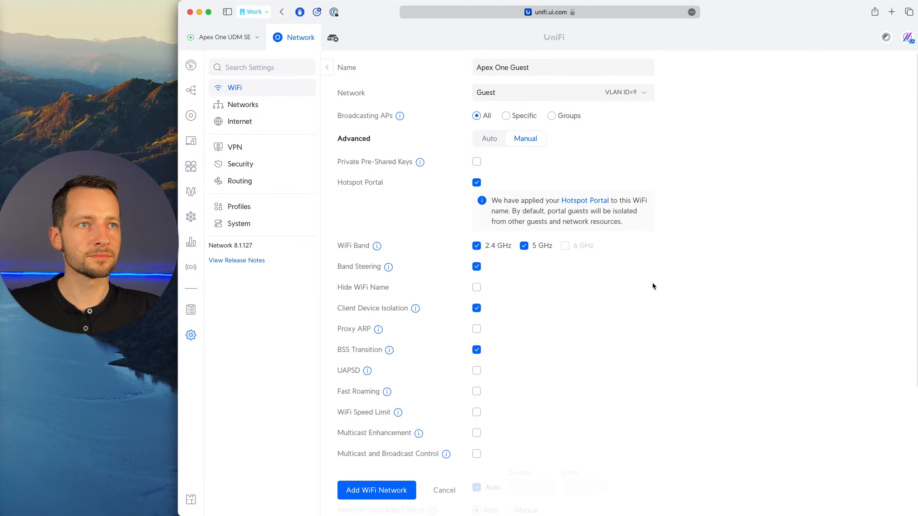
Try the WiFi Speed Limit option to view its profile settings, then switch it back off.
scroll(652, 282, "down", 5)
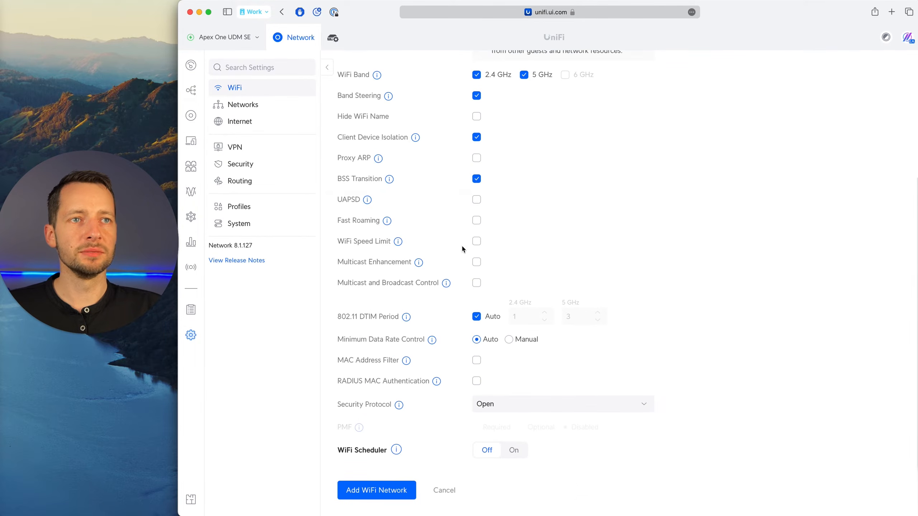
left_click(476, 241)
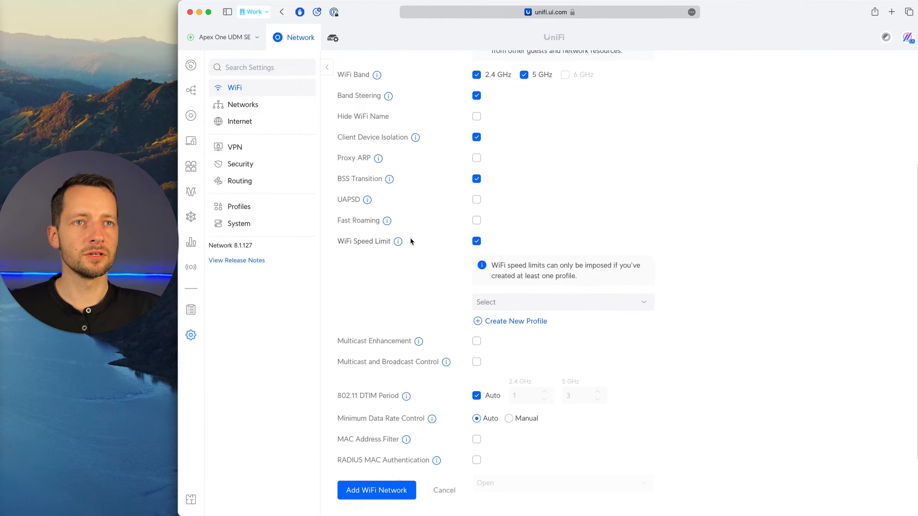
left_click(475, 242)
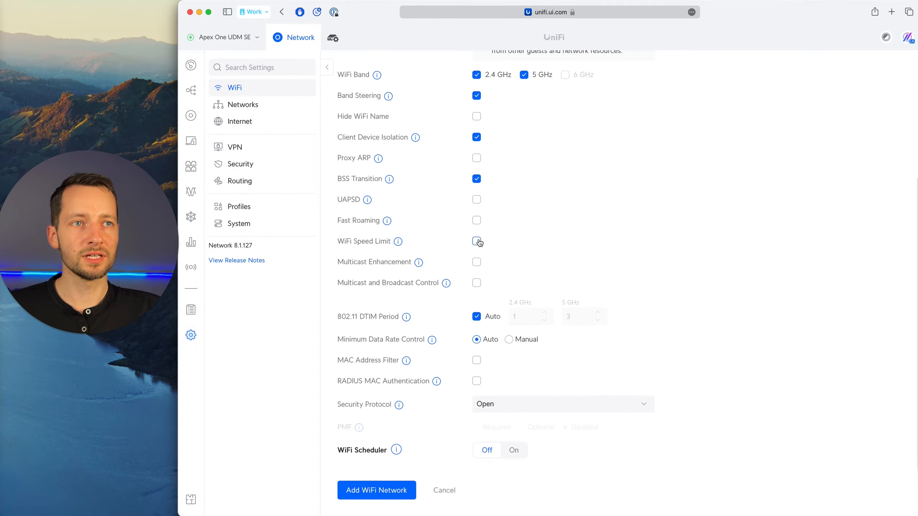
Turn on the WiFi Scheduler for the guest WiFi and look over the weekly schedule grid.
scroll(472, 284, "down", 1)
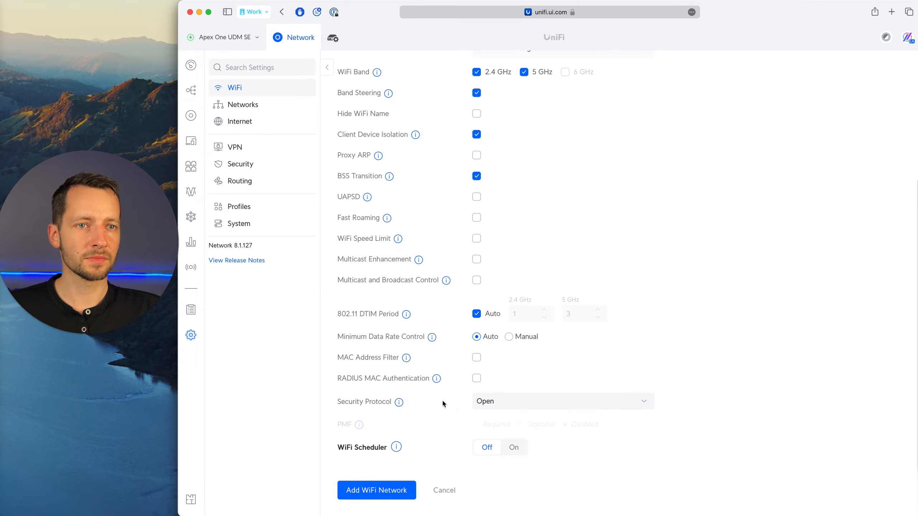
left_click(514, 448)
scroll(506, 434, "down", 10)
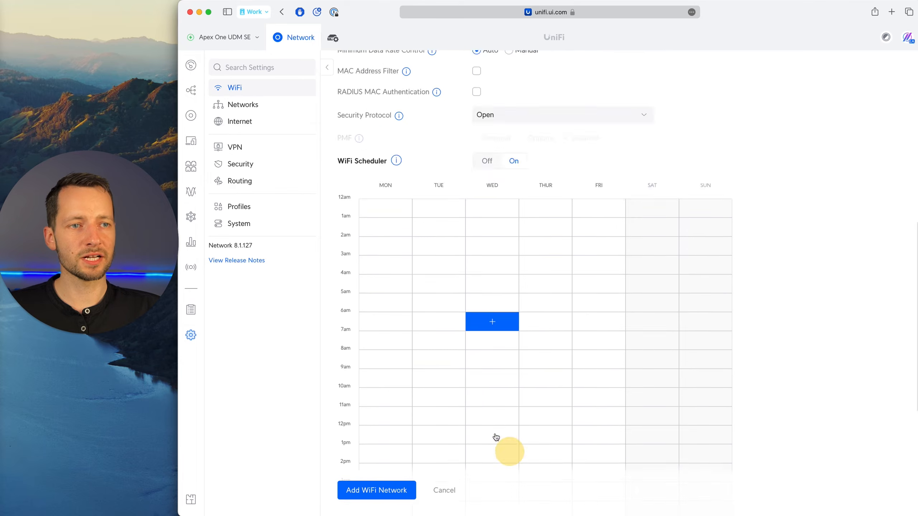
scroll(448, 379, "up", 5)
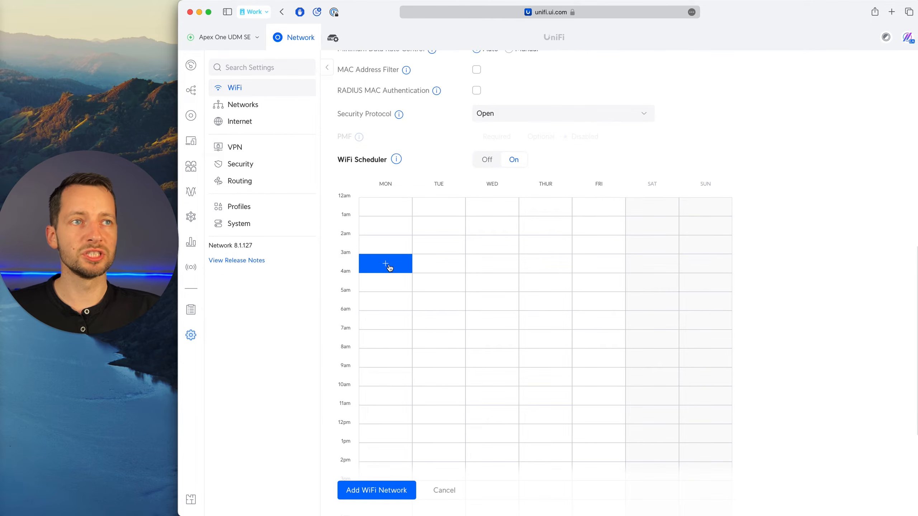
scroll(384, 300, "down", 3)
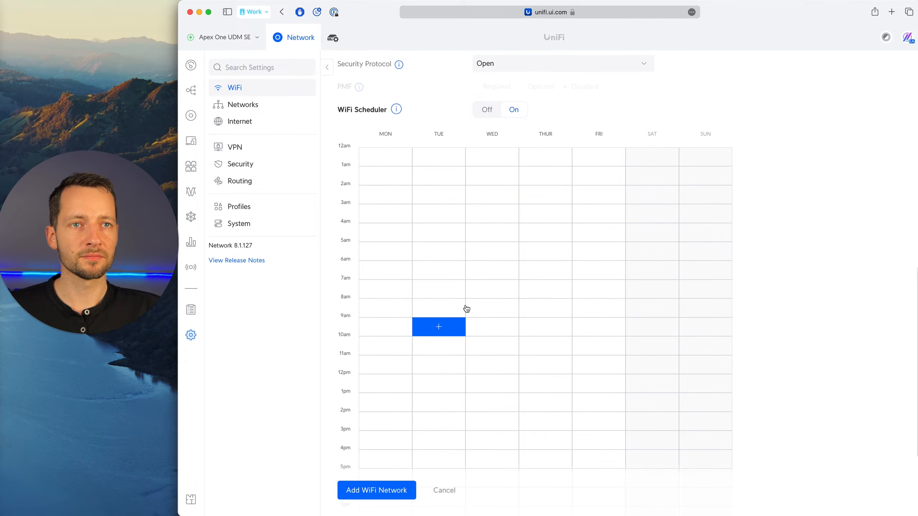
scroll(402, 318, "down", 1)
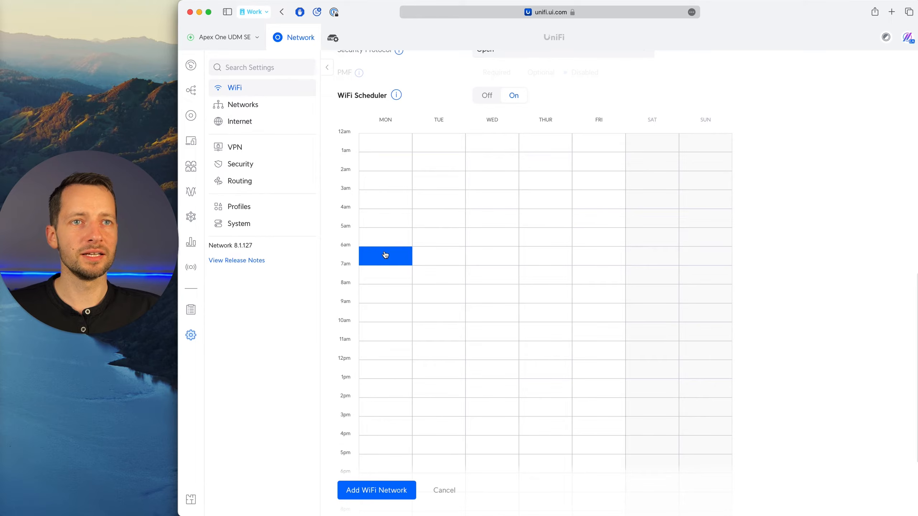
Add a WiFi service pause named Guest WiFi from 7:00am to 6:00pm, repeating weekly Monday through Friday.
left_click_drag(385, 252, 408, 297)
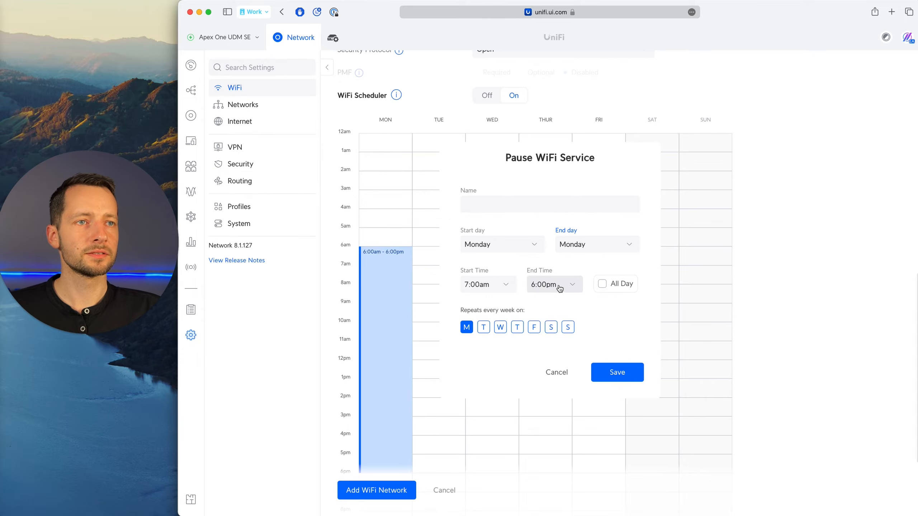
left_click(483, 327)
left_click(501, 327)
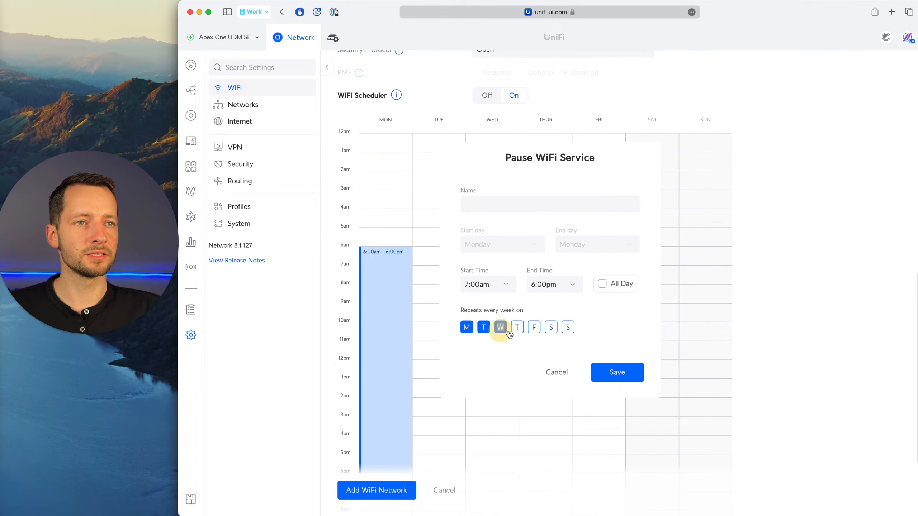
left_click(517, 327)
left_click(534, 327)
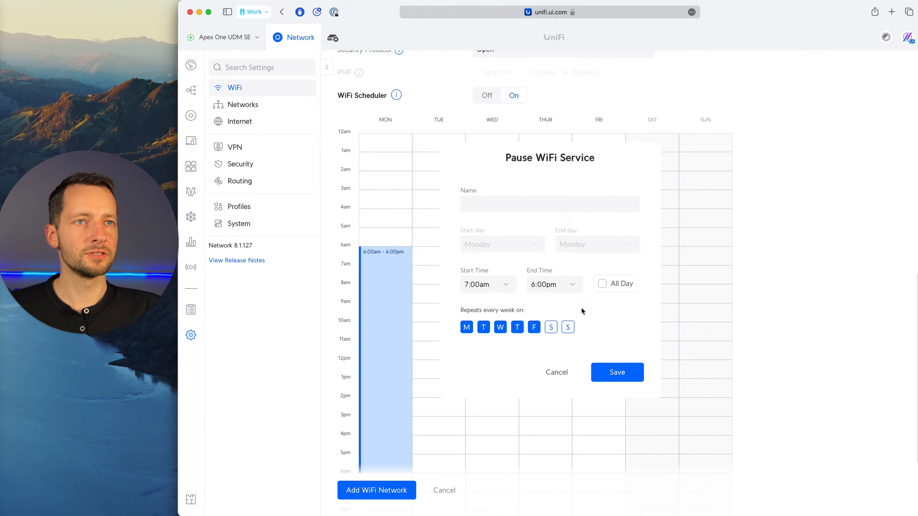
left_click(500, 203)
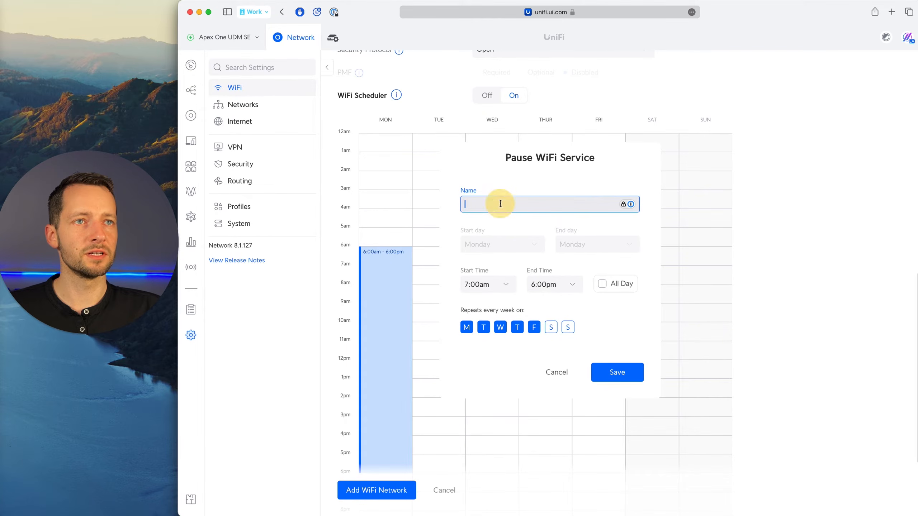
type("Guest WiFi")
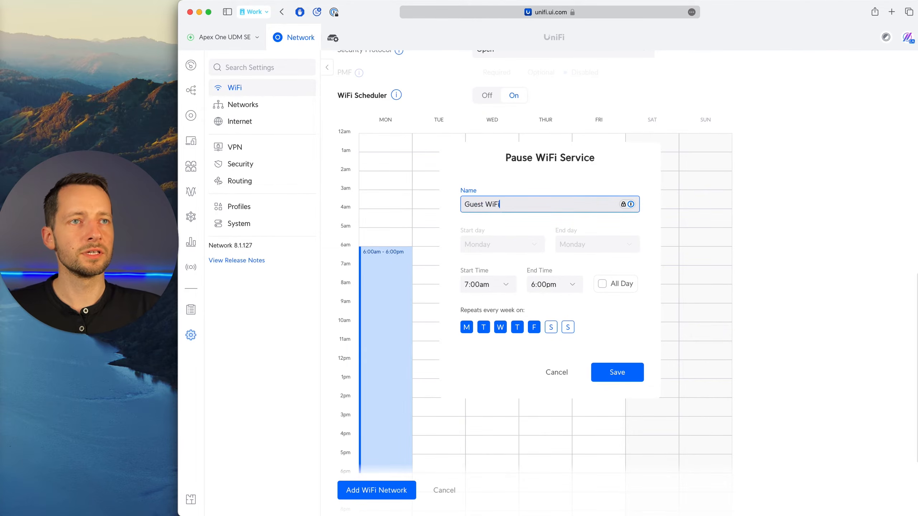
left_click(616, 372)
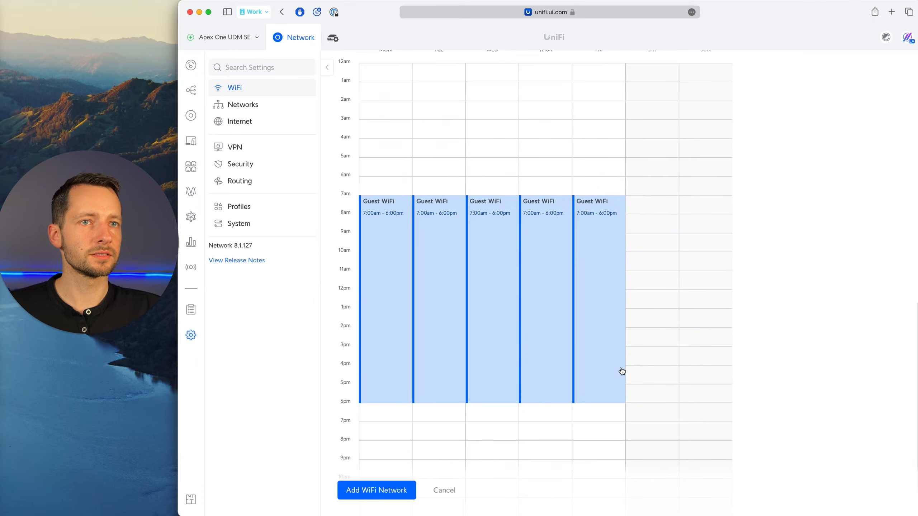
Check the completed weekly schedule and add the Apex One Guest WiFi network.
scroll(405, 380, "down", 2)
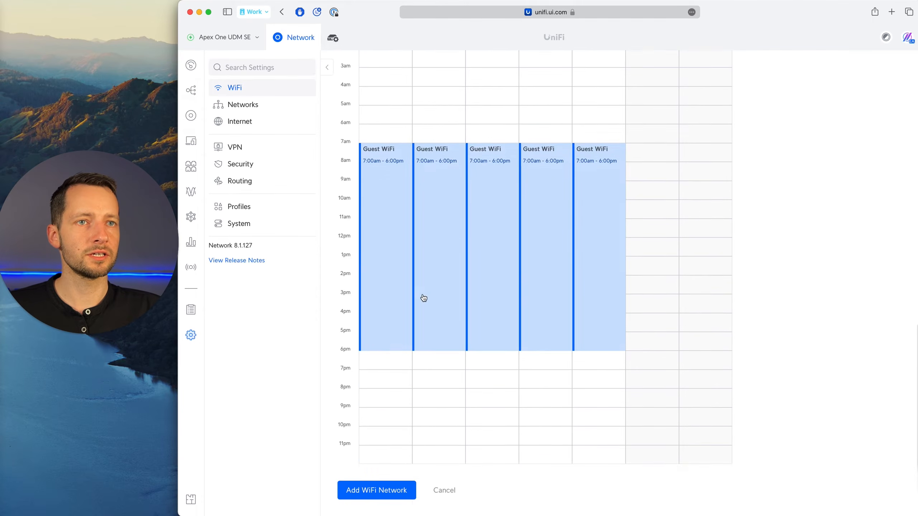
scroll(423, 300, "up", 10)
scroll(430, 343, "down", 6)
scroll(433, 362, "down", 3)
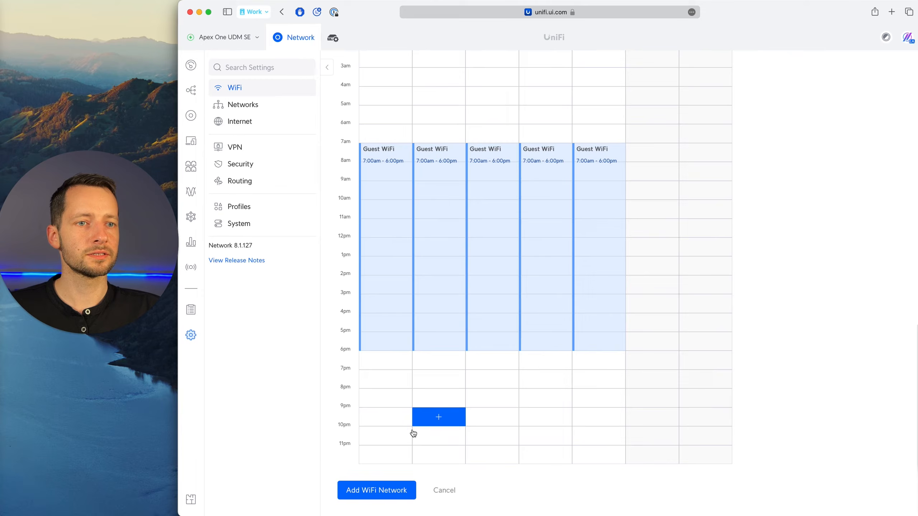
left_click(391, 491)
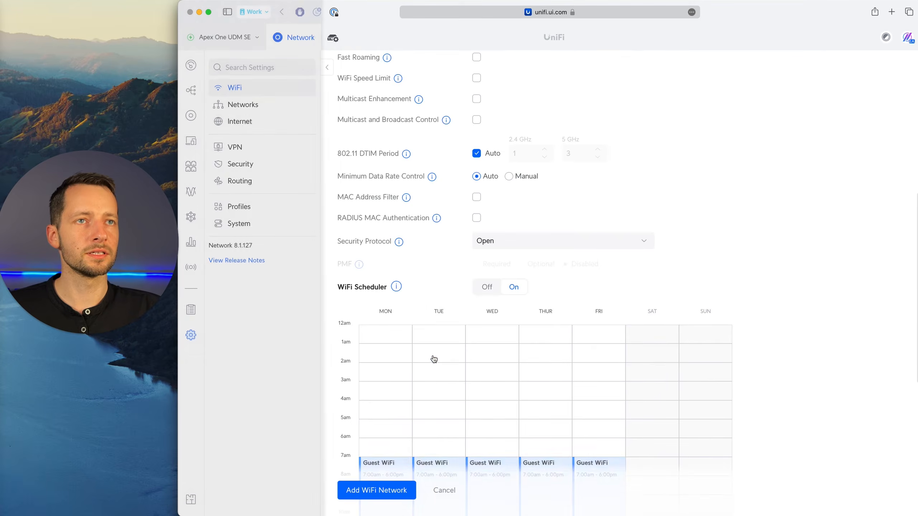
scroll(434, 360, "down", 5)
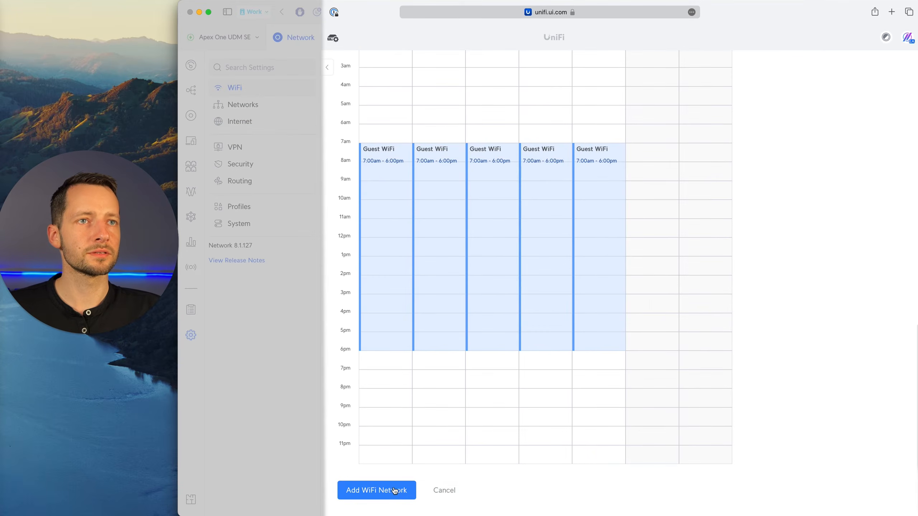
left_click(394, 491)
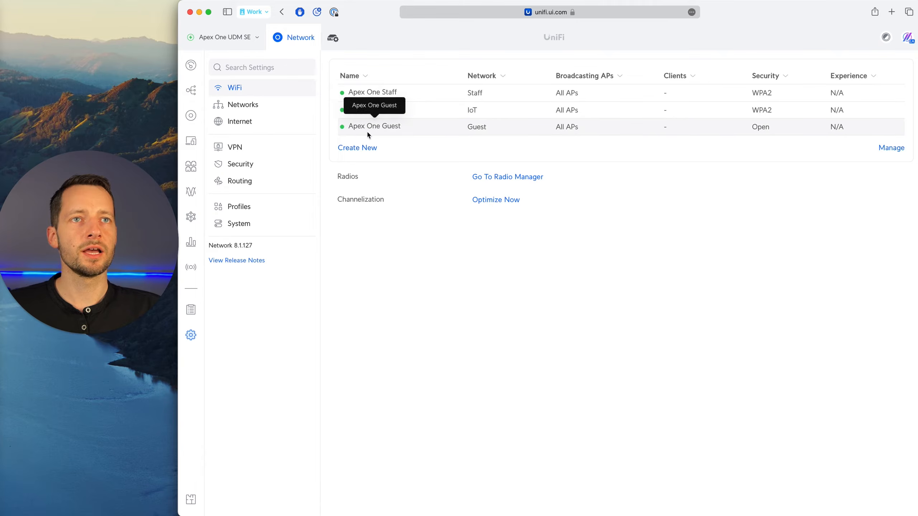
Try pausing the Apex One Guest WiFi through the WiFi list's management mode, cancel the pause, deselect the network and finish managing.
left_click(892, 148)
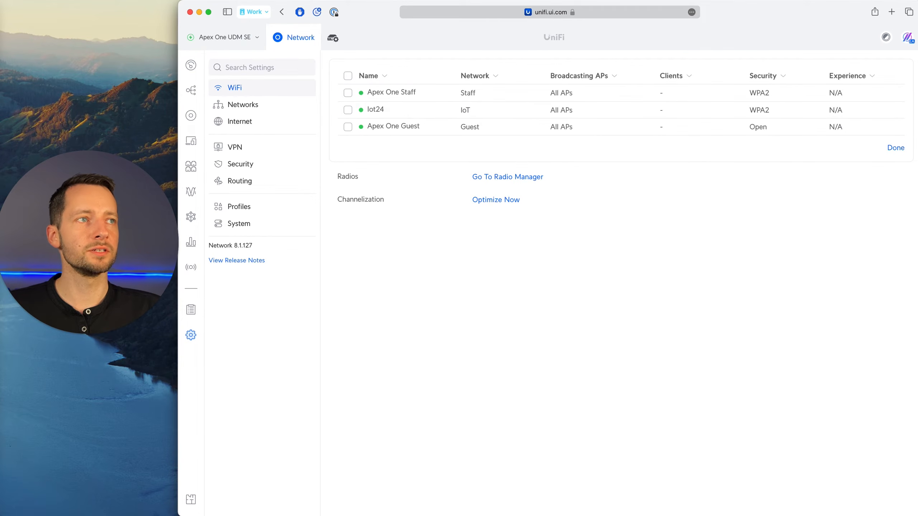
left_click(896, 147)
left_click(892, 148)
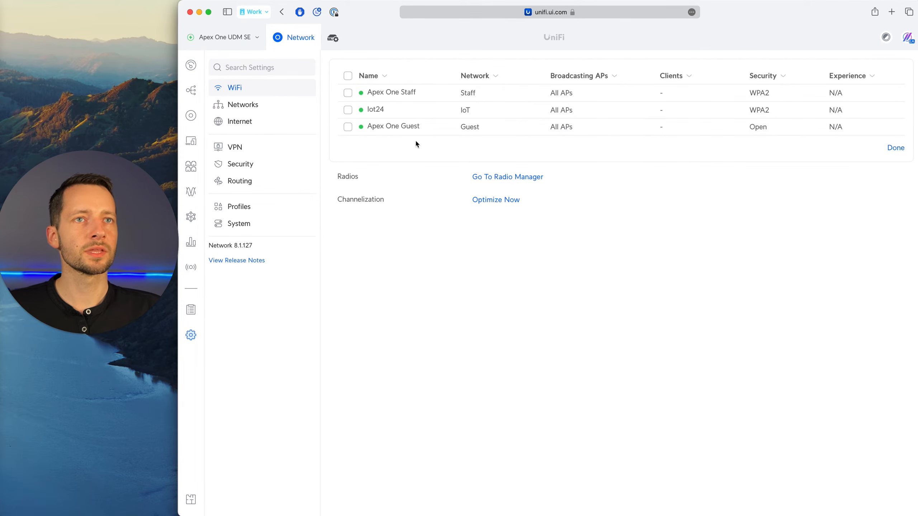
left_click(347, 127)
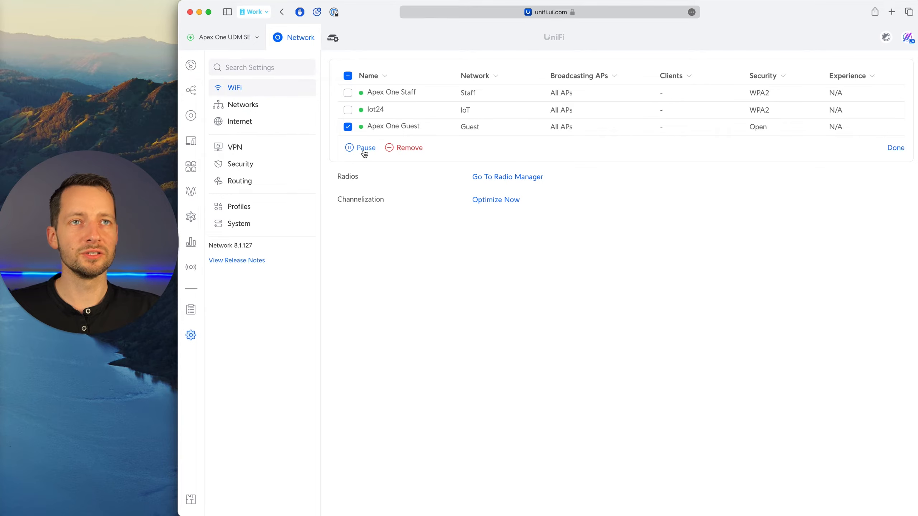
left_click(358, 148)
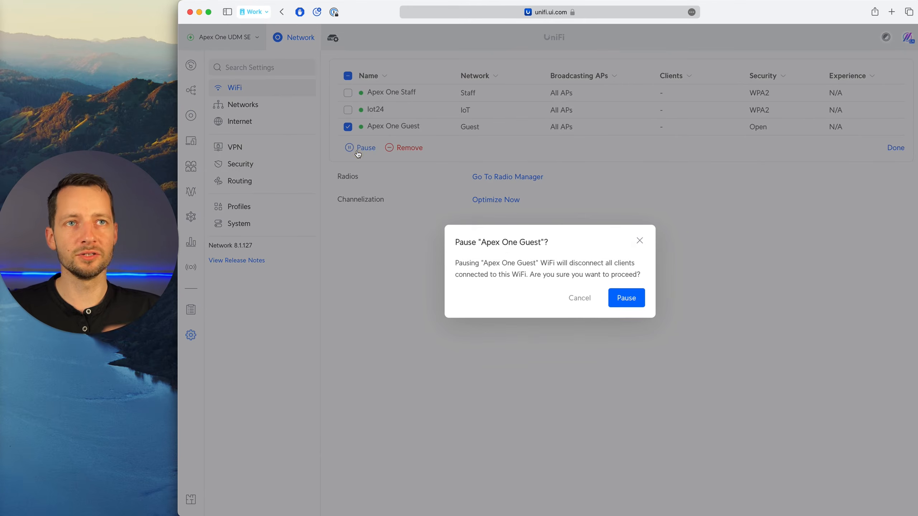
left_click(581, 297)
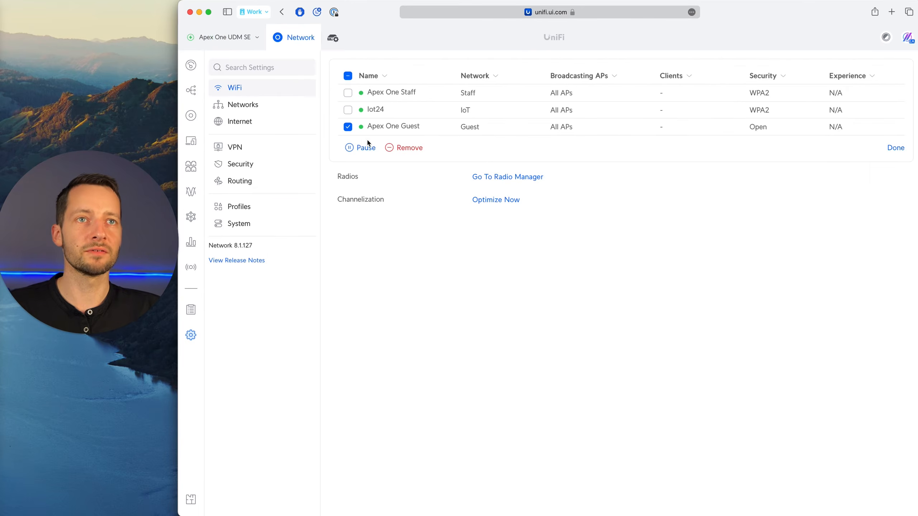
left_click(348, 127)
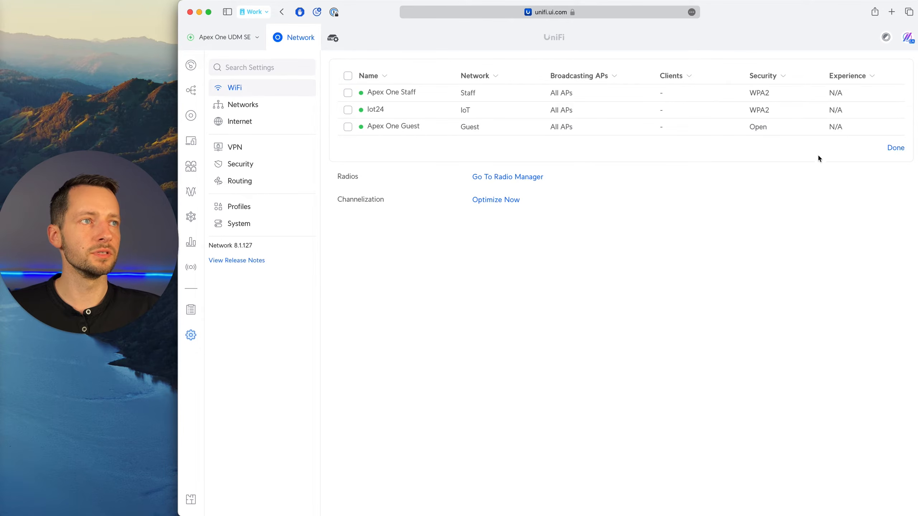
left_click(896, 148)
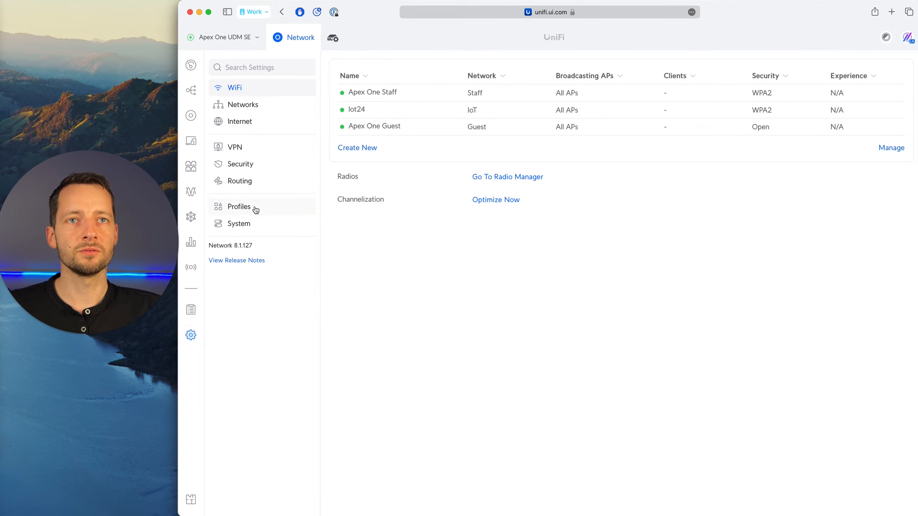
Start a new WiFi speed limit profile and name it Guest WiFi.
left_click(279, 205)
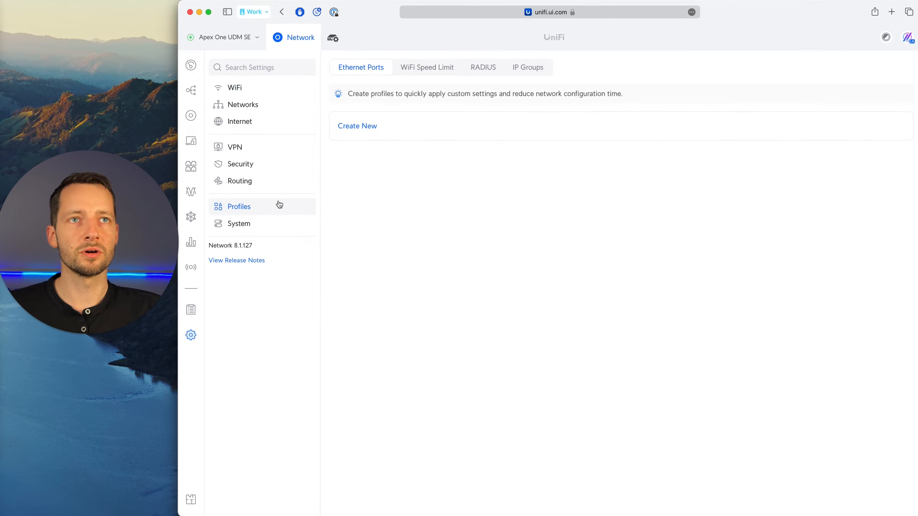
left_click(424, 72)
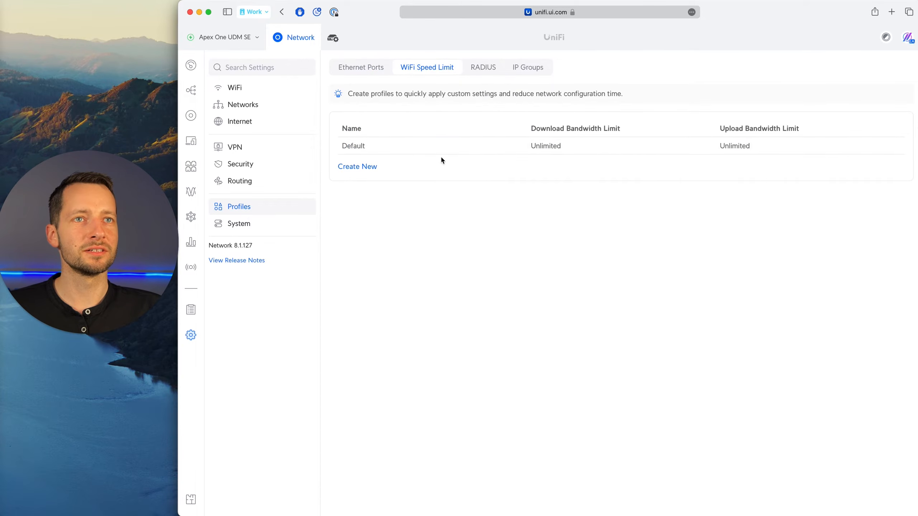
left_click(356, 167)
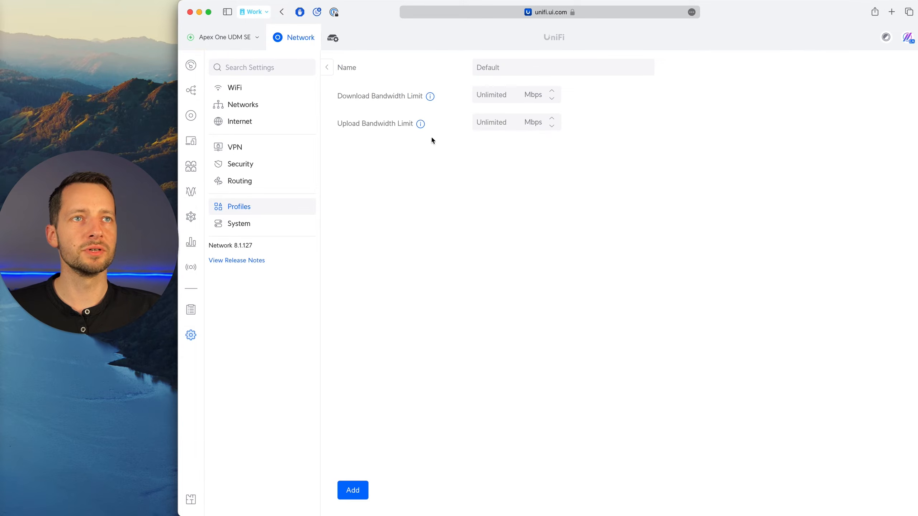
left_click(492, 68)
type("Guest ")
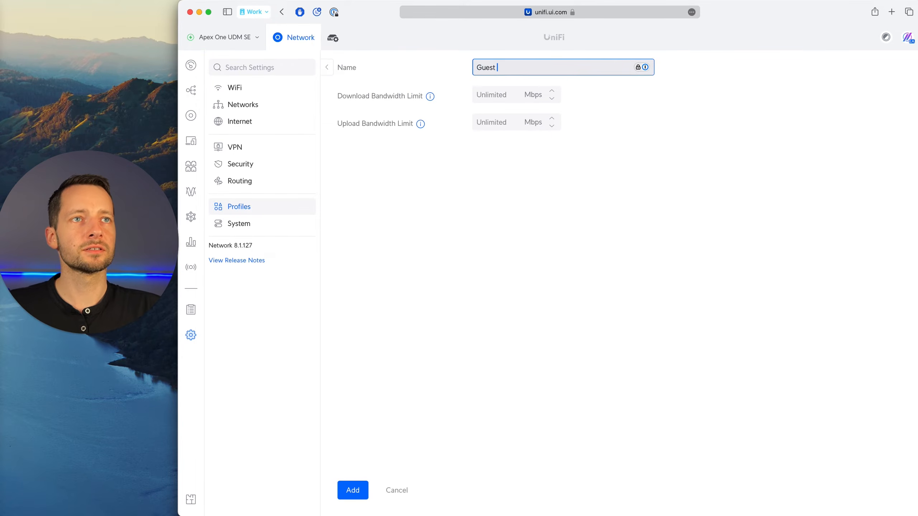
type("WiFi")
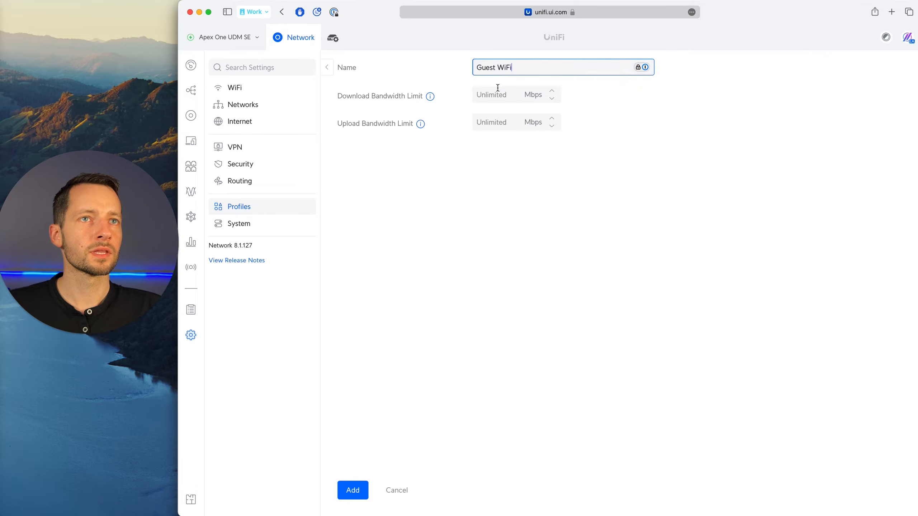
Set the profile's download bandwidth limit to 100 Mbps and upload limit to 10 Mbps, and add it.
left_click(513, 97)
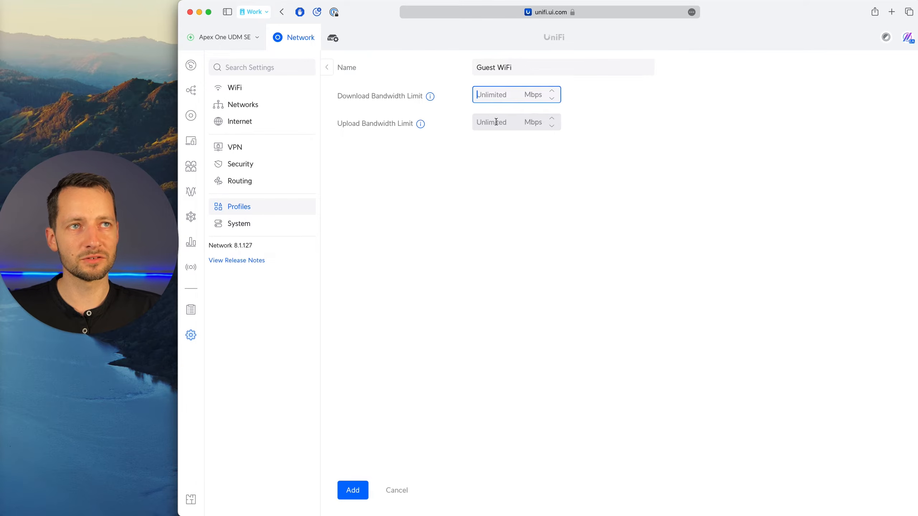
type("100")
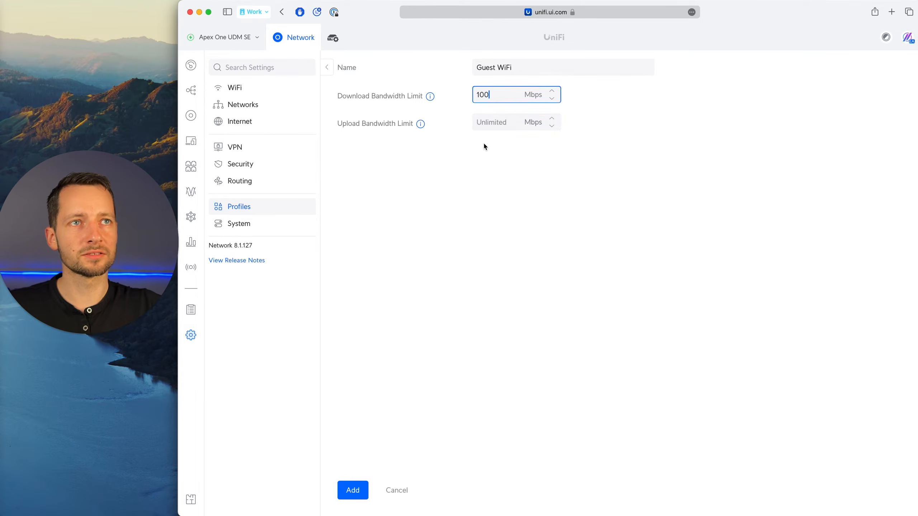
key("Tab")
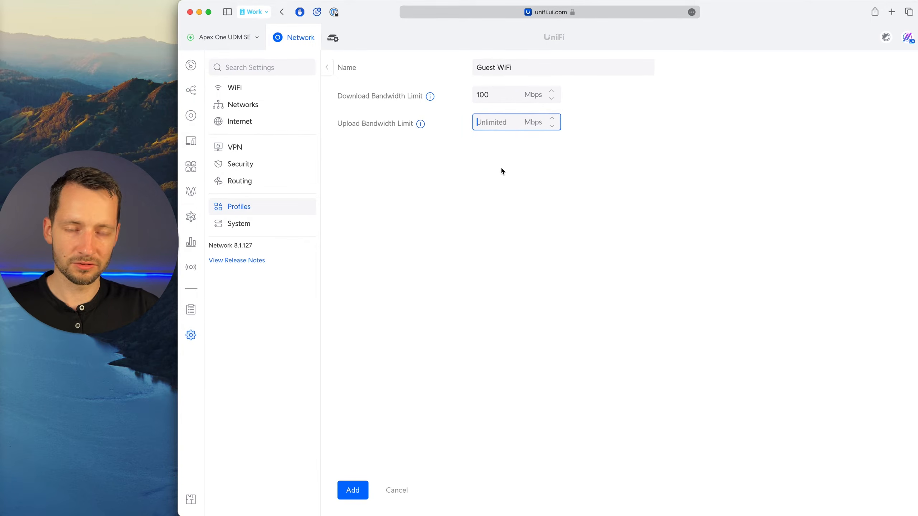
type("10")
double_click(480, 123)
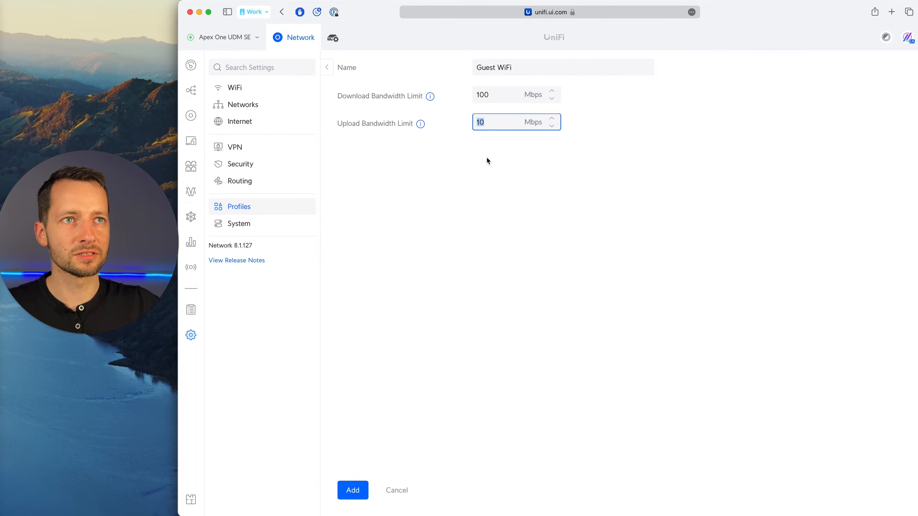
left_click(487, 172)
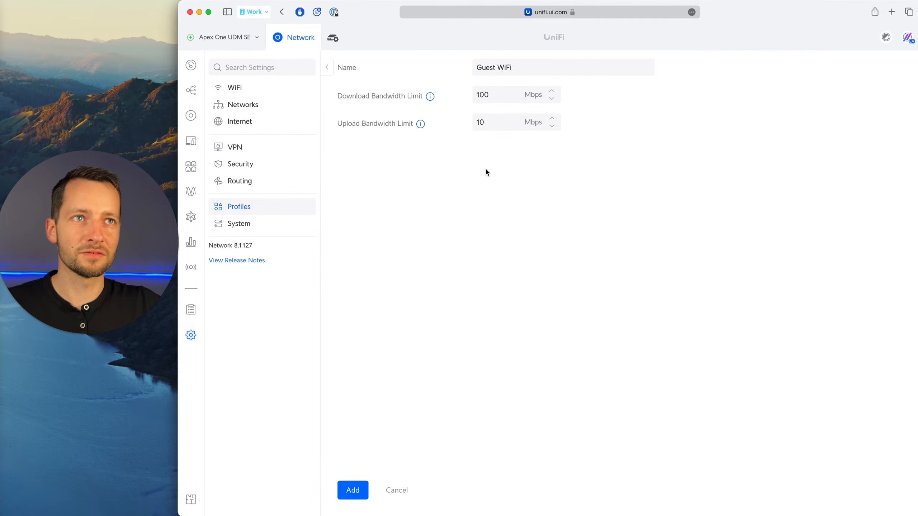
left_click(494, 127)
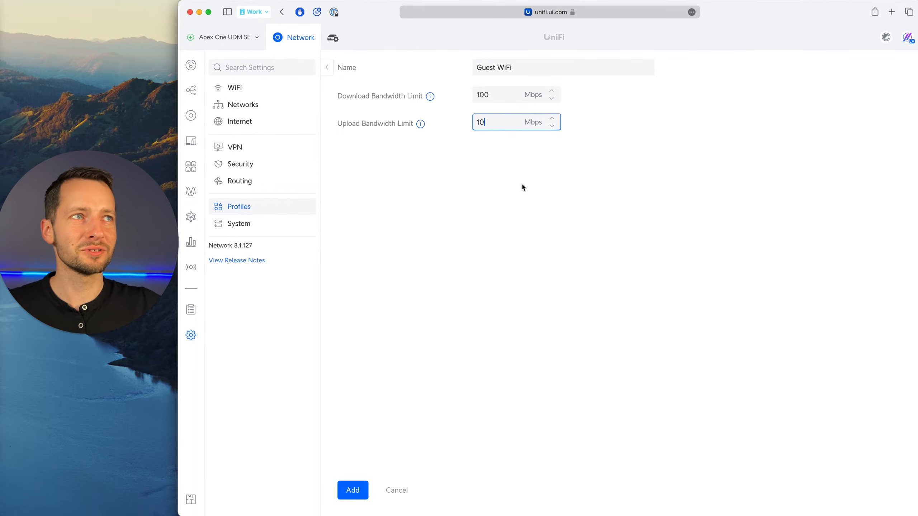
left_click(490, 242)
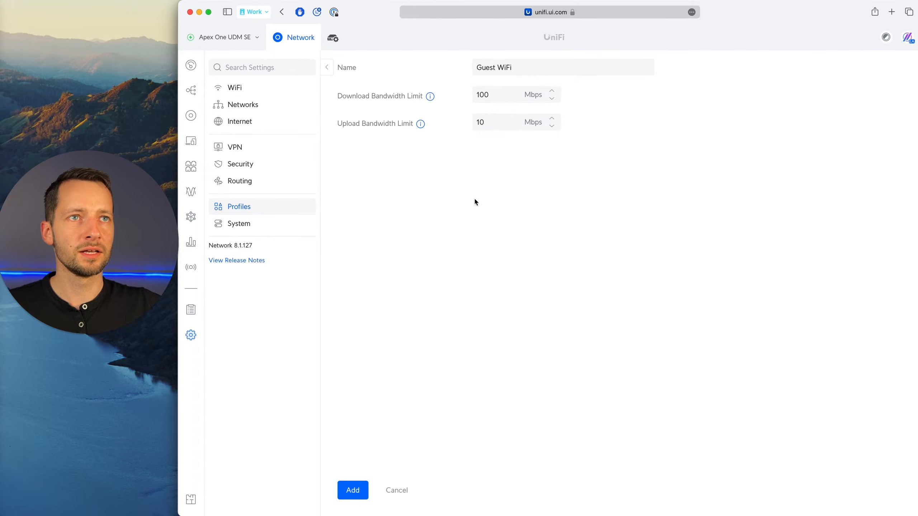
left_click(353, 491)
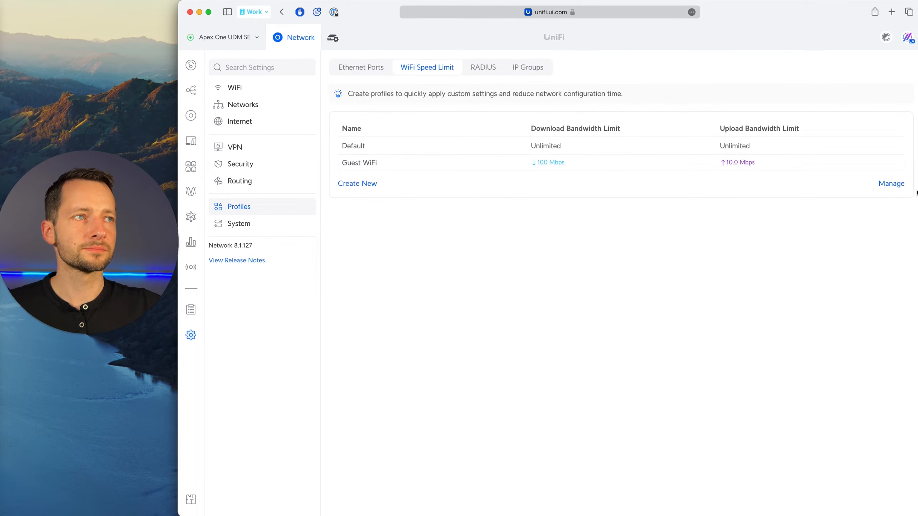
Enable the WiFi speed limit on the Apex One Guest WiFi with the Guest WiFi profile and apply the changes.
left_click(242, 91)
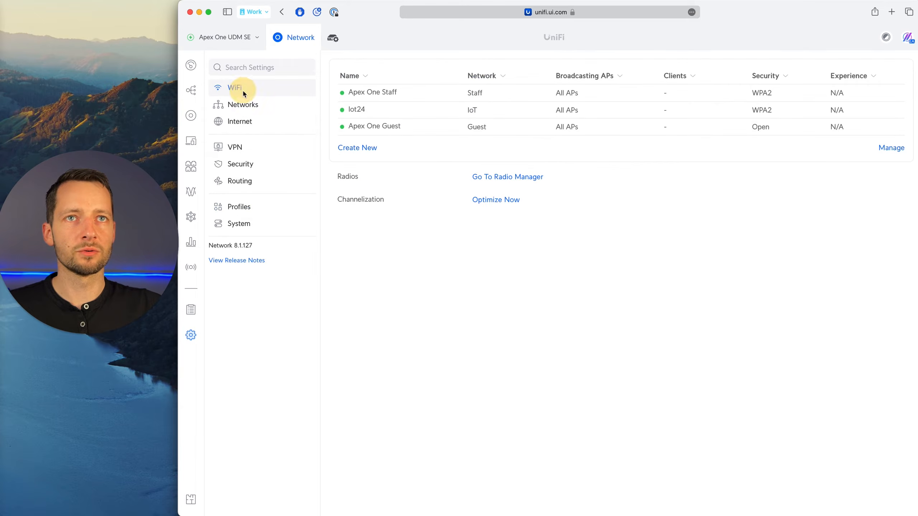
left_click(398, 127)
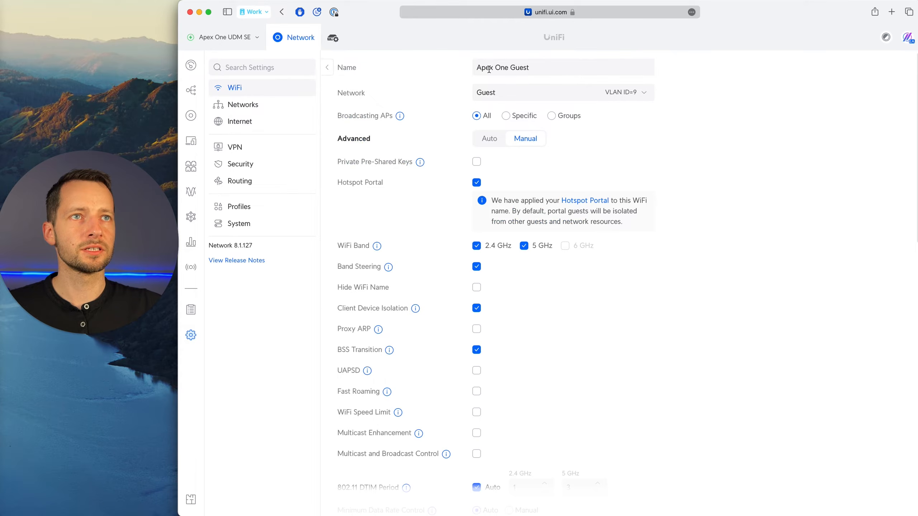
scroll(545, 288, "down", 5)
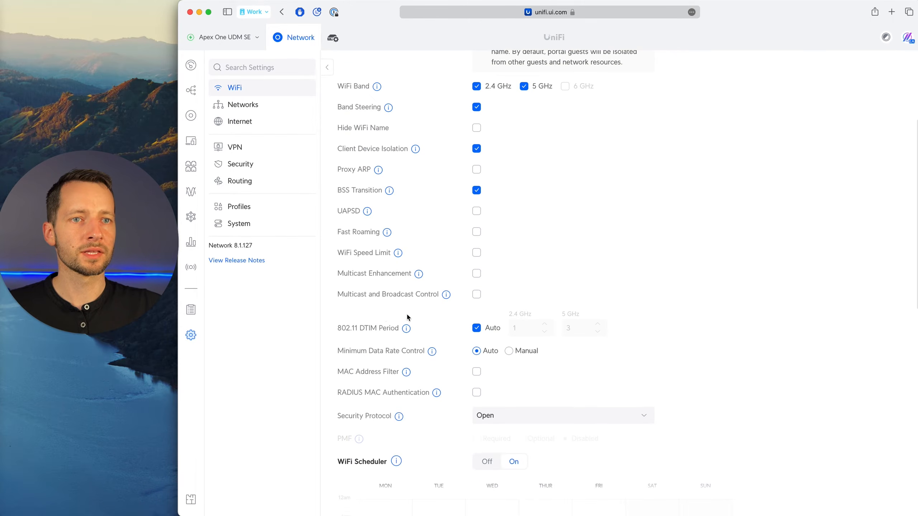
scroll(406, 313, "down", 3)
scroll(363, 309, "up", 2)
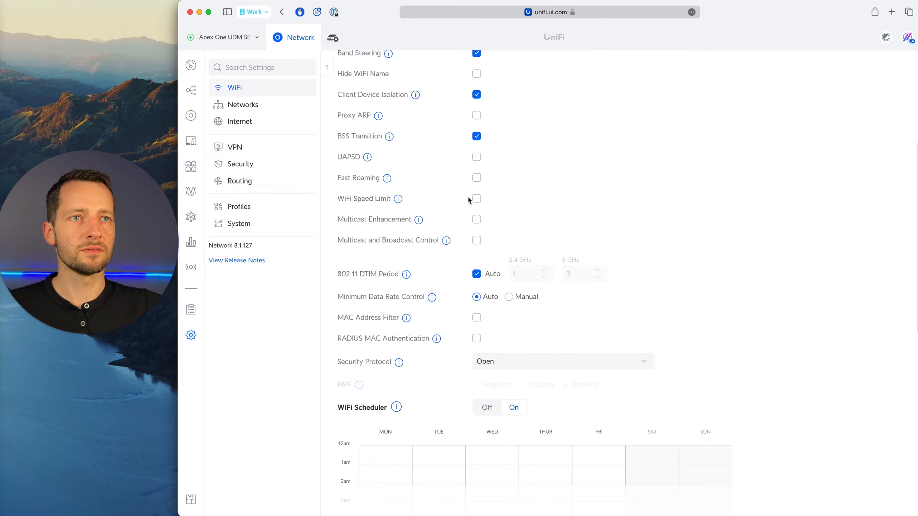
left_click(475, 199)
left_click(560, 260)
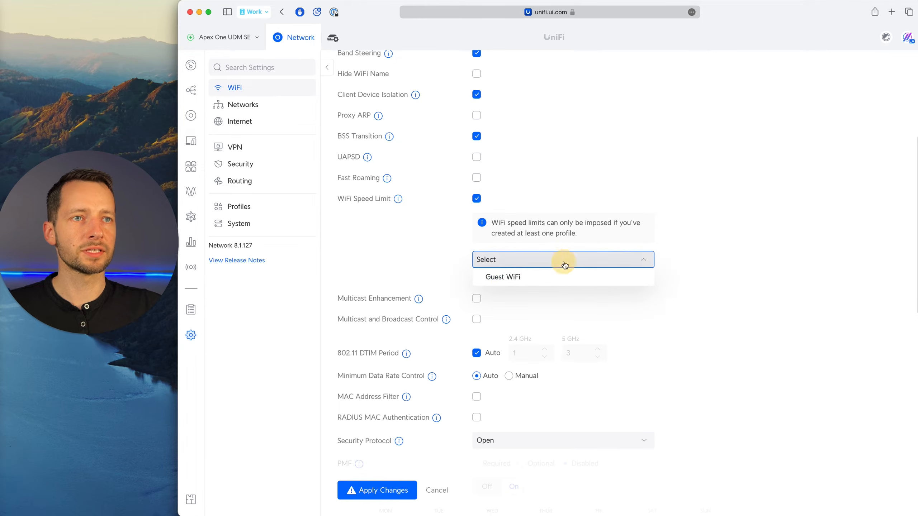
left_click(527, 279)
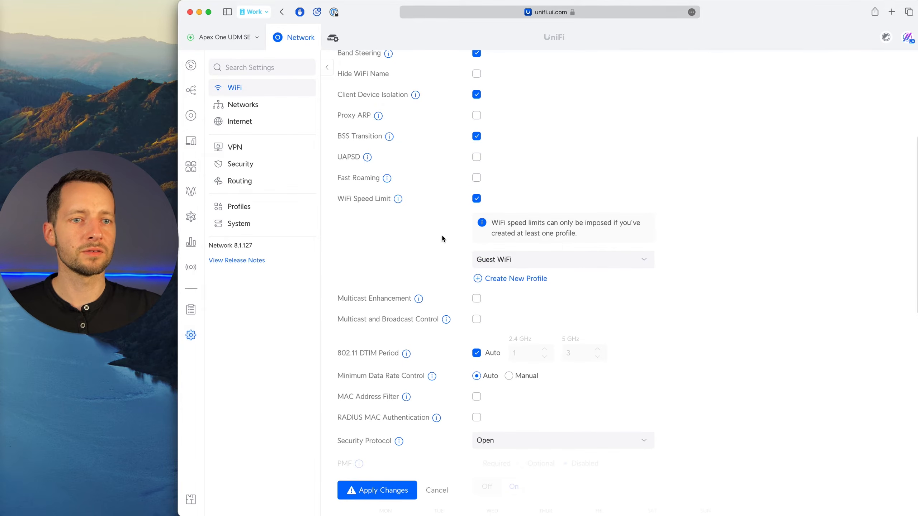
scroll(465, 290, "down", 2)
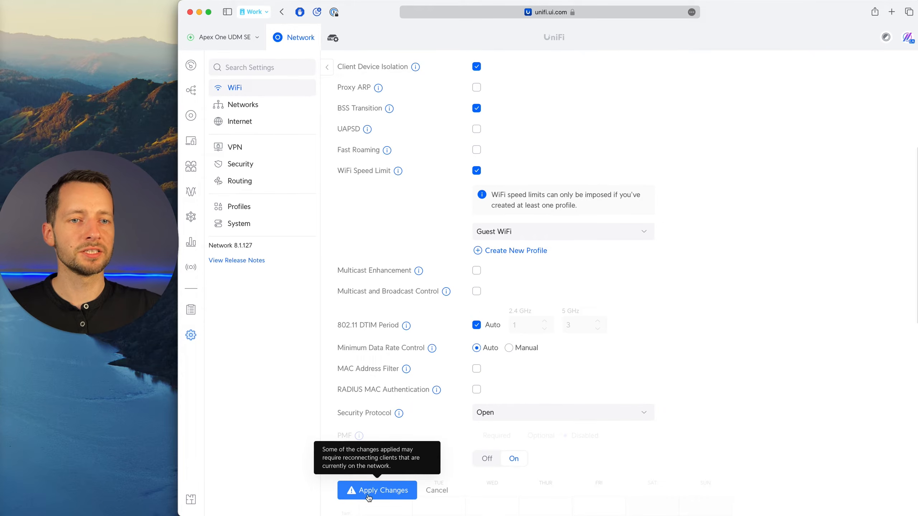
left_click(354, 495)
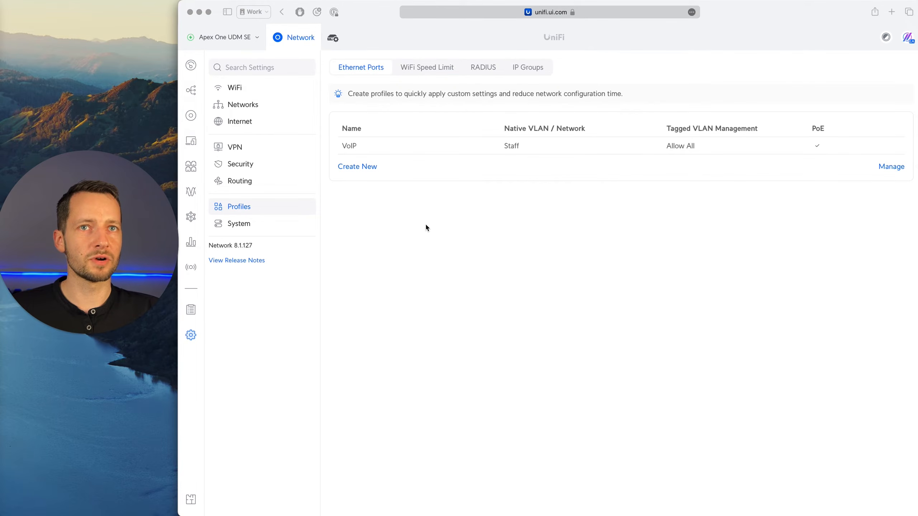
Look over the UniFi devices, the client devices and the ports of the USW-Pro-Max-16 switch.
left_click(191, 117)
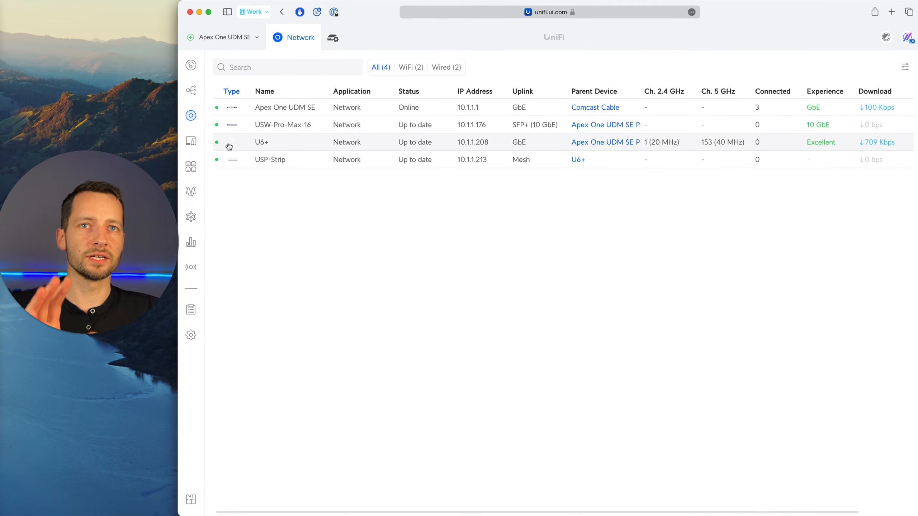
left_click(190, 141)
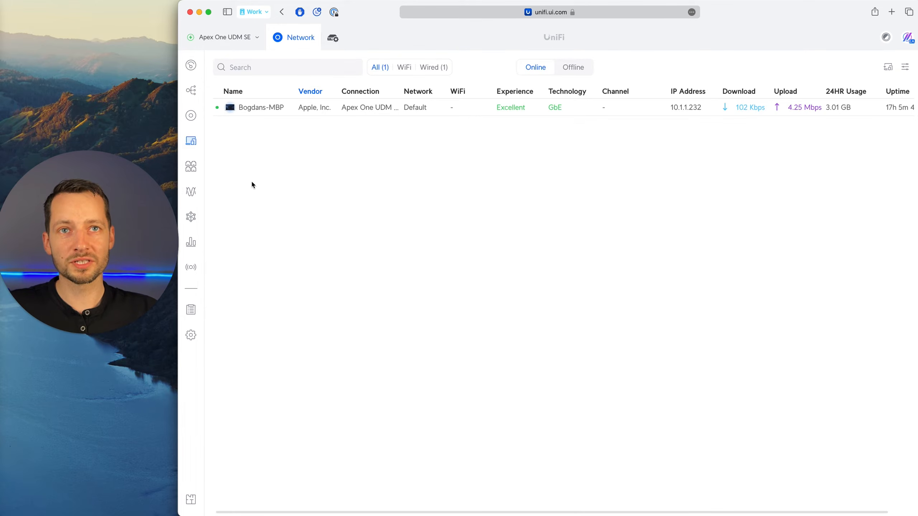
left_click(191, 167)
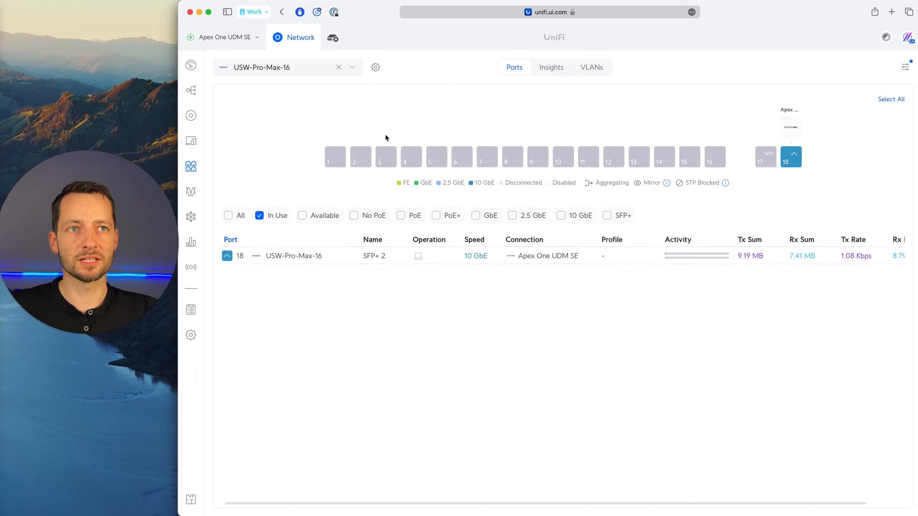
left_click(409, 158)
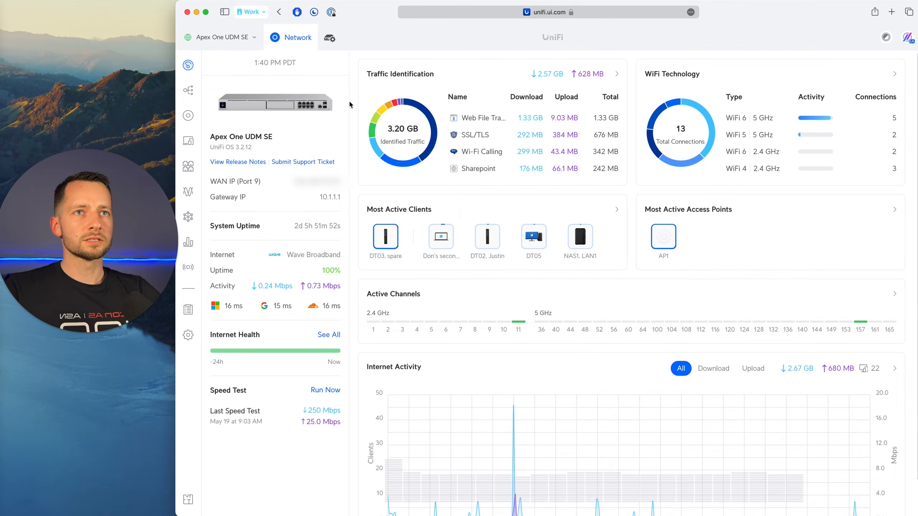
Examine the network topology with internet traffic shown, from the internet connection down to the clients.
left_click(188, 91)
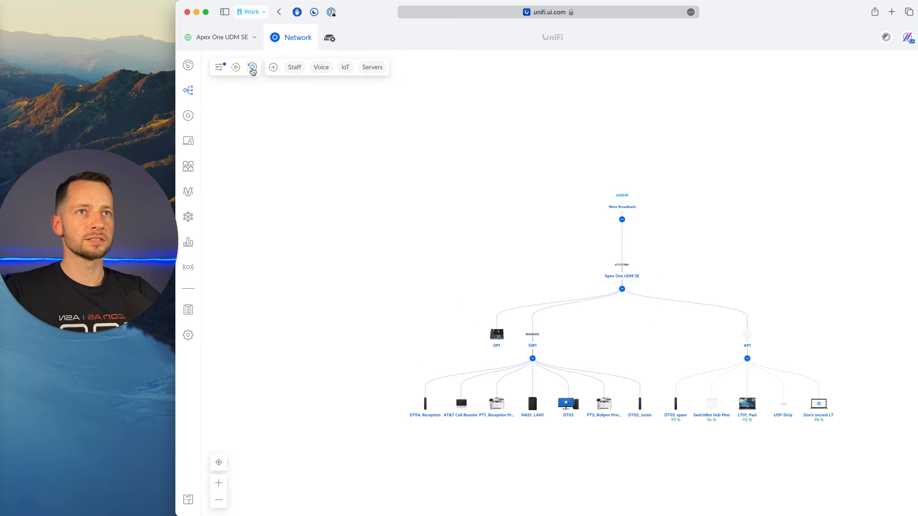
left_click_drag(614, 336, 579, 362)
scroll(514, 327, "up", 2)
left_click_drag(518, 321, 446, 242)
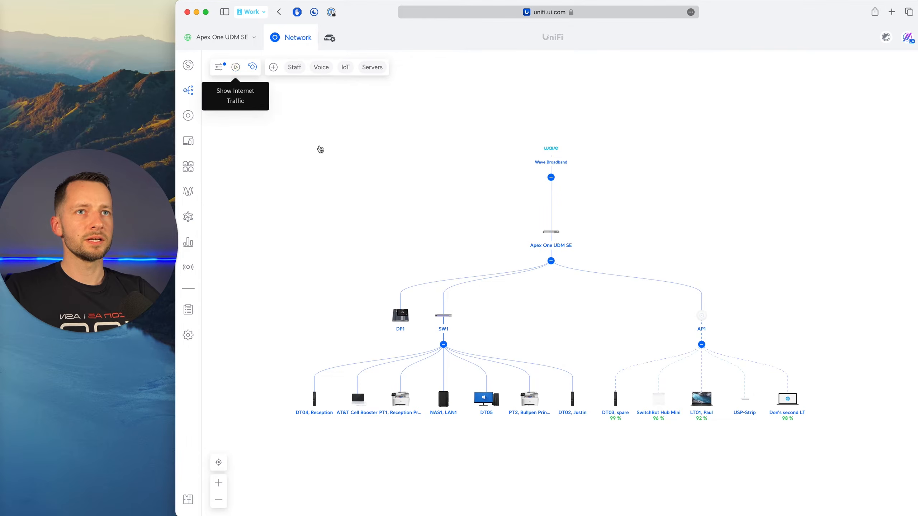
scroll(568, 333, "up", 2)
left_click_drag(592, 352, 580, 334)
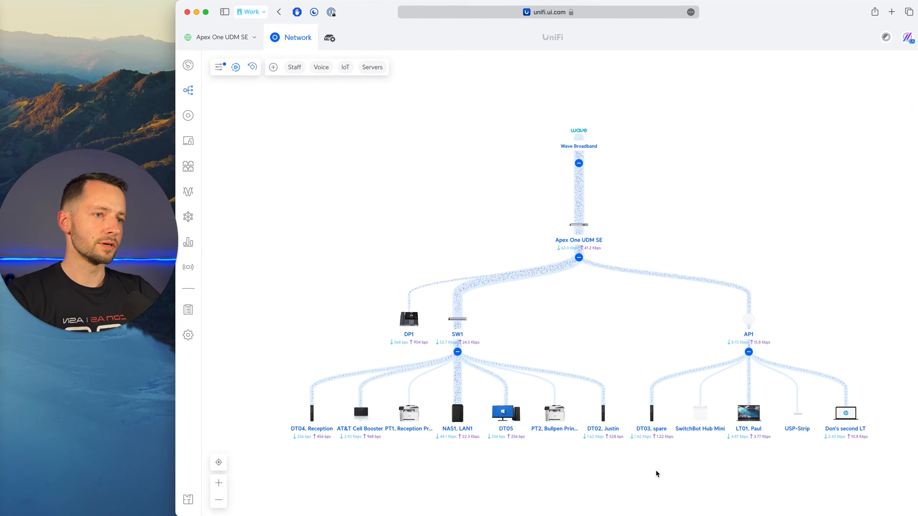
Change the icon of PT2, Bullpen Printer to HP Color LaserJet MFP M277dw and open the printer's settings.
left_click(563, 405)
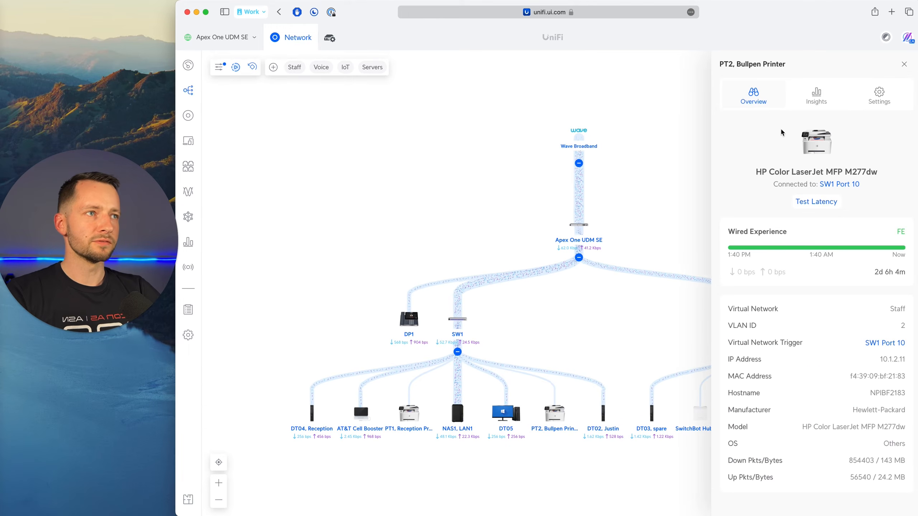
left_click(818, 163)
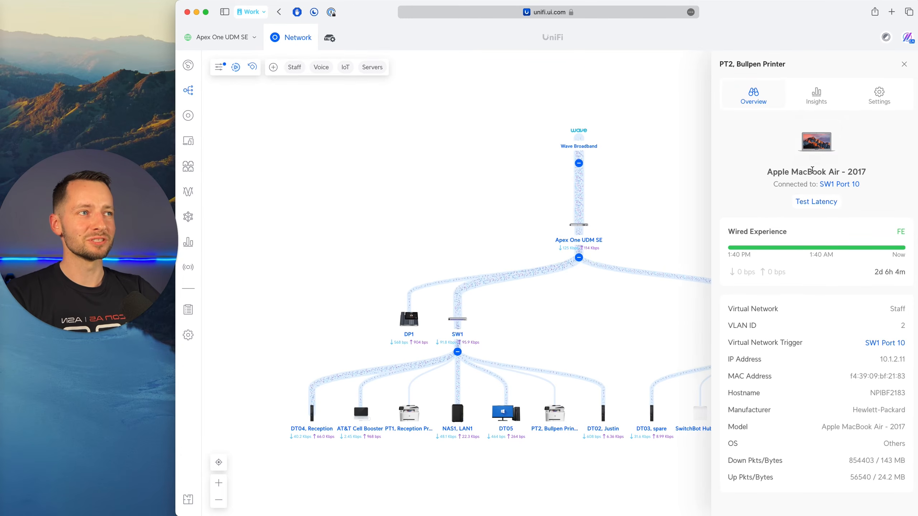
left_click(820, 162)
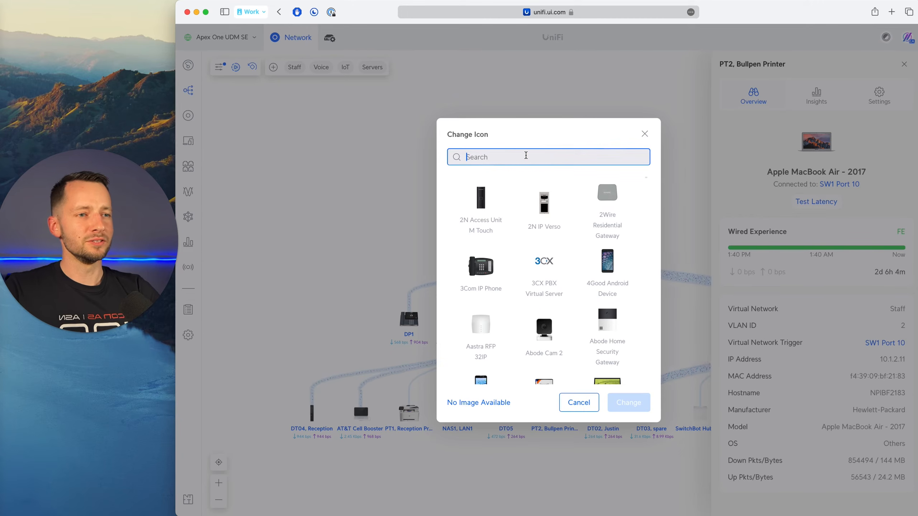
type("hp")
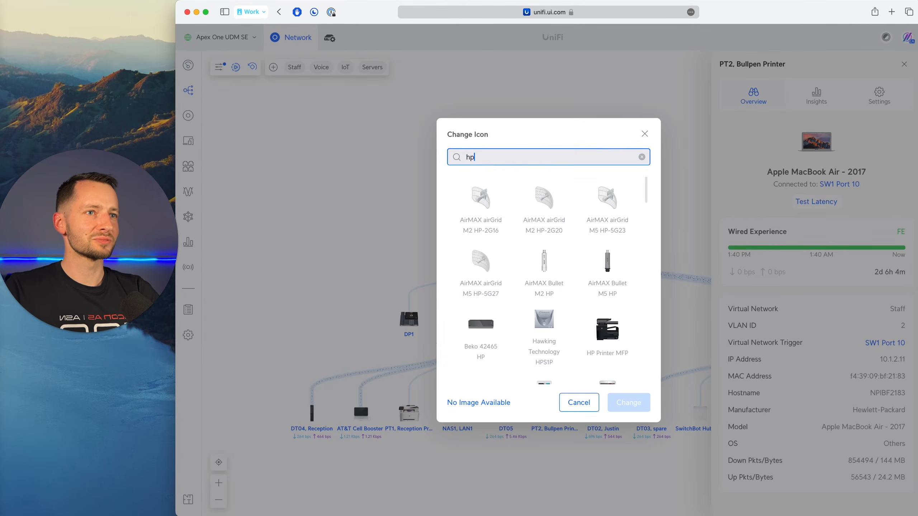
scroll(469, 326, "down", 3)
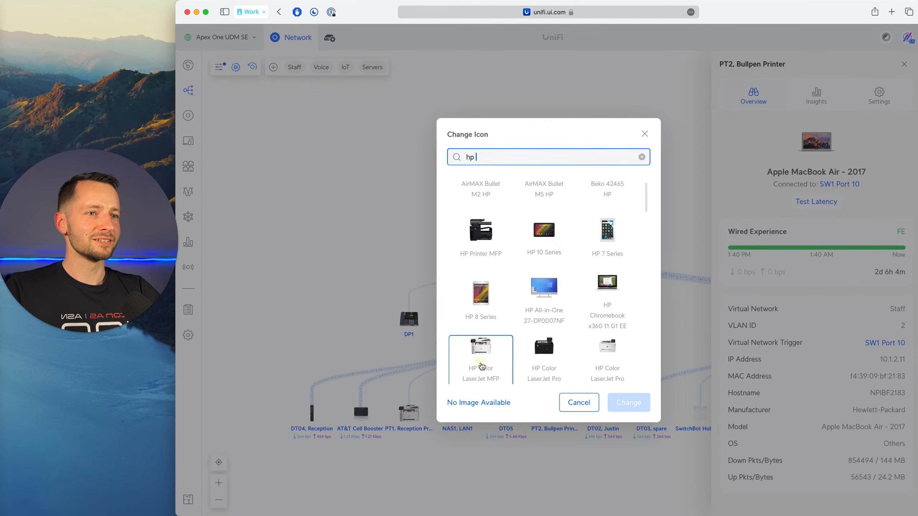
left_click(488, 336)
left_click(629, 402)
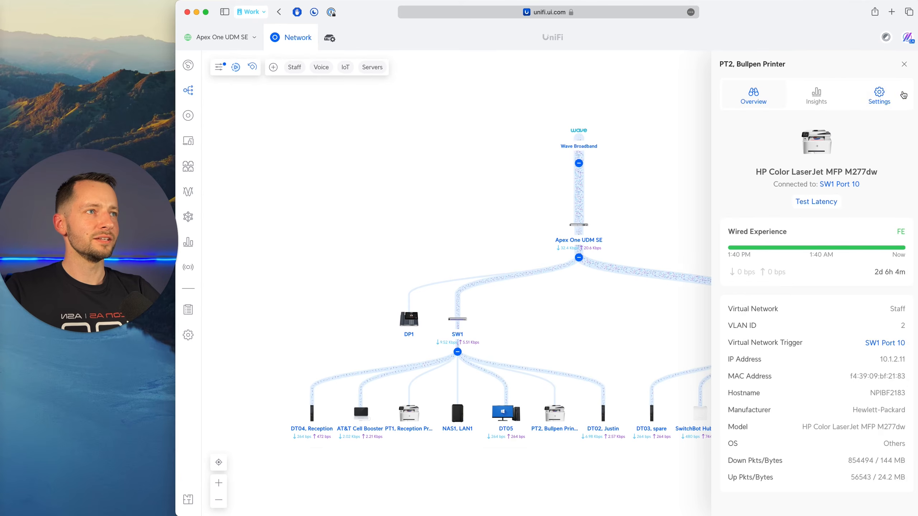
left_click(879, 95)
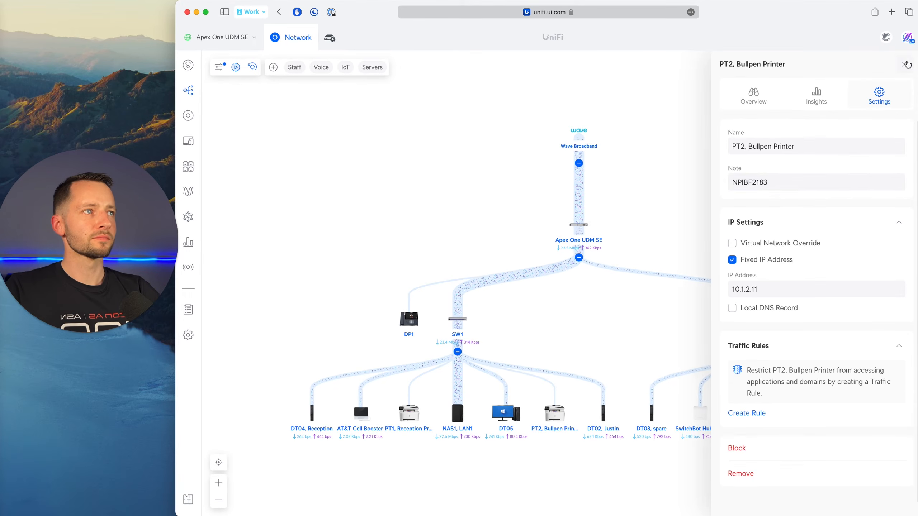
Close the printer's settings and view the overview of the SW1 switch in the topology.
left_click(906, 65)
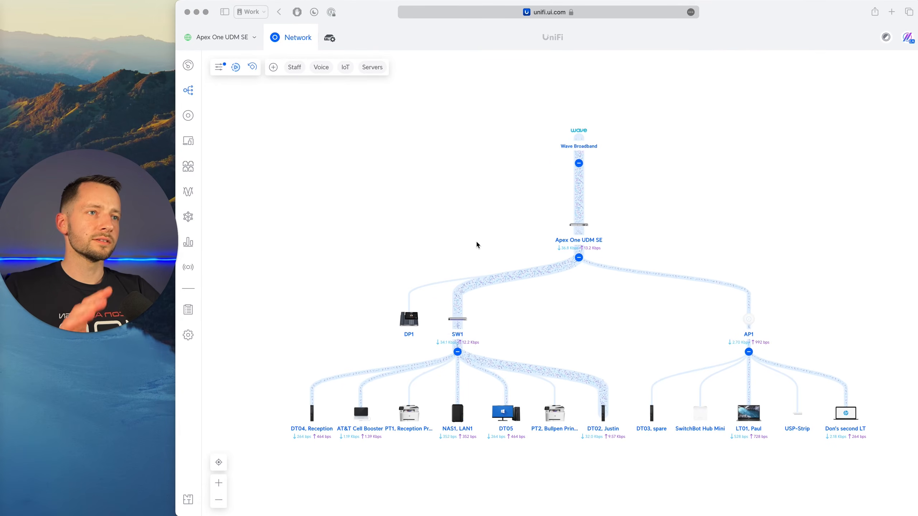
left_click(508, 321)
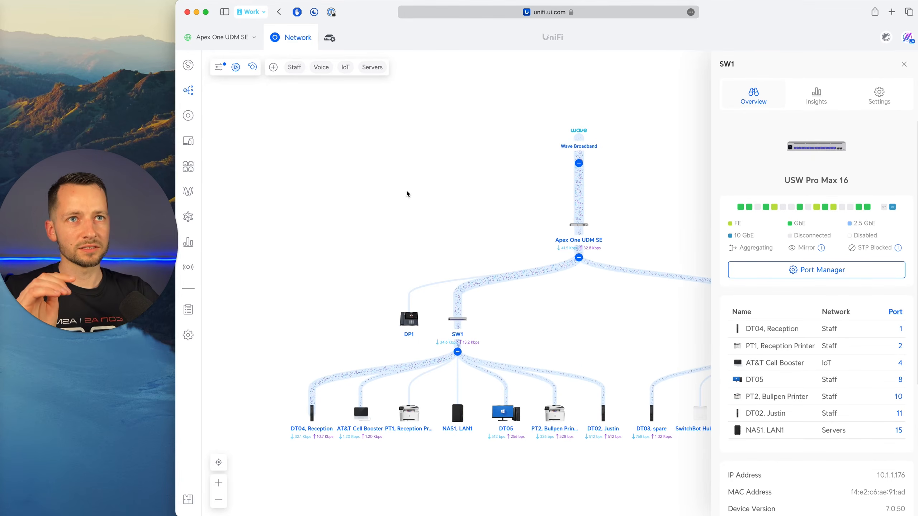
Try the Static IP configuration in the settings of the SW1 switch from the device list, and leave without applying.
left_click(188, 116)
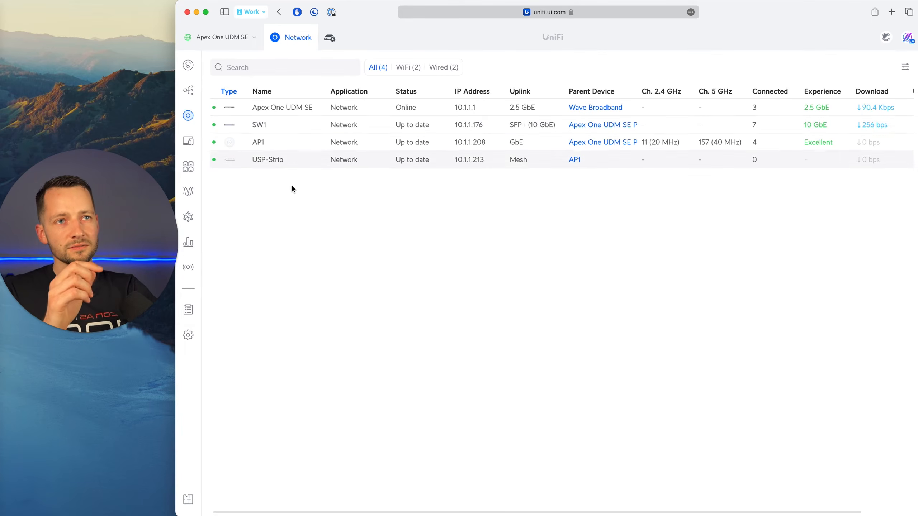
left_click(292, 133)
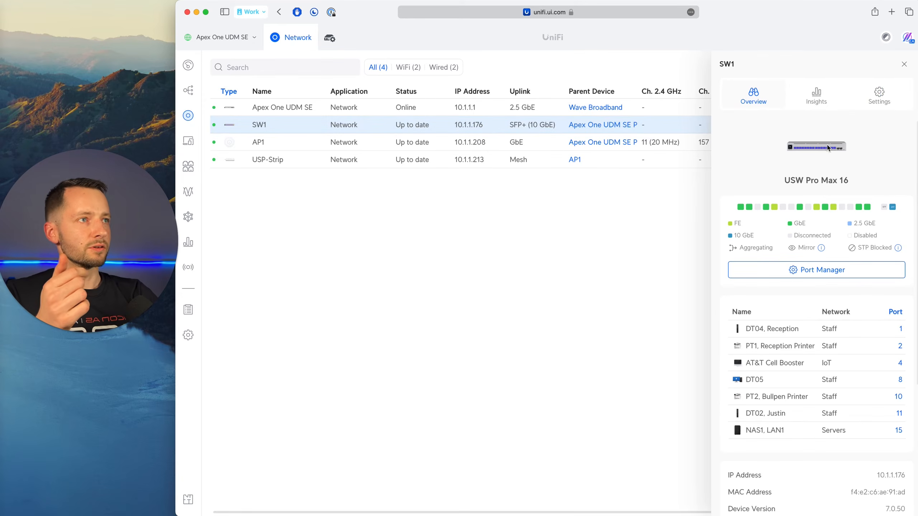
left_click(879, 99)
scroll(793, 338, "down", 3)
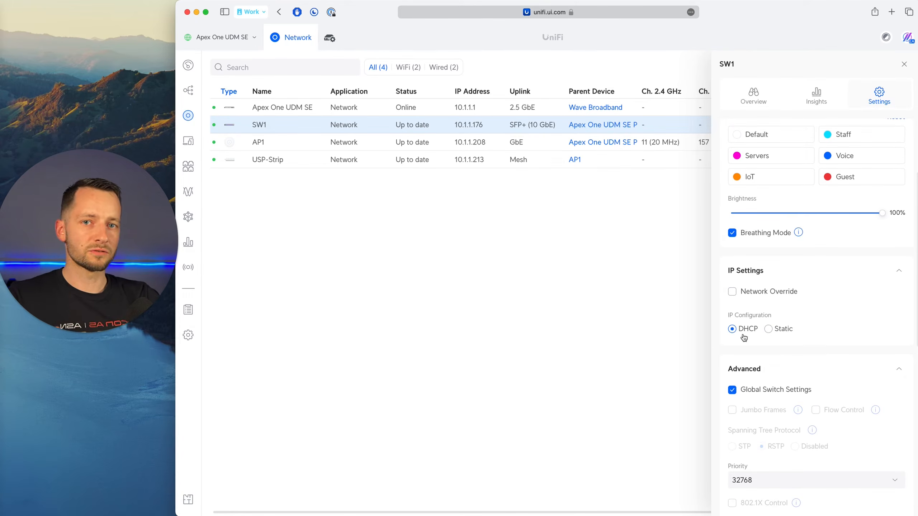
left_click(773, 334)
scroll(773, 331, "down", 2)
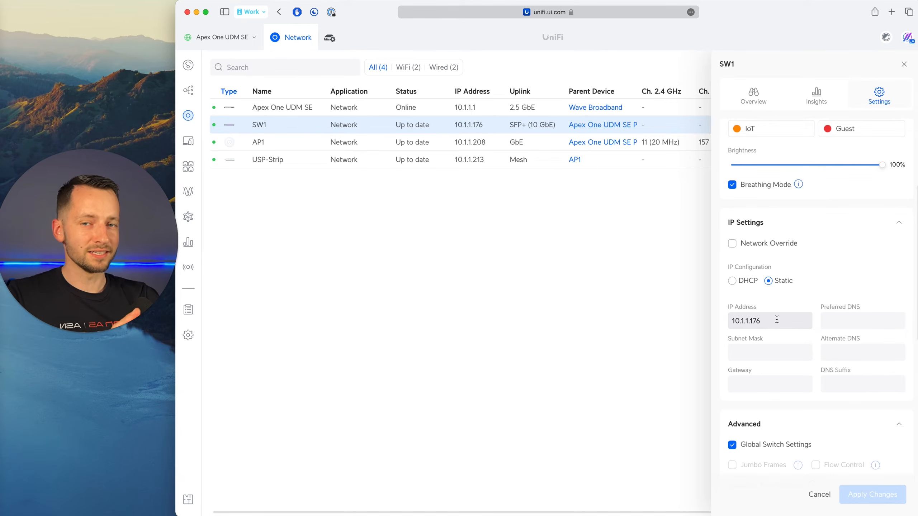
left_click(904, 64)
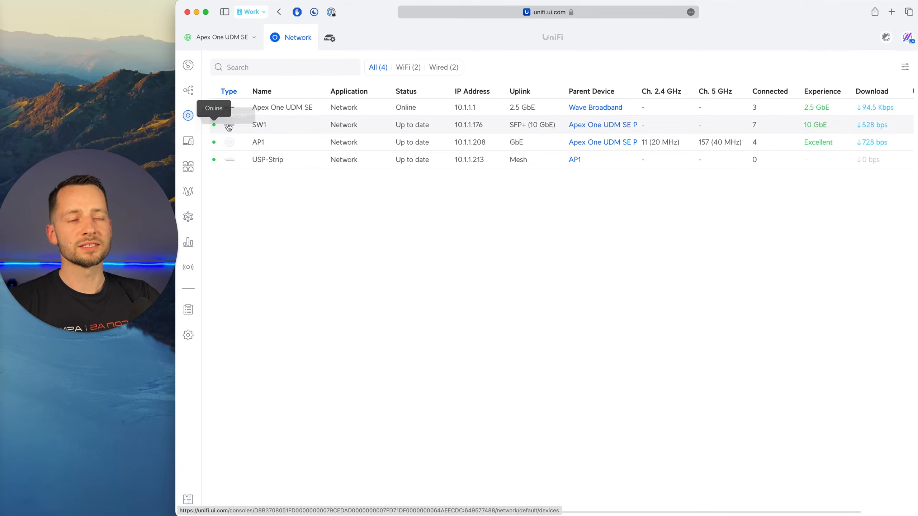
left_click(295, 128)
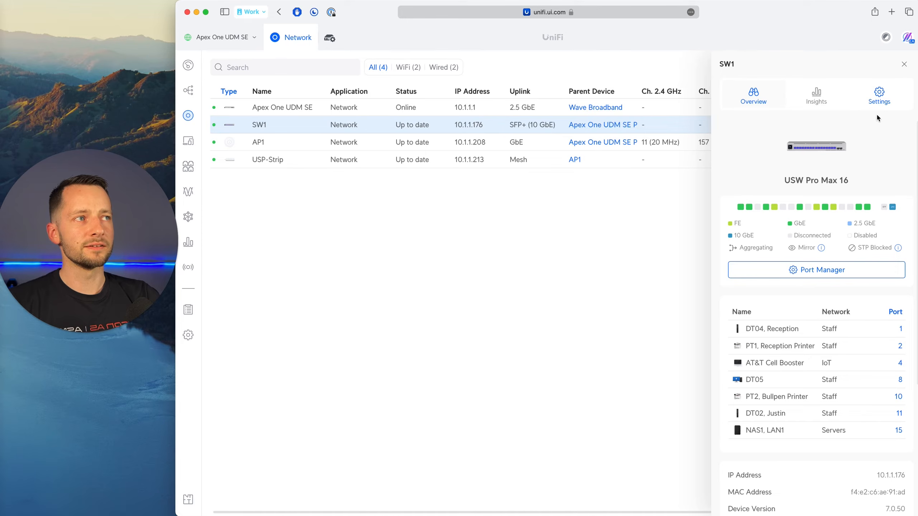
left_click(904, 64)
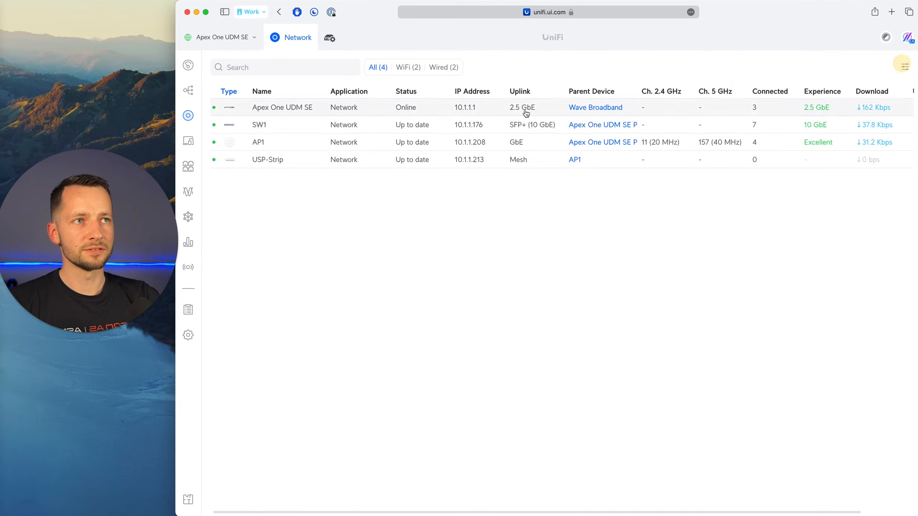
Open the settings of the AT&T Cell Booster among the client devices and enable its fixed IP address.
left_click(188, 141)
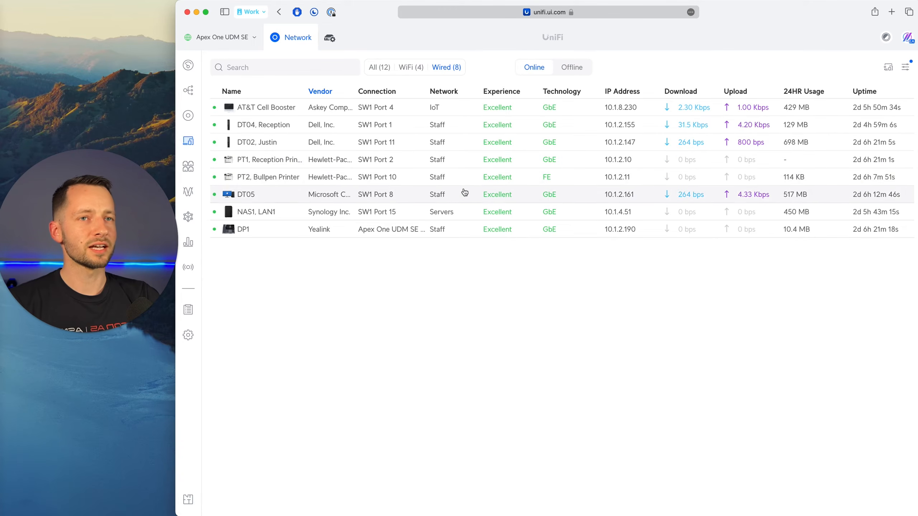
left_click(272, 109)
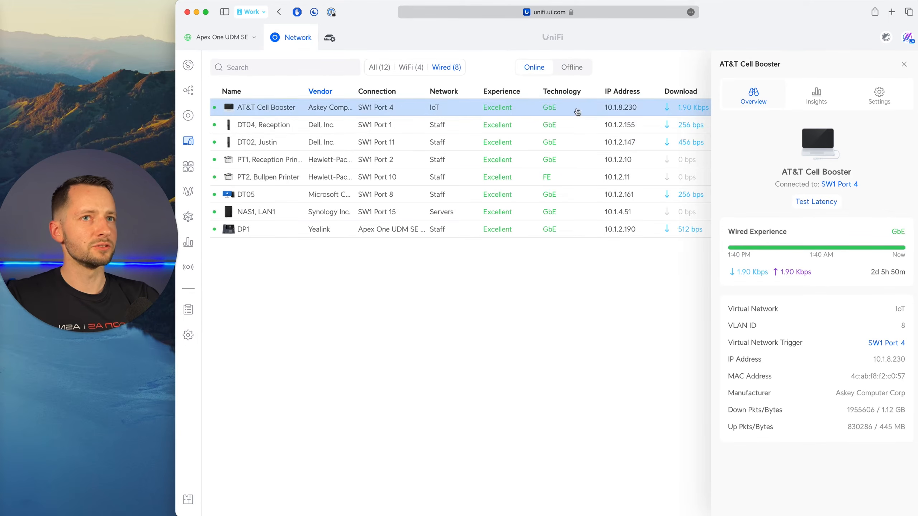
left_click(900, 100)
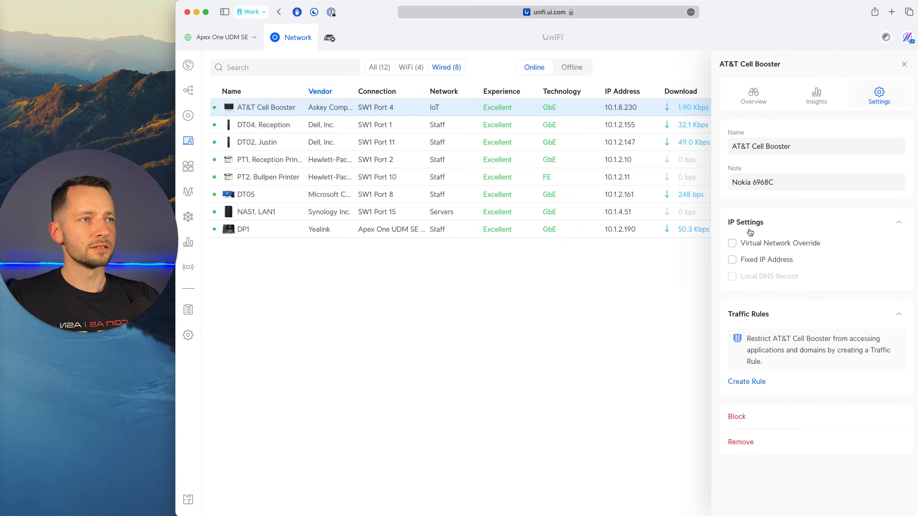
left_click(748, 260)
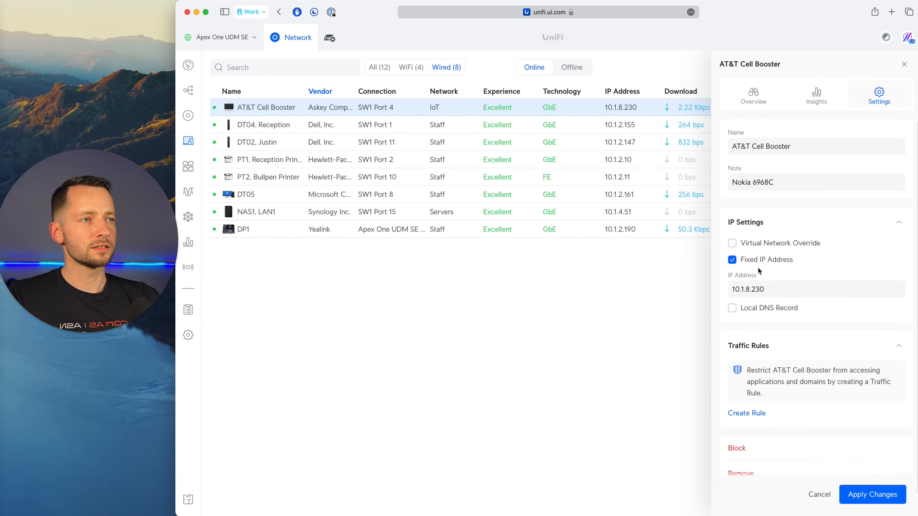
Enter 10.1.8.10 as the fixed IP address of the AT&T Cell Booster.
left_click(773, 291)
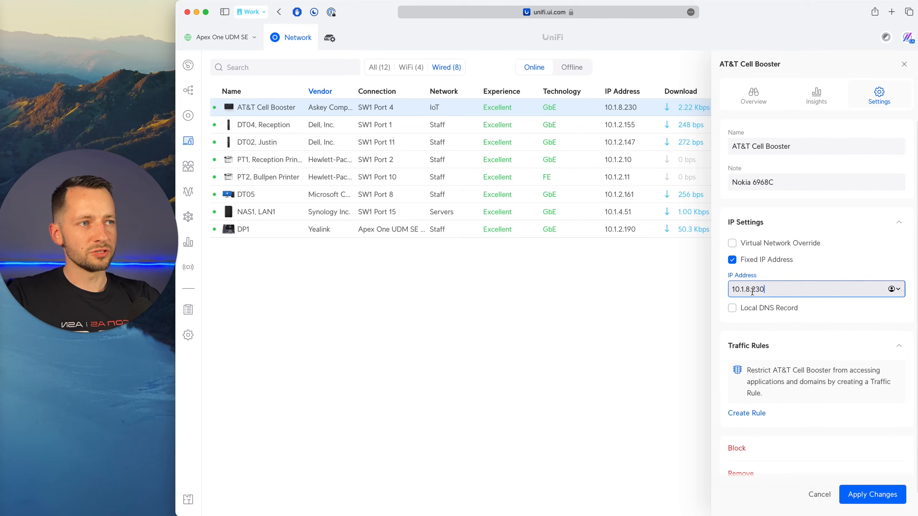
left_click_drag(753, 291, 771, 291)
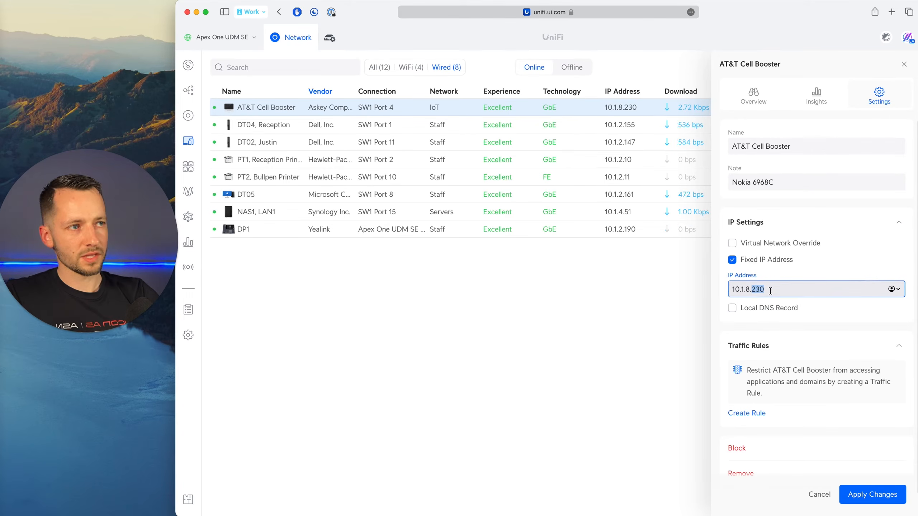
left_click(746, 292)
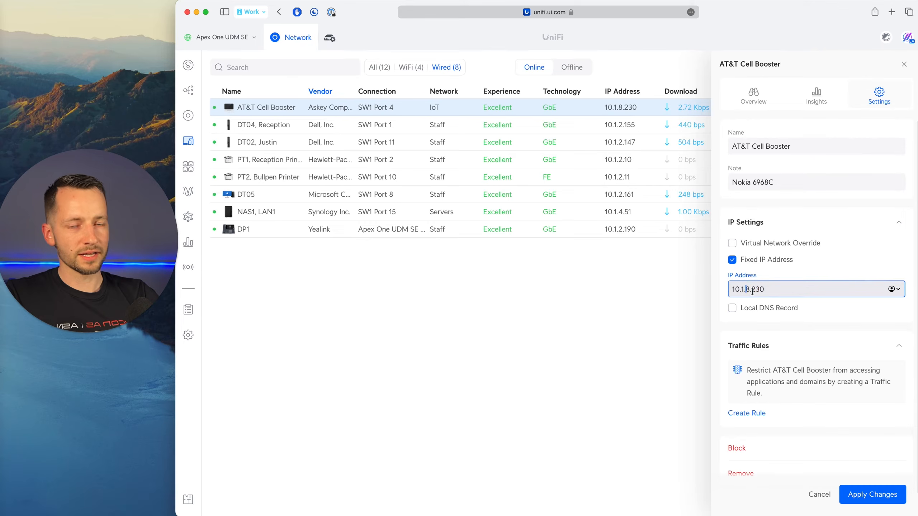
double_click(759, 290)
scroll(759, 290, "down", 1)
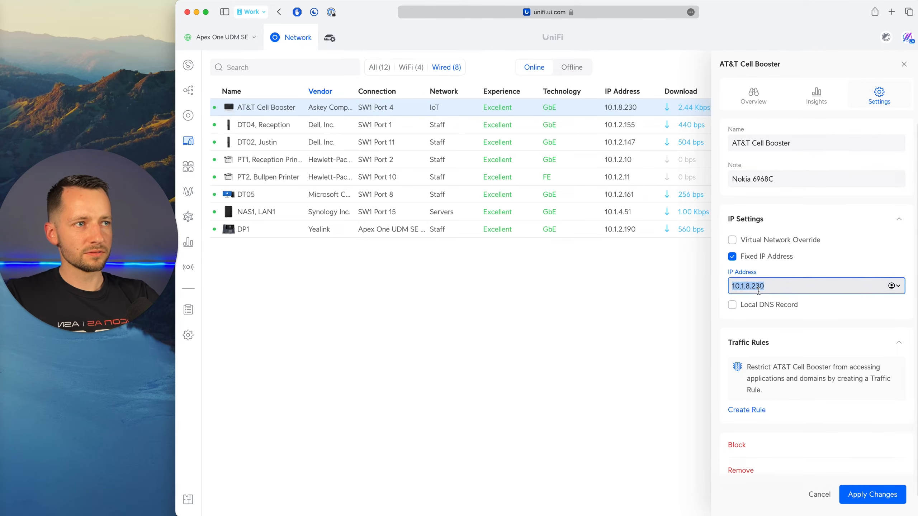
left_click(756, 285)
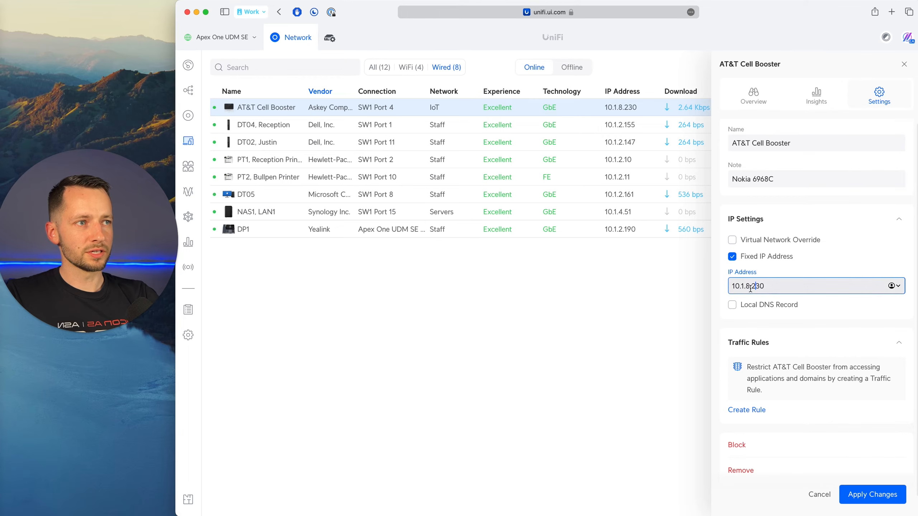
double_click(759, 286)
type("10")
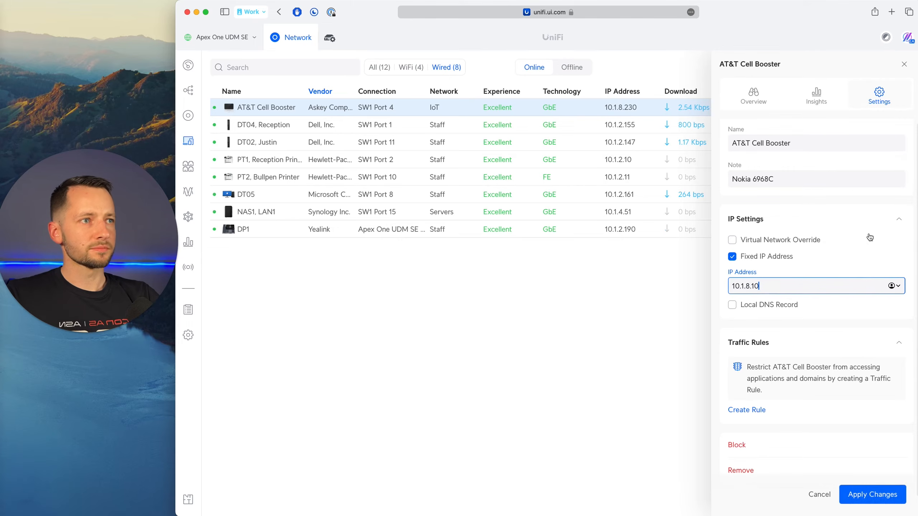
Turn the AT&T Cell Booster's fixed IP option off and on again, and close its settings without applying.
left_click(774, 260)
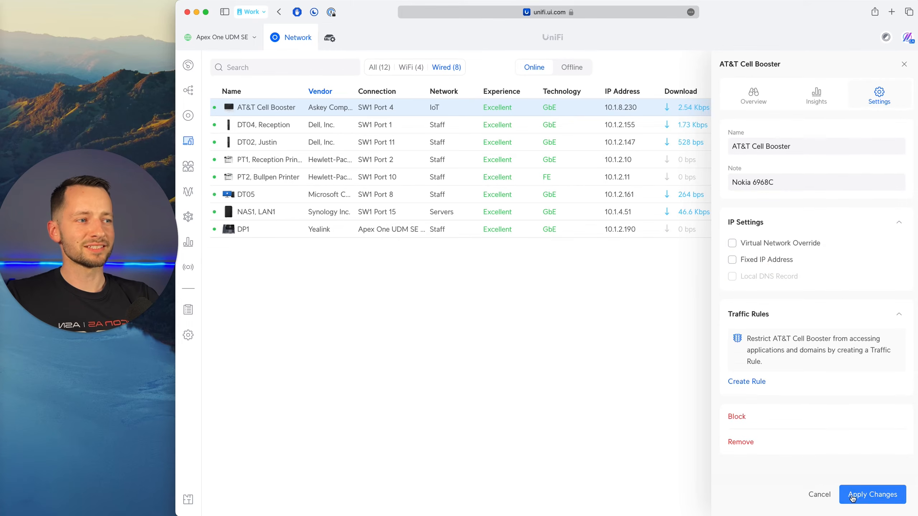
left_click(755, 259)
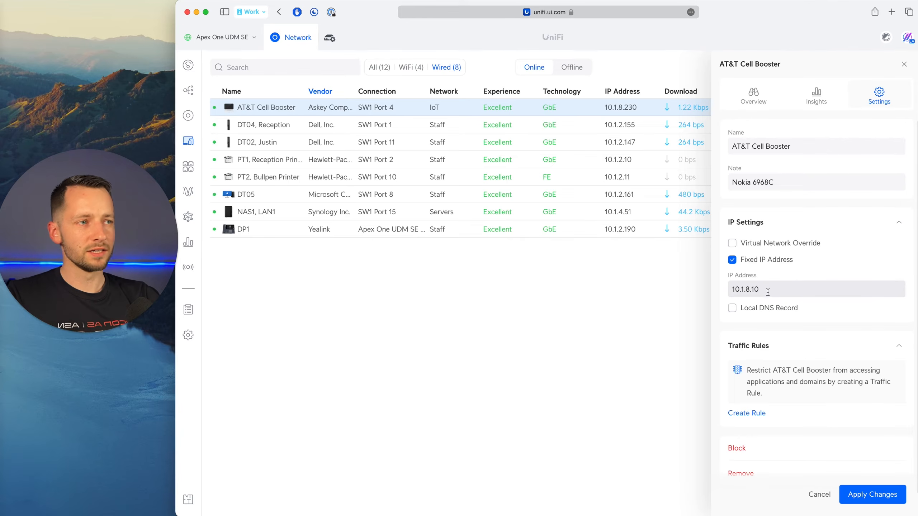
left_click(902, 67)
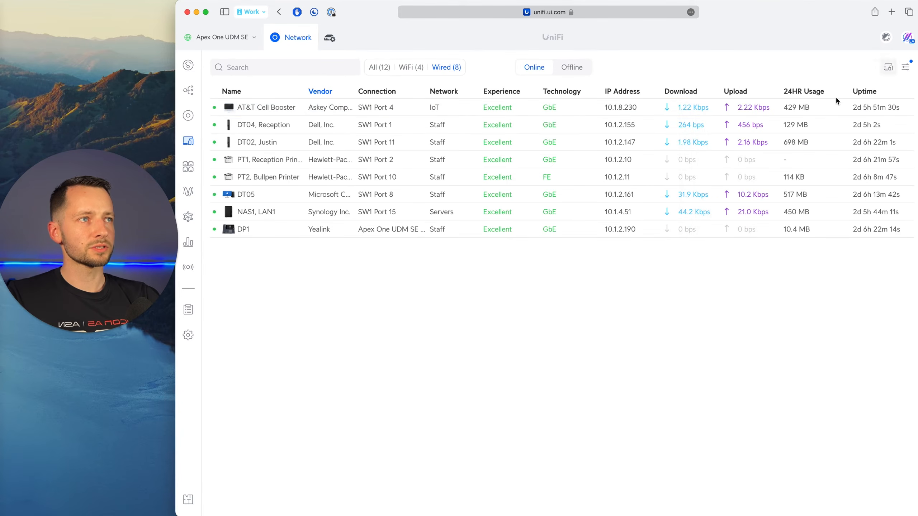
Review the fixed IP settings of PT1, Reception Printer and of NAS1, LAN1.
left_click(267, 164)
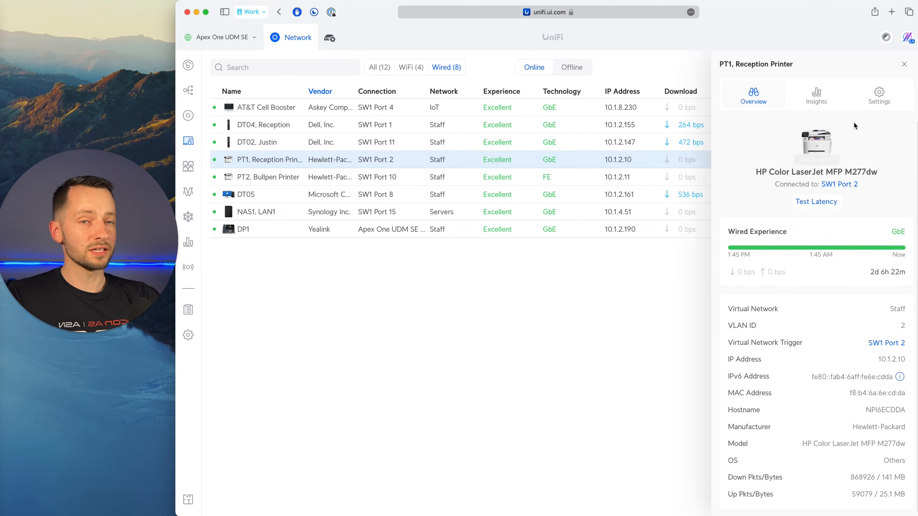
left_click(879, 96)
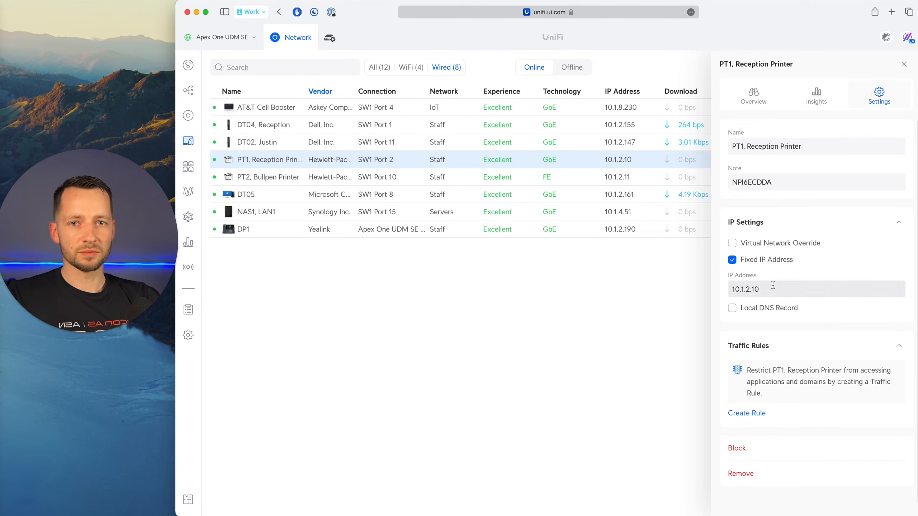
key("Escape")
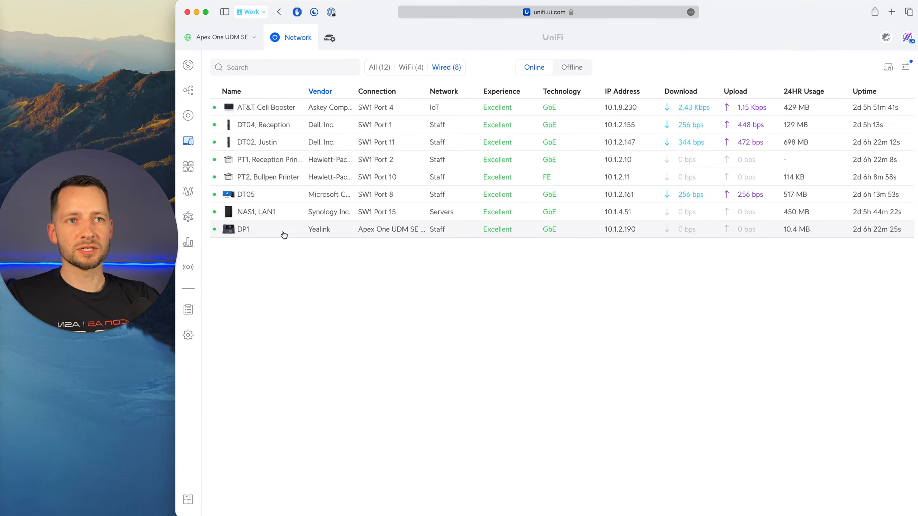
left_click(262, 212)
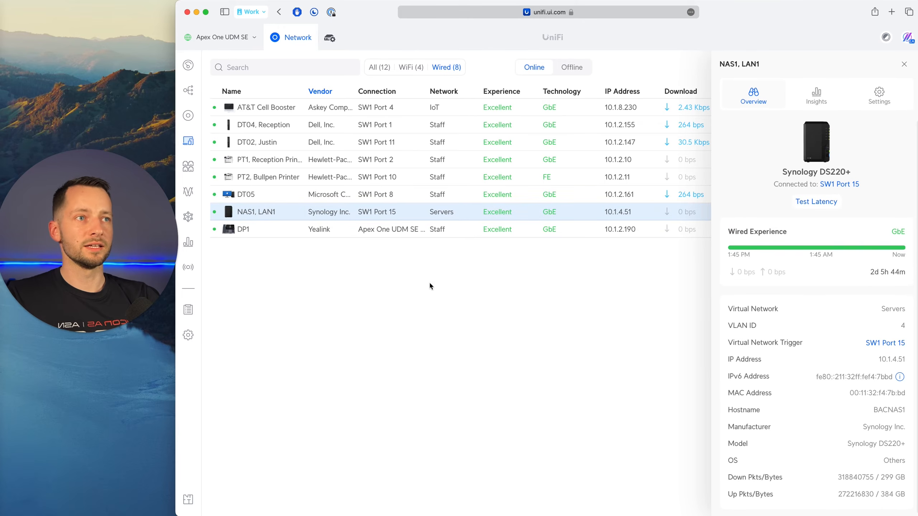
left_click(880, 97)
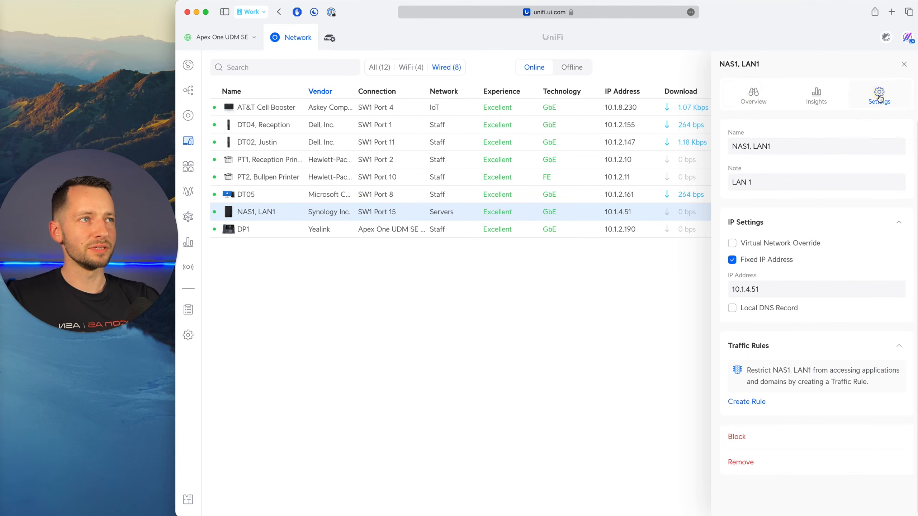
left_click(904, 64)
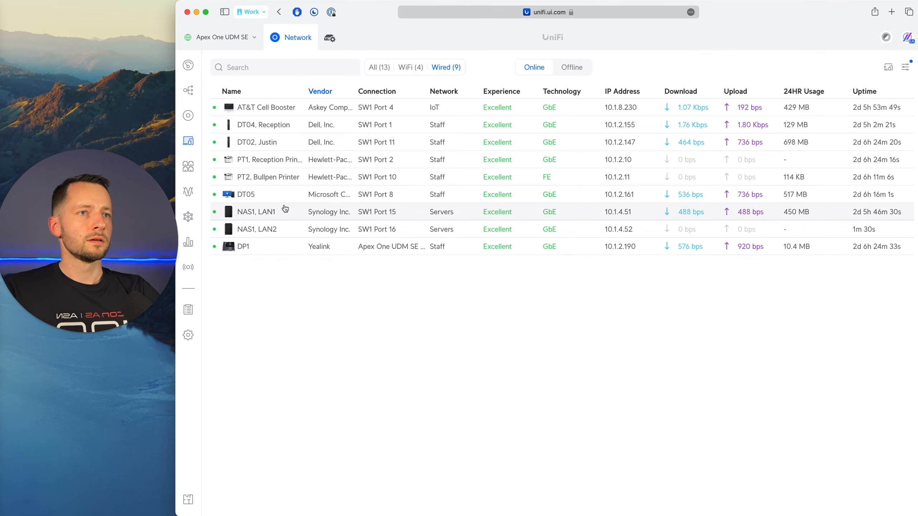
View PT2, Bullpen Printer's overview, switch to OneNote and compare it with the Staff/Main printer and NAS address ranges in the IP plan.
left_click(287, 180)
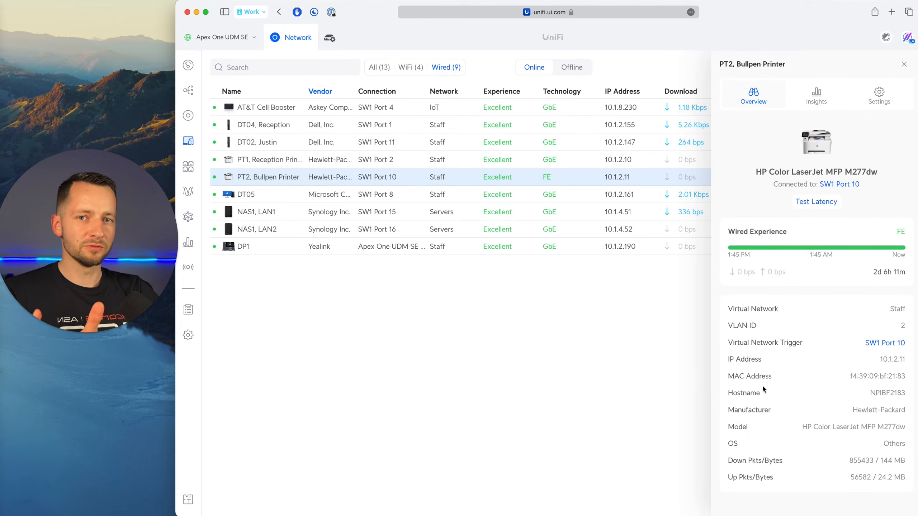
key("super+Tab")
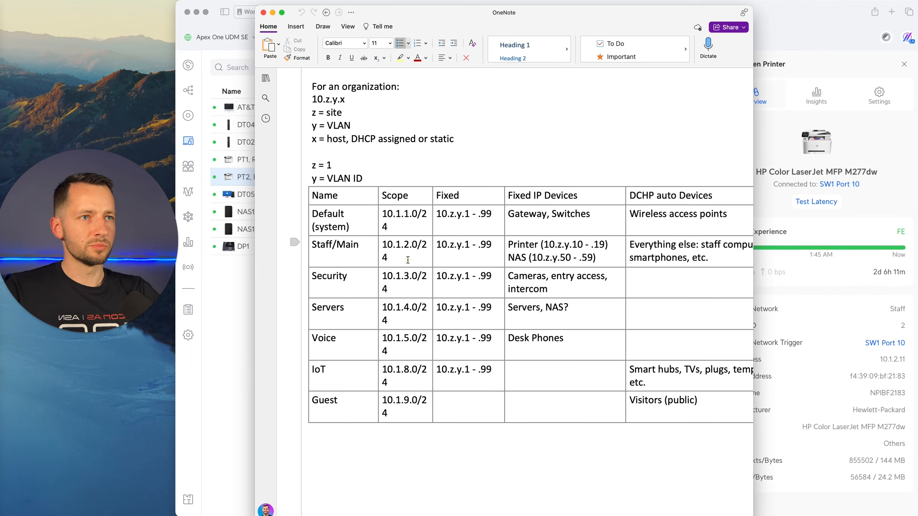
left_click(418, 245)
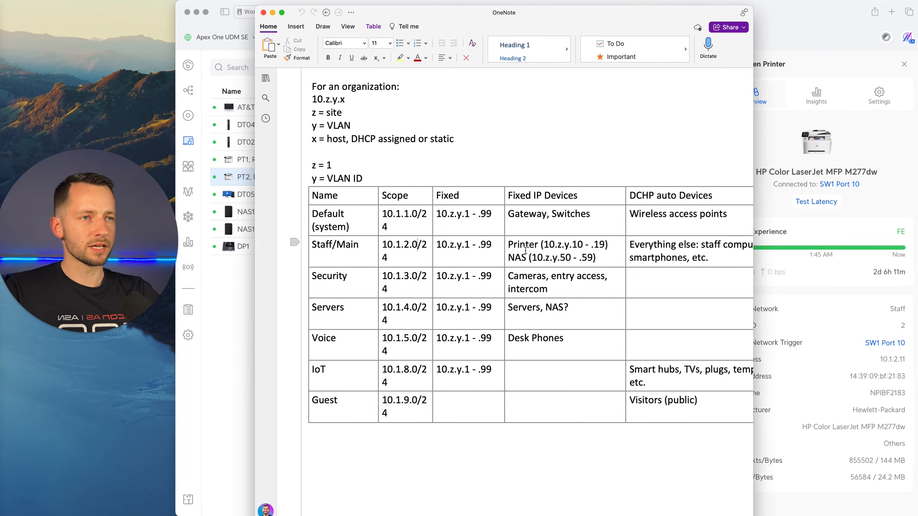
left_click_drag(615, 245, 501, 246)
left_click(565, 257)
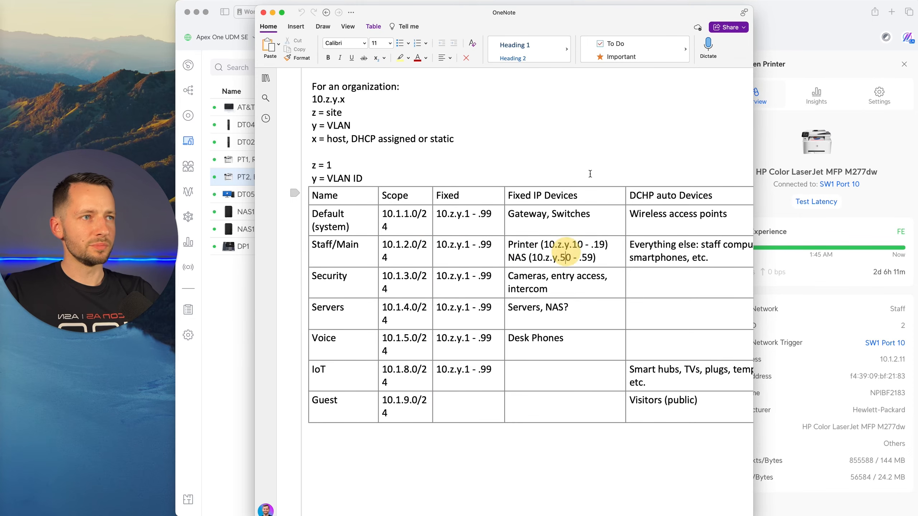
left_click_drag(627, 13, 603, 13)
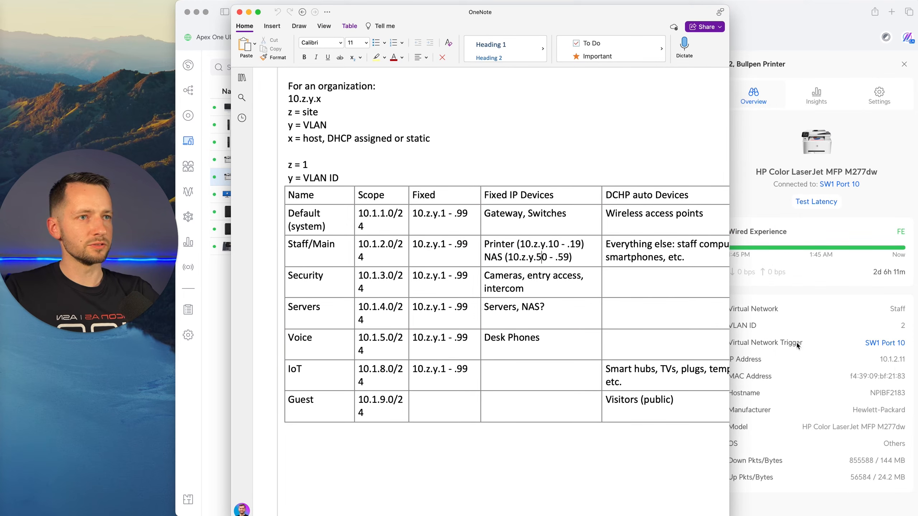
left_click_drag(584, 245, 477, 241)
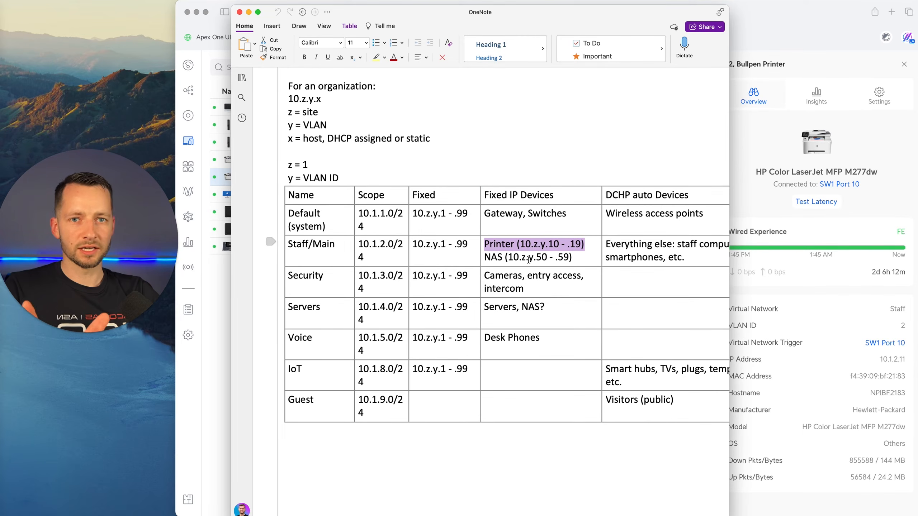
left_click_drag(581, 244, 531, 244)
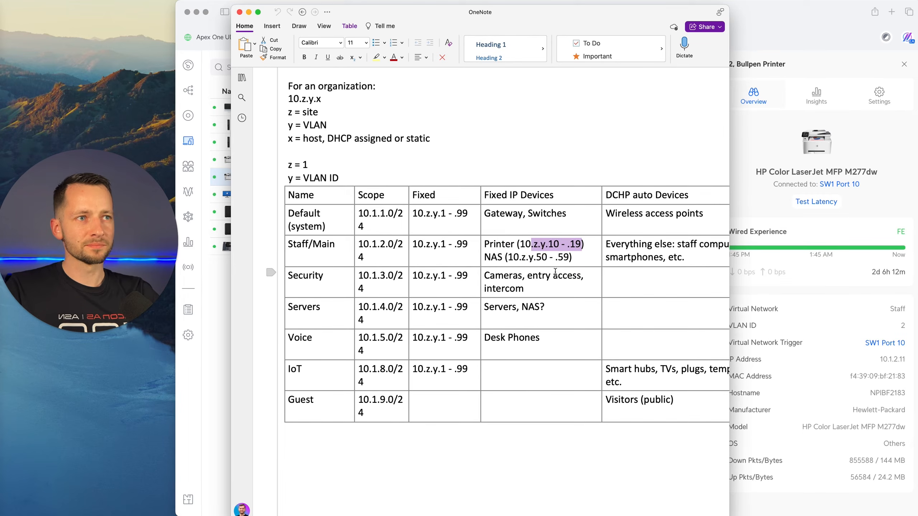
Check the NAS address range and the fixed IP range of the Staff/Main network in the IP plan.
left_click(549, 257)
left_click_drag(414, 244, 472, 248)
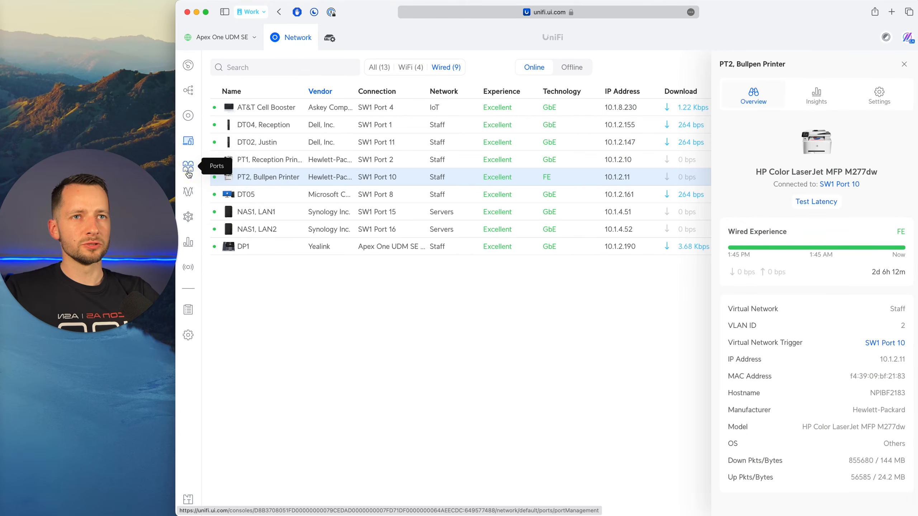
Switch back to UniFi, open the port overview and list all ports of the Apex One UDM SE.
left_click(188, 172)
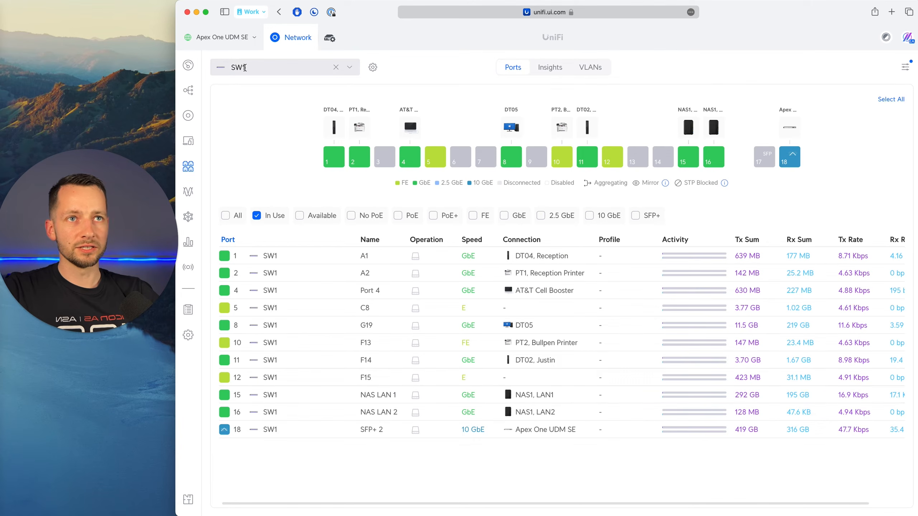
left_click(349, 69)
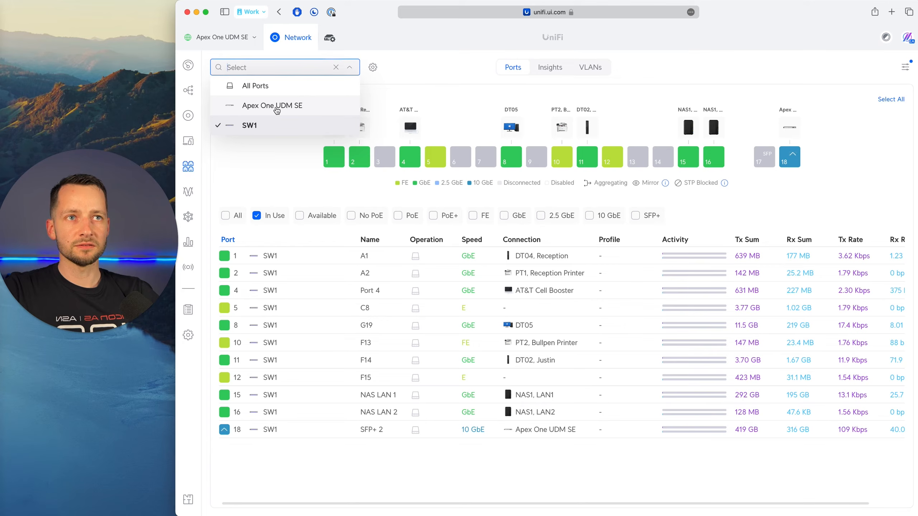
left_click(277, 110)
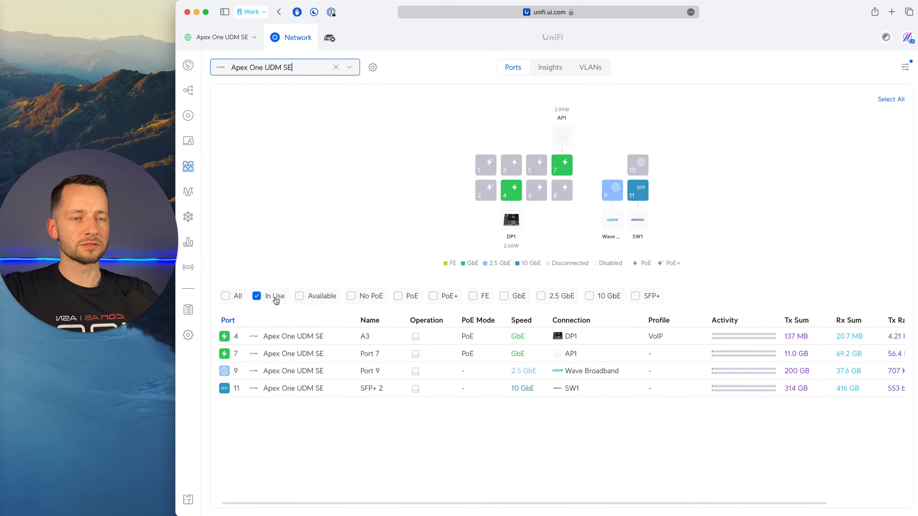
left_click(242, 300)
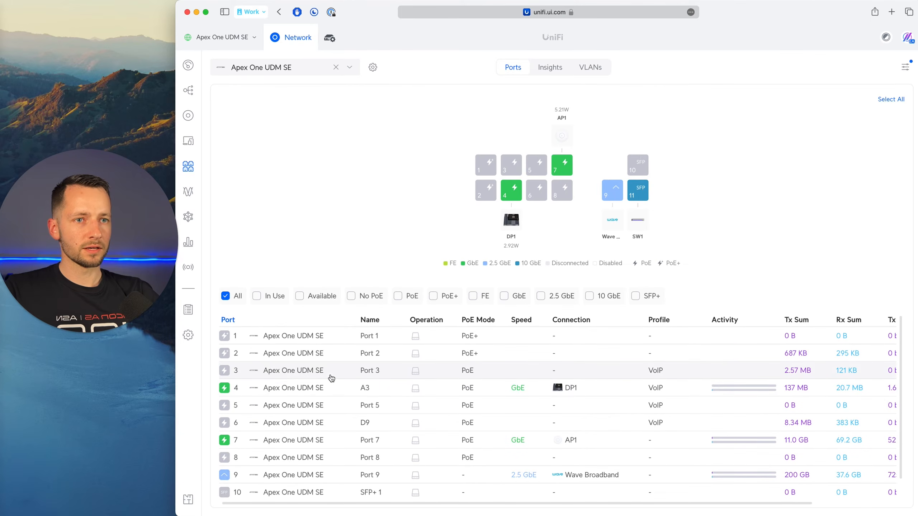
Open the settings of port 4 (A3) on the Apex One UDM SE and remove its VoIP Ethernet port profile.
left_click(304, 388)
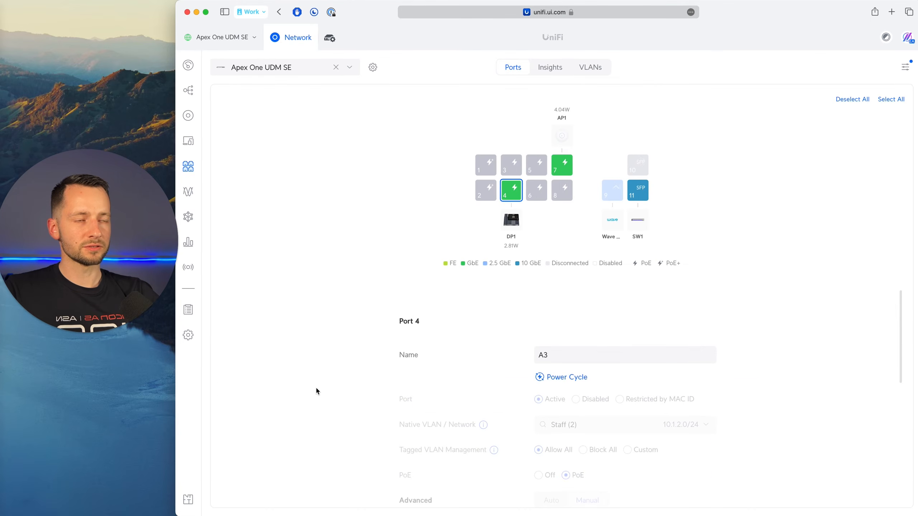
scroll(346, 380, "down", 2)
scroll(351, 377, "down", 3)
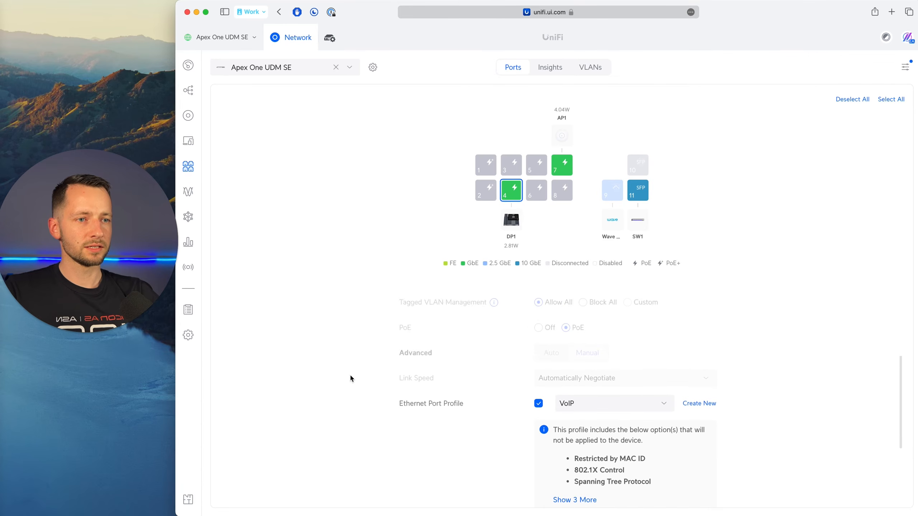
left_click(539, 379)
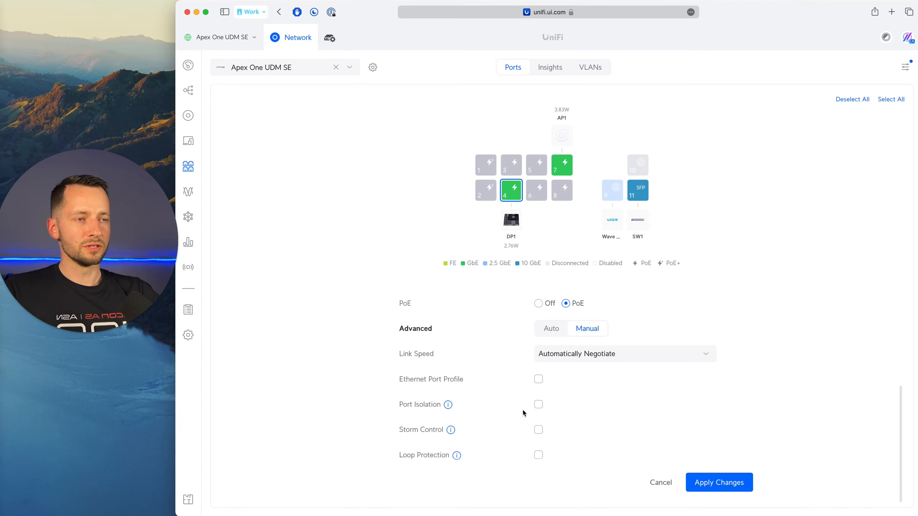
scroll(522, 341, "up", 2)
scroll(557, 365, "up", 2)
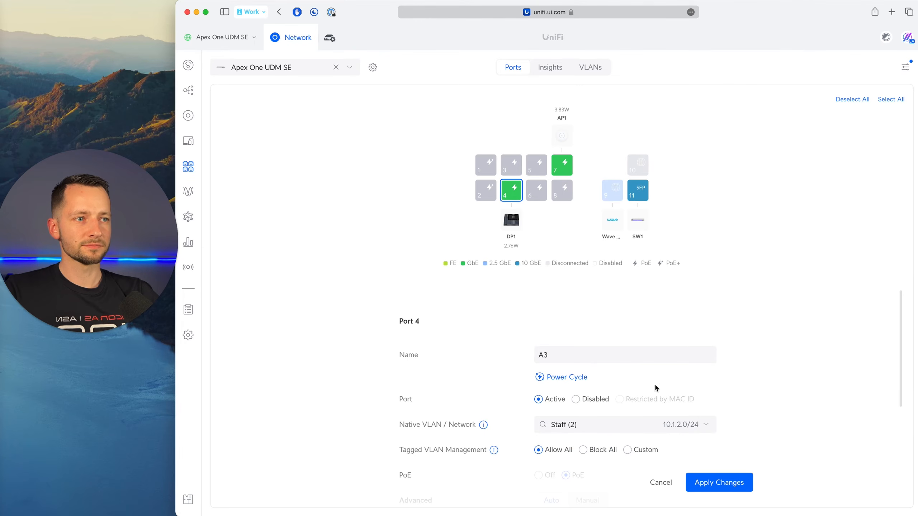
Review the settings and native VLAN choices of port 4, keeping Staff (2) selected.
scroll(654, 398, "down", 3)
scroll(614, 394, "up", 2)
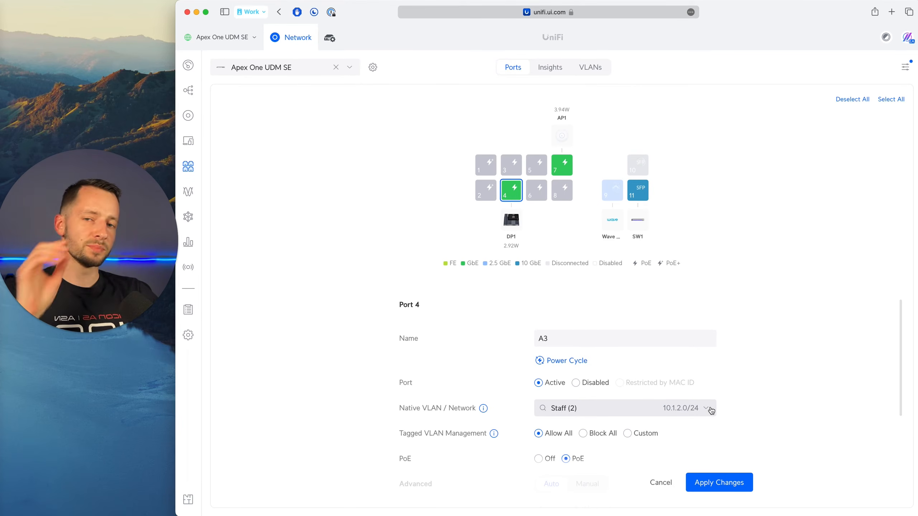
left_click(711, 410)
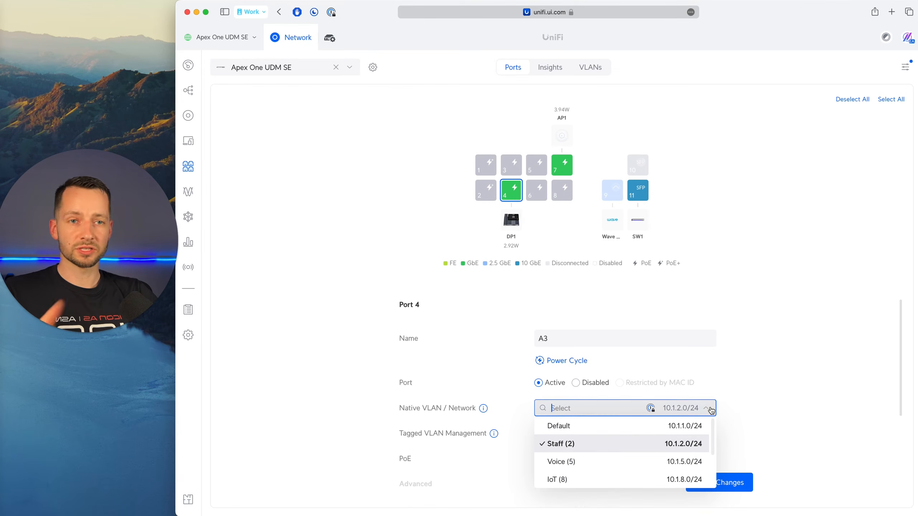
scroll(709, 412, "down", 2)
scroll(615, 408, "down", 1)
scroll(597, 390, "up", 1)
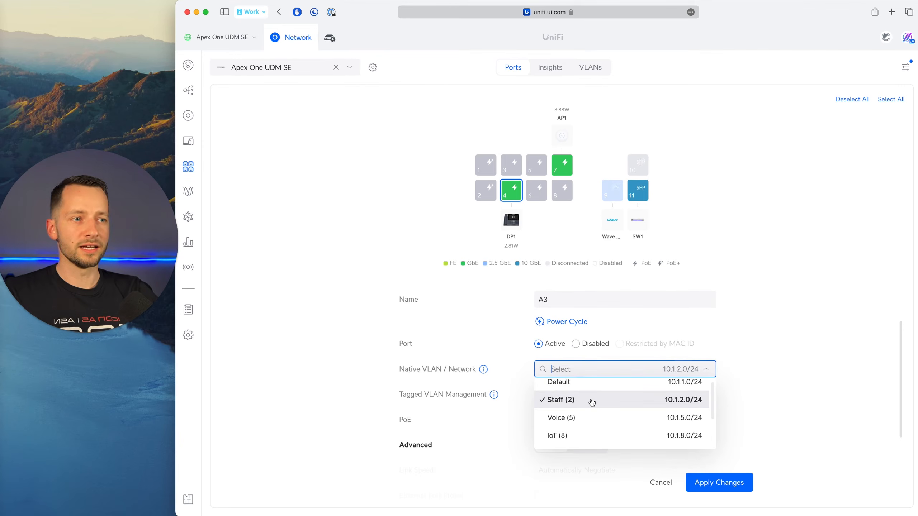
left_click(586, 401)
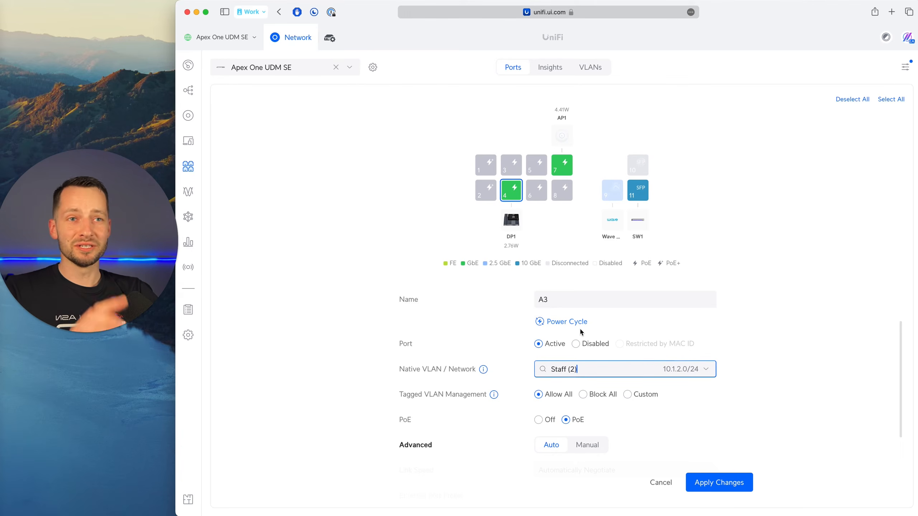
left_click(703, 373)
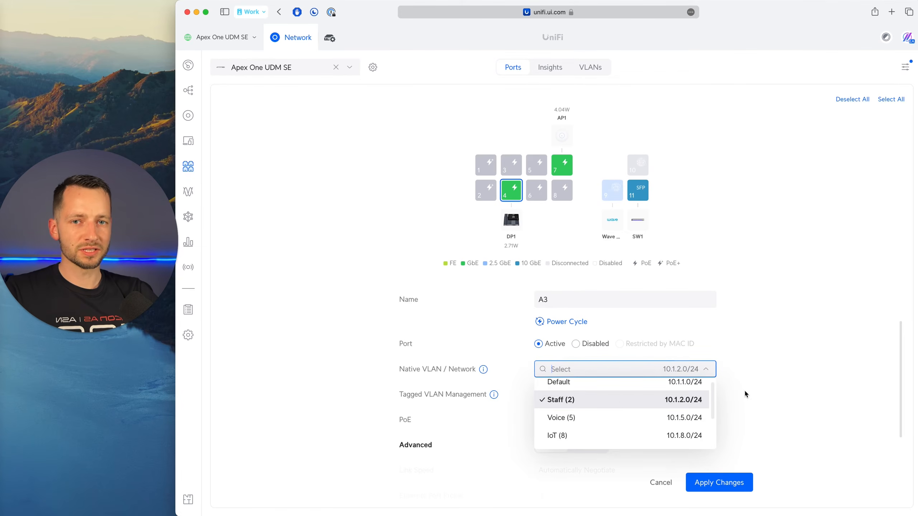
left_click(755, 383)
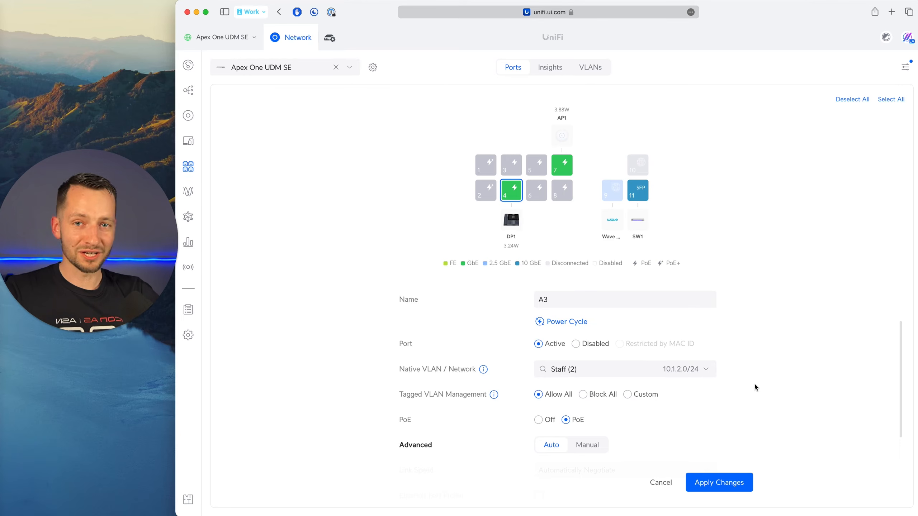
scroll(611, 409, "down", 4)
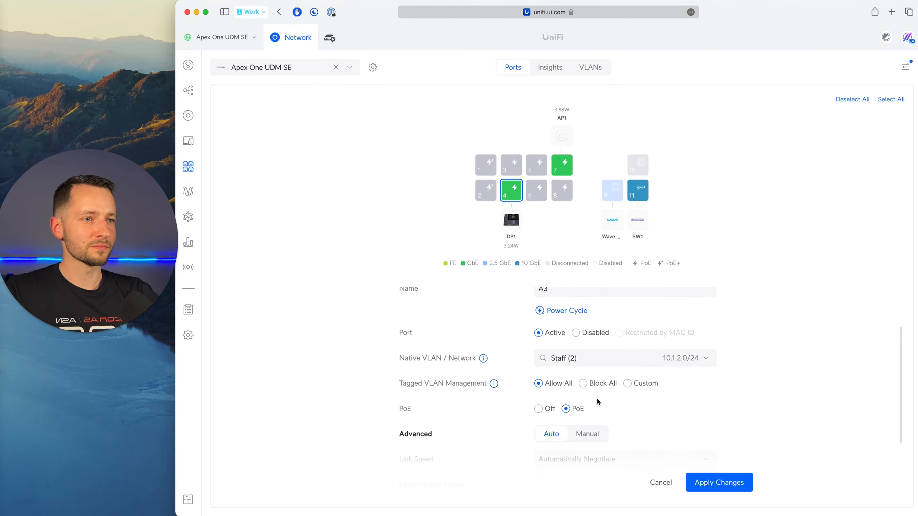
scroll(597, 387, "up", 5)
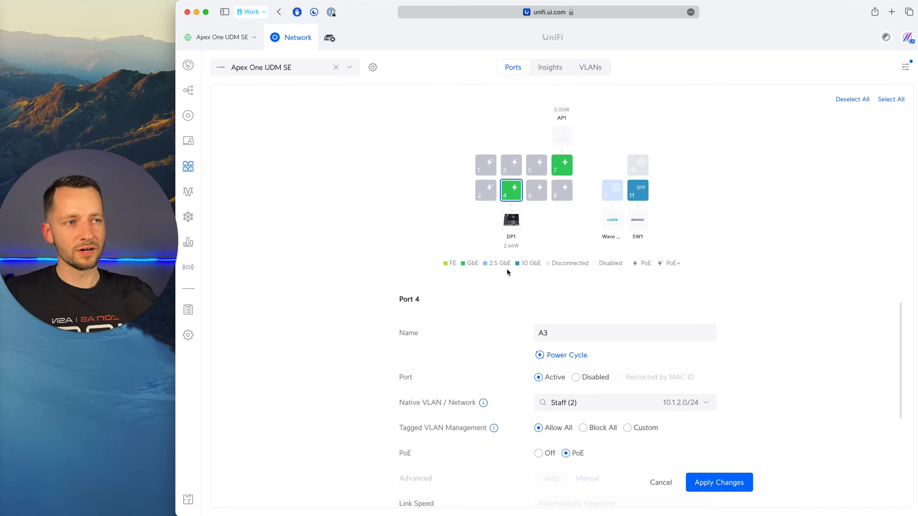
Set port 4's native VLAN to Voice (5) and apply the changes.
left_click(697, 403)
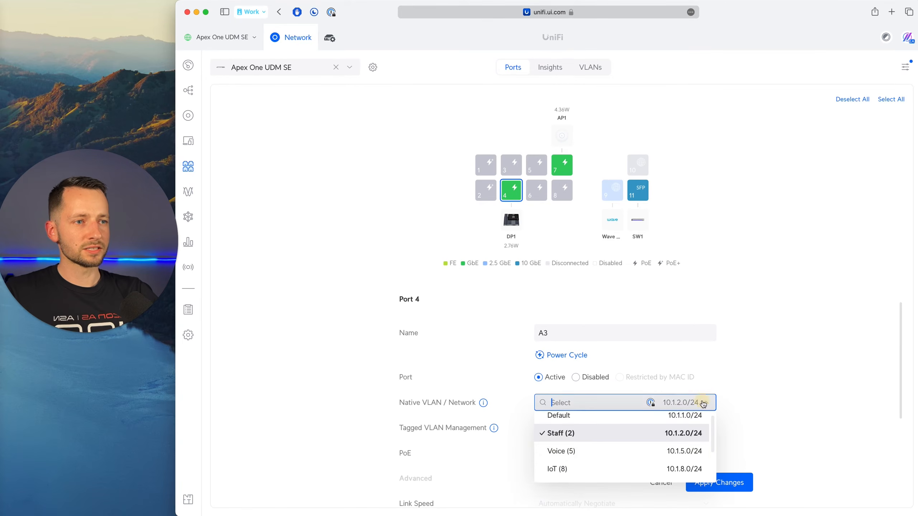
left_click(607, 458)
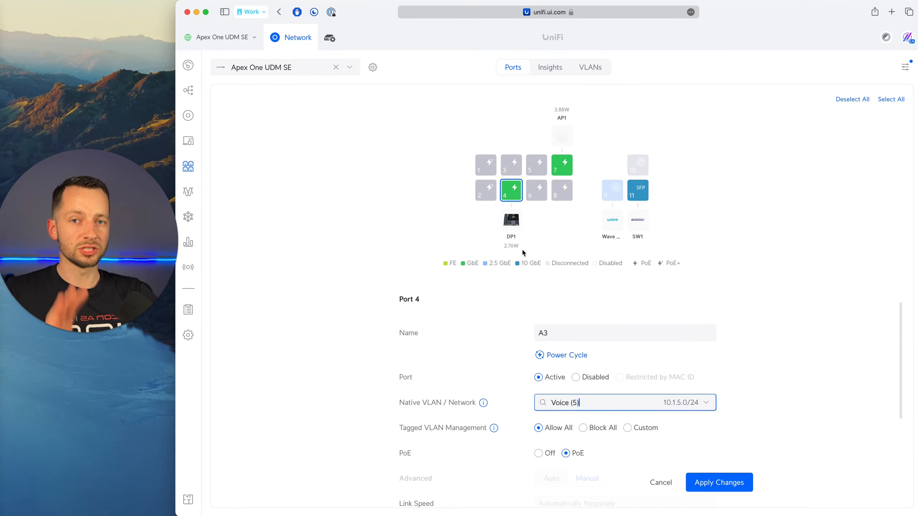
scroll(525, 301, "down", 3)
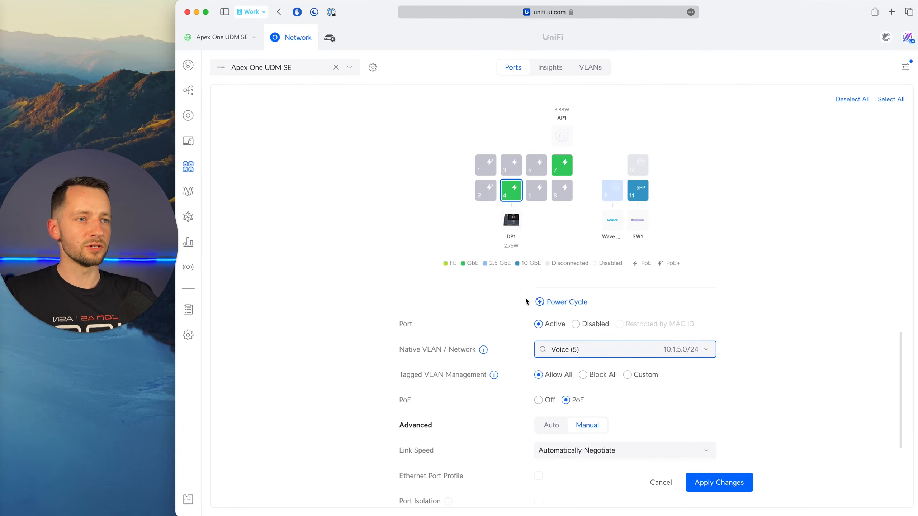
left_click(709, 485)
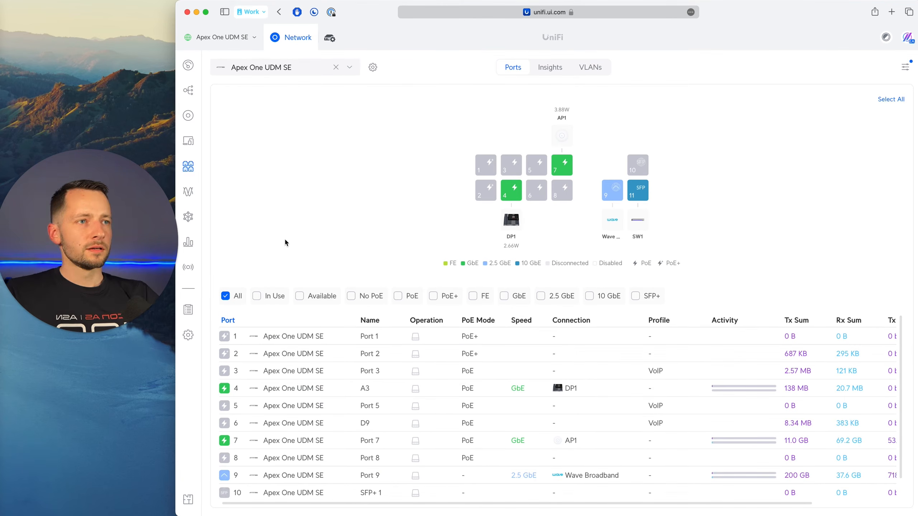
Look over the remaining UDM SE ports, switch to SW1's ports and open the settings of port 1.
scroll(305, 392, "down", 1)
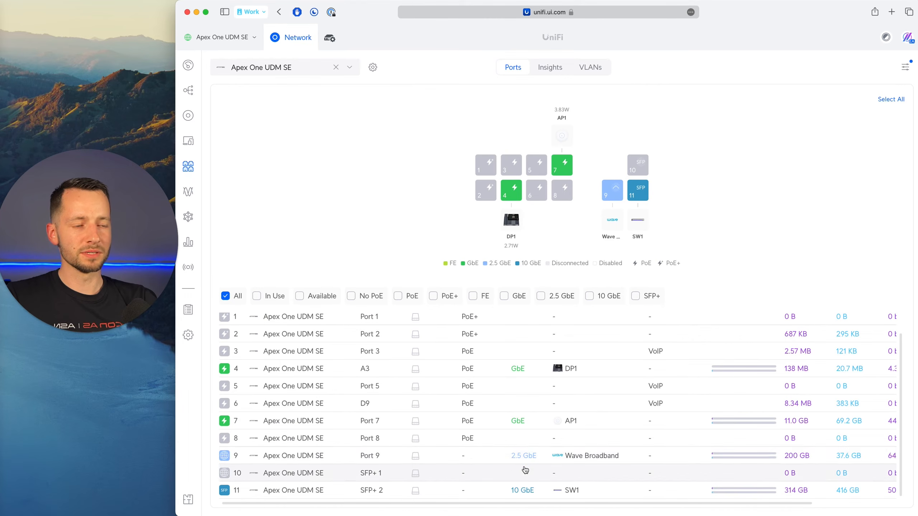
left_click(349, 68)
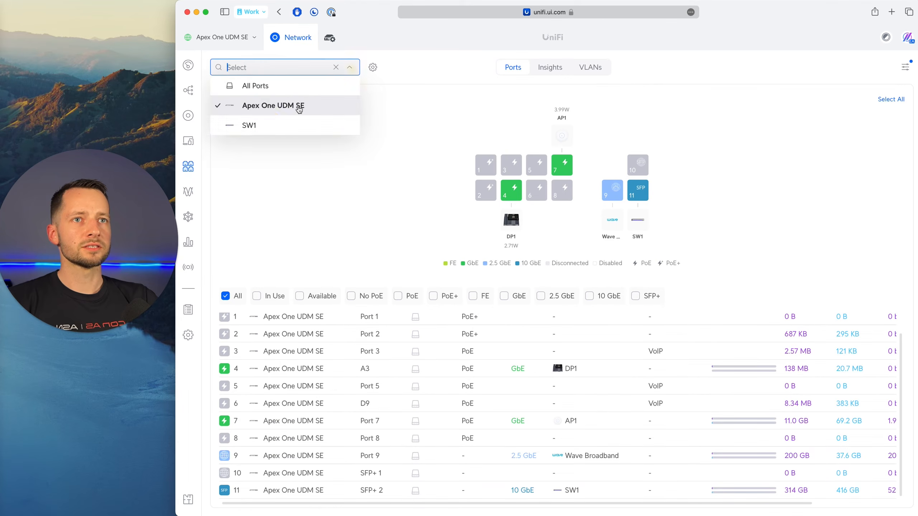
left_click(267, 125)
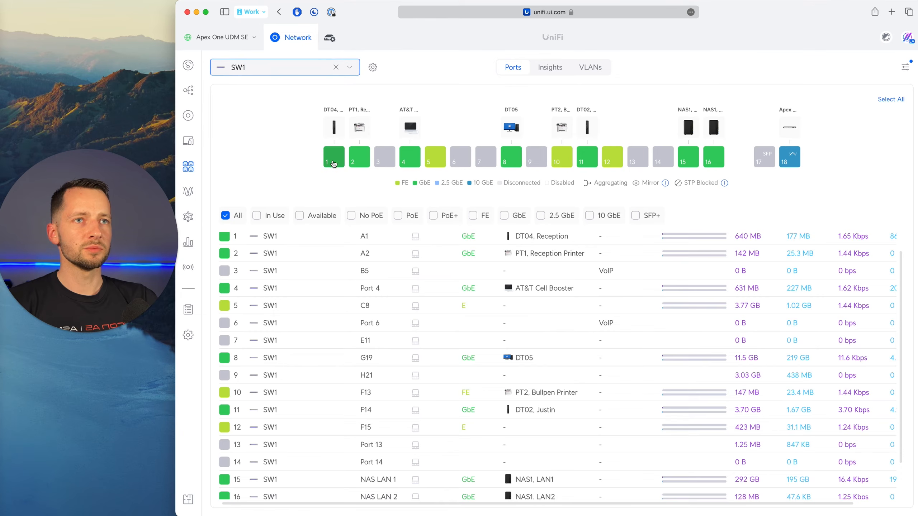
left_click(332, 166)
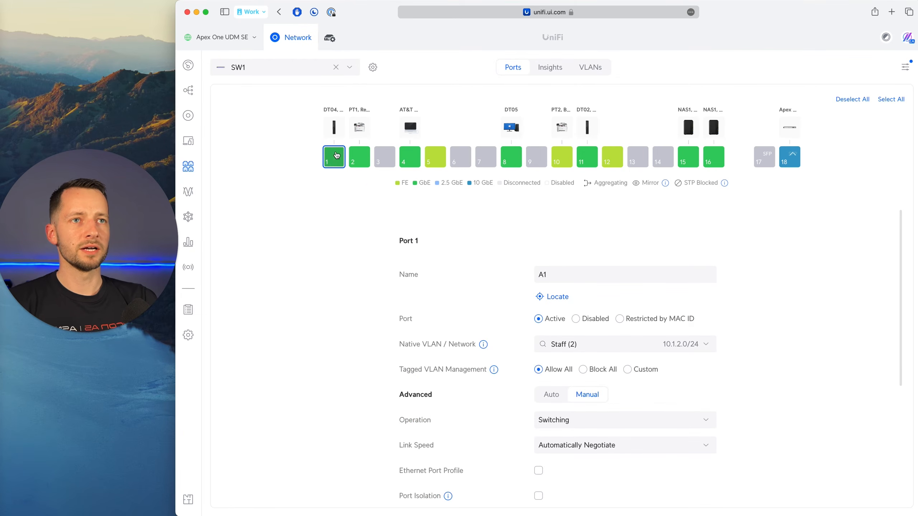
Add SW1 ports 2 and 3 to the selection and deselect them again, leaving only port 1.
left_click(359, 157)
left_click(382, 158)
left_click(359, 158)
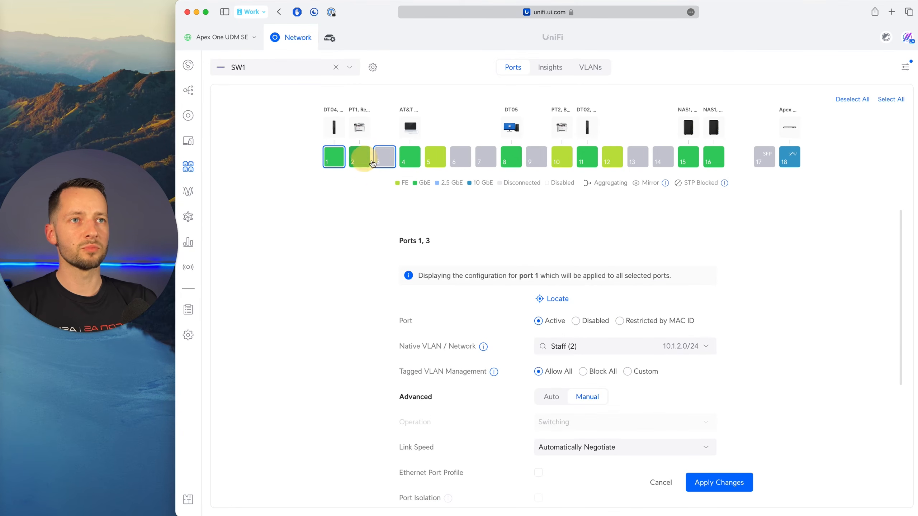
left_click(384, 158)
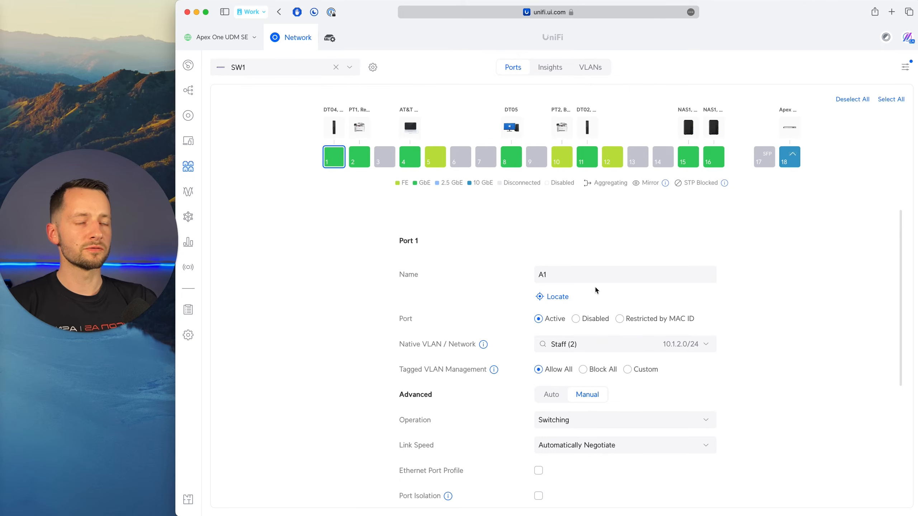
Review the name and the available native VLANs of SW1 port 1.
left_click(562, 270)
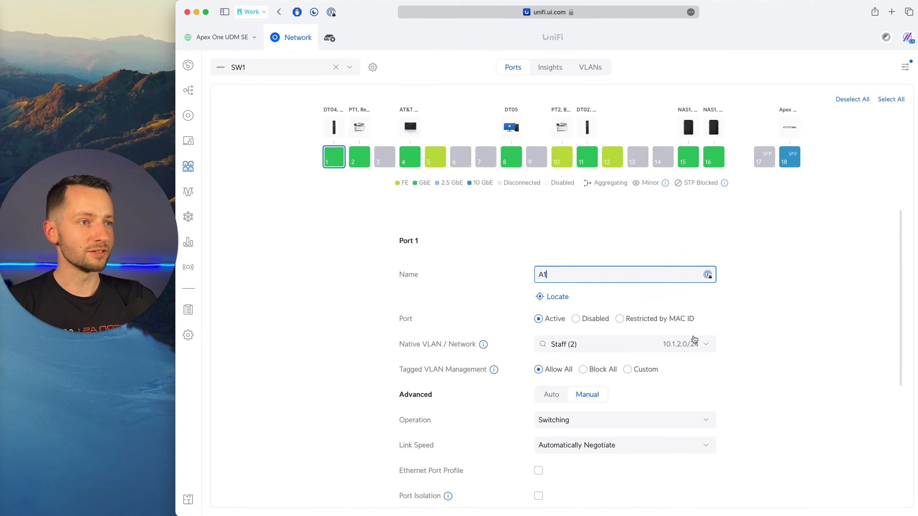
left_click(694, 340)
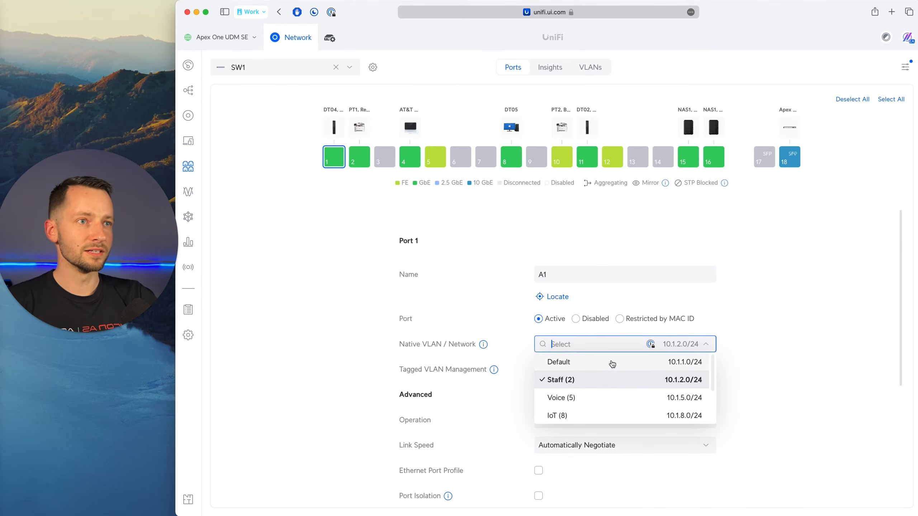
left_click(554, 282)
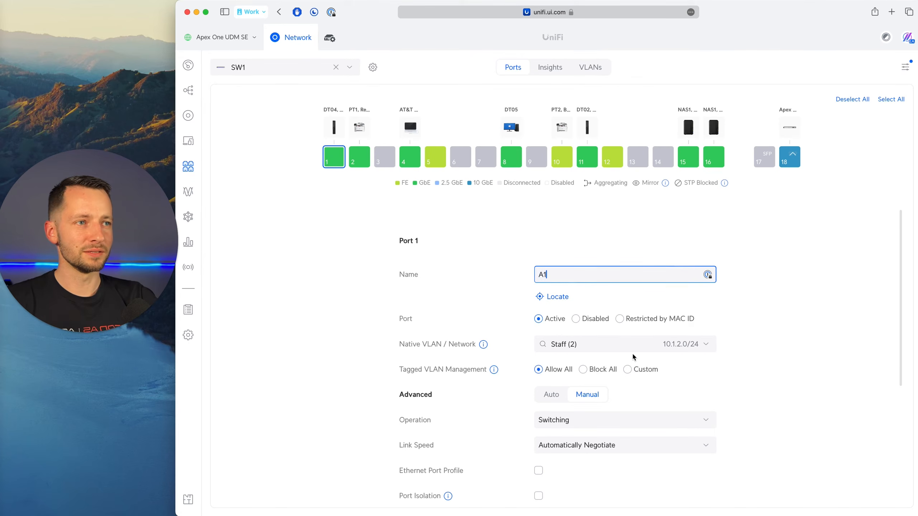
Set the native VLAN of SW1 port 1 to Default and return it to Staff (2) without applying.
left_click(710, 347)
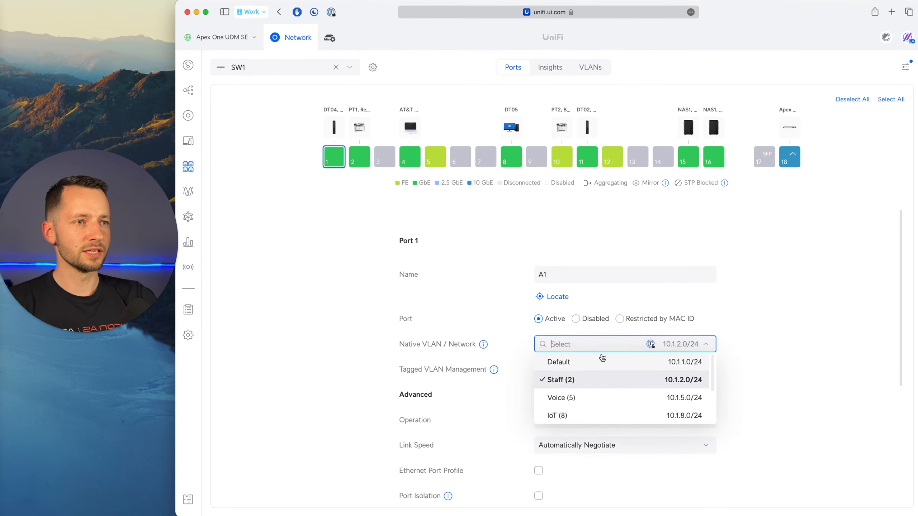
left_click(600, 361)
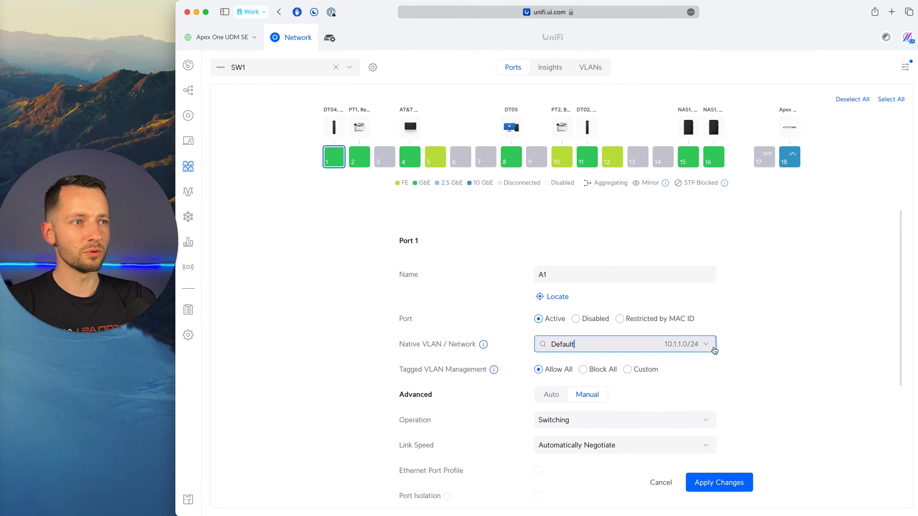
left_click(709, 348)
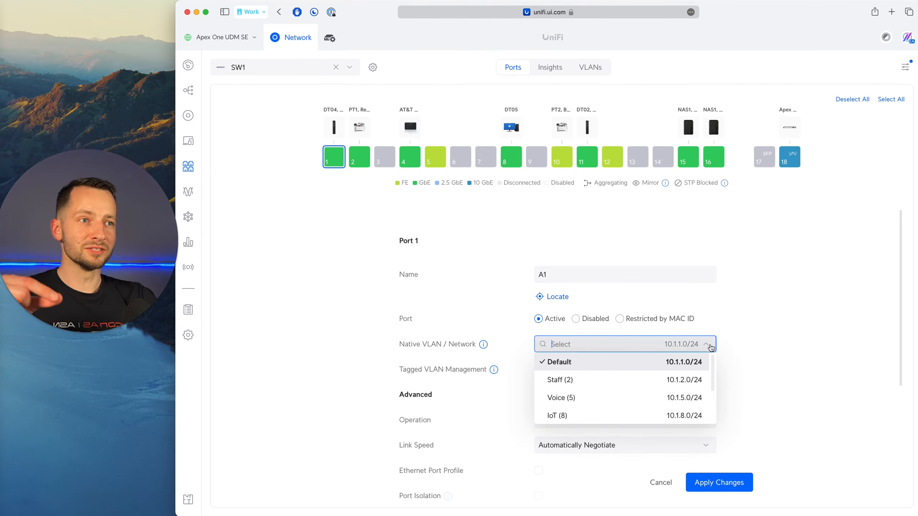
left_click(728, 346)
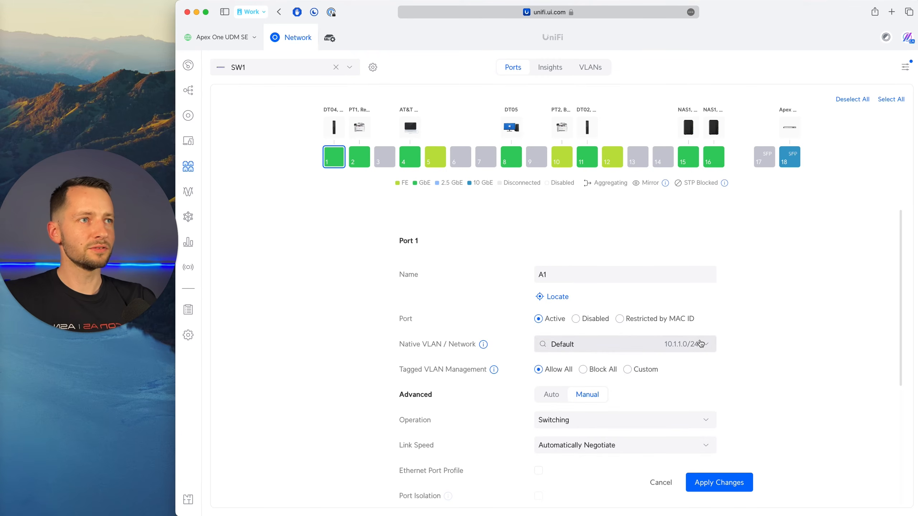
left_click(709, 349)
left_click(574, 377)
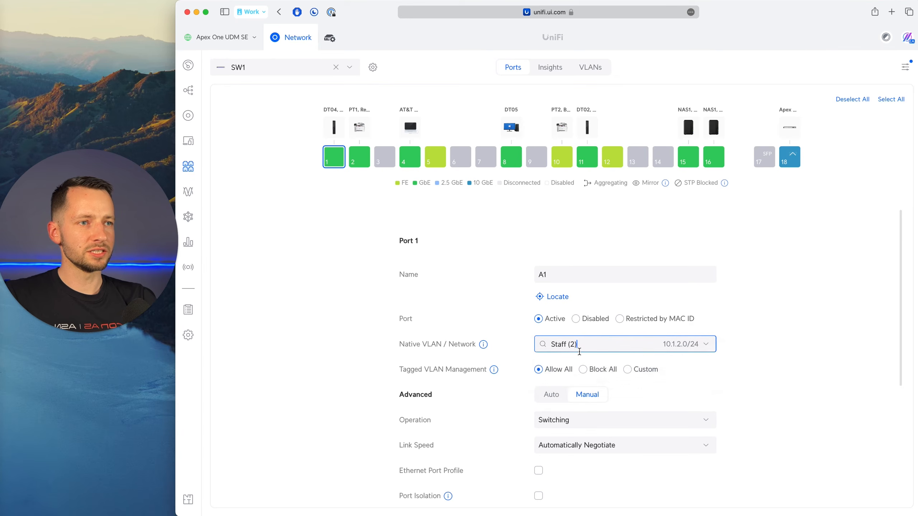
Set the advanced settings of SW1 port 1 to Auto, apply the changes and recheck the port's configuration.
scroll(682, 382, "down", 2)
scroll(605, 376, "down", 5)
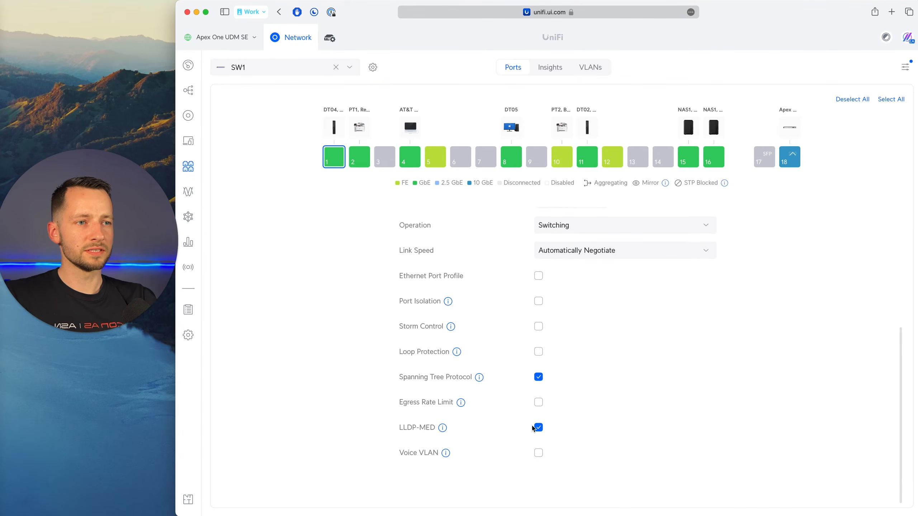
scroll(508, 420, "up", 5)
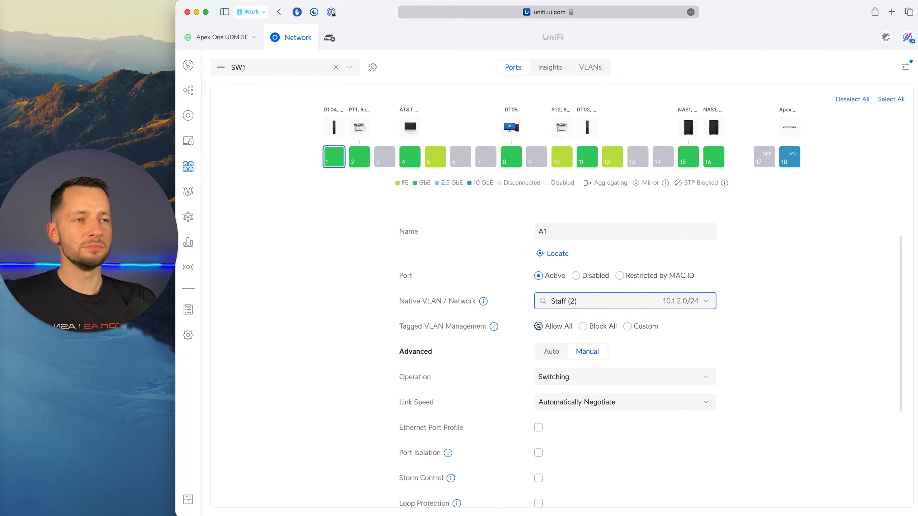
left_click(552, 351)
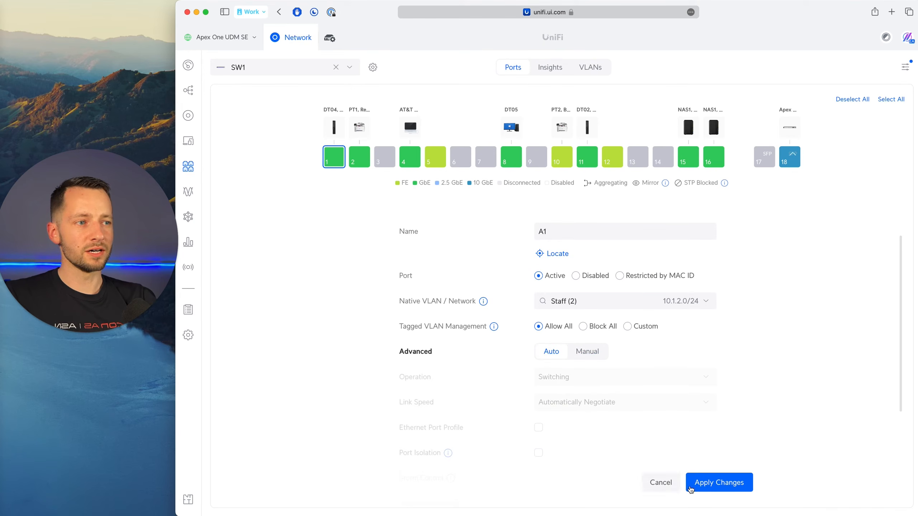
left_click(709, 484)
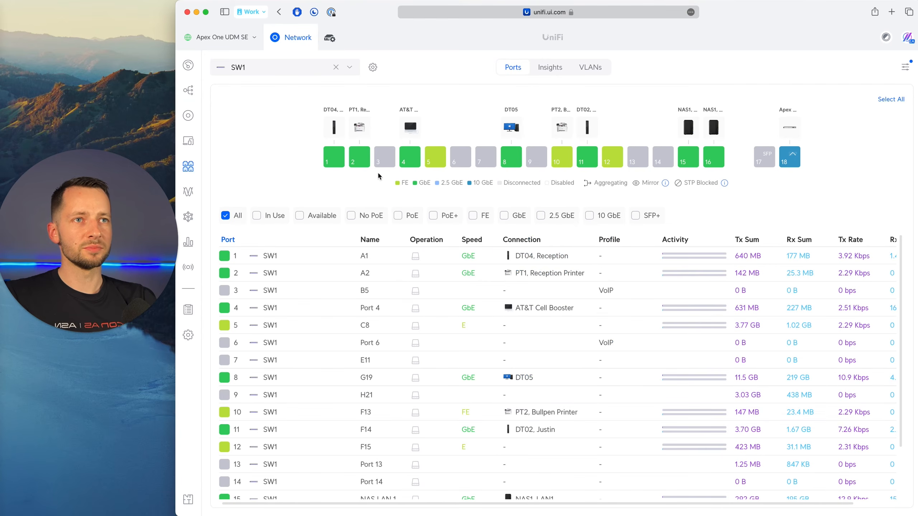
left_click(333, 159)
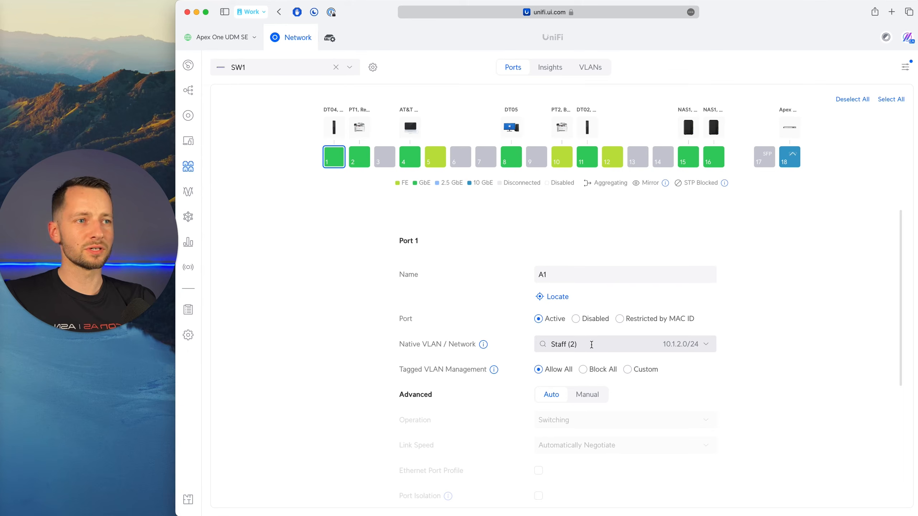
left_click(338, 161)
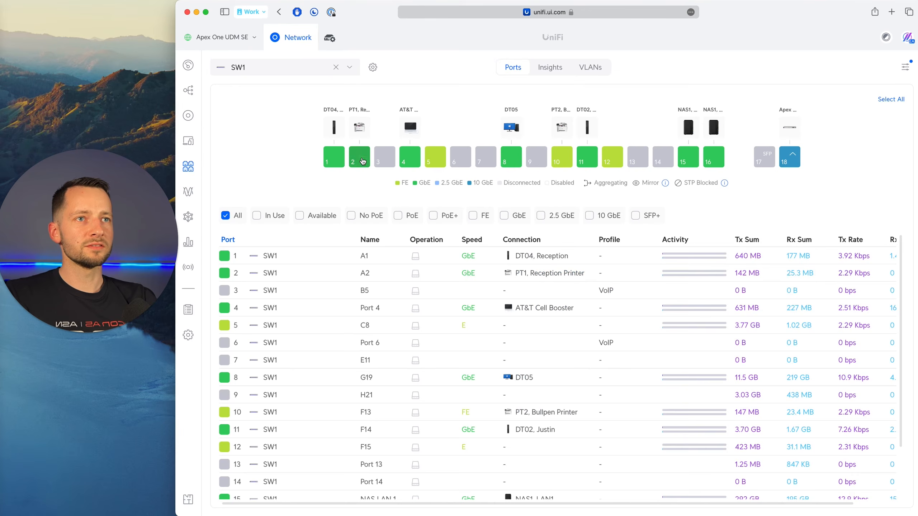
Select SW1 ports 2 to 6, pick Staff (2) as their native VLAN with Auto advanced settings, and discard the changes.
left_click(361, 160)
left_click(384, 158)
left_click(409, 158)
left_click(435, 159)
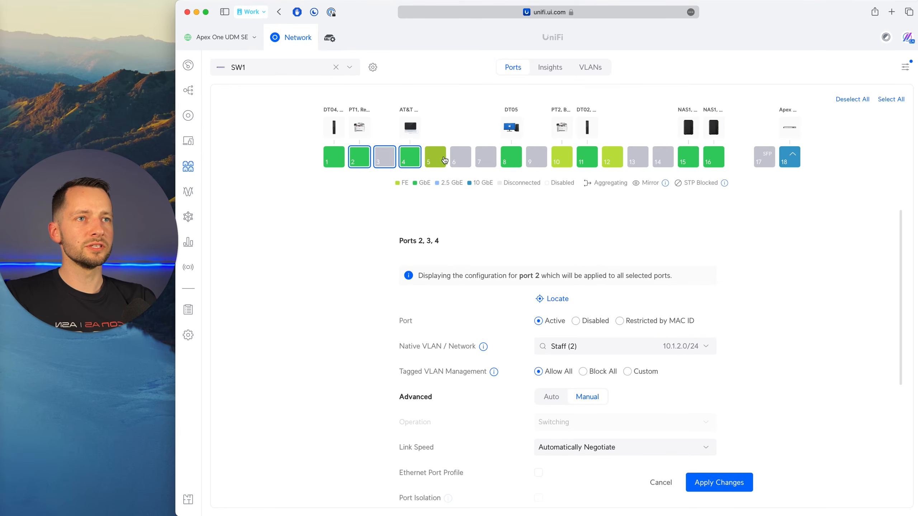
left_click(464, 163)
left_click(685, 347)
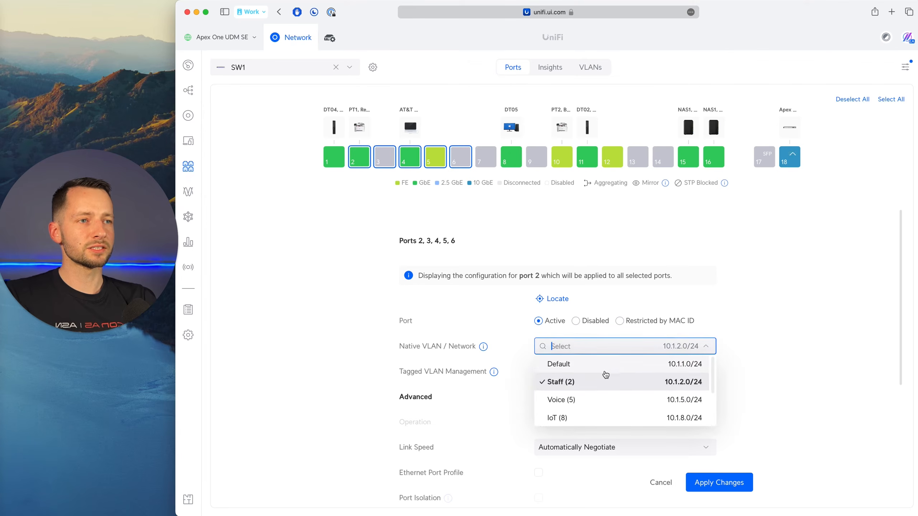
left_click(571, 382)
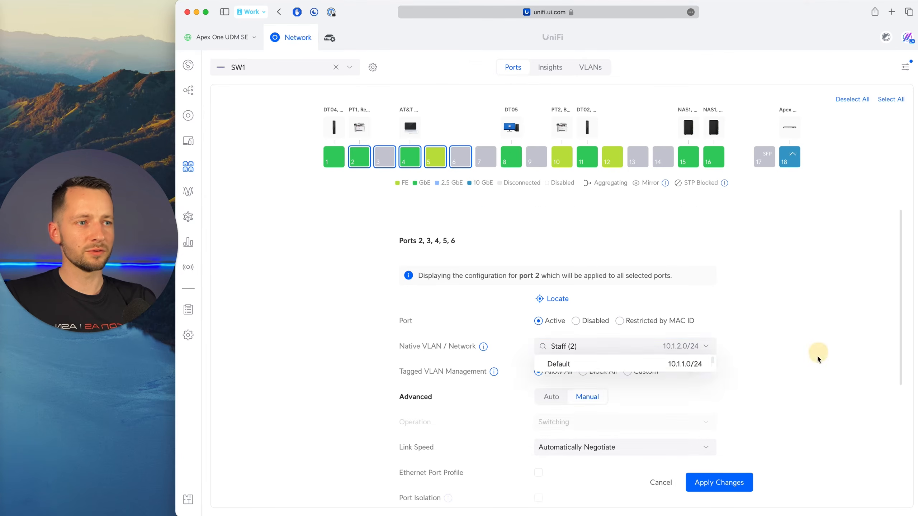
scroll(588, 358, "down", 2)
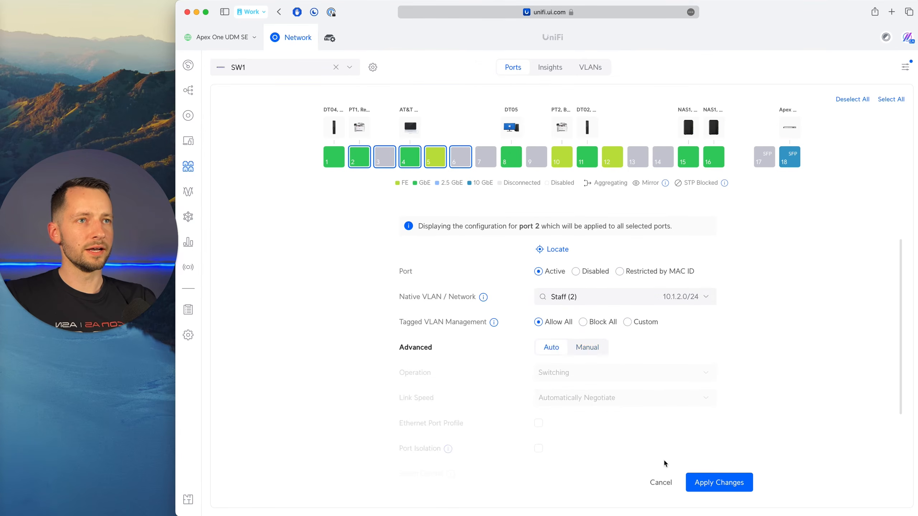
left_click(660, 483)
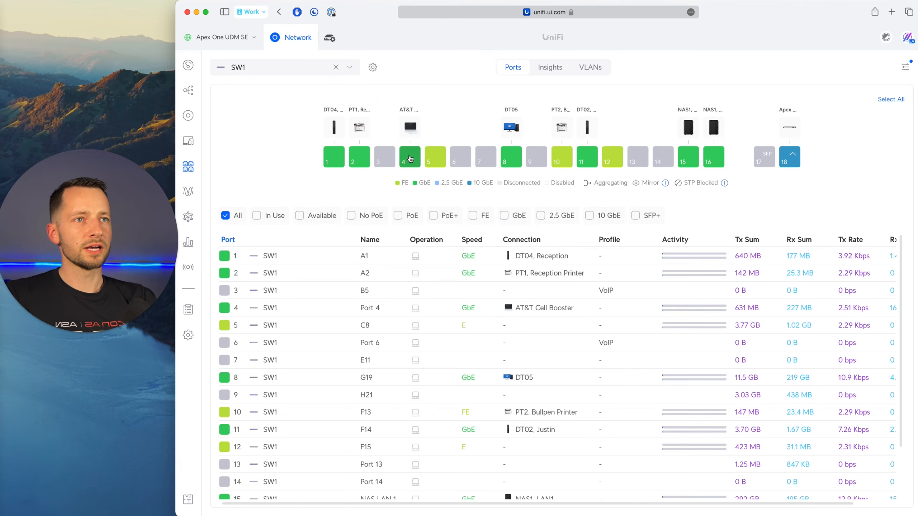
Review the native VLAN options of SW1 port 4, and view the settings of port 13 alone.
left_click(412, 127)
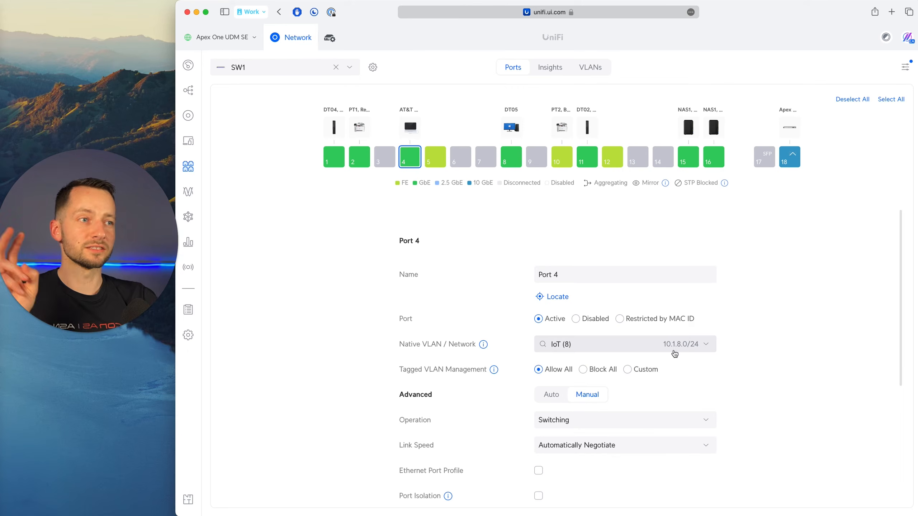
left_click(688, 345)
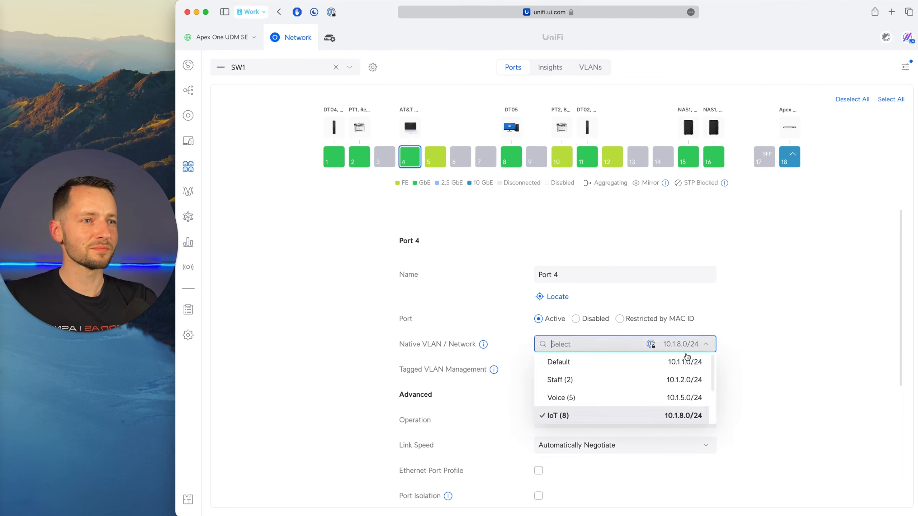
left_click(748, 343)
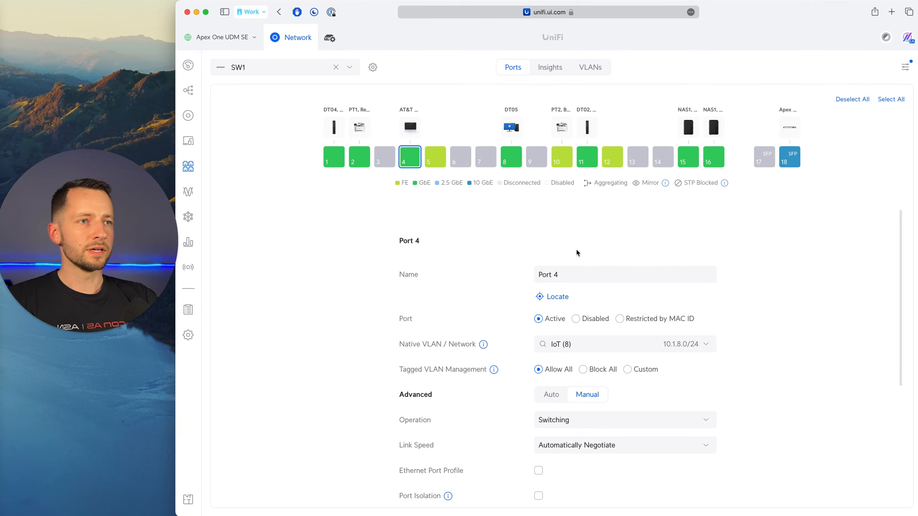
left_click(638, 157)
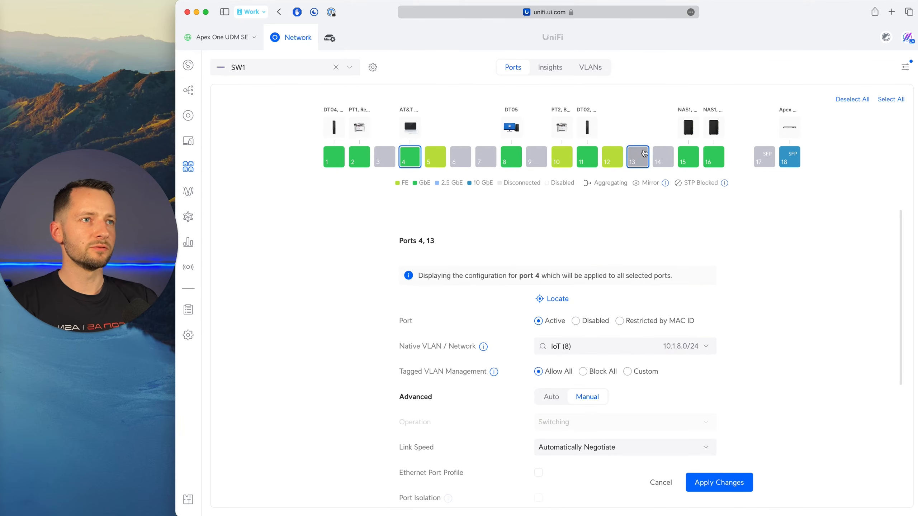
left_click(409, 156)
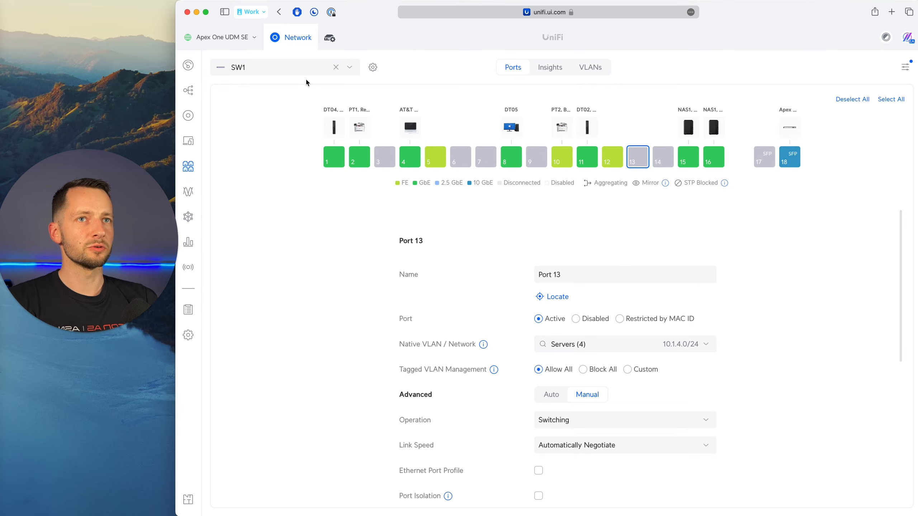
Switch to the Apex One UDM SE ports, look through the native VLAN options of port 1 and deselect the port.
left_click(349, 69)
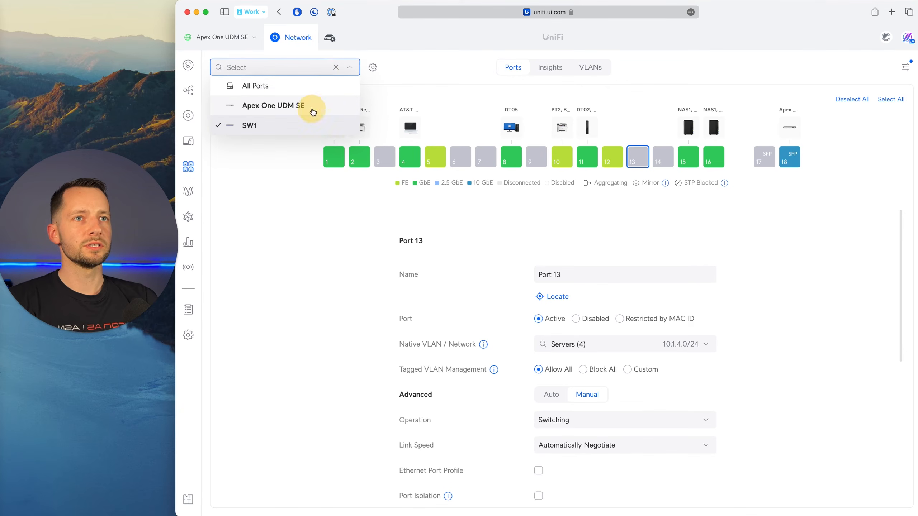
left_click(312, 106)
left_click(486, 166)
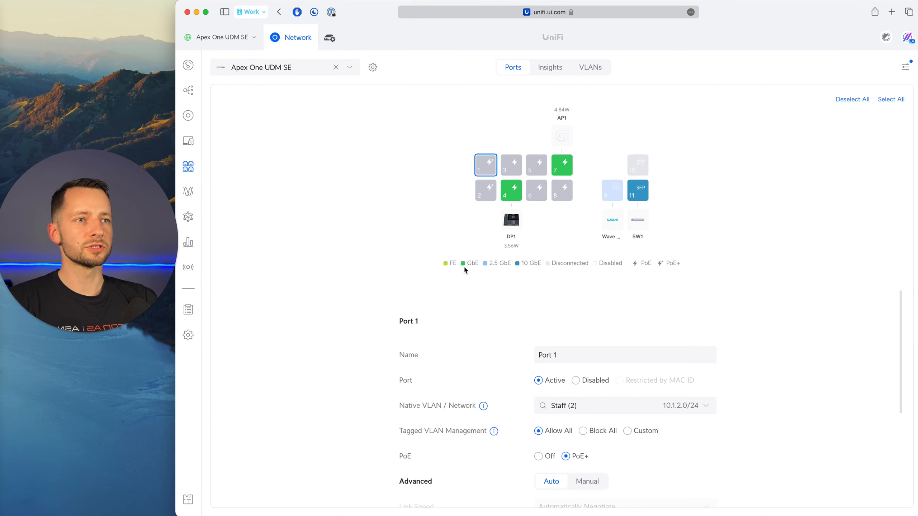
left_click(703, 407)
scroll(614, 445, "down", 3)
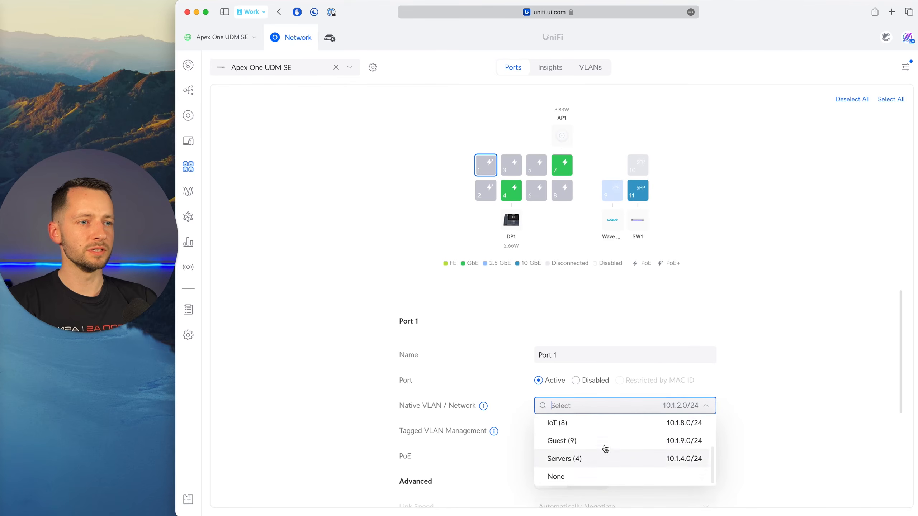
left_click(783, 373)
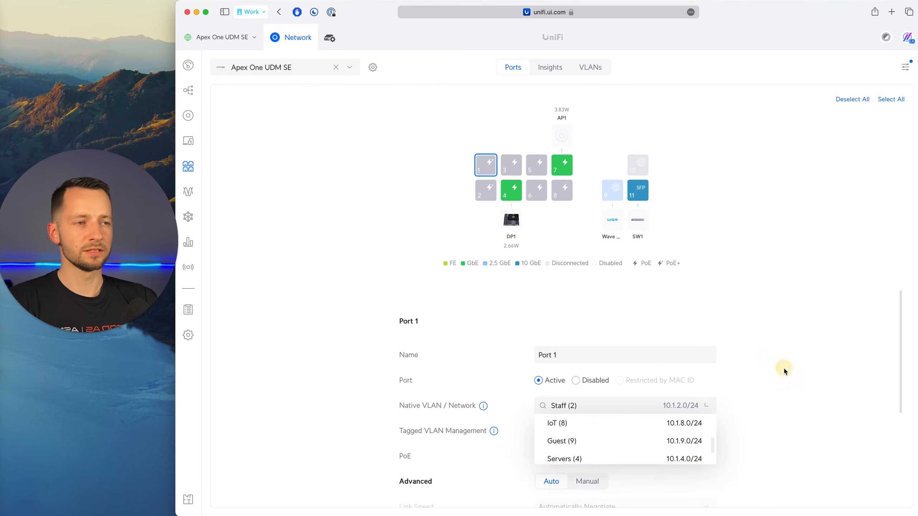
left_click(486, 163)
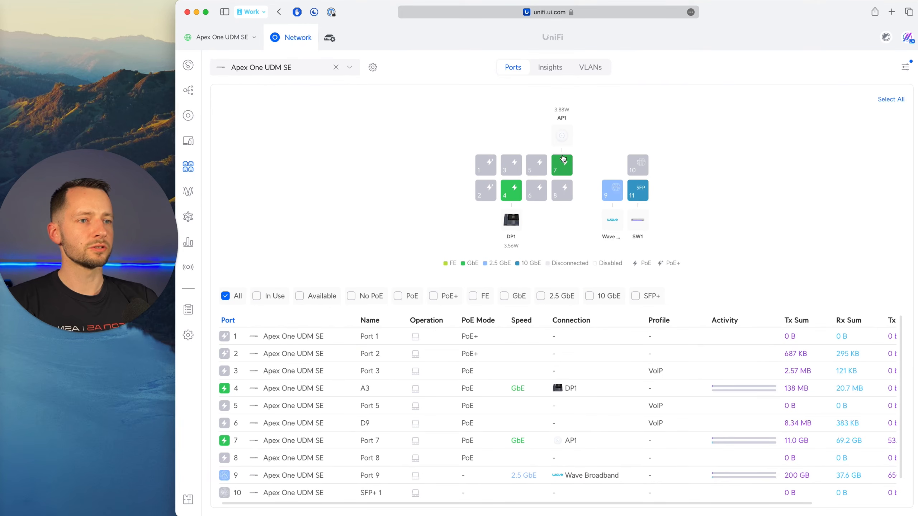
Review the settings and native VLAN choices of UDM SE port 7, which connects AP1.
left_click(561, 168)
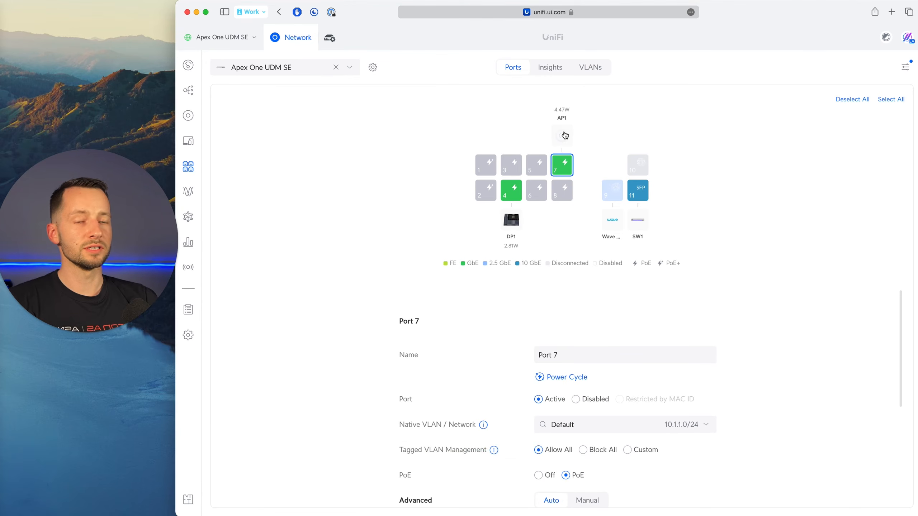
scroll(631, 368, "down", 2)
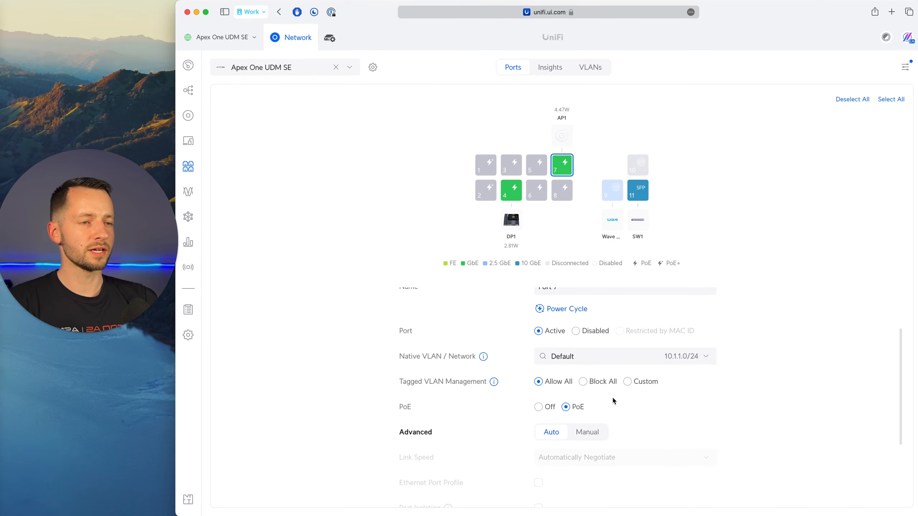
left_click(586, 361)
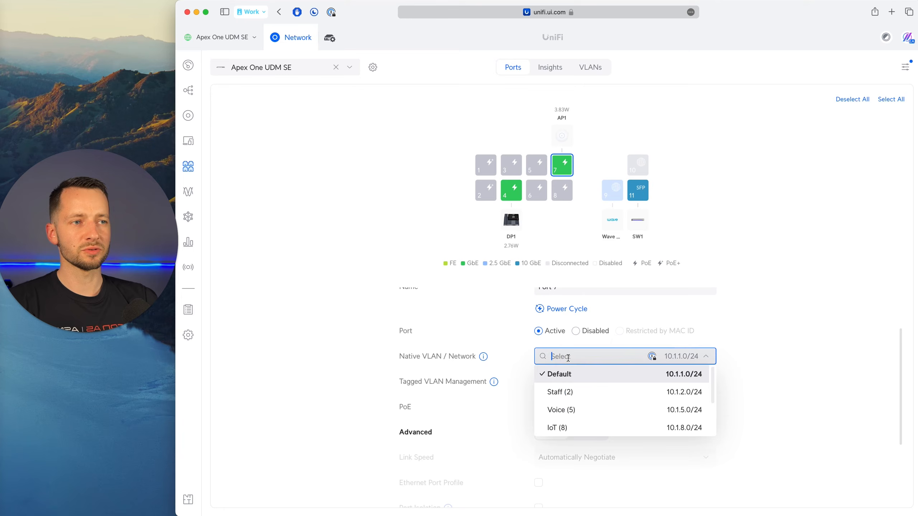
left_click(841, 365)
Review the native VLAN choices of UDM SE port 11, the SFP uplink to SW1, with port 7 deselected.
left_click(642, 197)
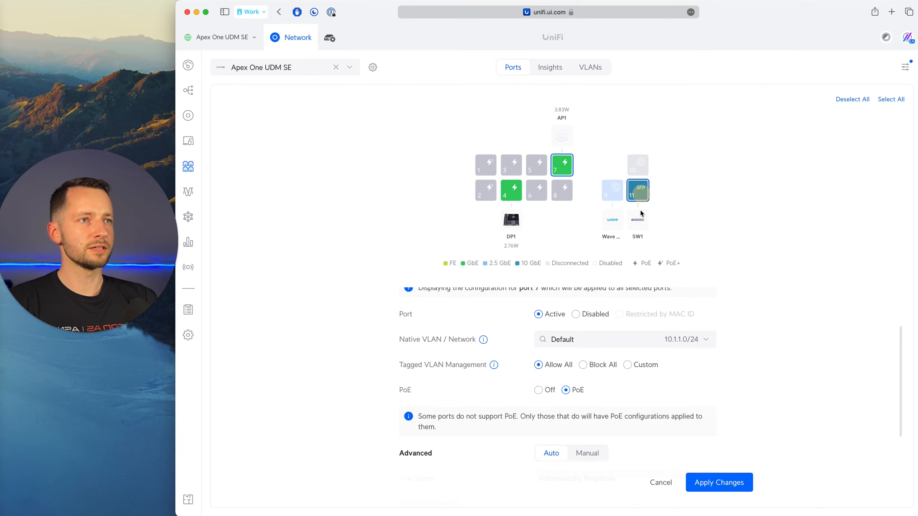
left_click(570, 170)
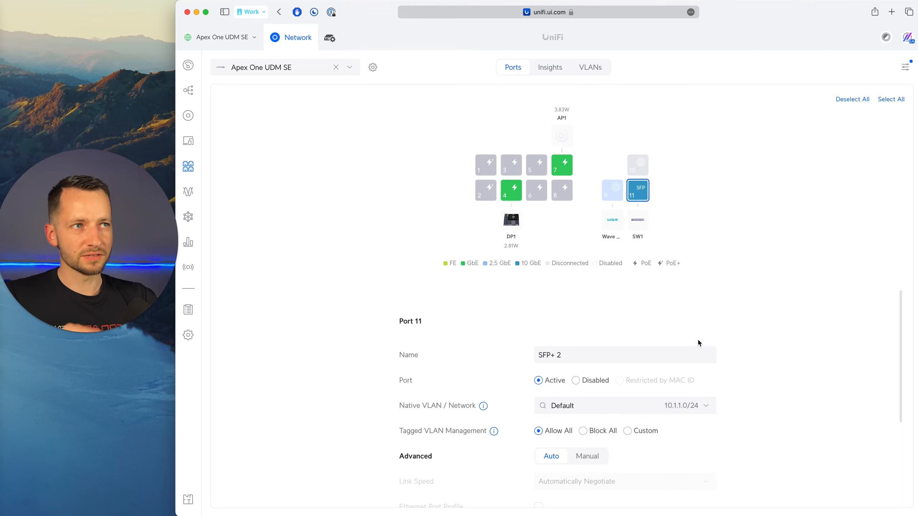
left_click(706, 414)
left_click(799, 380)
Switch to SW1's ports and compare the settings of NAS ports 15 and 16, leaving only port 15 selected.
left_click(311, 68)
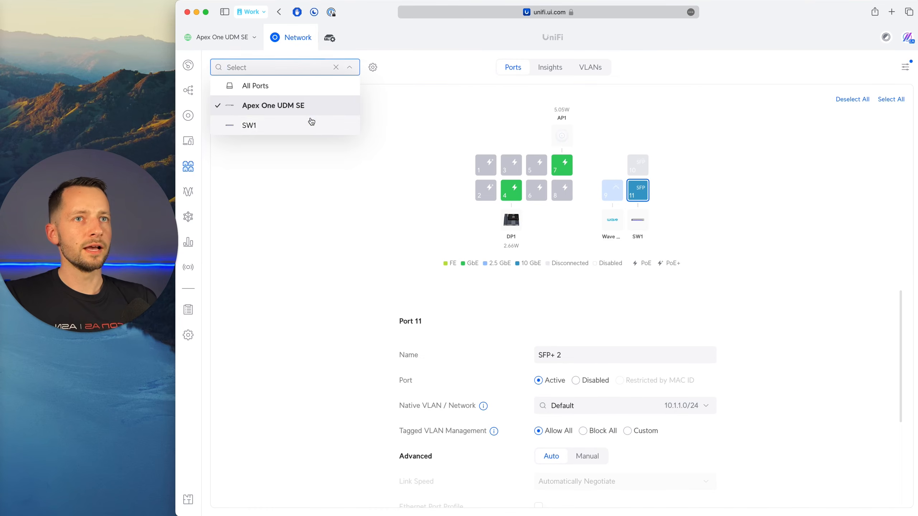
left_click(310, 123)
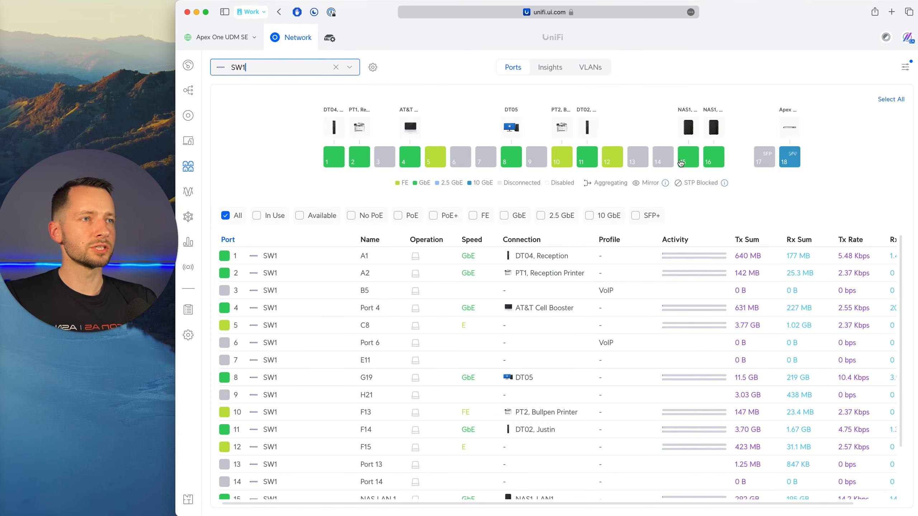
left_click(688, 159)
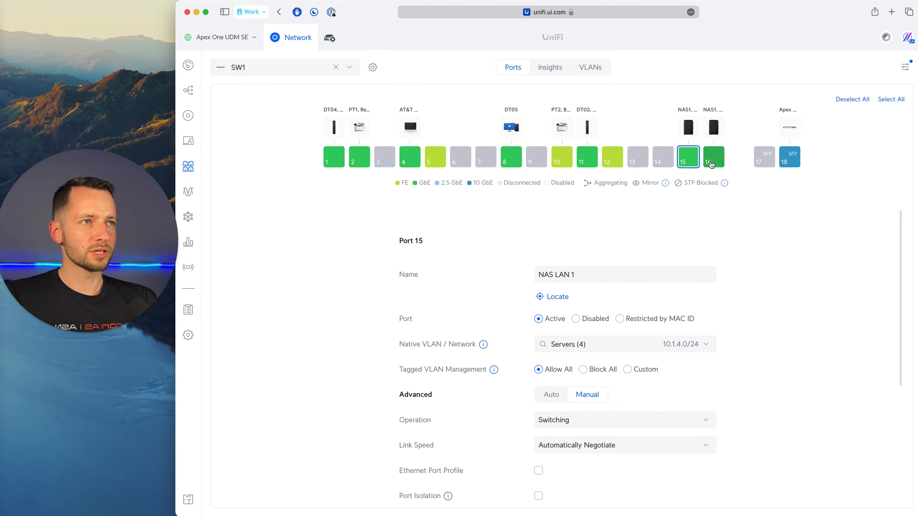
left_click(709, 161)
left_click(695, 165)
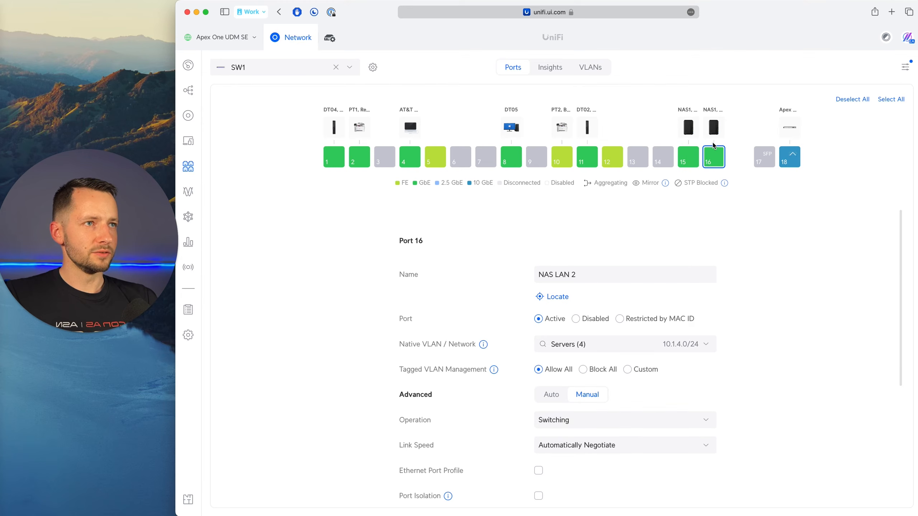
left_click(689, 159)
left_click(711, 162)
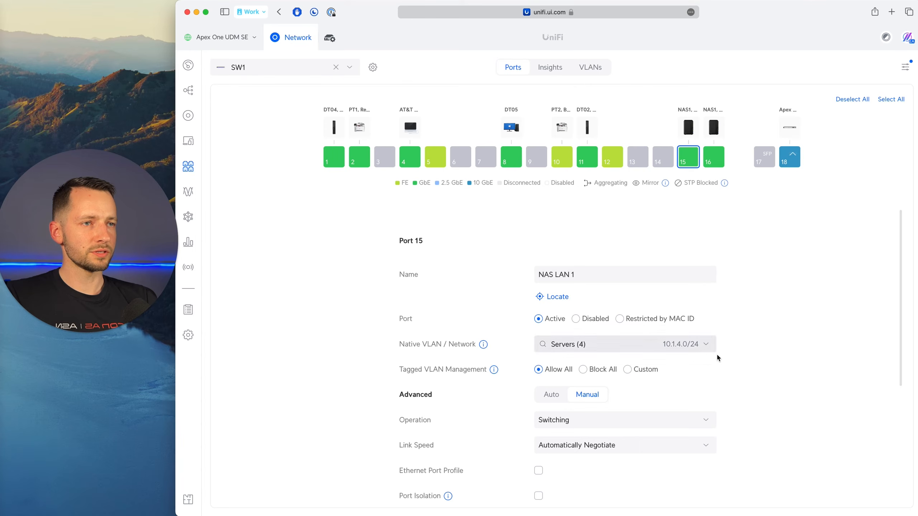
Try setting the operation of SW1 port 15 to Aggregating with port 16 and discard the change.
scroll(718, 358, "down", 2)
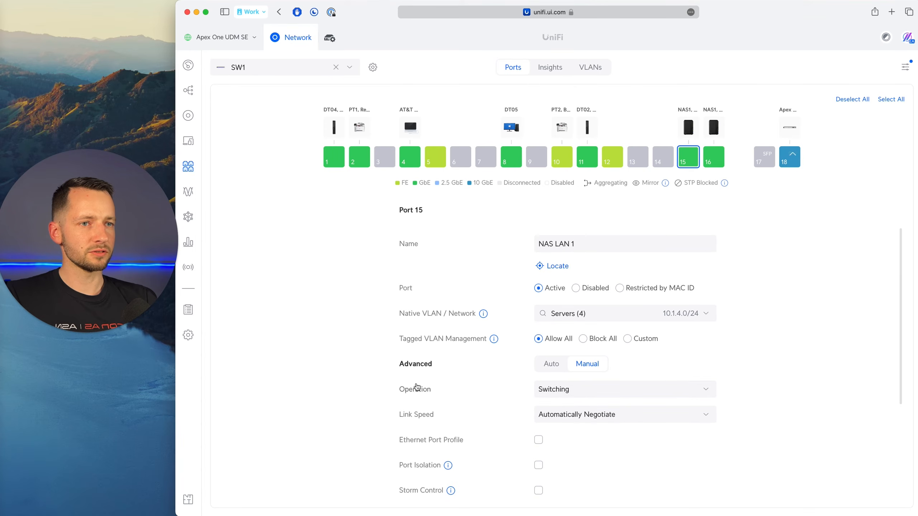
left_click(575, 390)
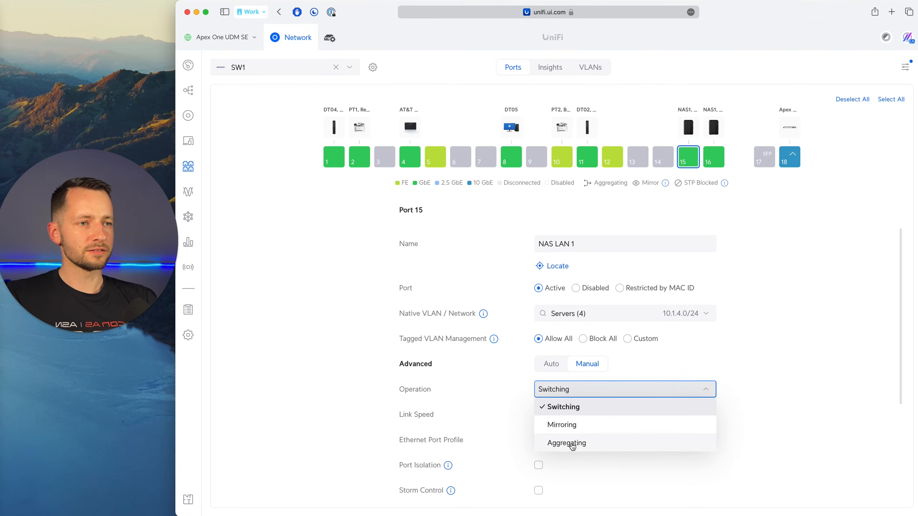
left_click(570, 443)
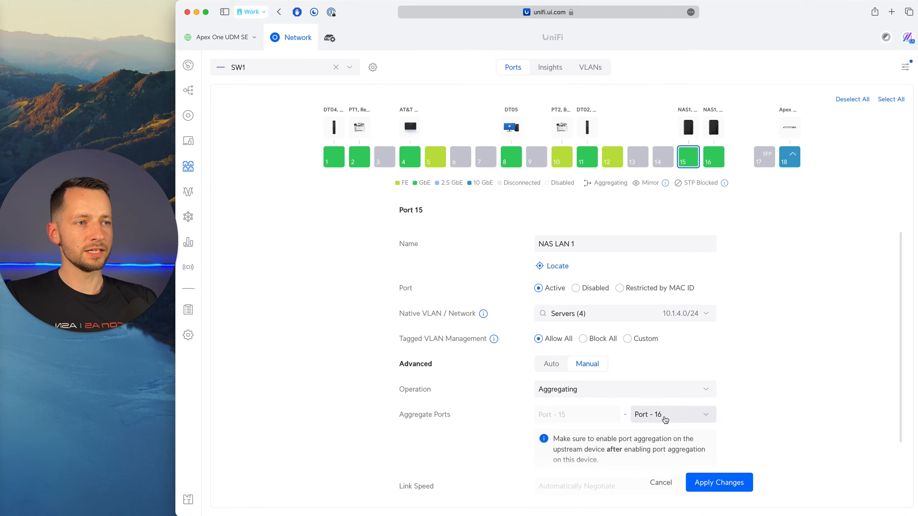
left_click(683, 420)
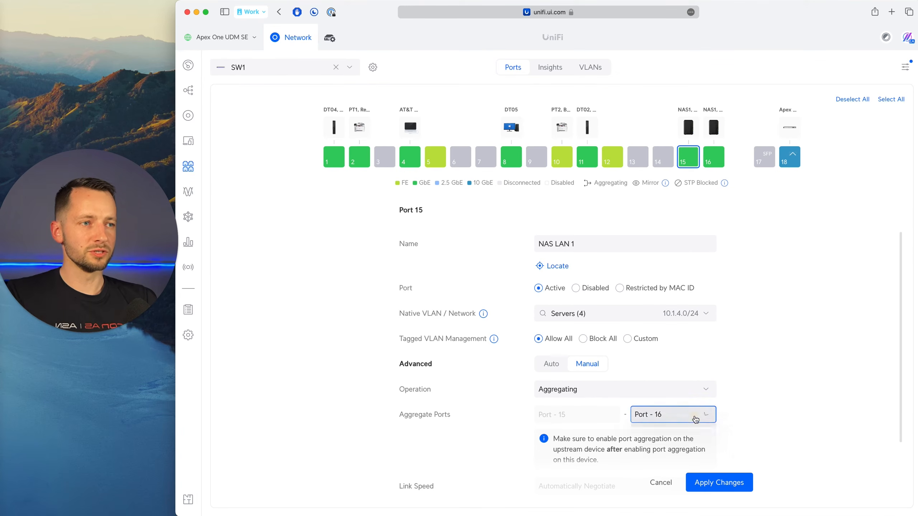
scroll(763, 406, "down", 1)
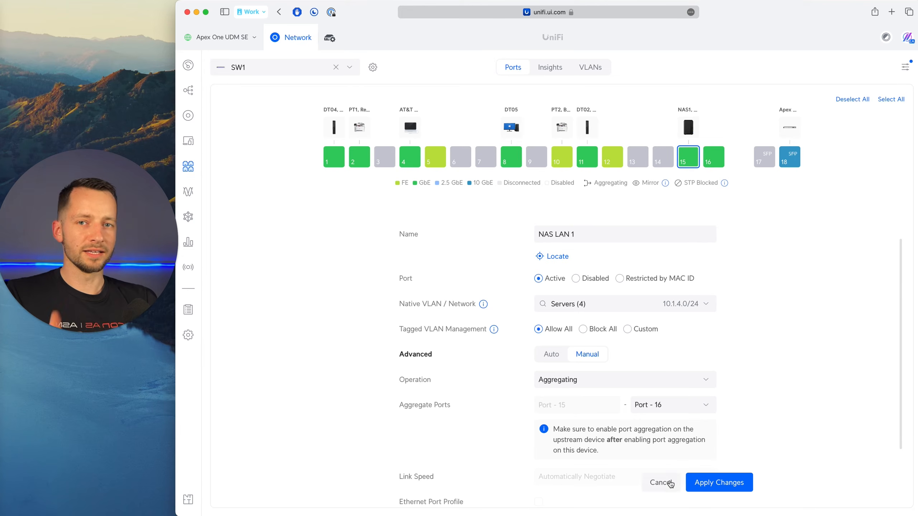
left_click(670, 484)
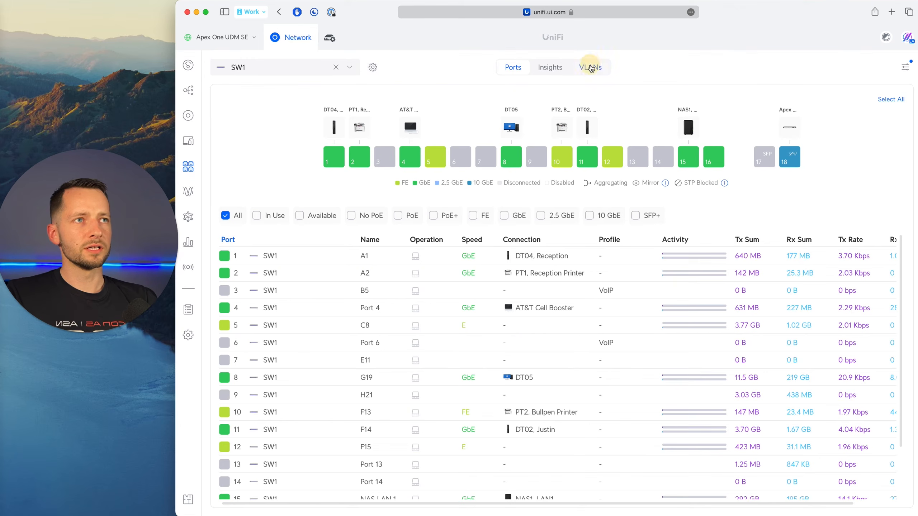
Review the native VLAN assignment and VLAN tagging of SW1 and the Apex One UDM SE, ending on the UDM SE's ports.
left_click(590, 67)
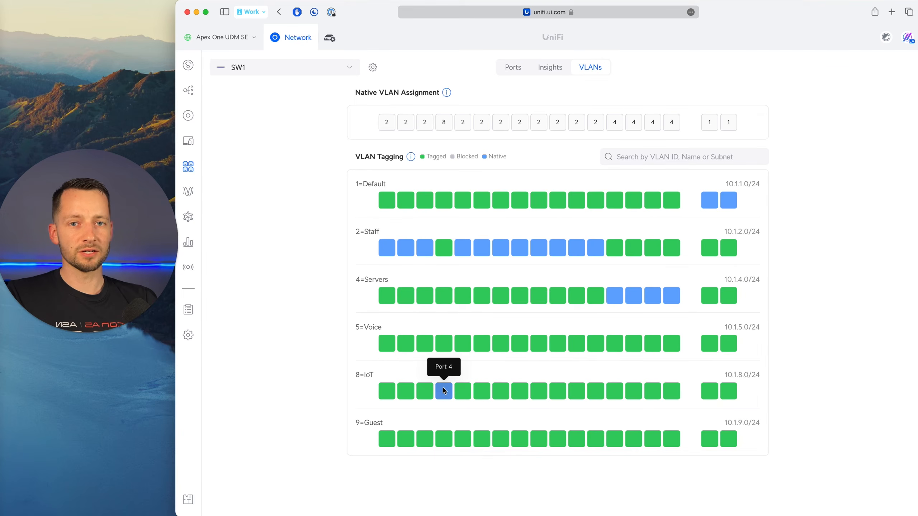
left_click(347, 69)
left_click(331, 87)
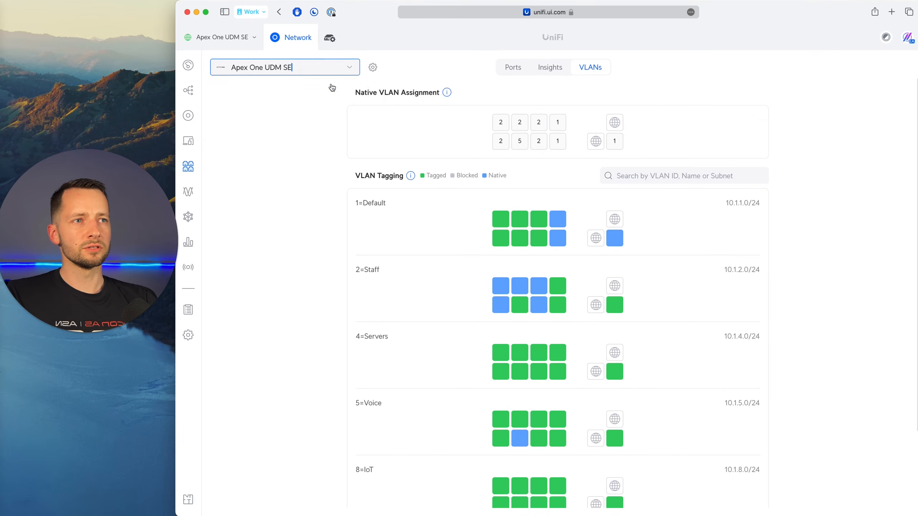
left_click(351, 71)
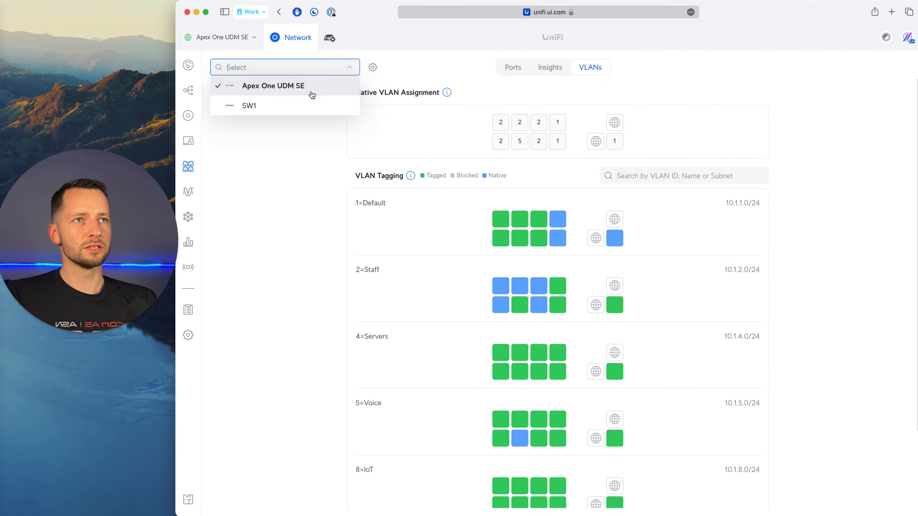
left_click(312, 89)
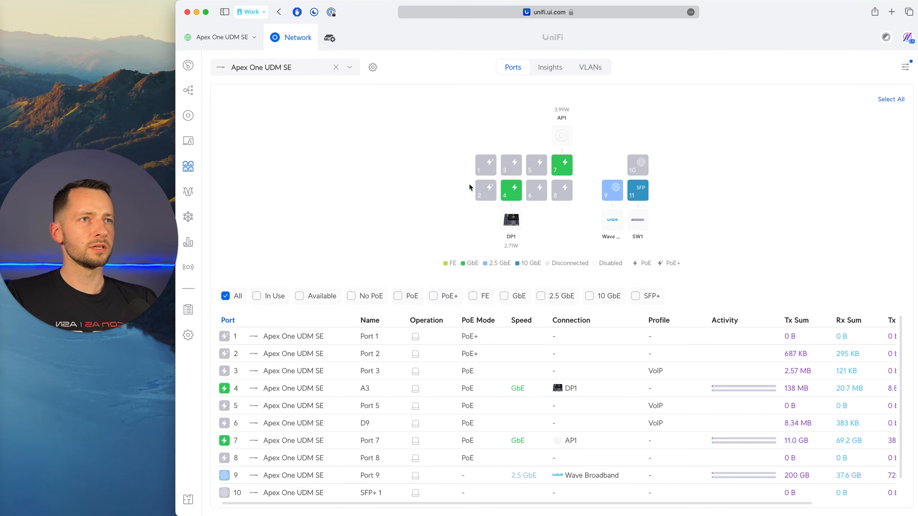
Review the native VLAN and PoE settings of UDM SE ports 7 and 4.
left_click(562, 170)
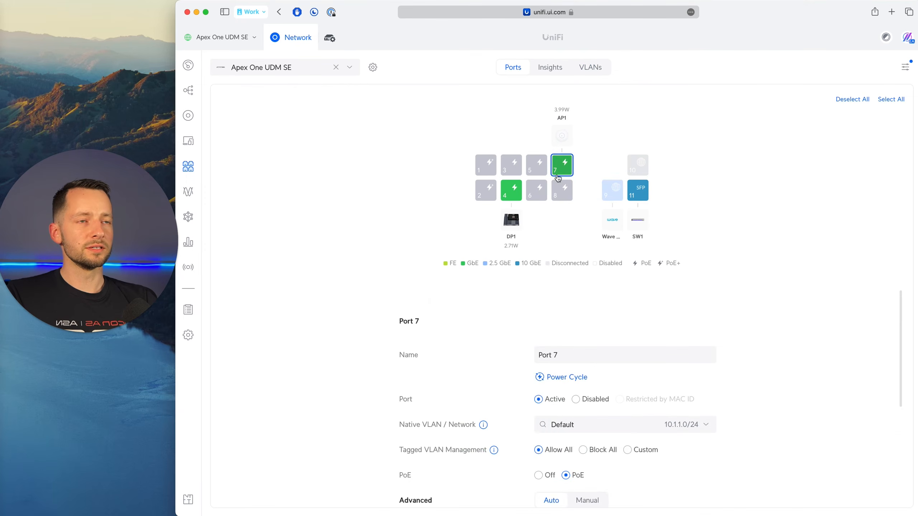
left_click(511, 190)
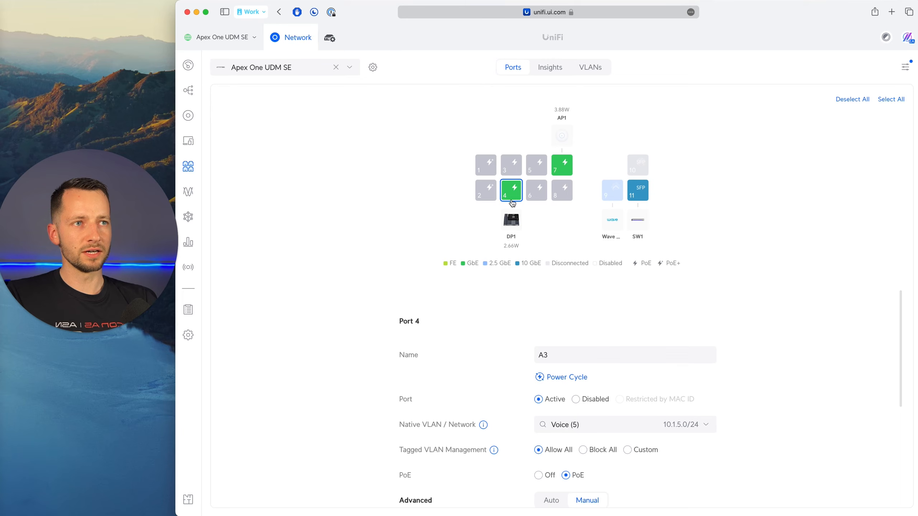
left_click(194, 196)
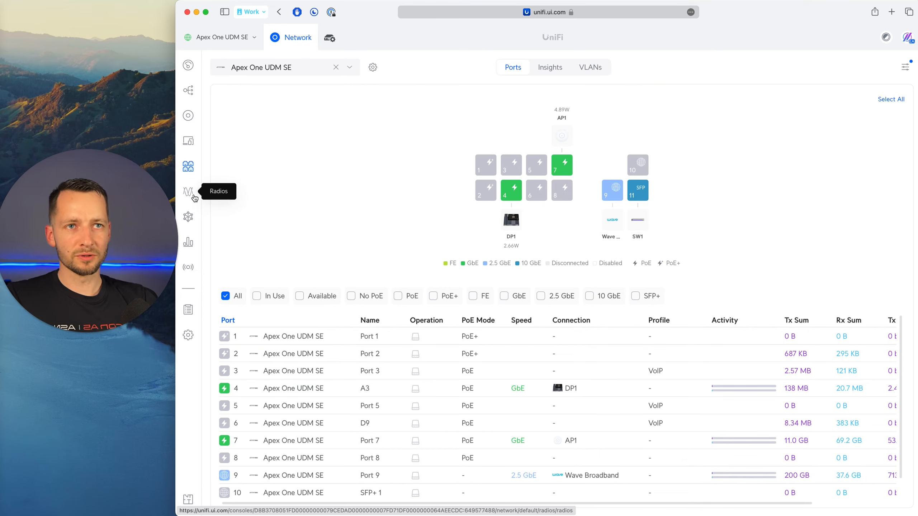
Review the traffic statistics per application and the geographic traffic map for the past week.
left_click(188, 250)
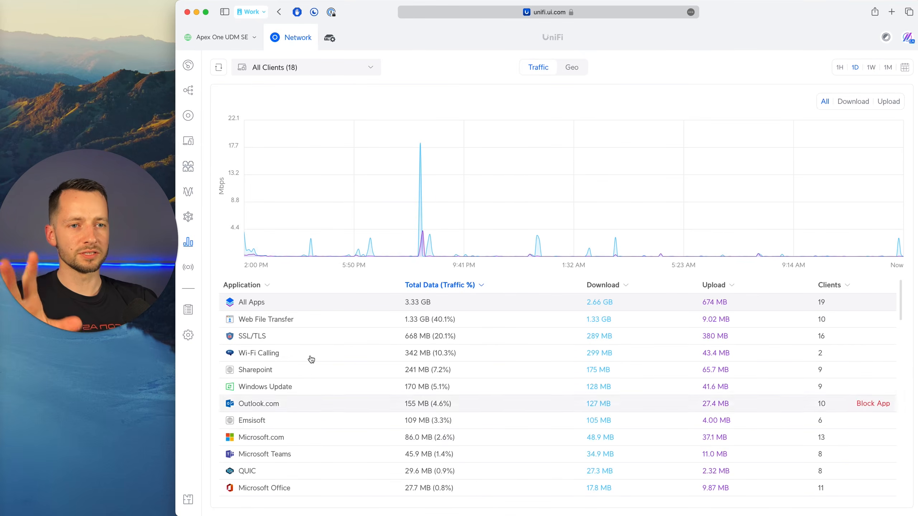
left_click(578, 70)
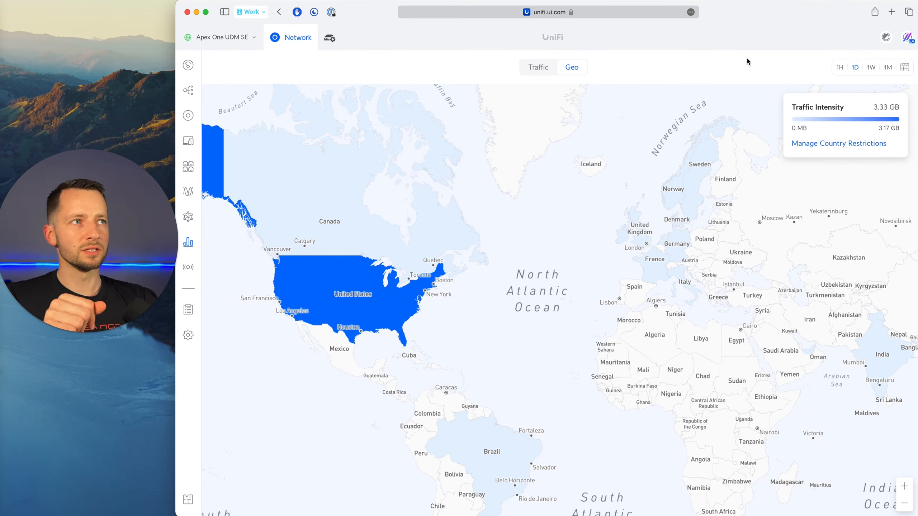
left_click(871, 70)
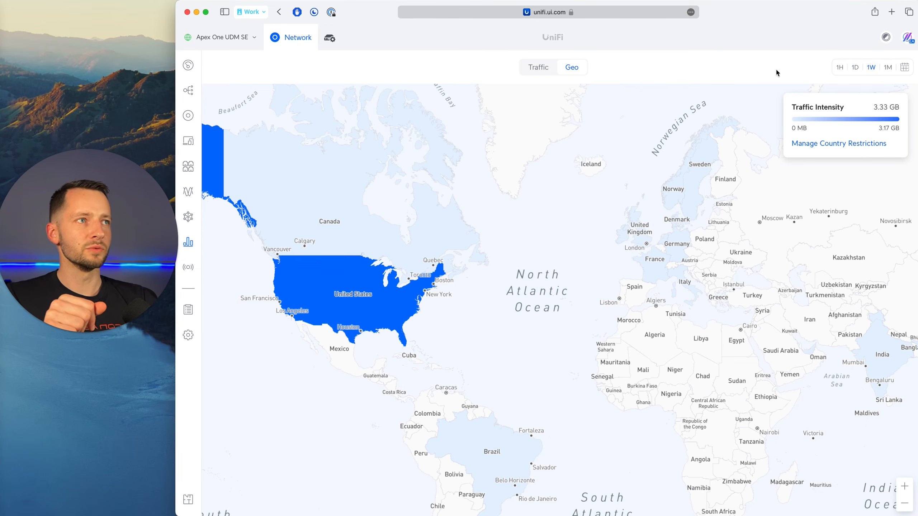
Enable the guest hotspot's landing page and look through its branding, container colour and success page options.
left_click(188, 274)
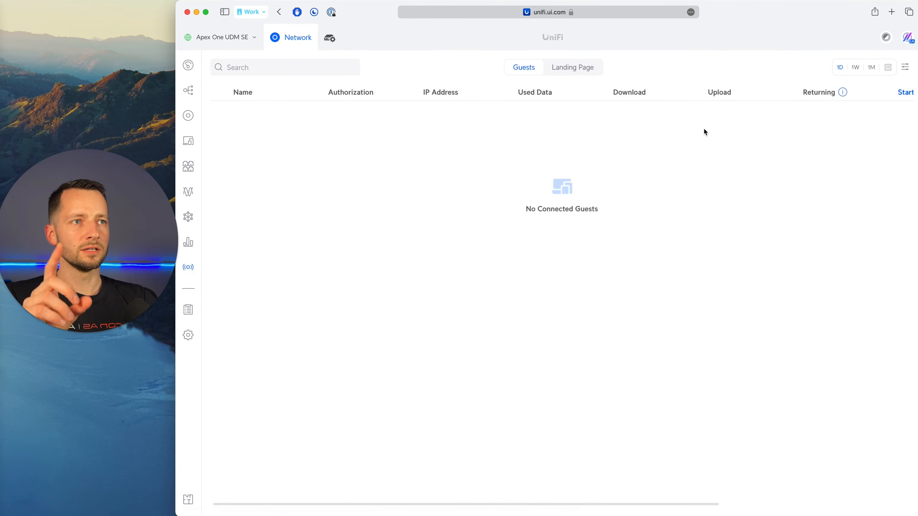
left_click(573, 70)
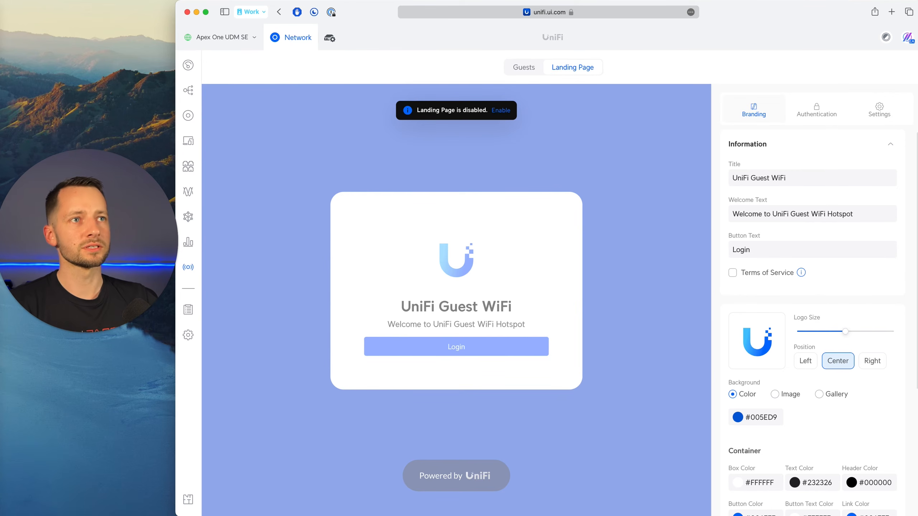
left_click(501, 110)
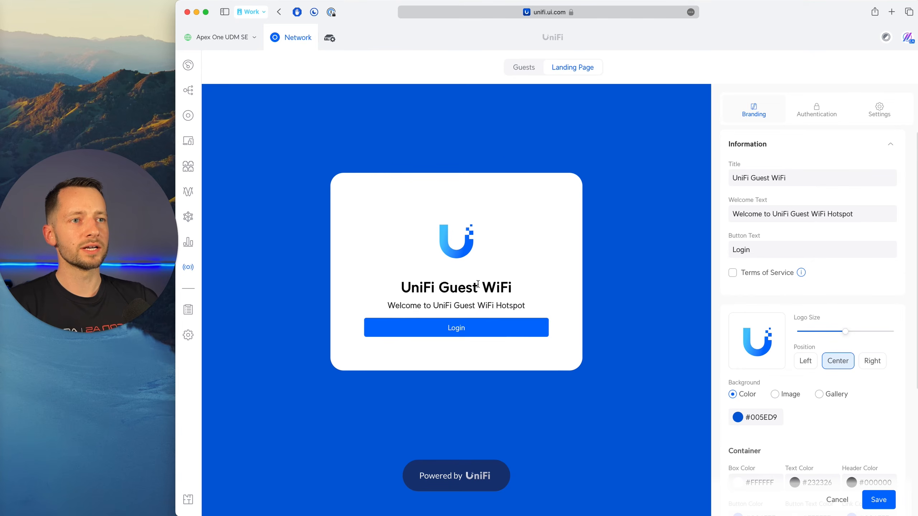
scroll(766, 249, "down", 2)
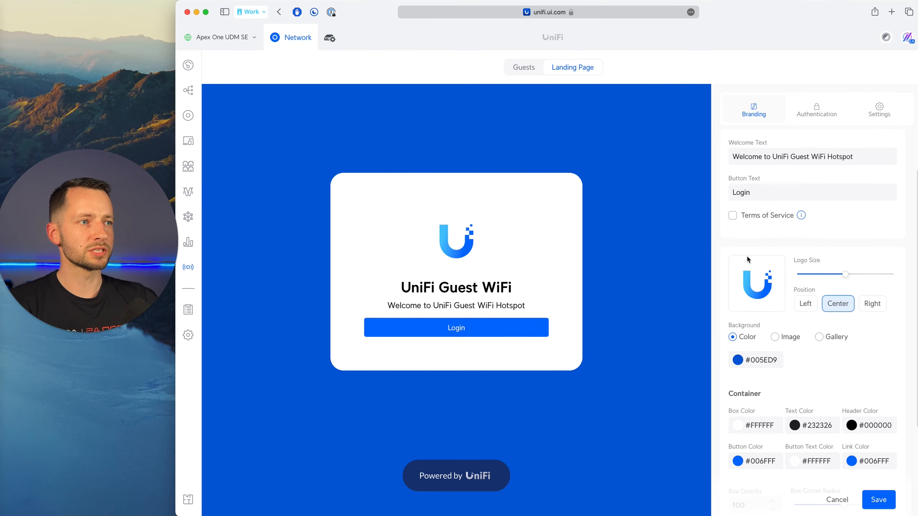
scroll(745, 300, "down", 5)
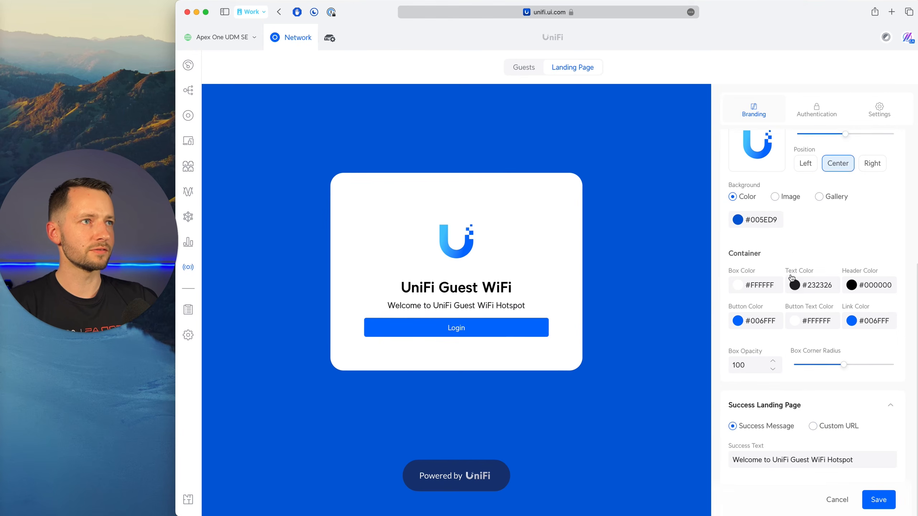
scroll(788, 235, "up", 6)
Review the landing page's authentication methods, expiration and authorization access settings, then discard the unsaved landing page changes.
left_click(806, 123)
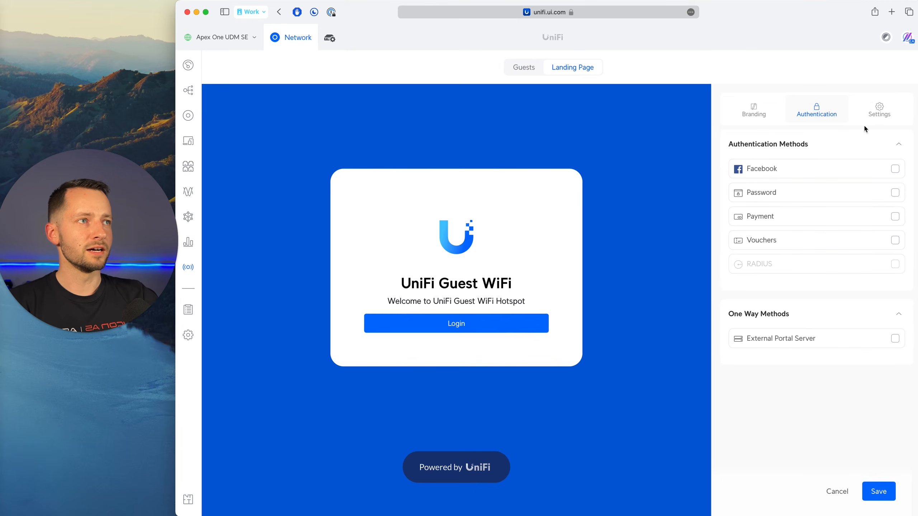
left_click(875, 114)
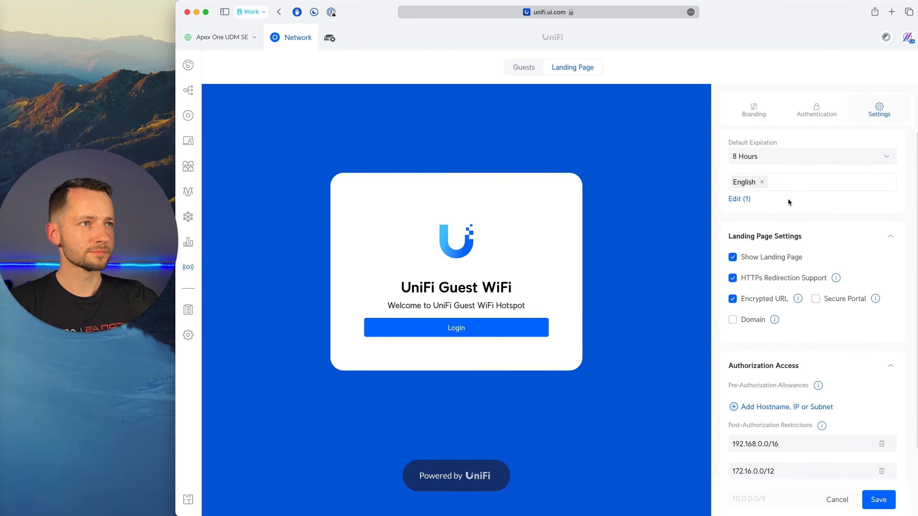
scroll(783, 217, "down", 3)
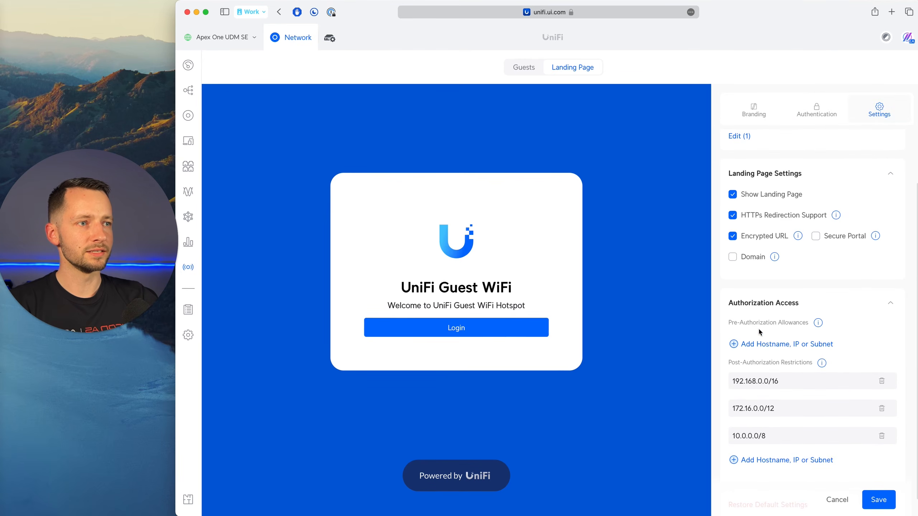
scroll(793, 294, "up", 3)
left_click(784, 110)
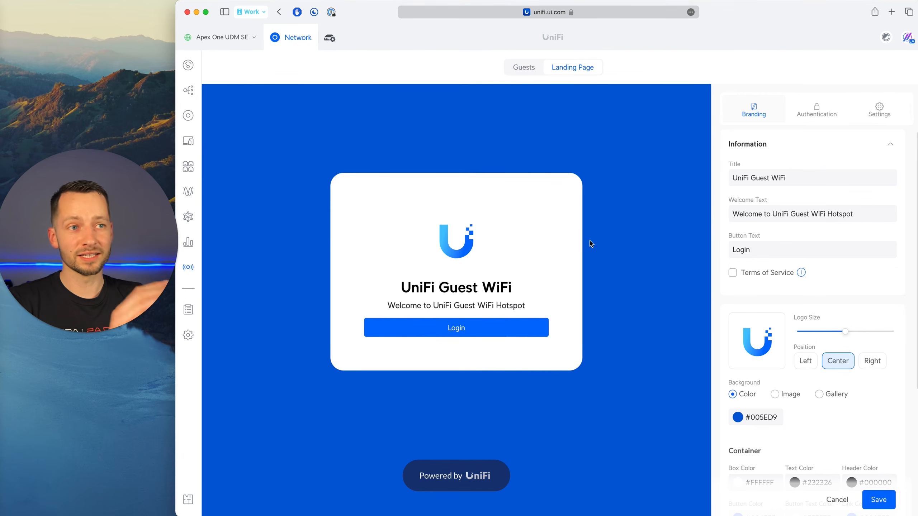
scroll(829, 461, "down", 5)
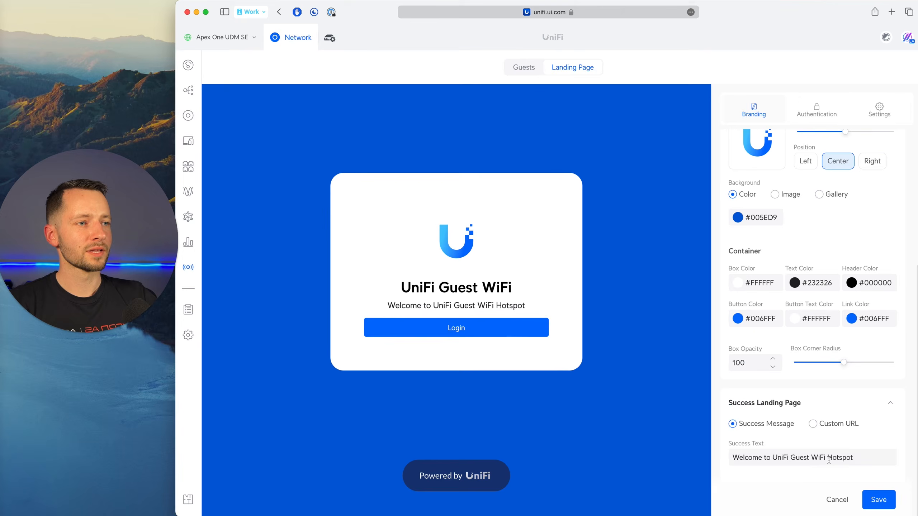
left_click(836, 498)
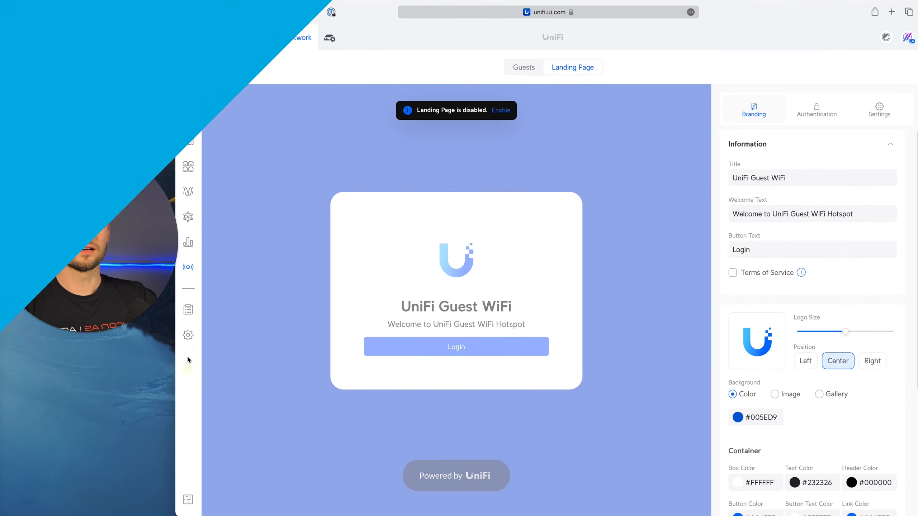
Enable Country Restrictions in the network's general security settings.
left_click(188, 335)
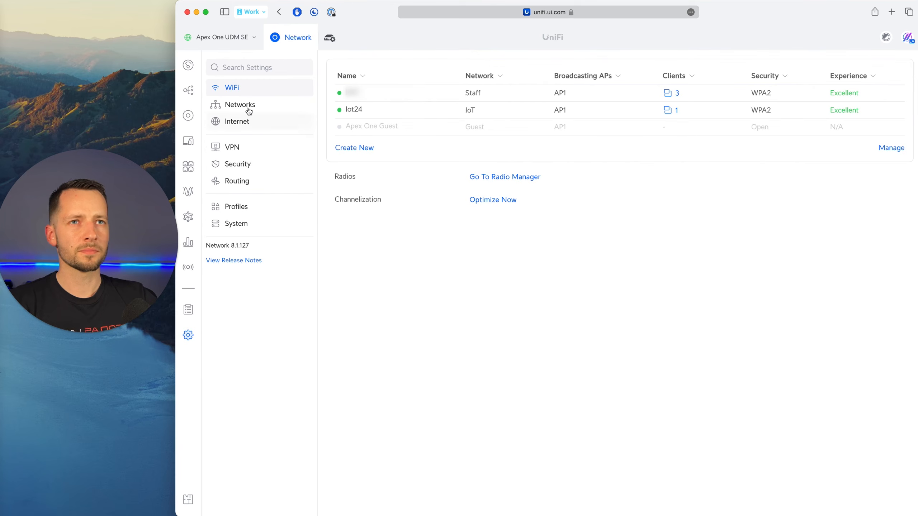
left_click(251, 163)
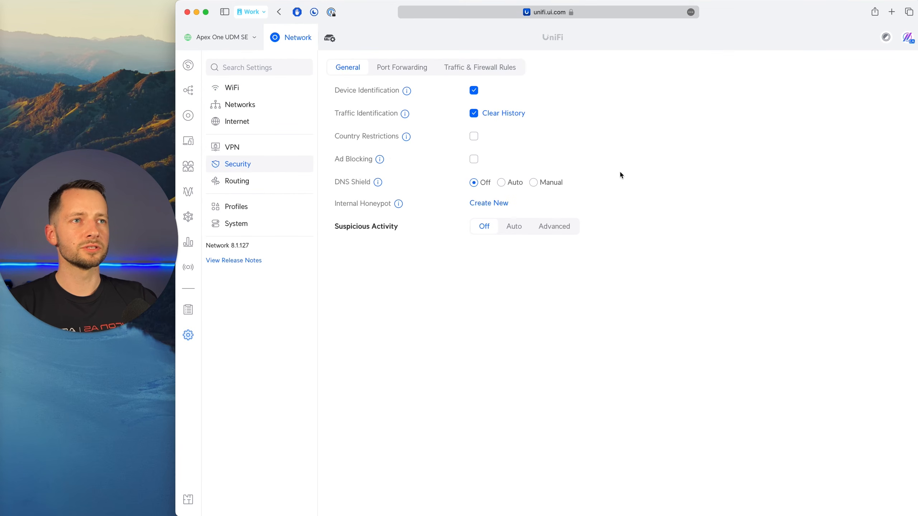
left_click(473, 137)
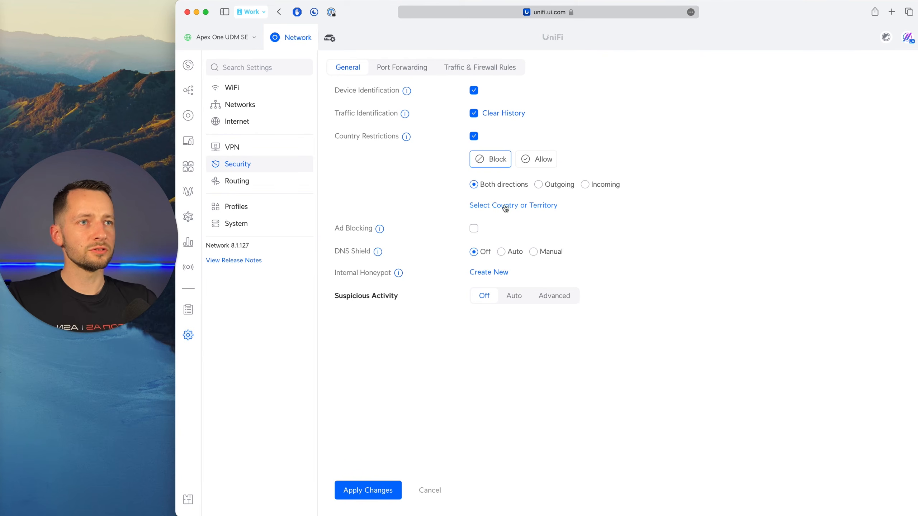
Try selecting Andorra and United Arab Emirates as blocked countries, deselect both and cancel the country selection.
left_click(486, 208)
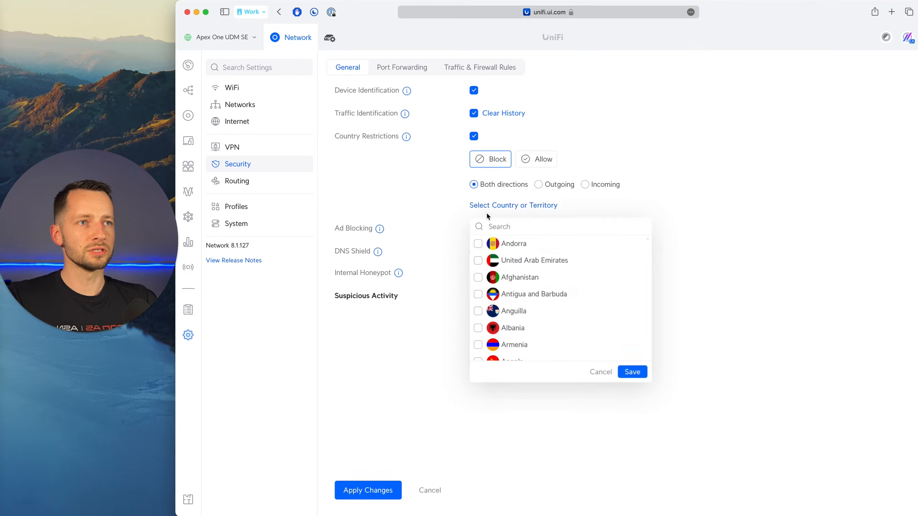
left_click(477, 244)
left_click(477, 260)
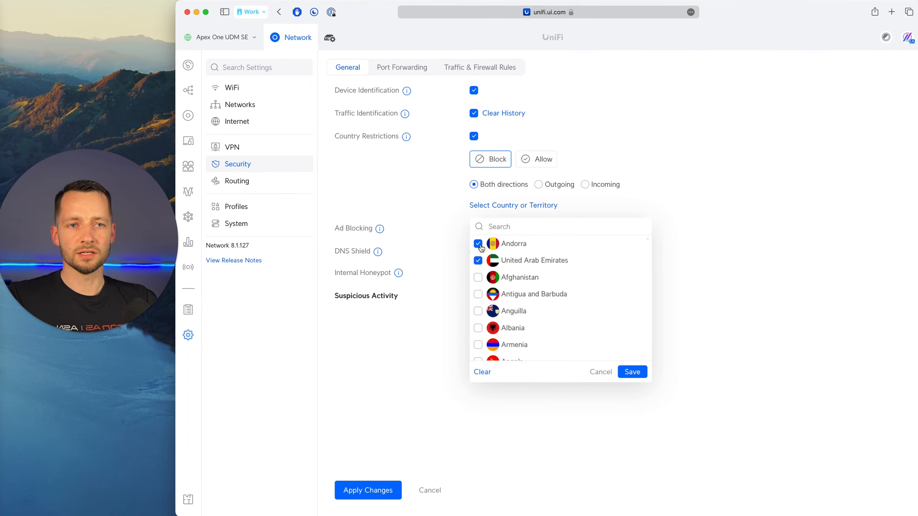
left_click(478, 244)
left_click(478, 261)
left_click(601, 372)
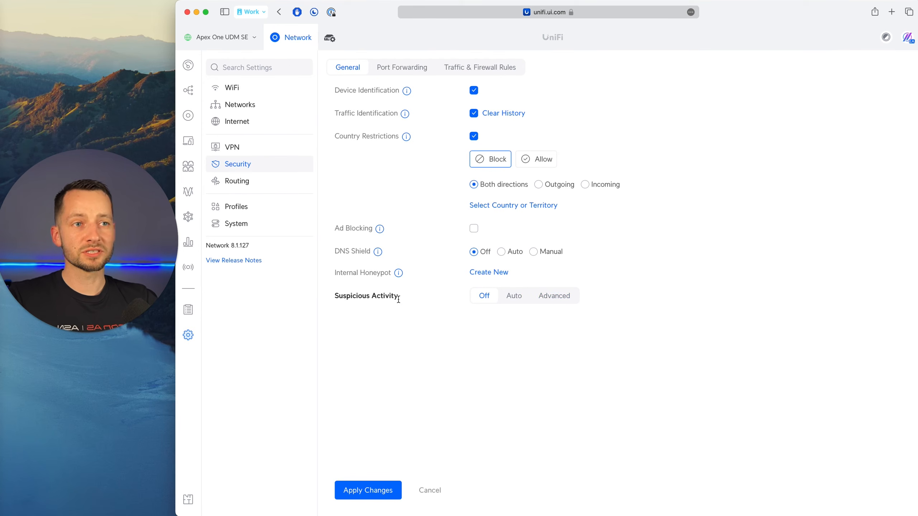
Set Suspicious Activity detection to Advanced after viewing the Auto mode, and look through its network, filtering and sensitivity options.
left_click_drag(398, 297, 332, 298)
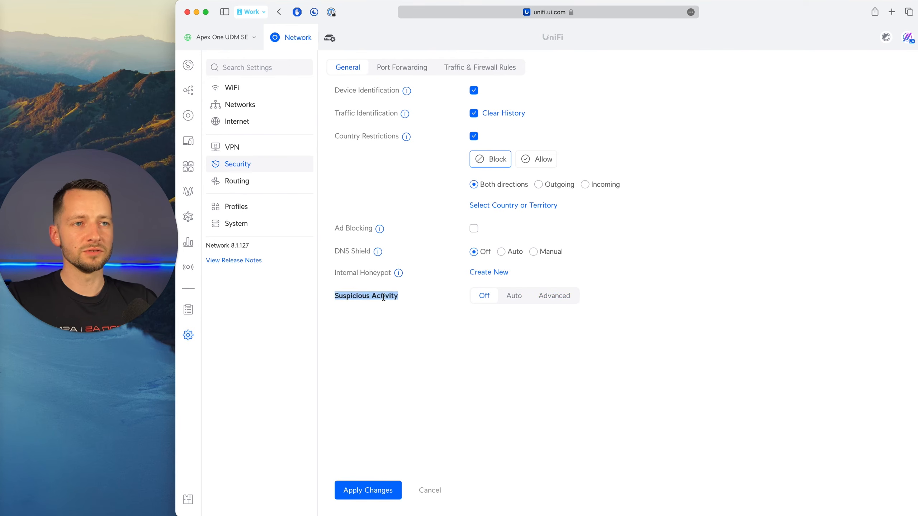
left_click(383, 297)
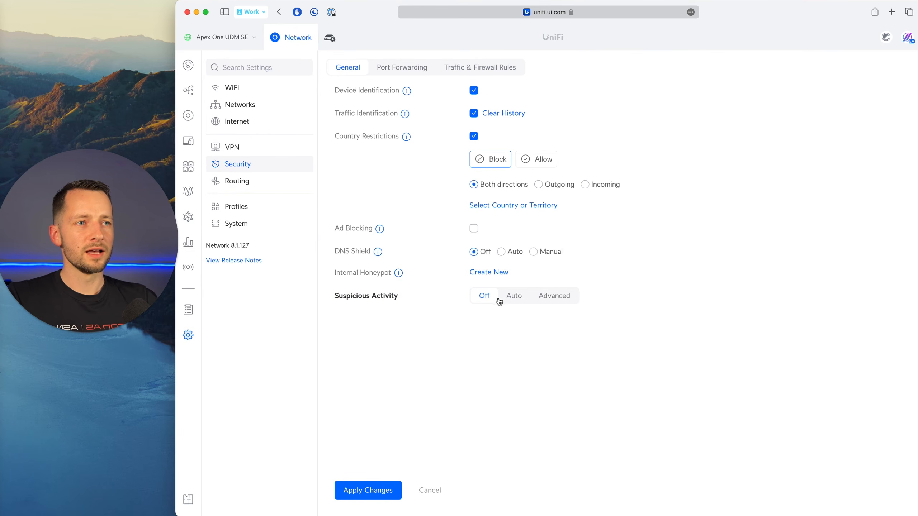
left_click(514, 296)
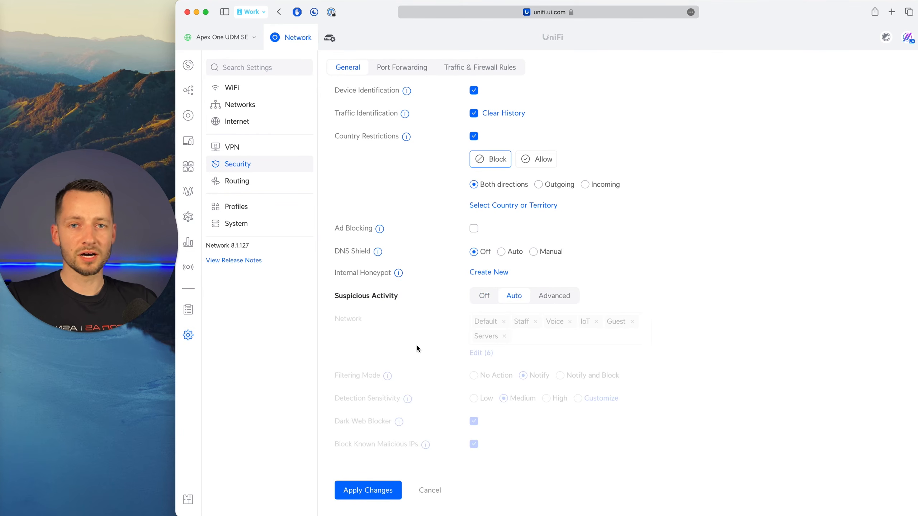
left_click(565, 302)
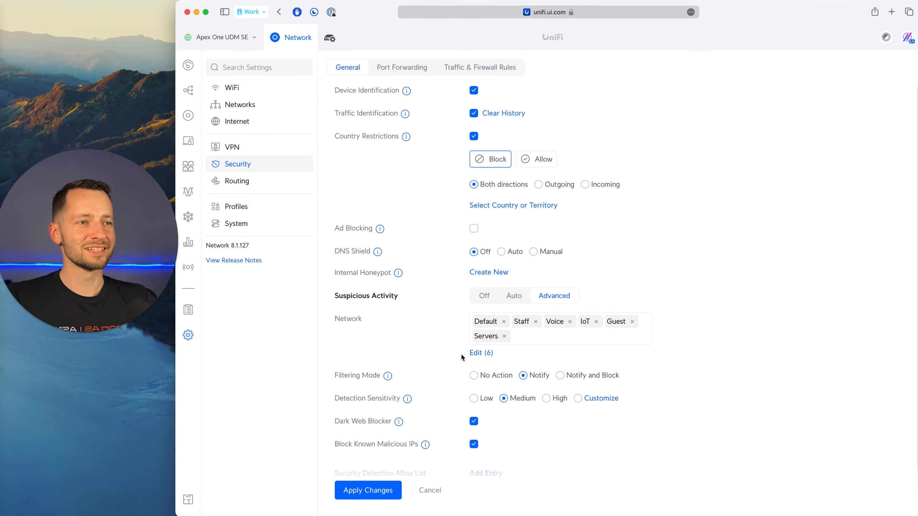
scroll(457, 358, "down", 2)
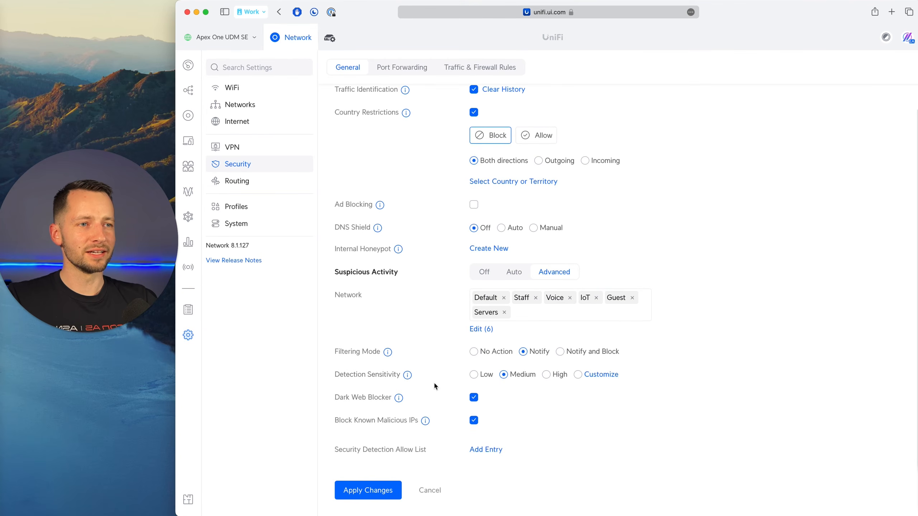
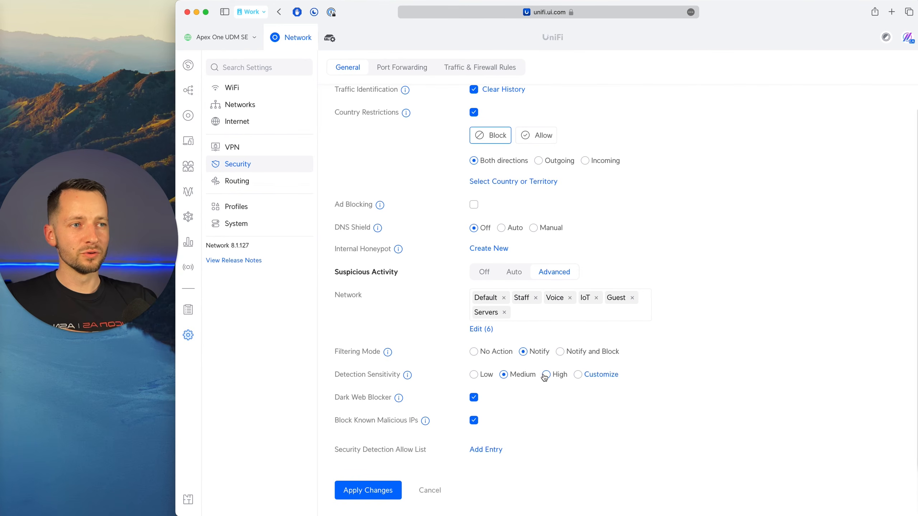
Compare the threat categories covered by Medium and High detection, setting Detection Sensitivity to High without customizing the categories.
left_click(585, 377)
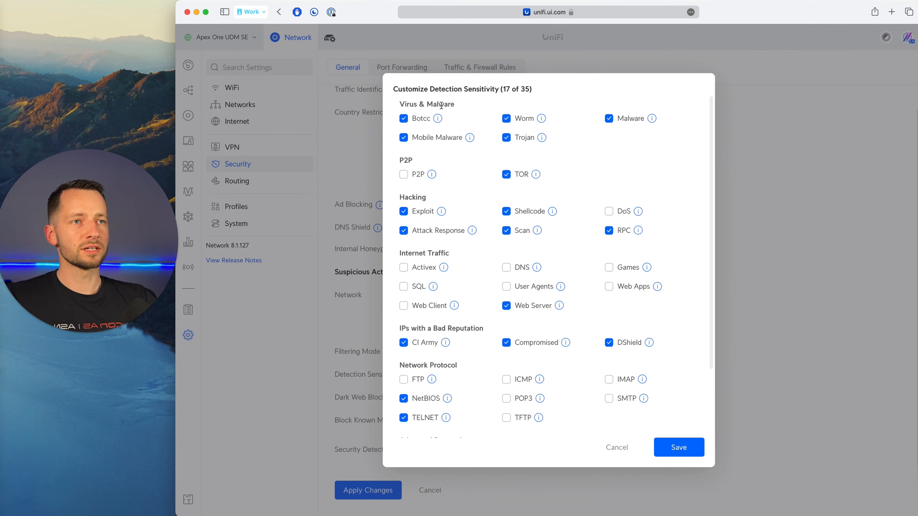
left_click(615, 449)
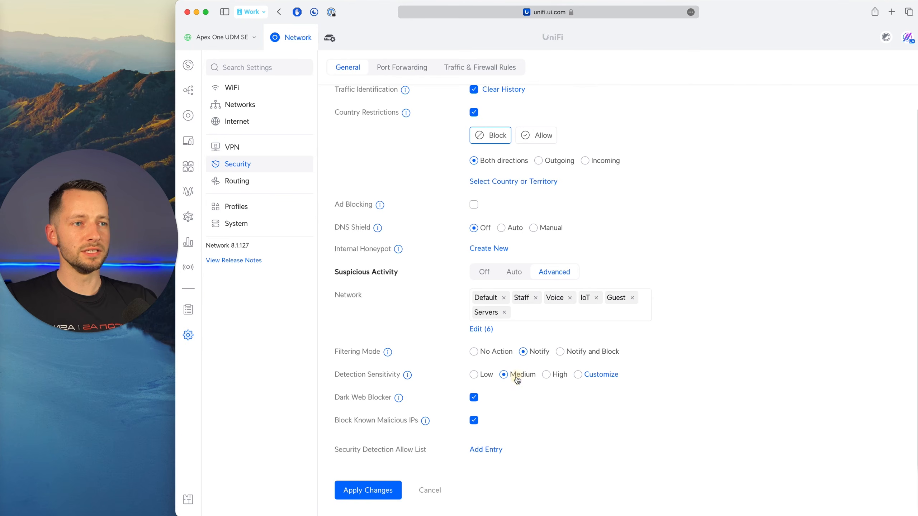
left_click(600, 375)
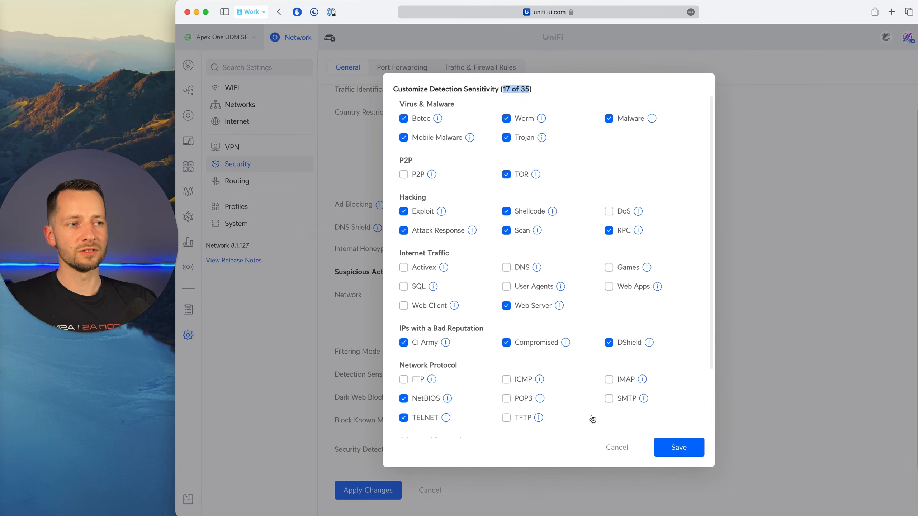
left_click(621, 450)
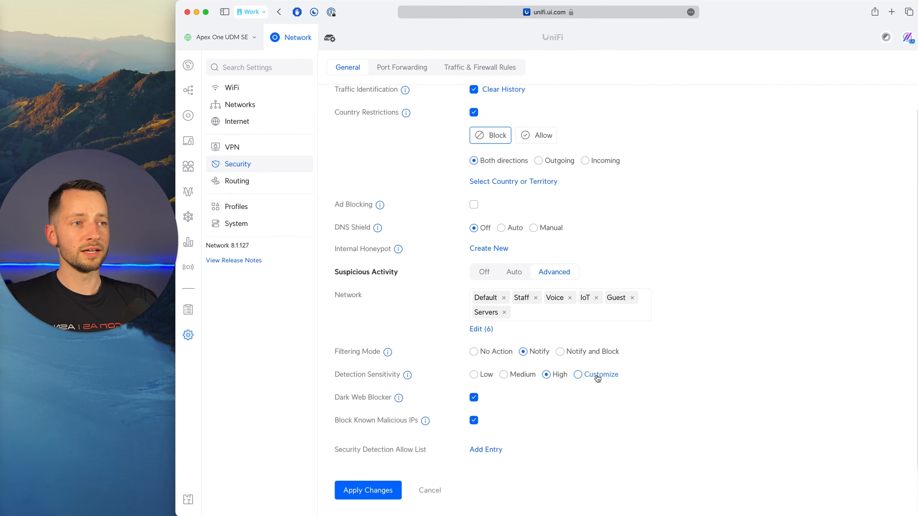
left_click(595, 376)
scroll(459, 336, "down", 3)
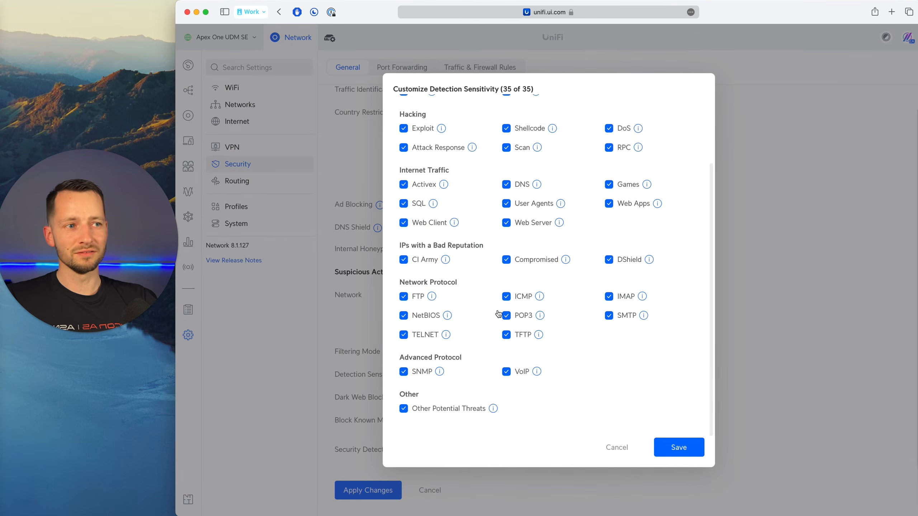
scroll(465, 429, "up", 3)
left_click(616, 447)
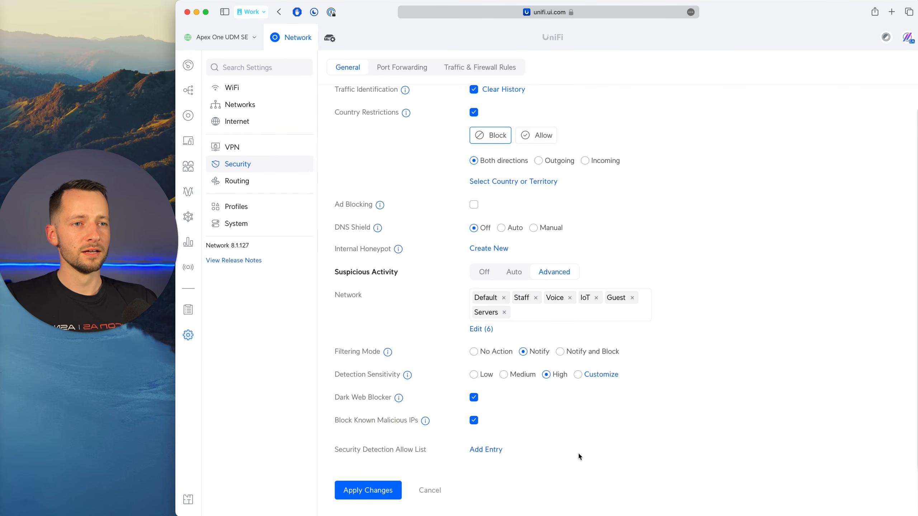
Set Filtering Mode to Notify and Block, disable Country Restrictions, and apply the security changes.
scroll(579, 457, "up", 1)
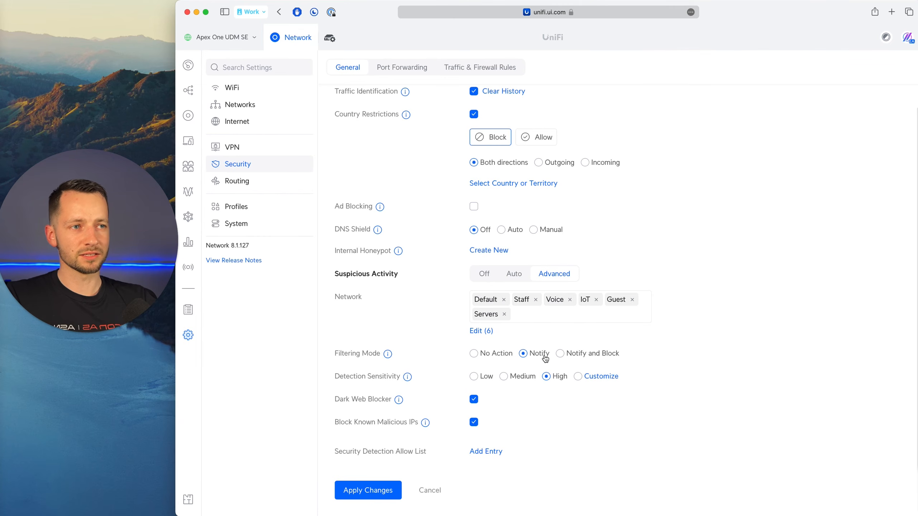
left_click(570, 357)
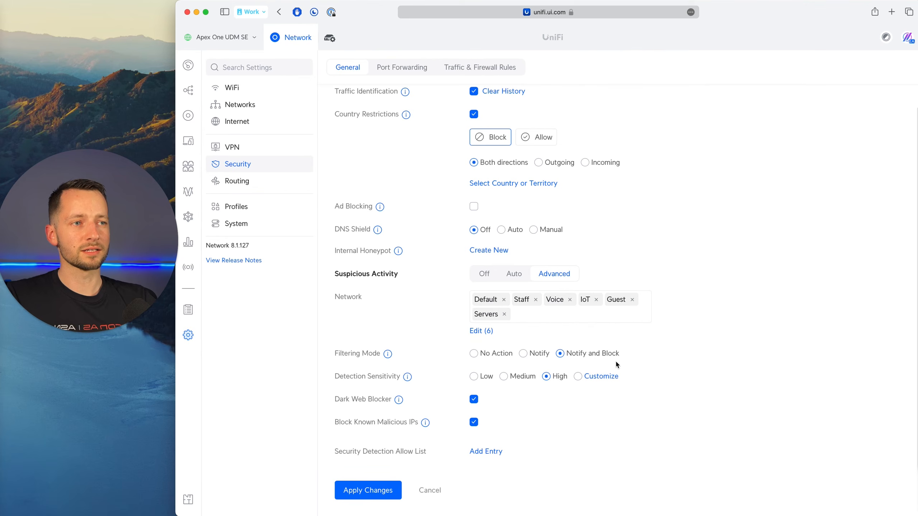
left_click(377, 491)
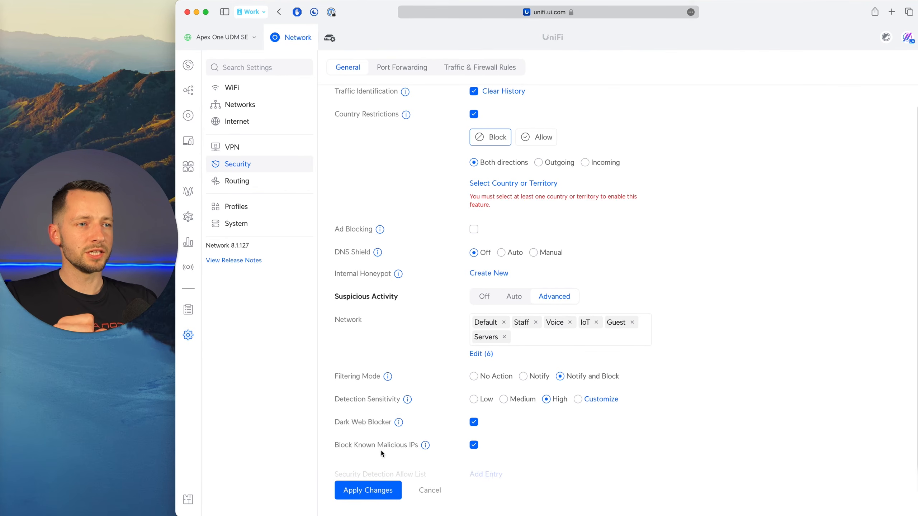
left_click(474, 115)
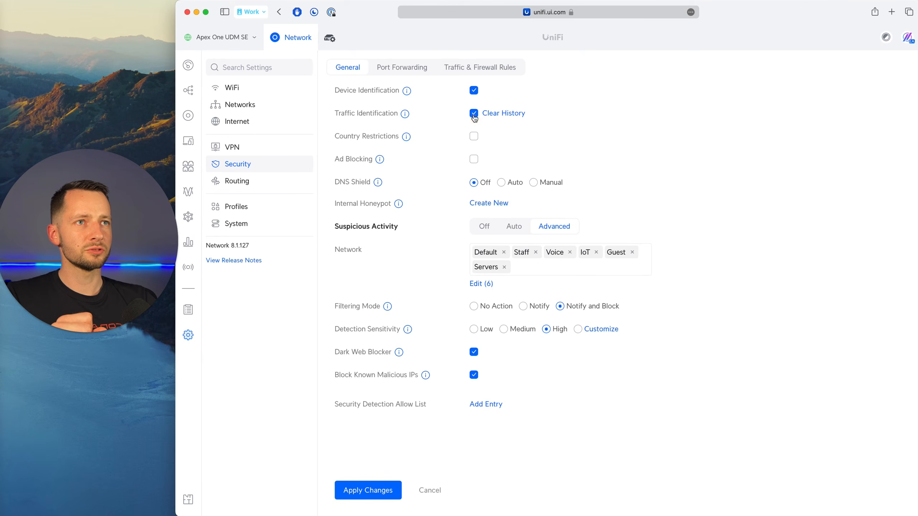
left_click(381, 492)
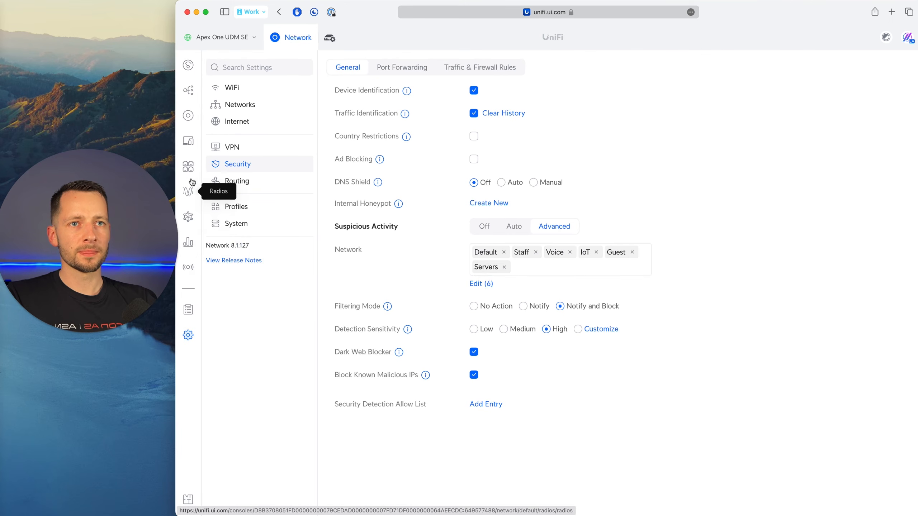
Look over the network overview and its Inspection page, and compare the advanced firewall rules with the simple traffic rules.
left_click(189, 214)
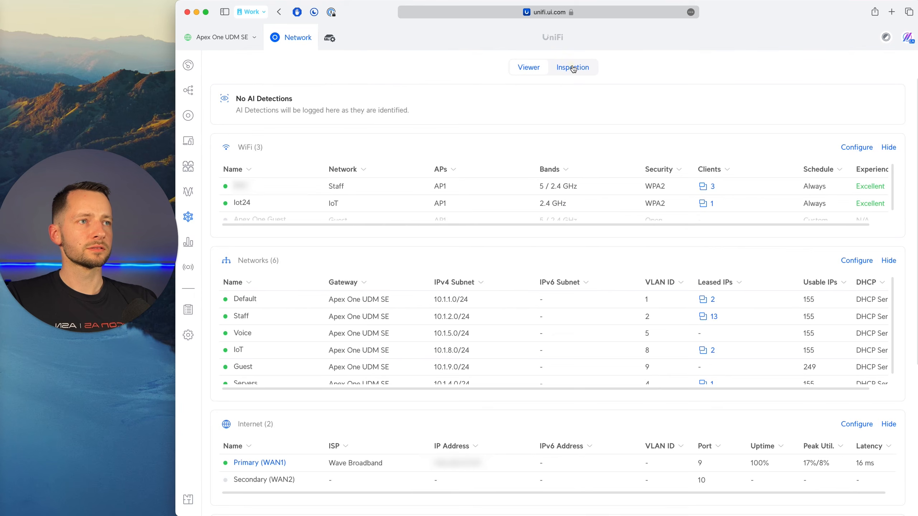
left_click(573, 69)
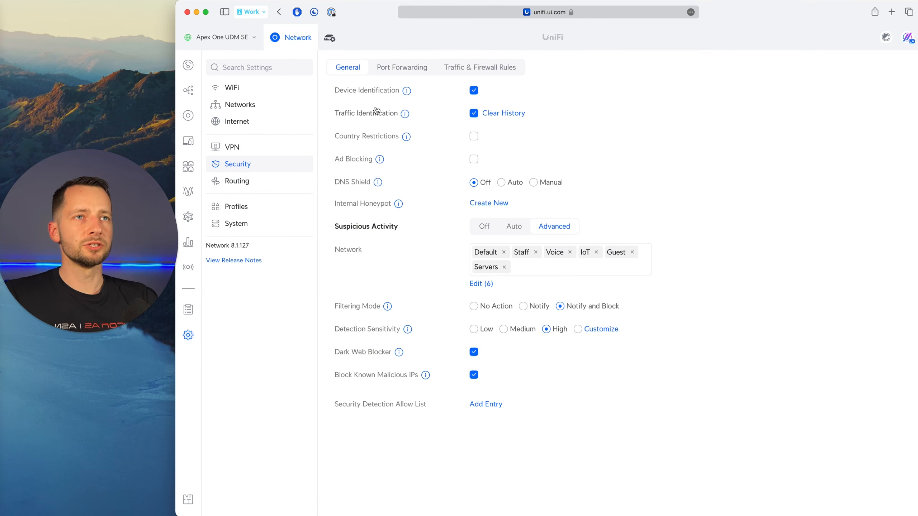
left_click(479, 69)
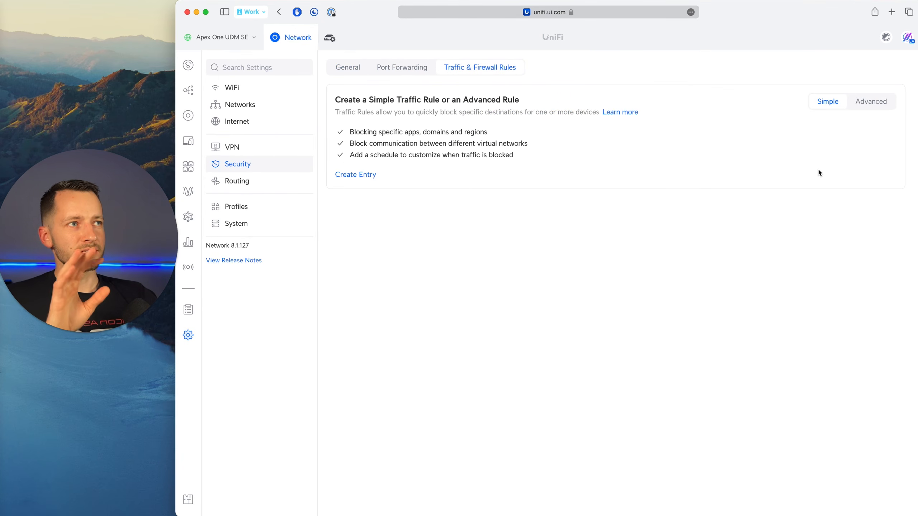
left_click(867, 102)
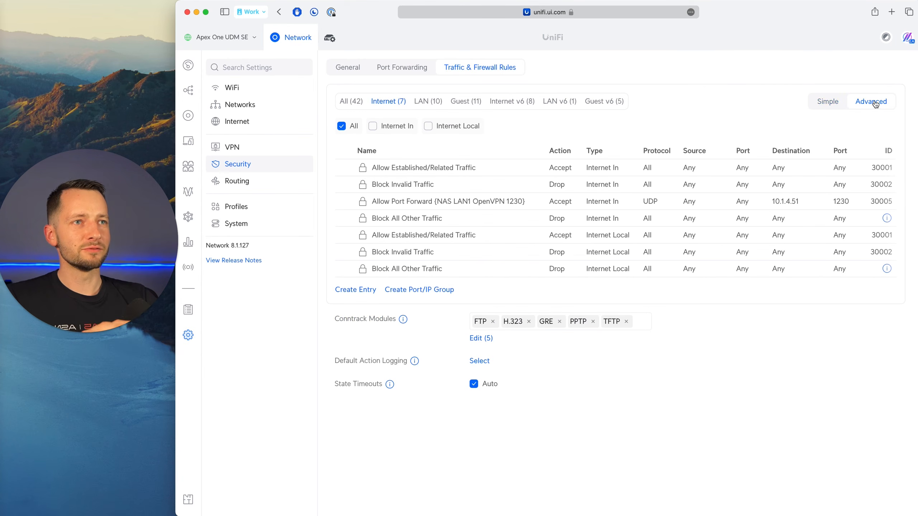
left_click(831, 102)
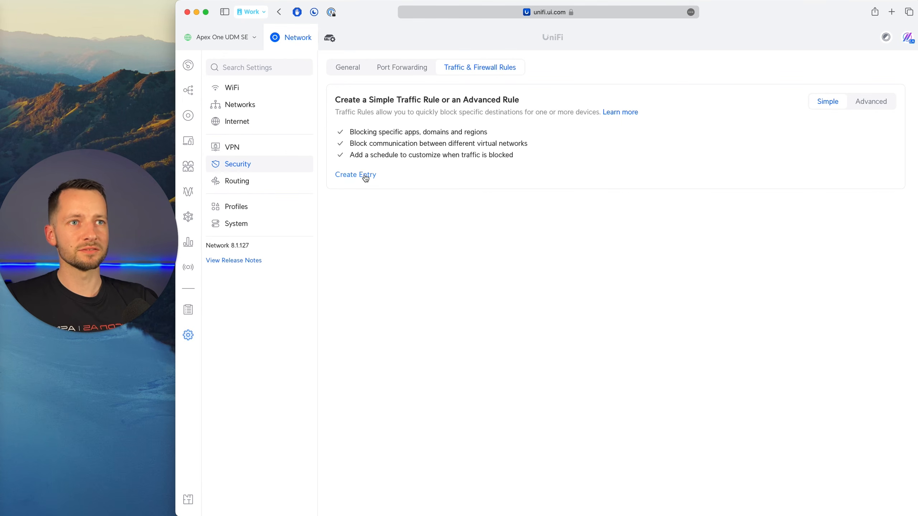
Create a simple traffic rule named "Block Printers from Internet".
left_click(347, 175)
left_click(475, 94)
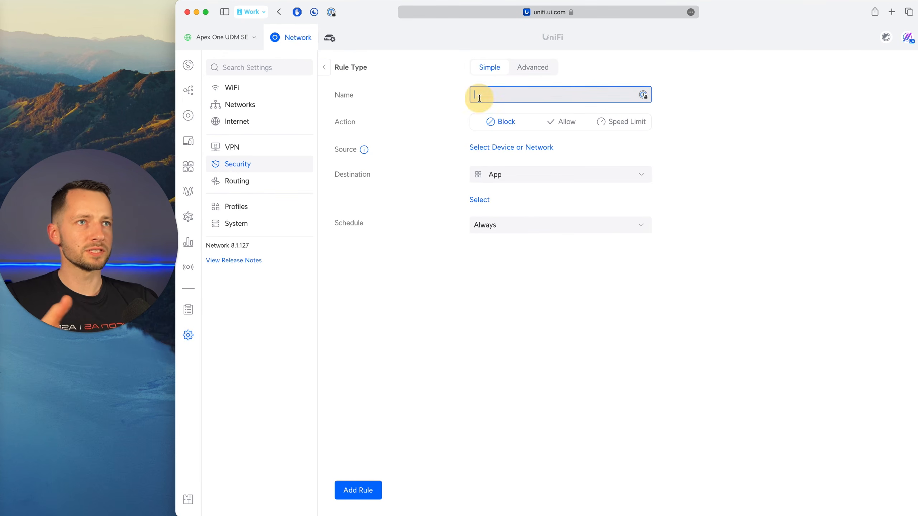
type("Block ")
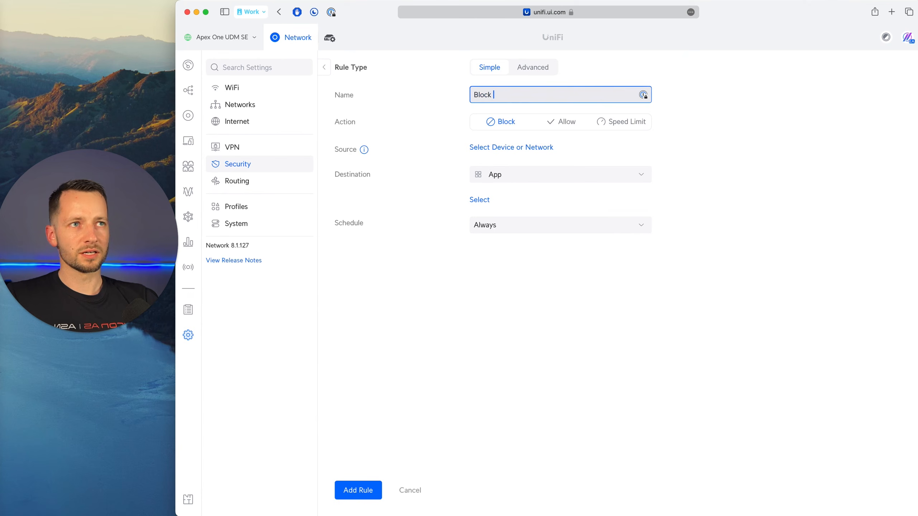
type("Printers from ")
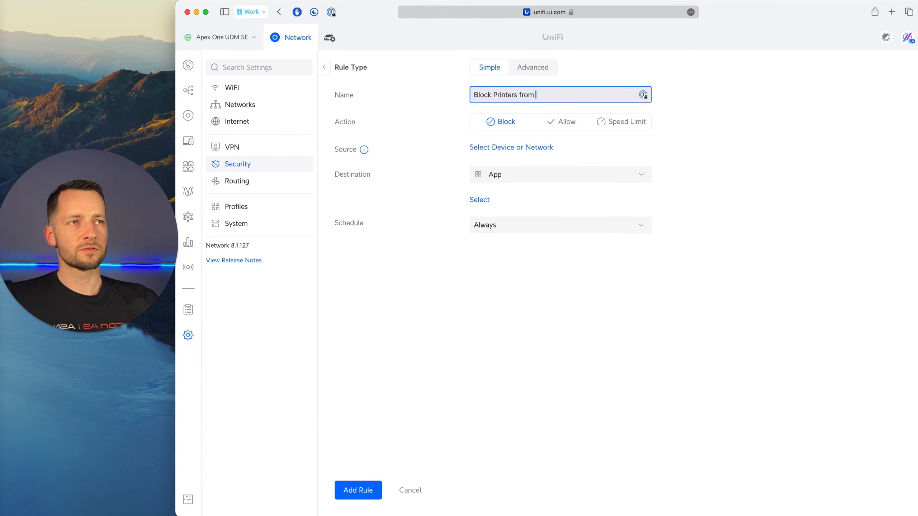
type("Internet")
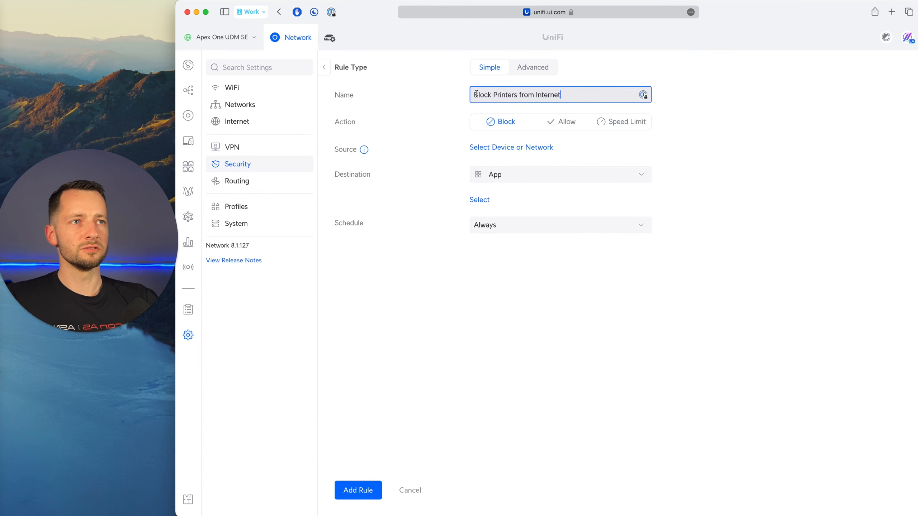
Select PT1, Reception Printer and PT2, Bullpen Printer as the rule's source devices and save the selection.
left_click(496, 153)
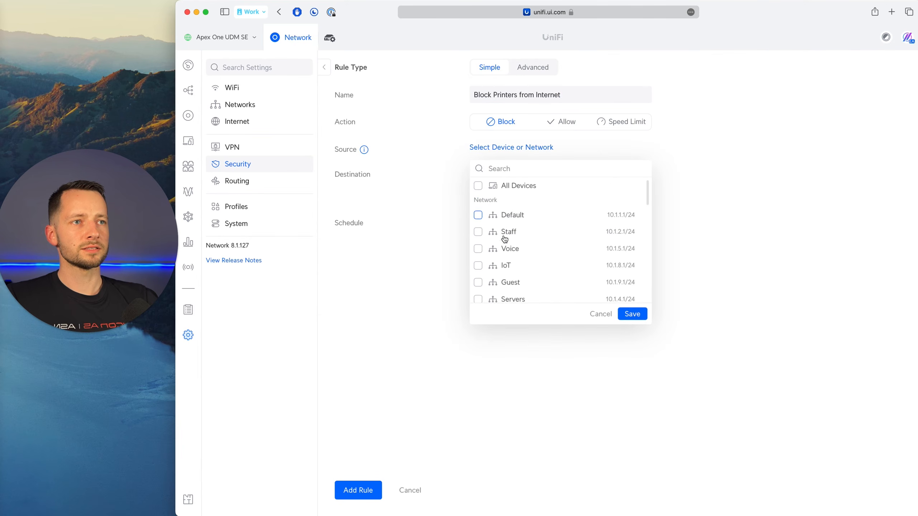
scroll(491, 235, "down", 3)
scroll(505, 267, "up", 2)
scroll(504, 251, "down", 5)
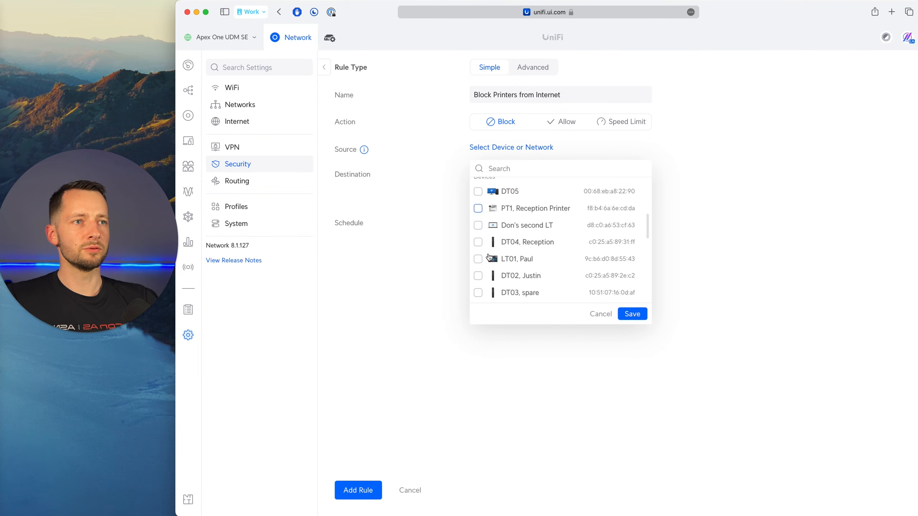
left_click(478, 206)
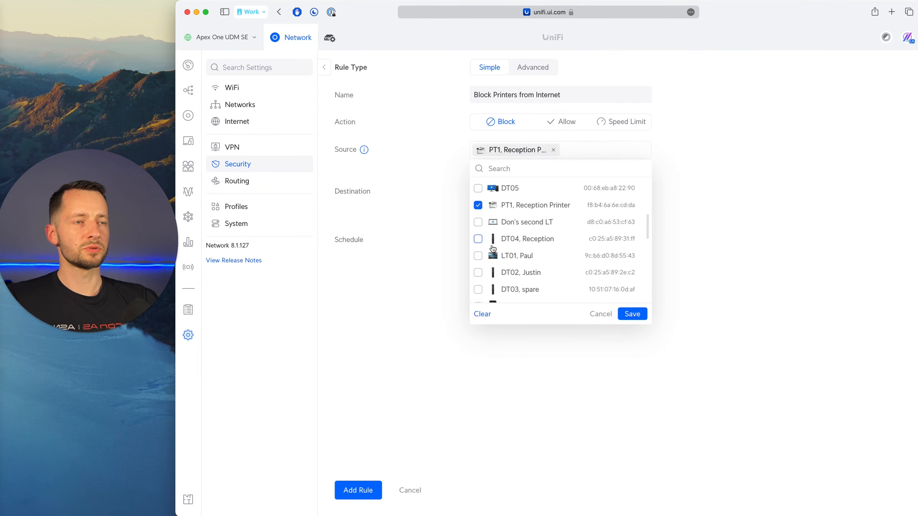
scroll(529, 263, "down", 1)
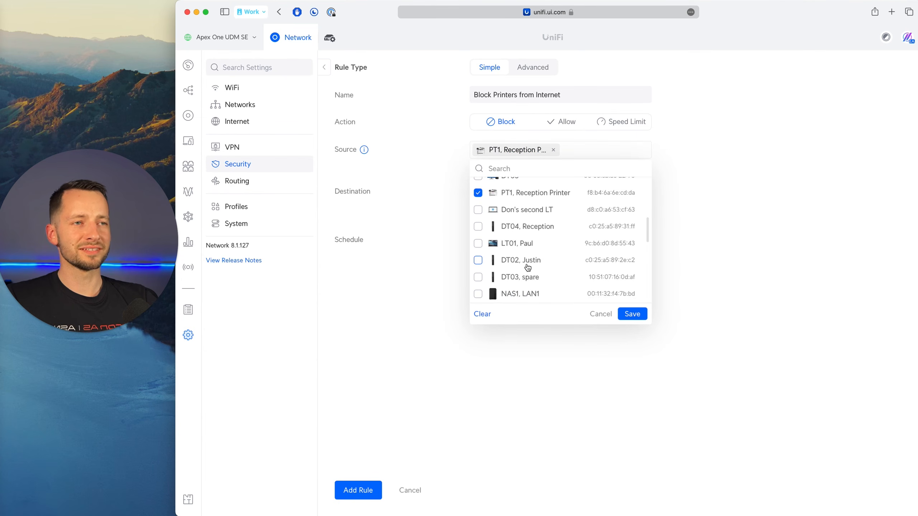
scroll(529, 275, "up", 2)
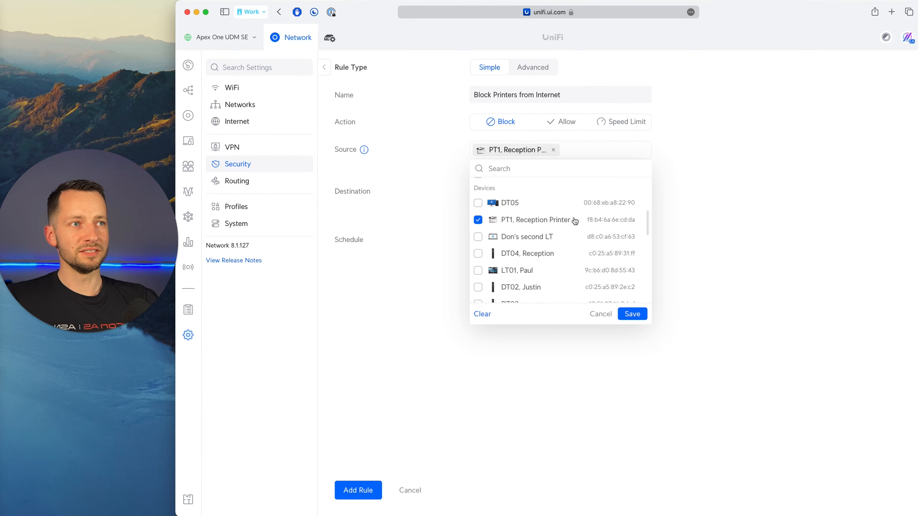
scroll(506, 239, "down", 5)
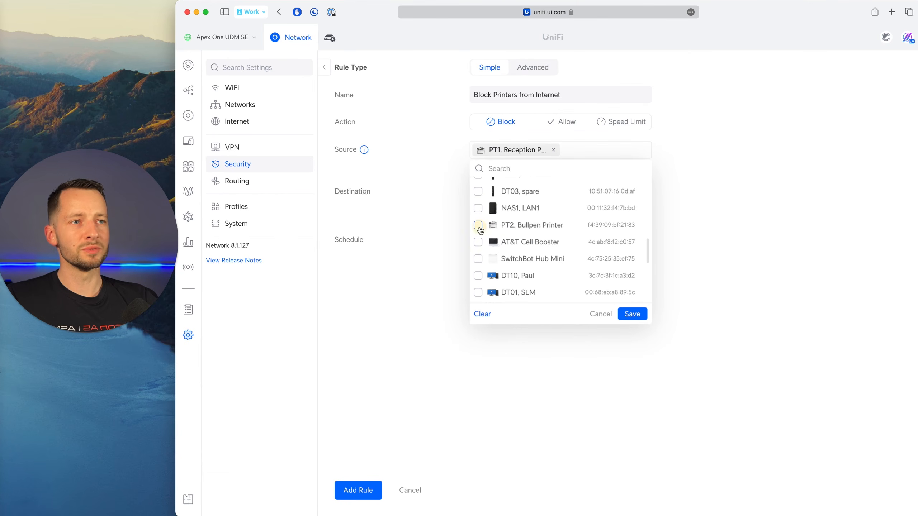
left_click(478, 227)
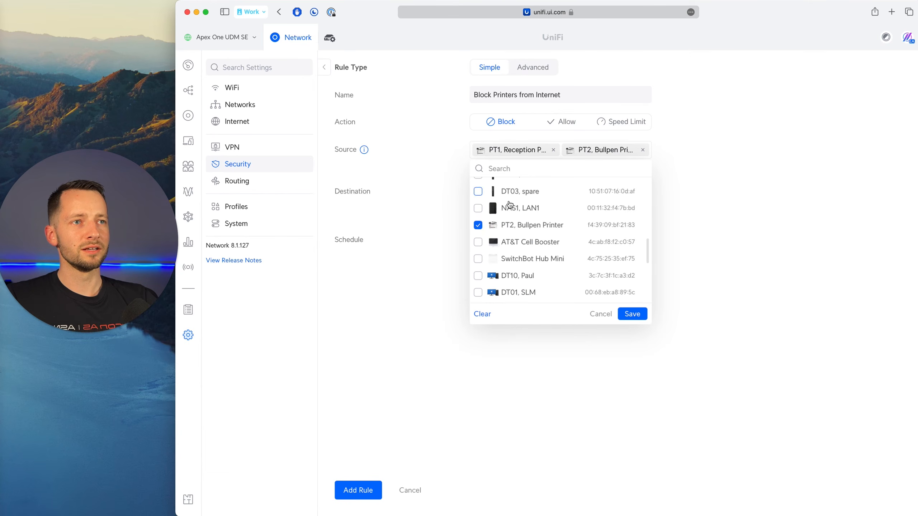
left_click(633, 315)
Set the printer rule's destination to Internet, keep its schedule at Always, and add the rule.
left_click(547, 195)
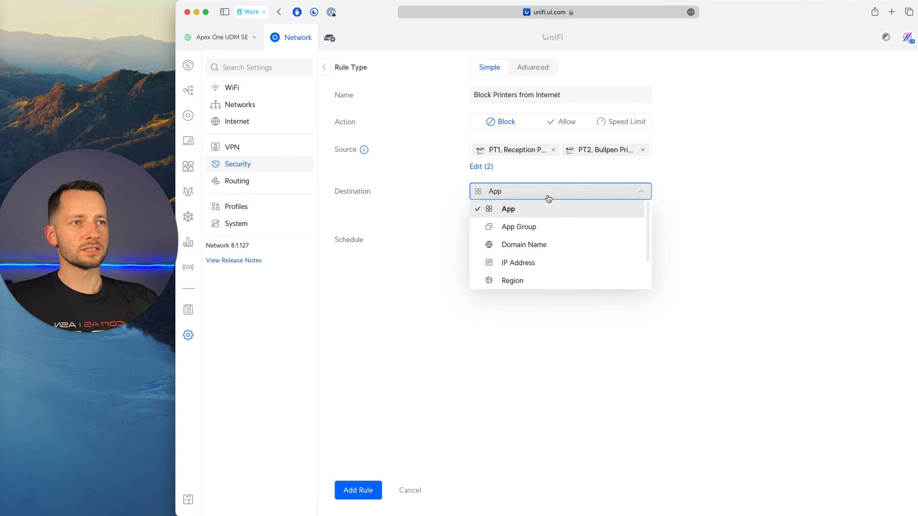
scroll(535, 269, "down", 2)
left_click(535, 270)
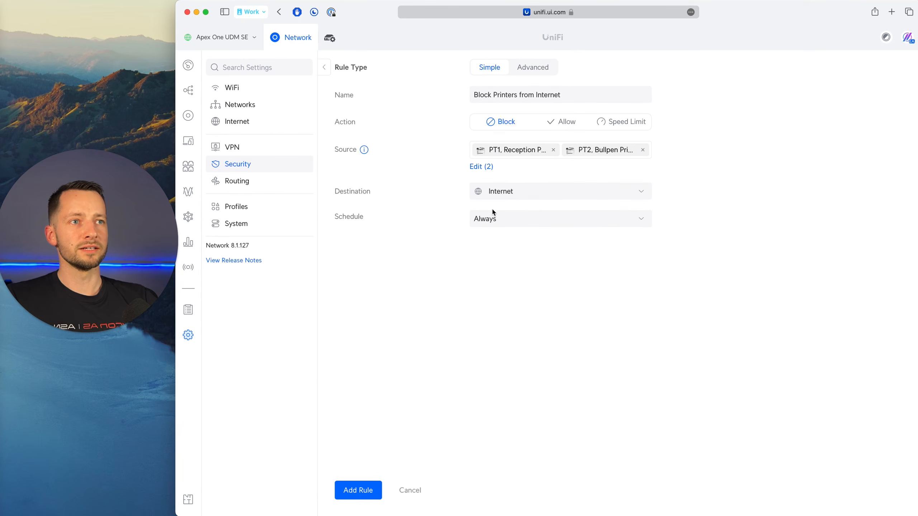
left_click(496, 219)
left_click(461, 221)
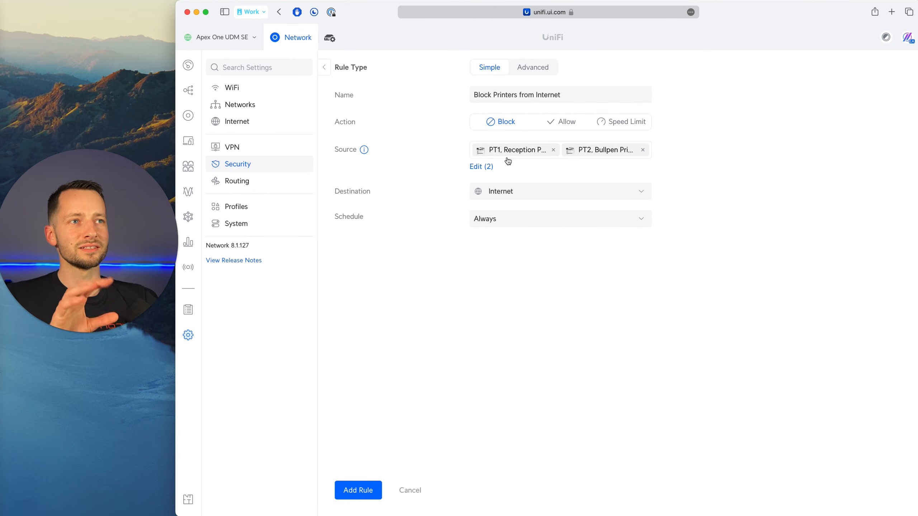
left_click(373, 488)
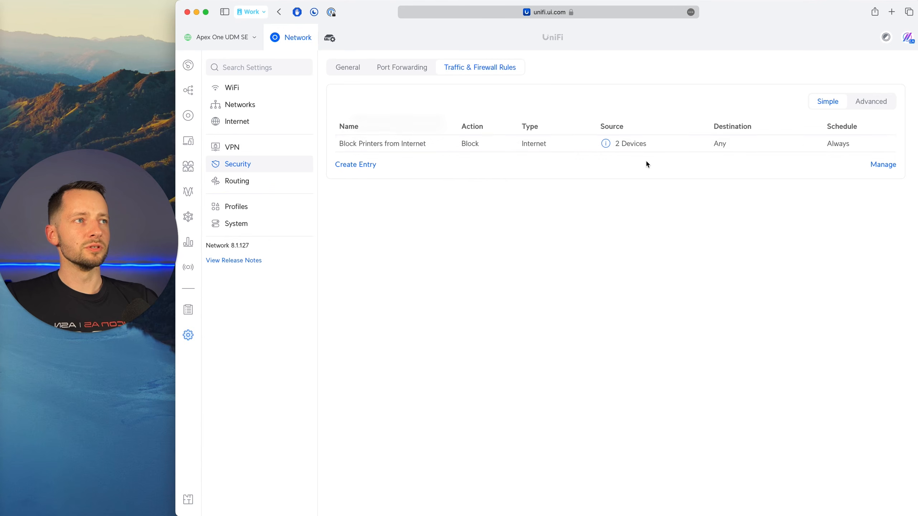
Start a new simple traffic rule with the Block action and name it "Block Staff to SnapChat".
left_click(347, 165)
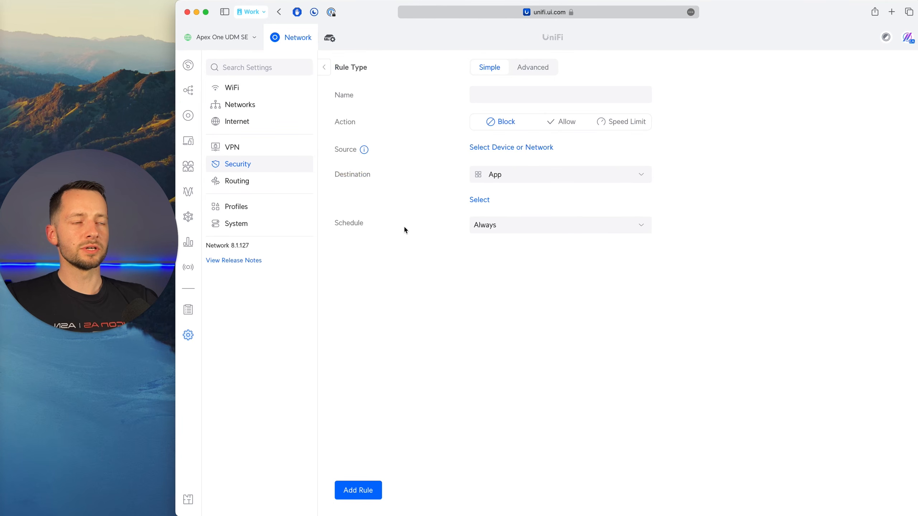
left_click(488, 97)
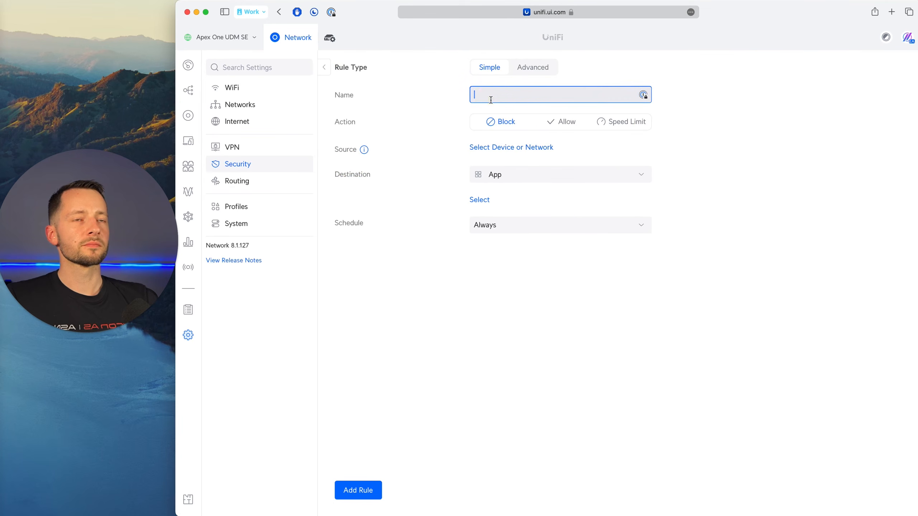
left_click(514, 69)
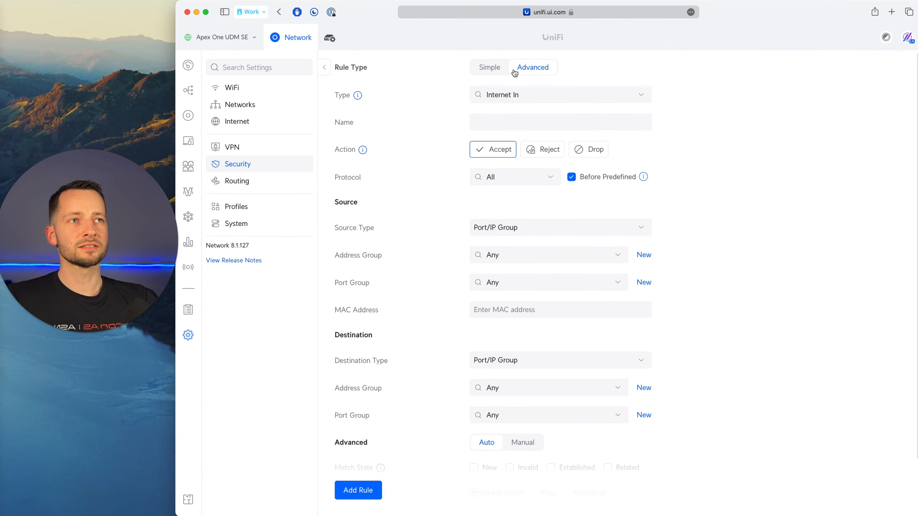
left_click(497, 69)
left_click(501, 93)
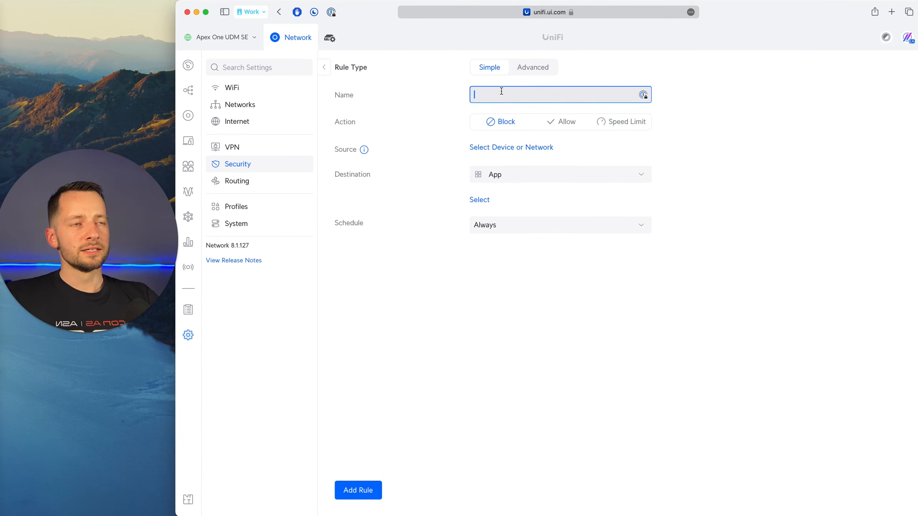
type("G")
key("BackSpace")
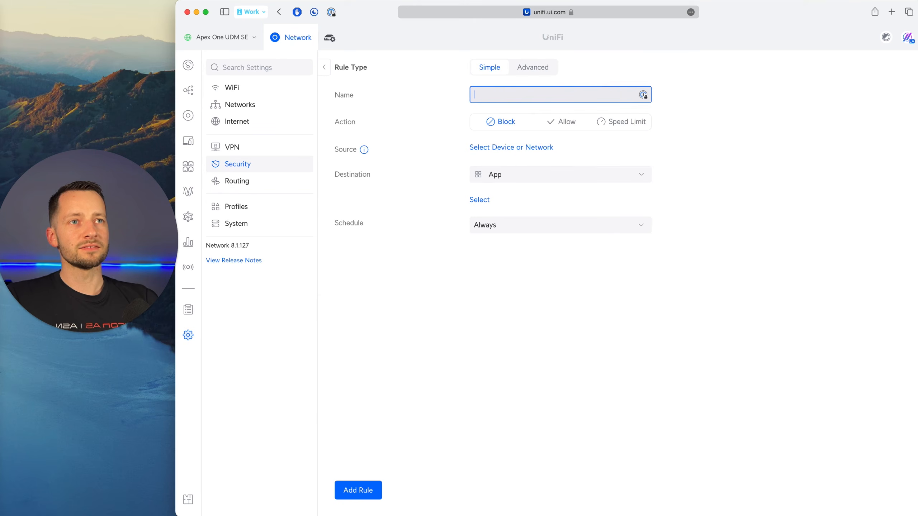
type("Block Sta")
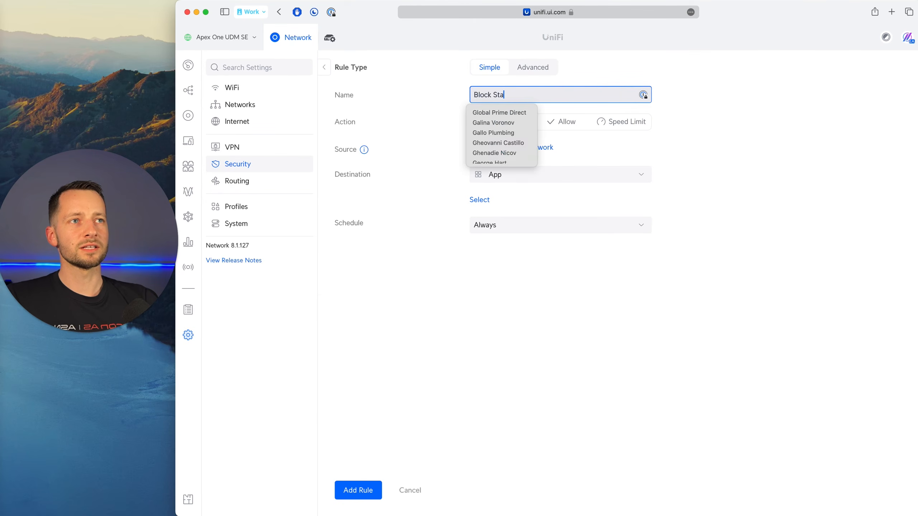
type("ff to Snap")
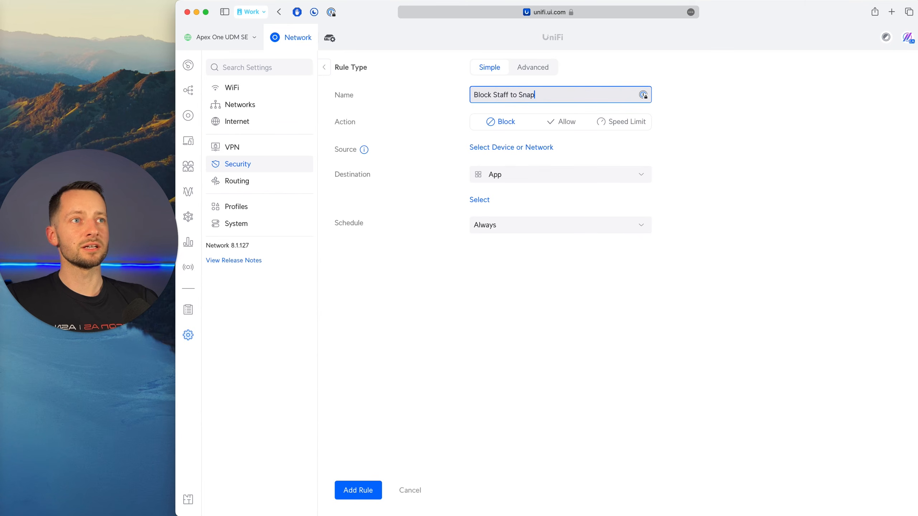
type("Chat")
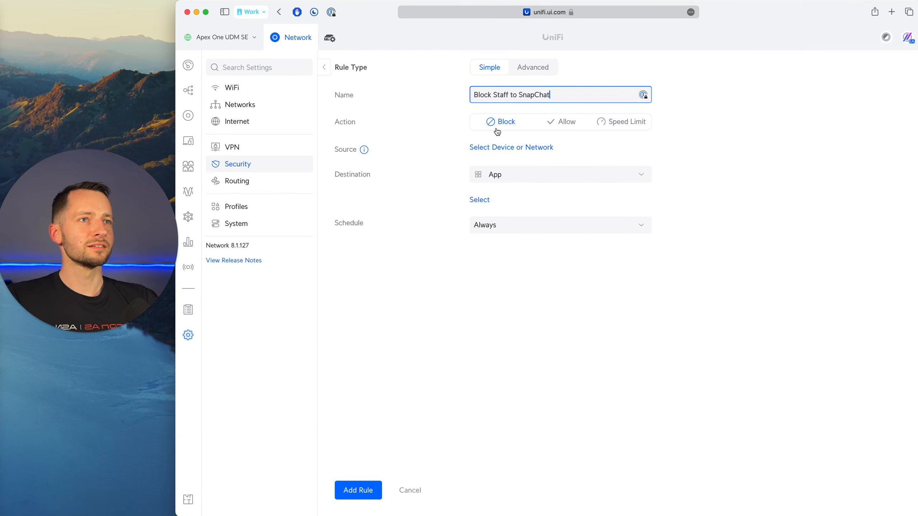
Select the Staff network as the rule's source and save the selection.
left_click(492, 149)
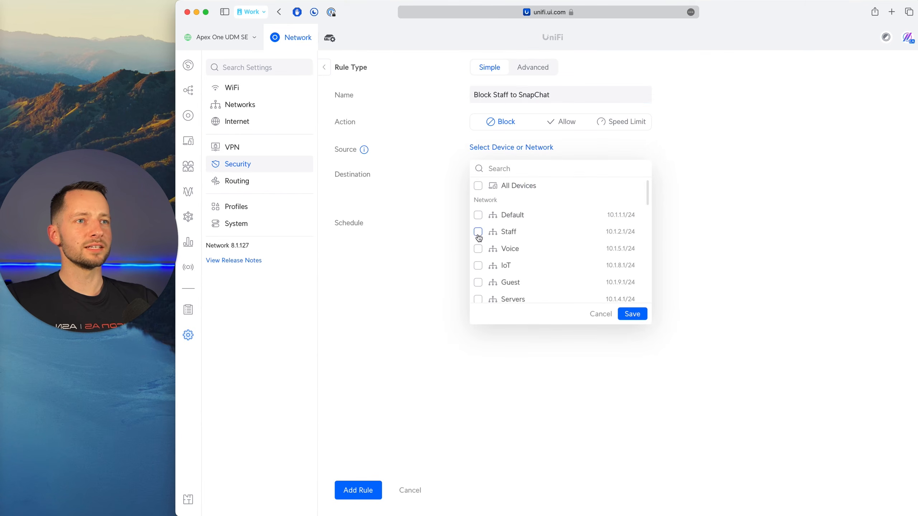
left_click(478, 232)
left_click(477, 232)
scroll(506, 250, "down", 3)
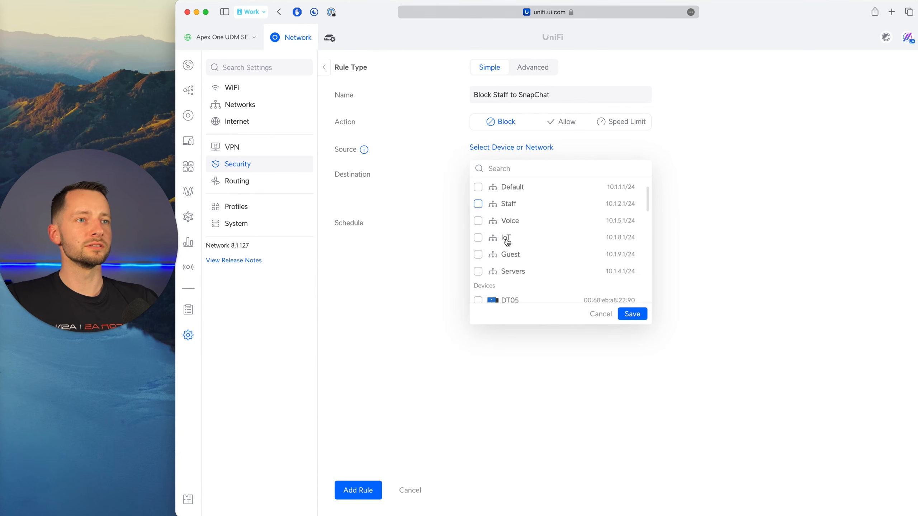
scroll(510, 258, "down", 5)
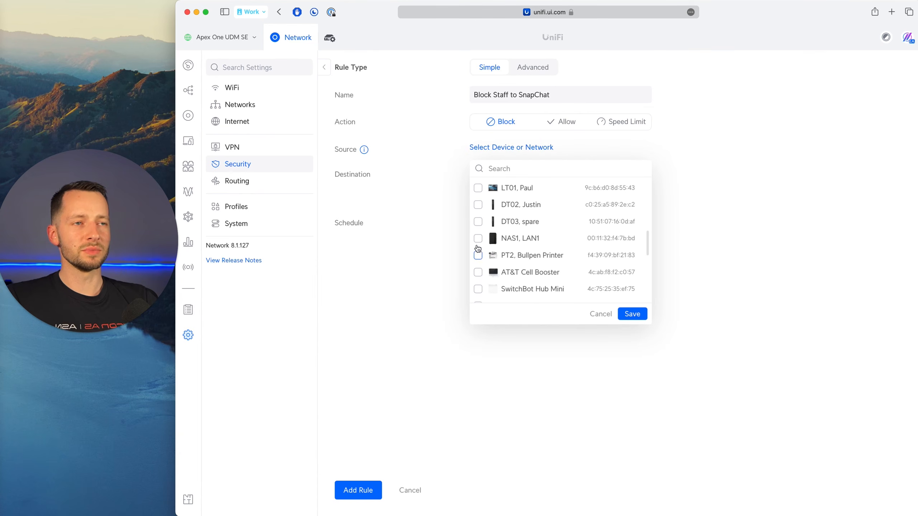
scroll(486, 272, "up", 10)
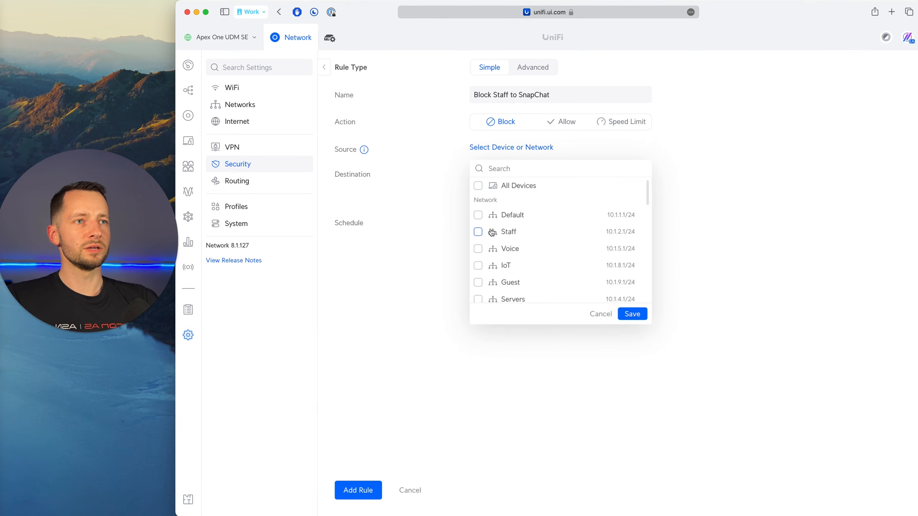
left_click(477, 231)
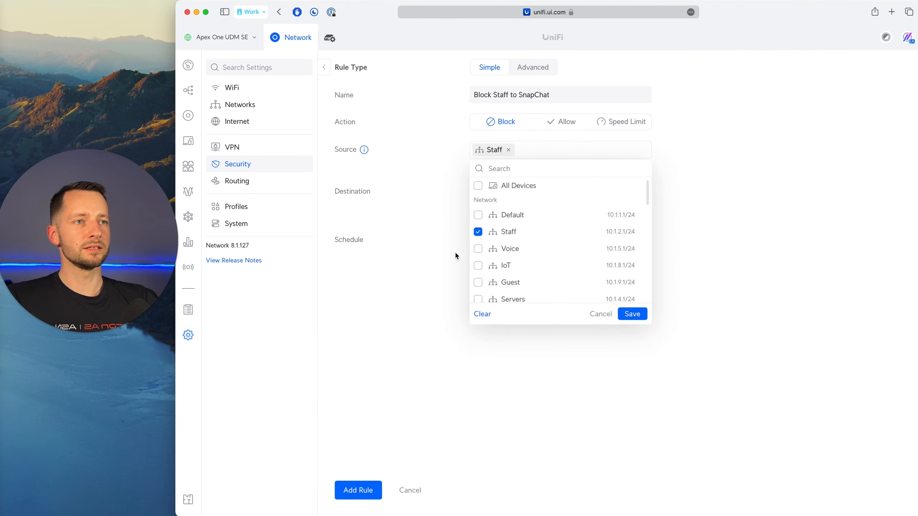
left_click(633, 314)
left_click(520, 155)
left_click(693, 198)
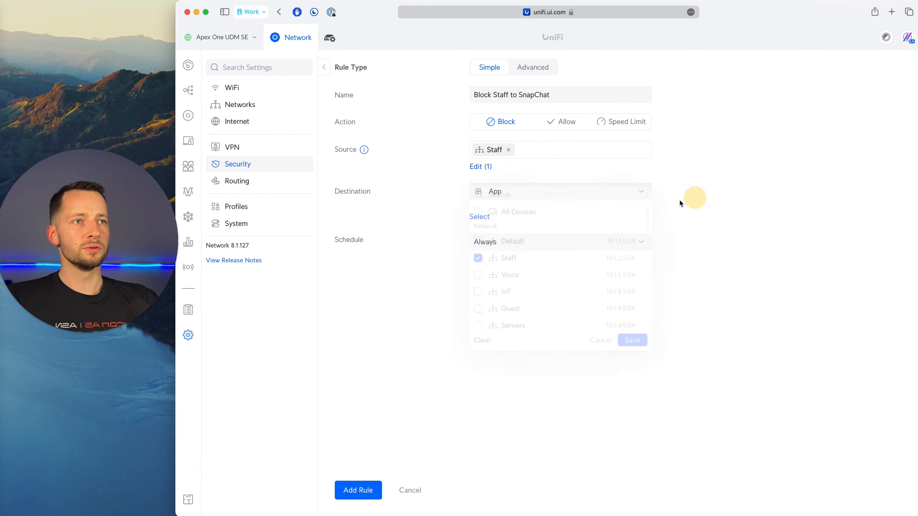
Try the Social Networks app group as the rule's destination, and remove that group from the rule.
left_click(567, 195)
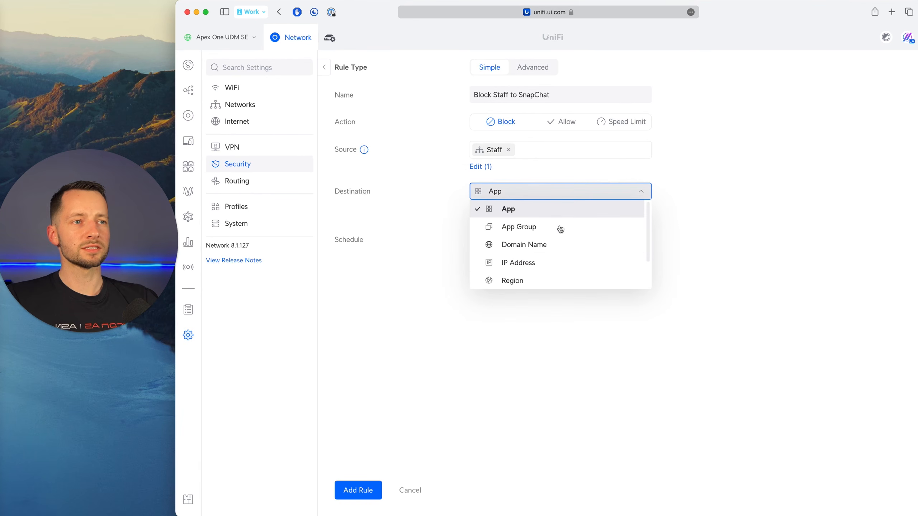
scroll(558, 246, "down", 1)
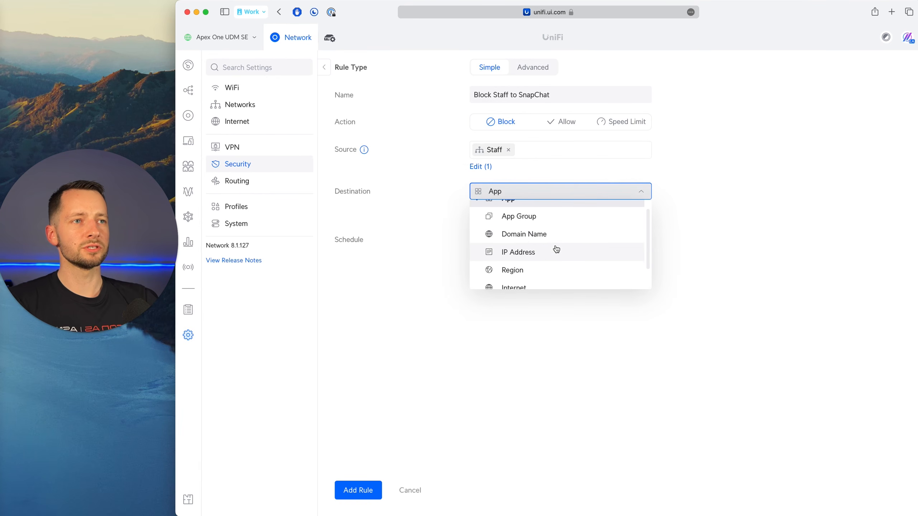
left_click(540, 217)
left_click(483, 216)
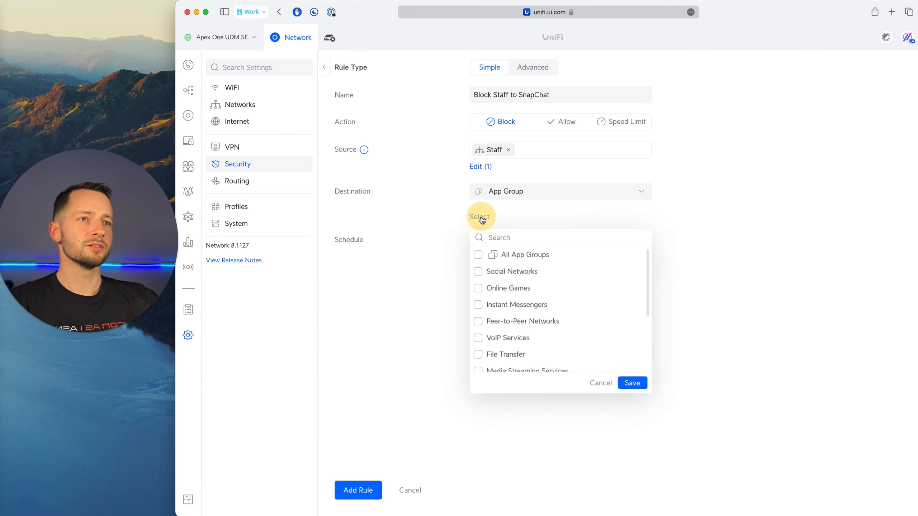
scroll(505, 348, "down", 2)
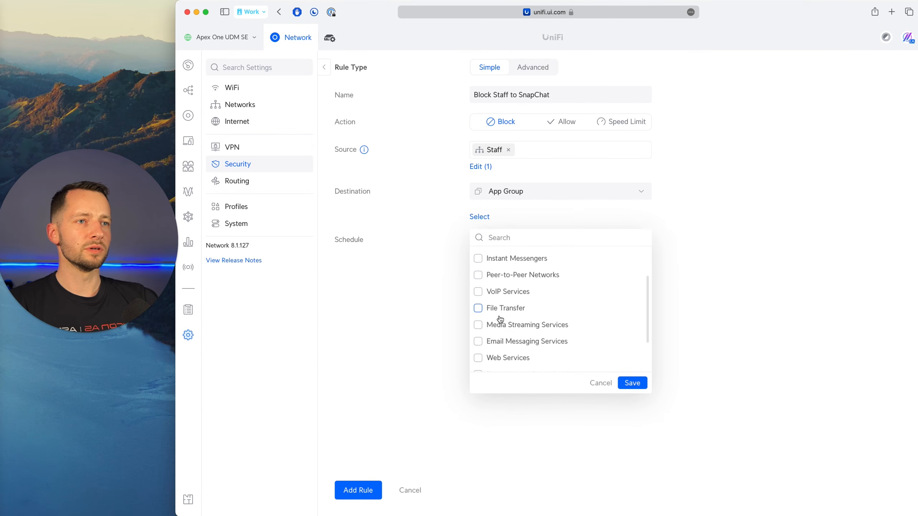
scroll(496, 313, "up", 2)
left_click(477, 271)
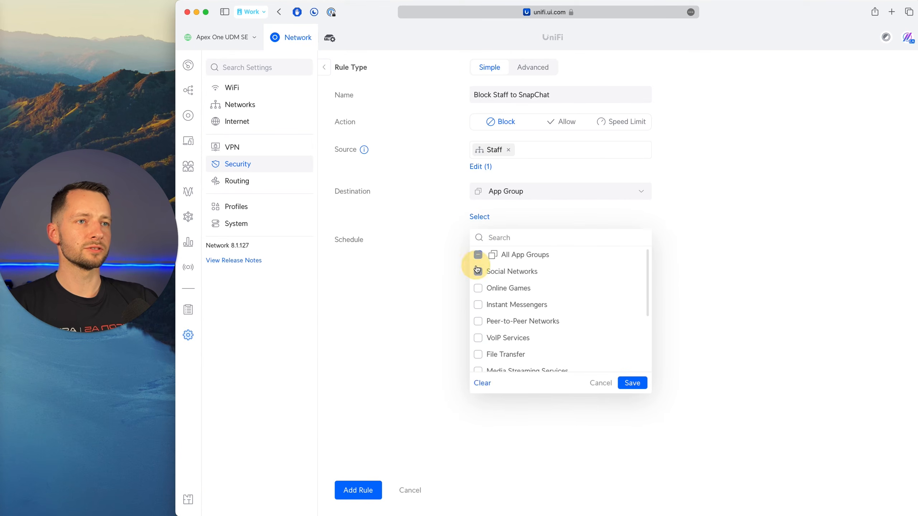
left_click(644, 387)
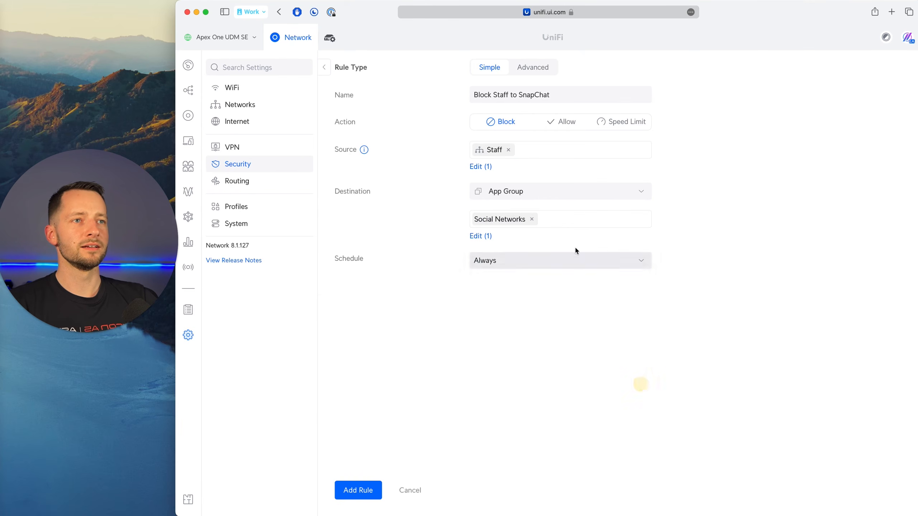
left_click(532, 218)
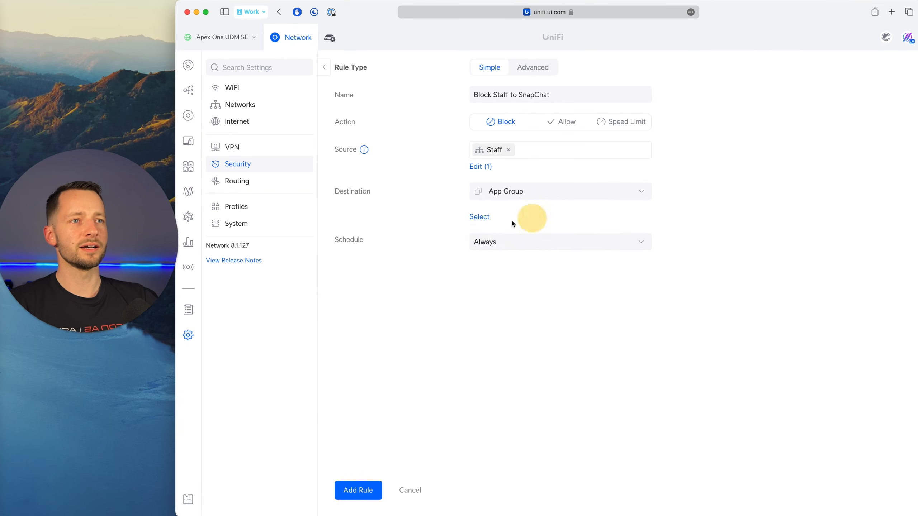
Set the rule's destination type to App, search for "sn", select Snapchat and save the selection.
left_click(499, 191)
scroll(503, 265, "down", 1)
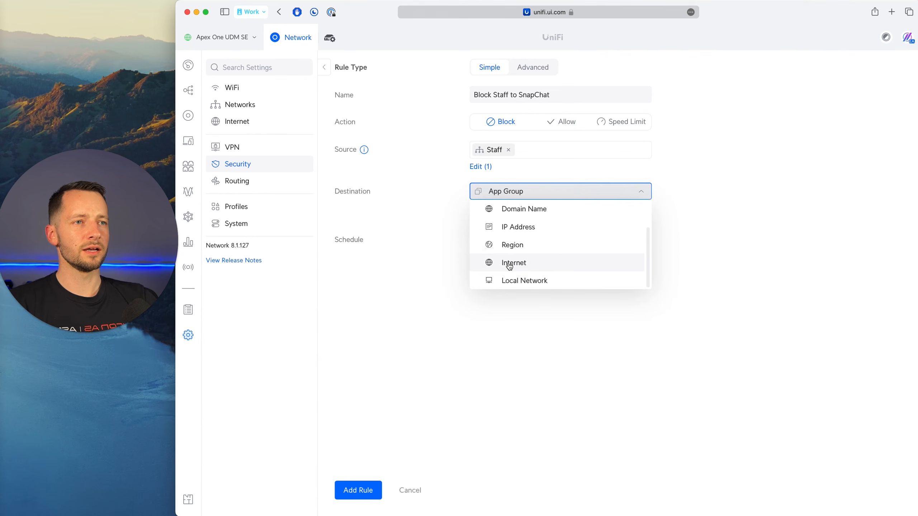
scroll(508, 228, "up", 2)
left_click(522, 213)
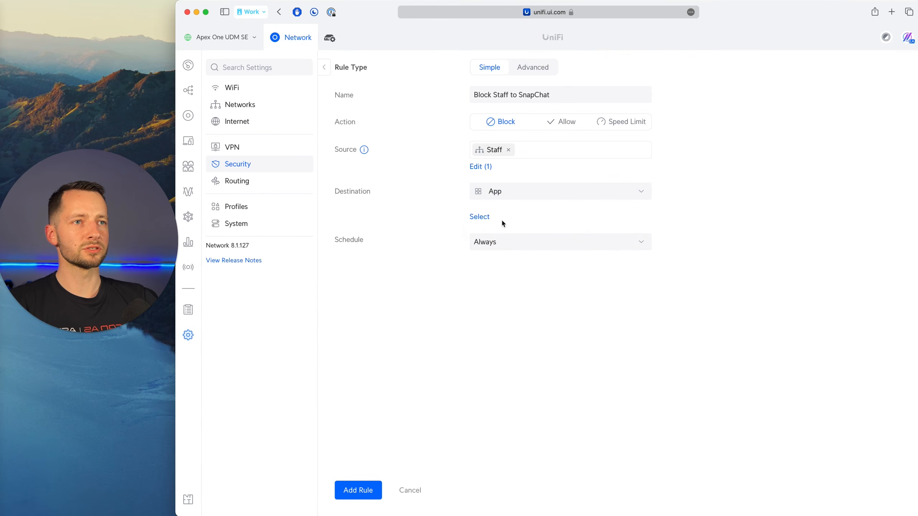
left_click(486, 217)
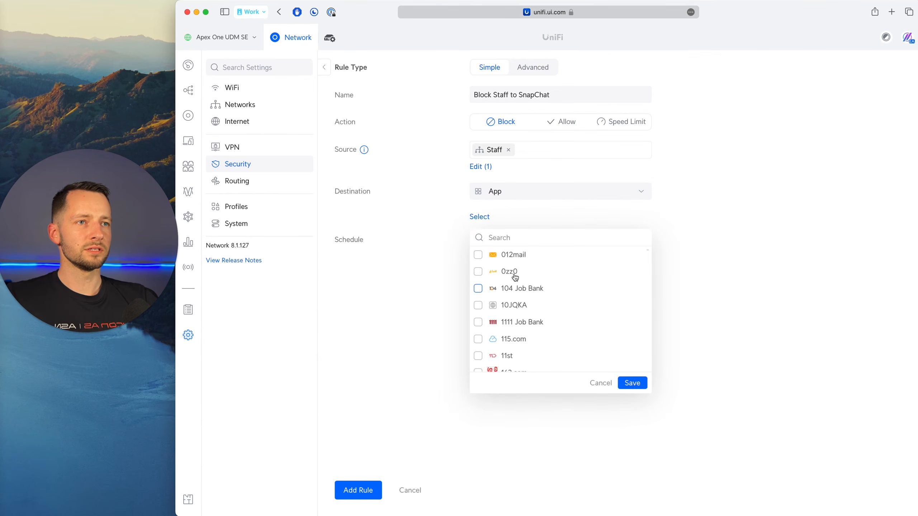
left_click(518, 237)
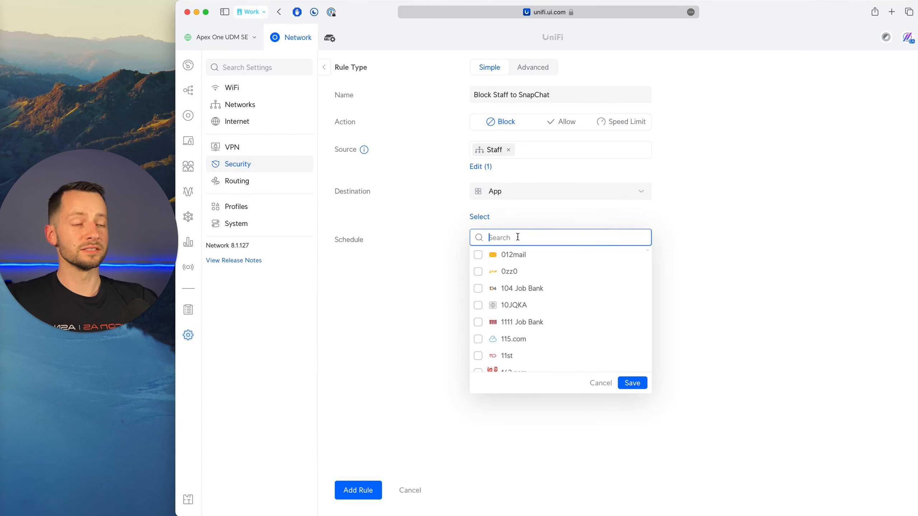
type("sn")
left_click(478, 272)
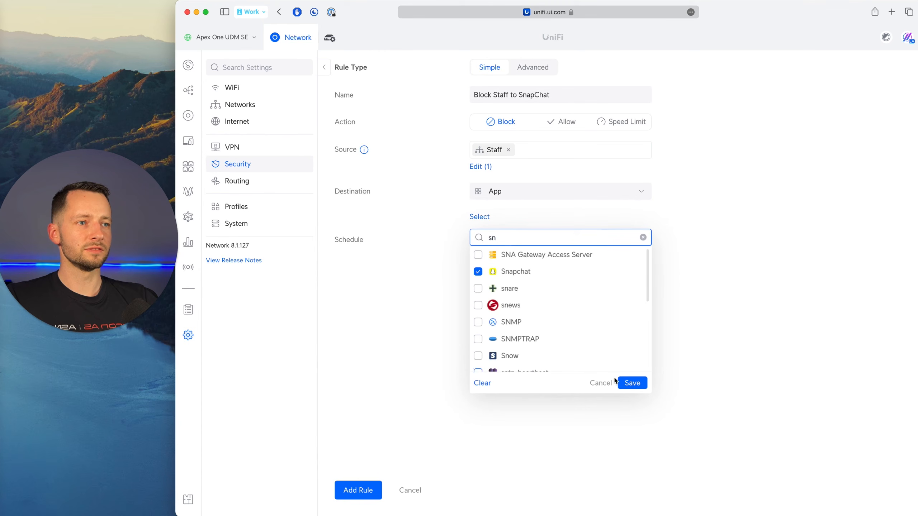
left_click(633, 383)
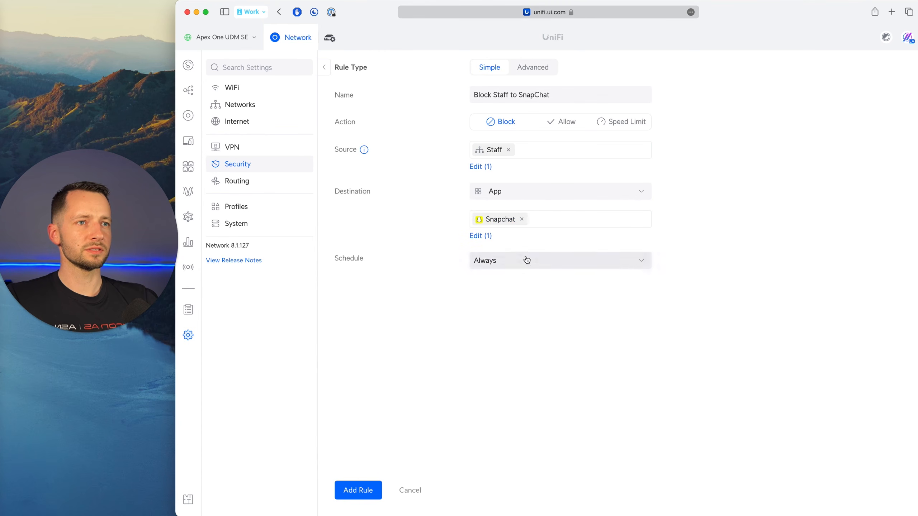
Review the schedule options, keep the Snapchat rule at Always, and add the rule.
left_click(500, 267)
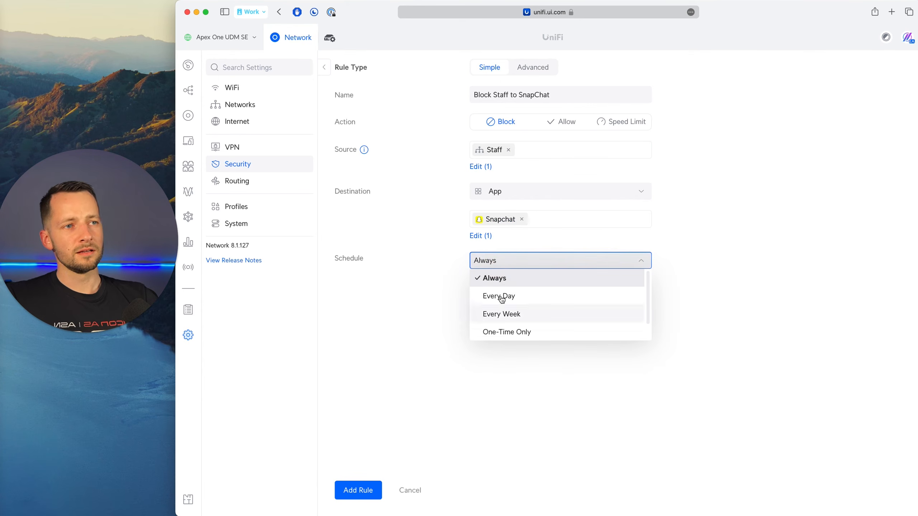
left_click(489, 367)
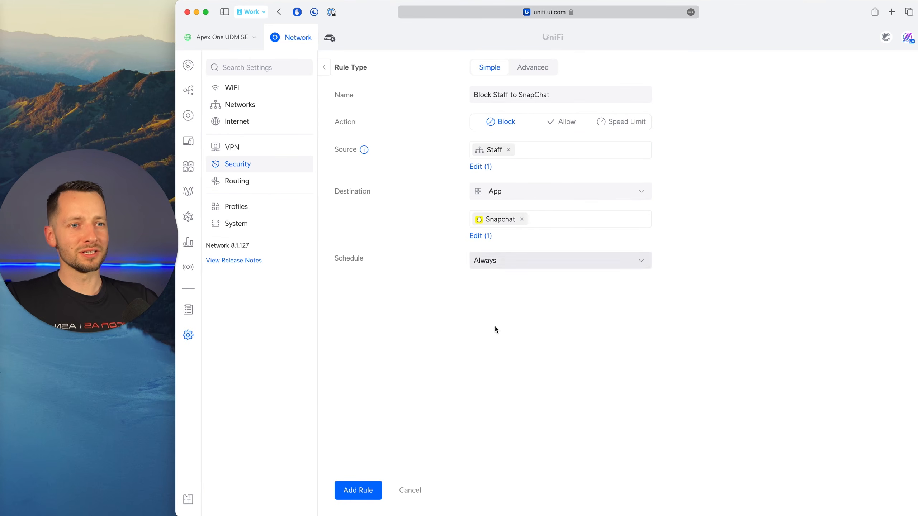
left_click(359, 490)
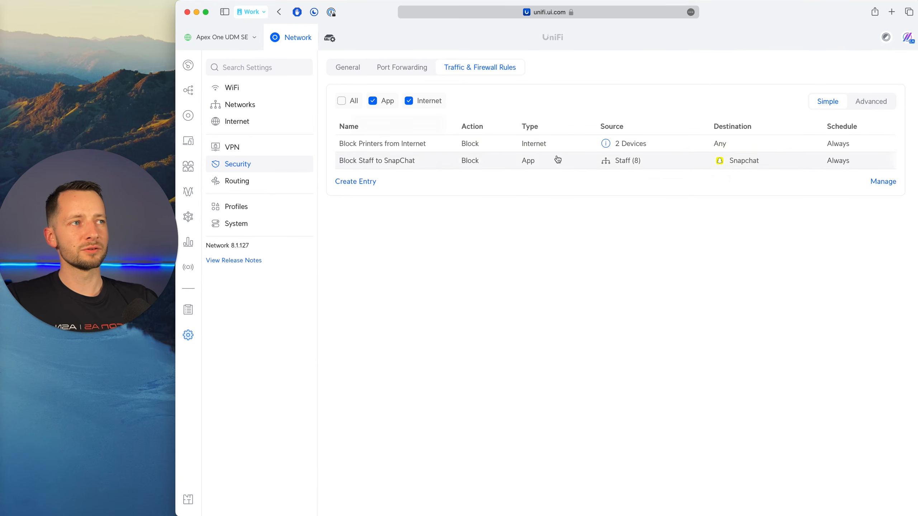
Pause the "Block Staff to SnapChat" rule and finish managing the rule list.
left_click(890, 181)
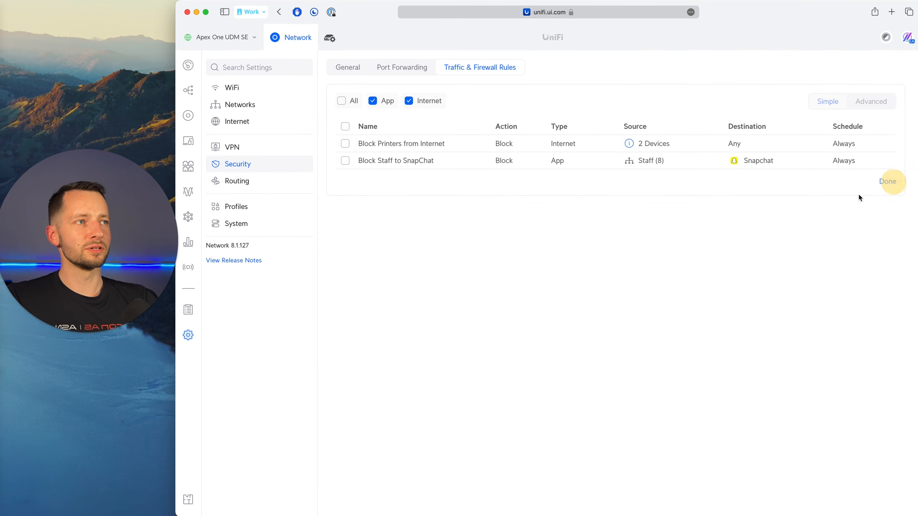
left_click(346, 161)
left_click(361, 182)
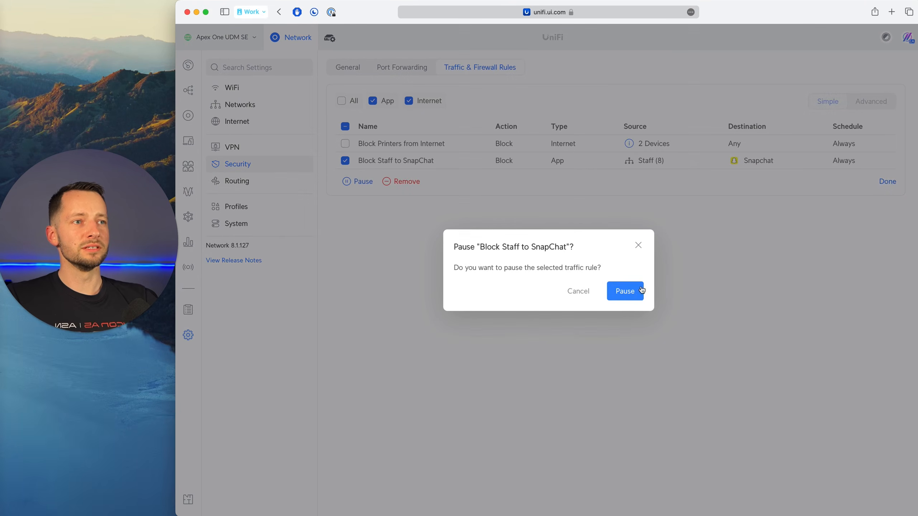
left_click(634, 293)
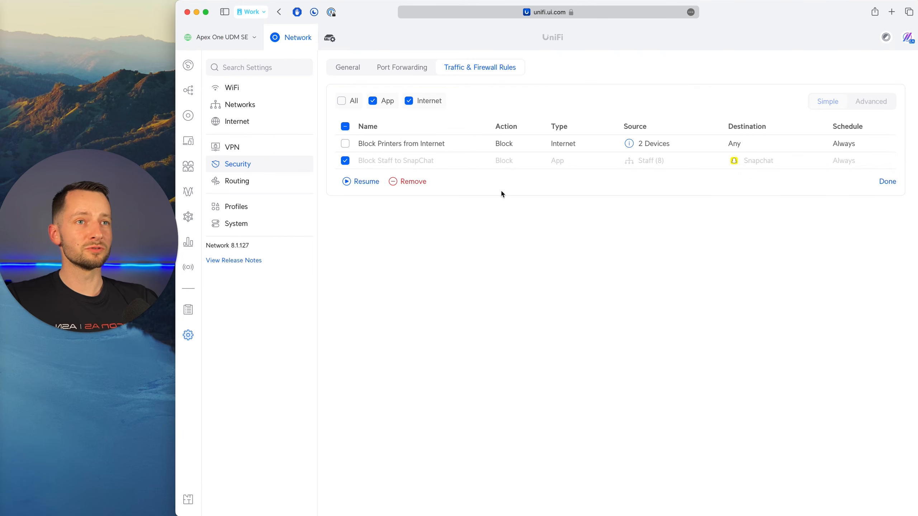
left_click(887, 181)
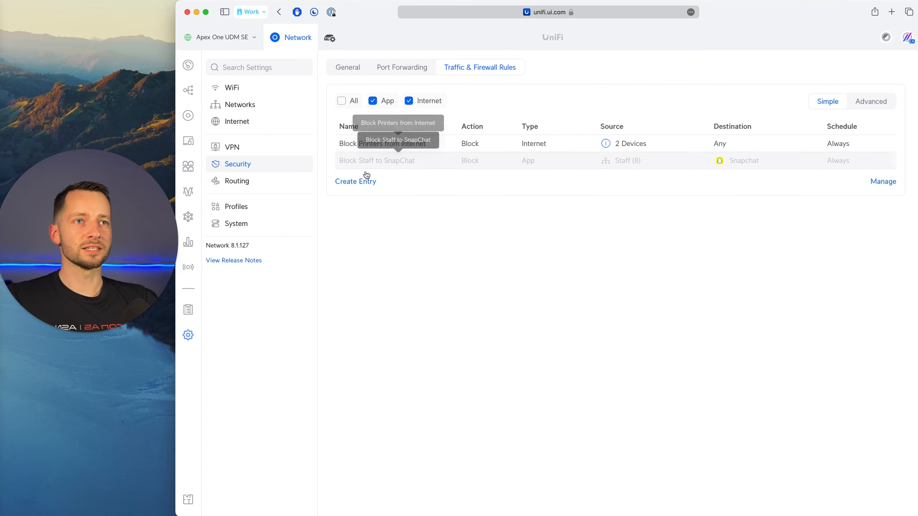
Remove both the "Block Printers from Internet" and "Block Staff to SnapChat" rules from the traffic rule list.
left_click(880, 185)
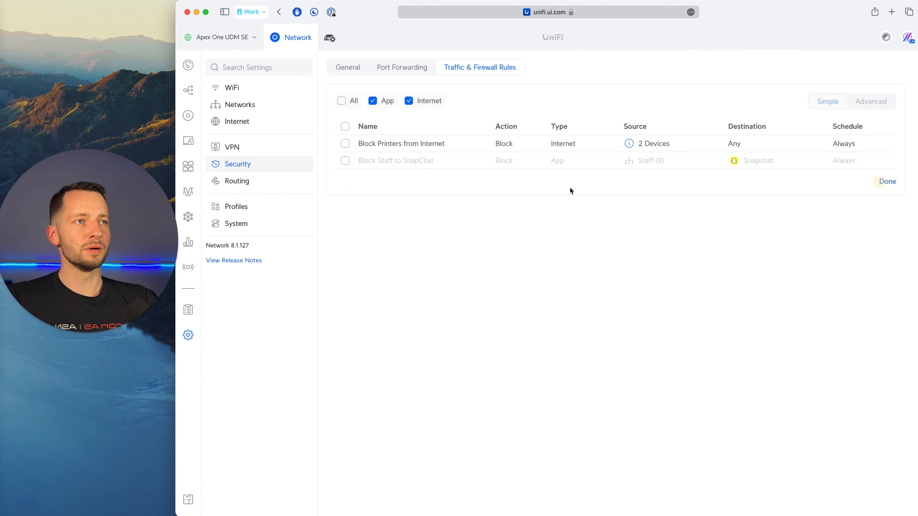
left_click(346, 161)
left_click(345, 143)
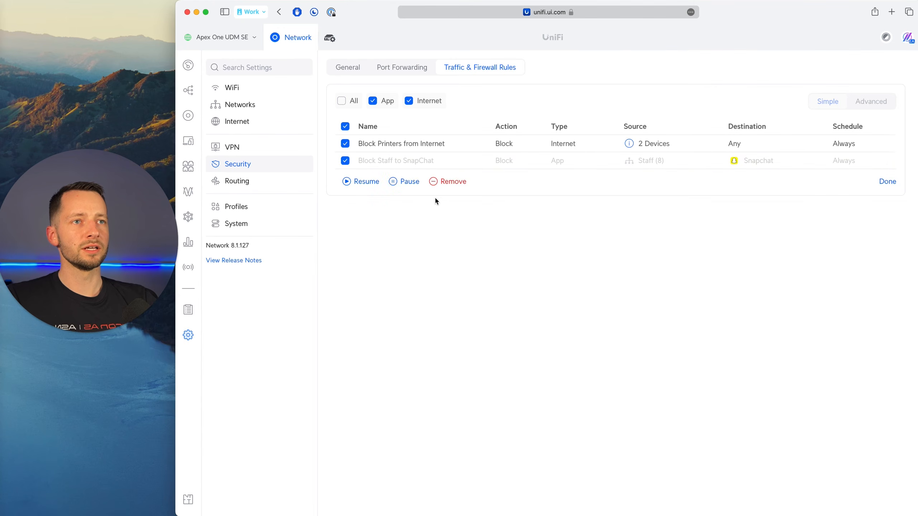
left_click(453, 182)
left_click(616, 293)
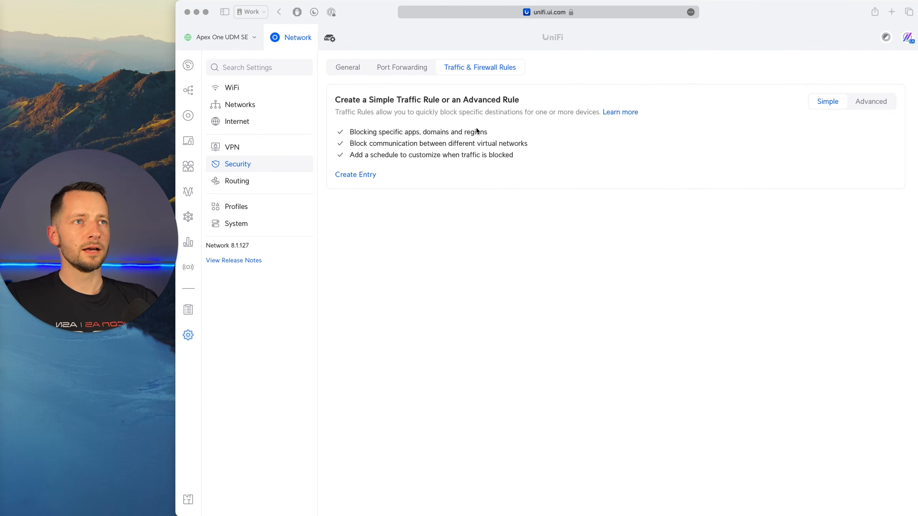
left_click(885, 106)
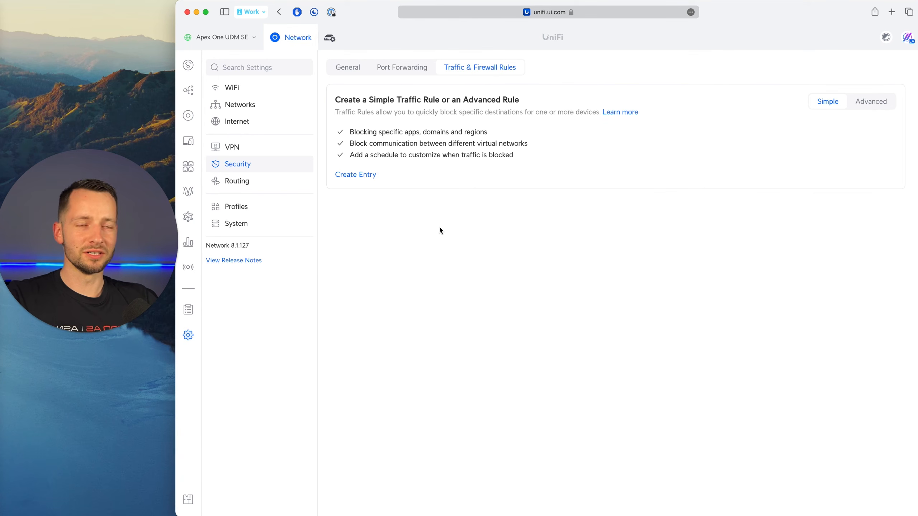
left_click(439, 254)
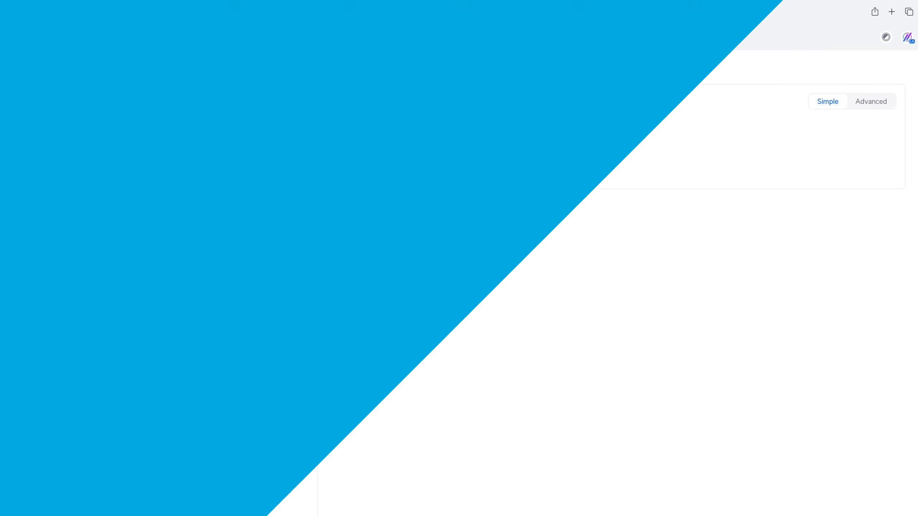
Review the Network application's system settings: general, updates, backups and advanced options.
left_click(233, 224)
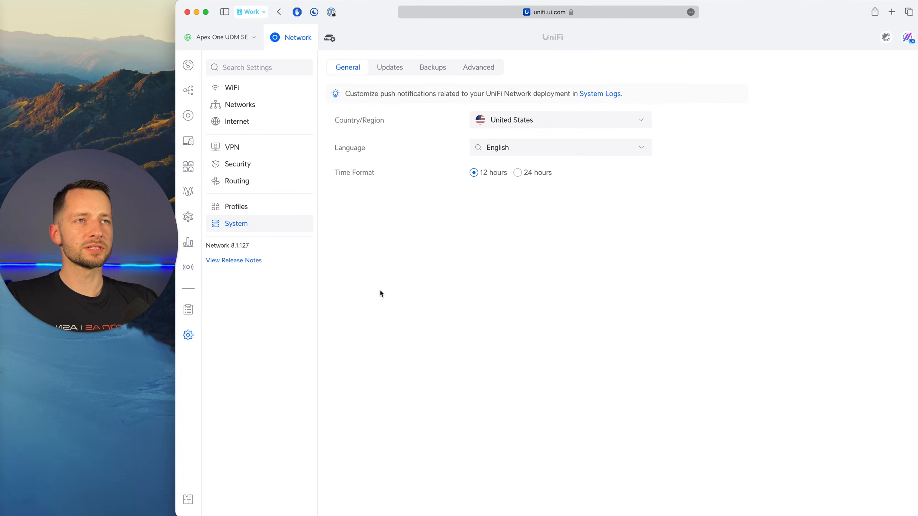
left_click(390, 71)
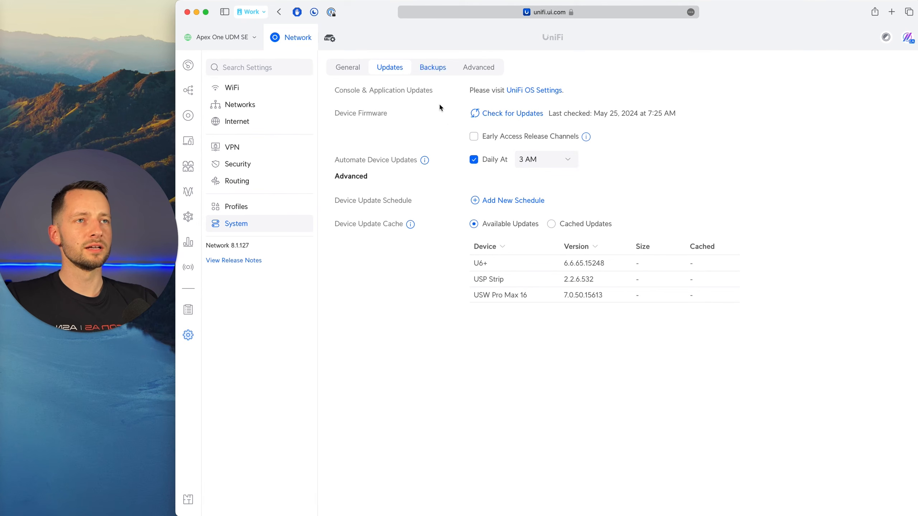
left_click(434, 69)
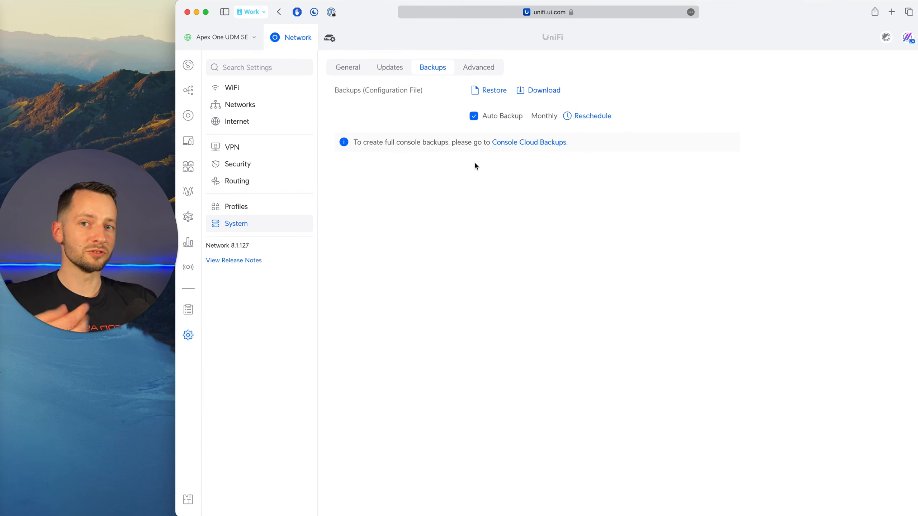
left_click(474, 71)
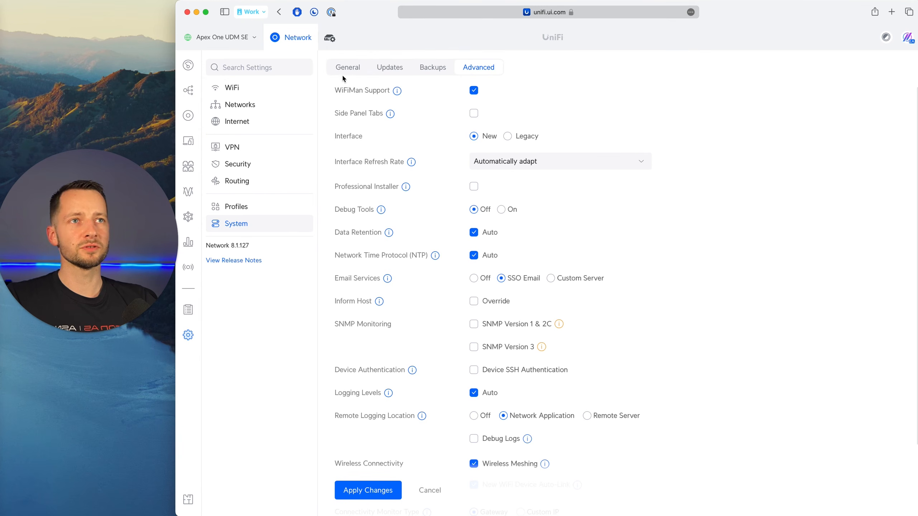
Review the console's OS applications and admin list, and look at the Add Admin form without adding anyone.
left_click(330, 40)
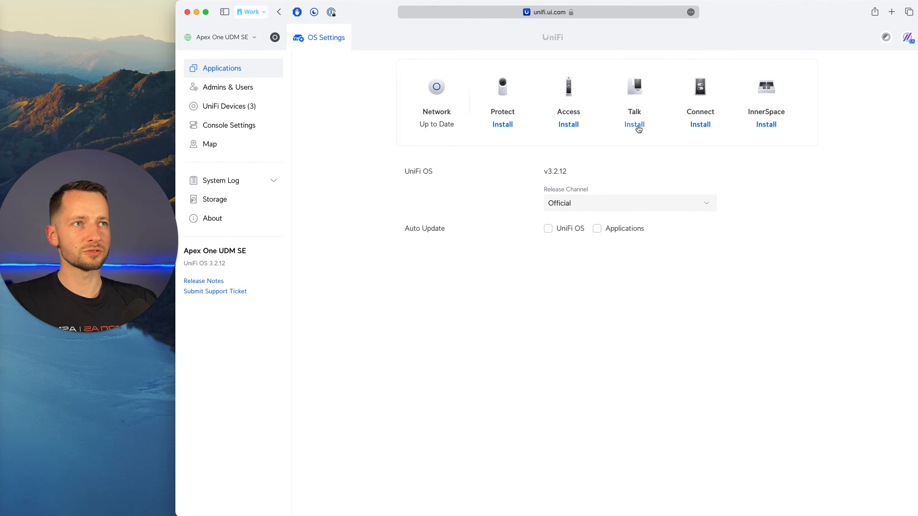
left_click(222, 91)
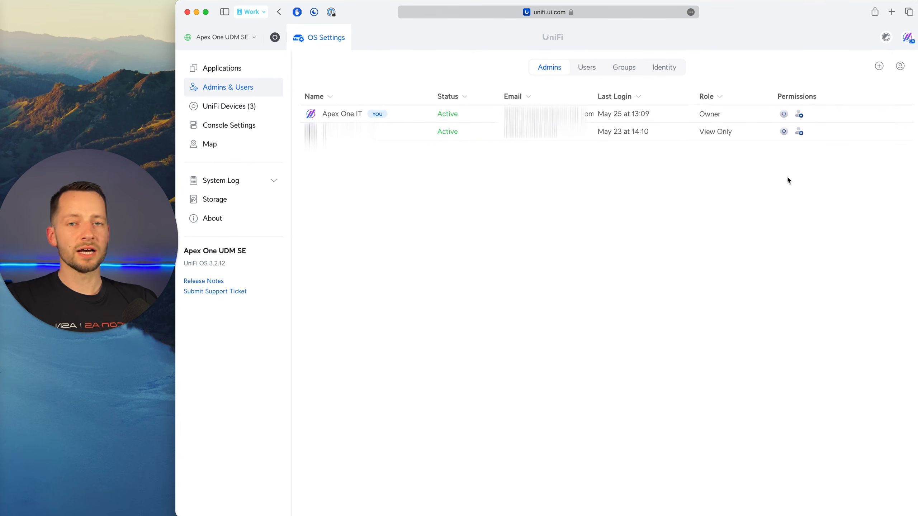
left_click(879, 66)
type("aaaa")
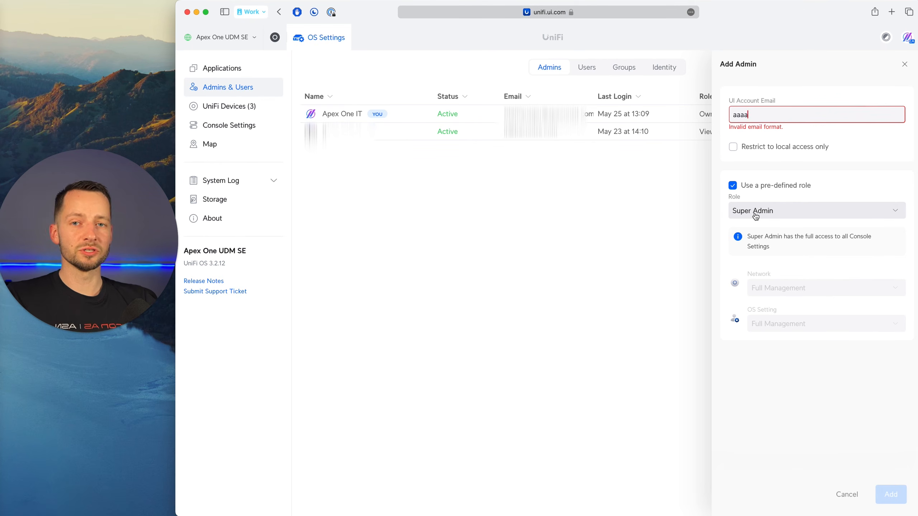
left_click(905, 64)
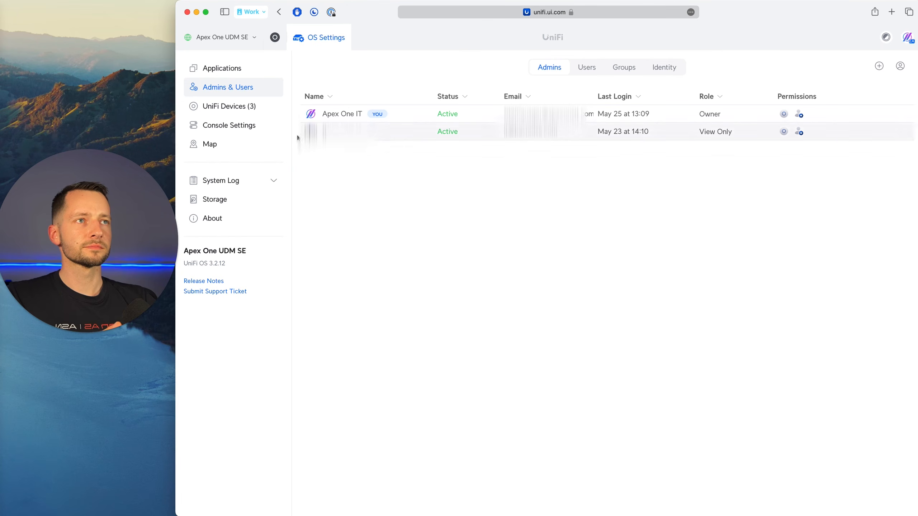
Review the console settings, check the Transfer Ownership options without transferring, and look at the System Config Backup settings.
left_click(254, 131)
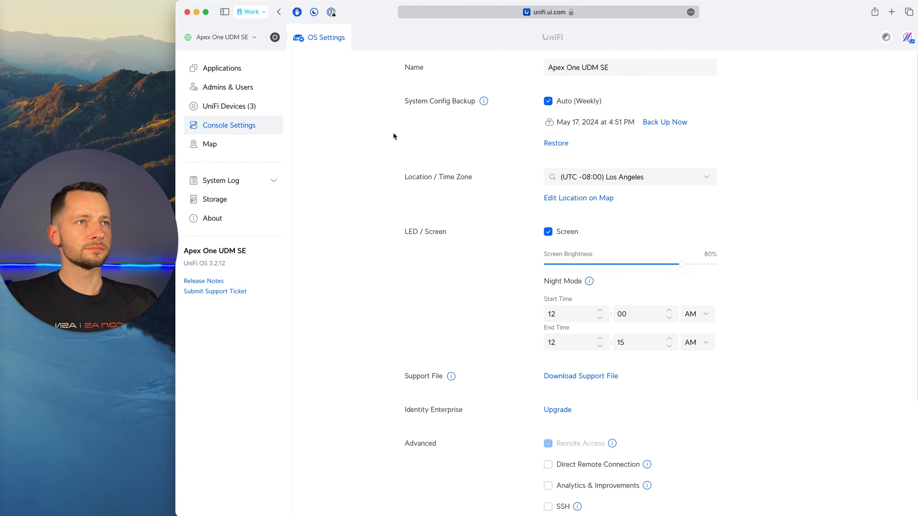
scroll(475, 191, "down", 5)
scroll(499, 277, "down", 2)
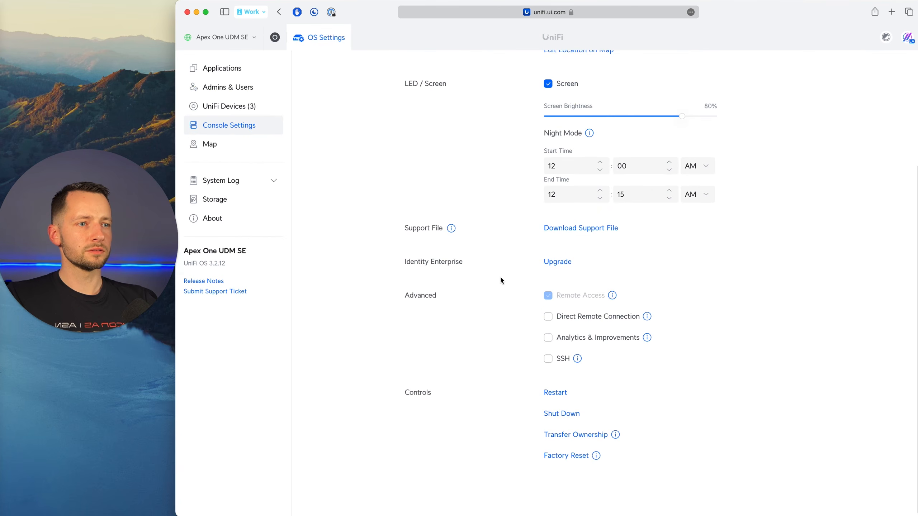
left_click(610, 435)
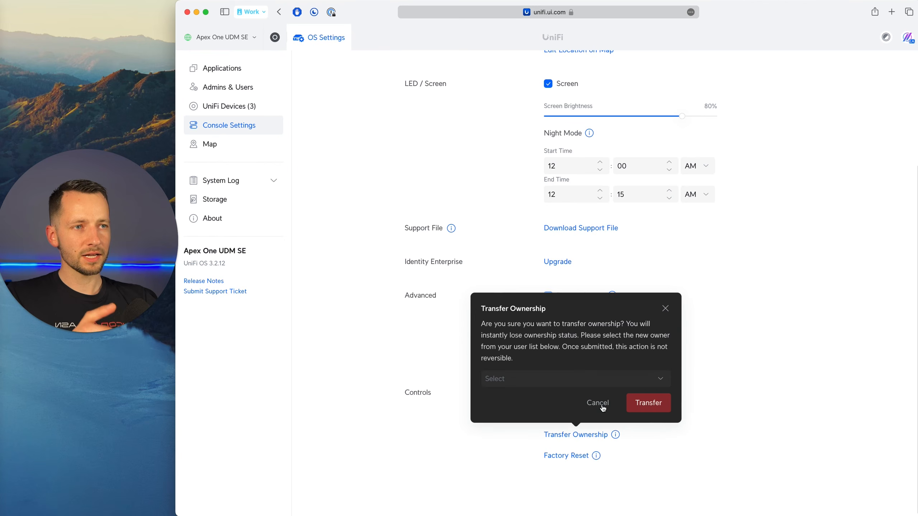
left_click(559, 378)
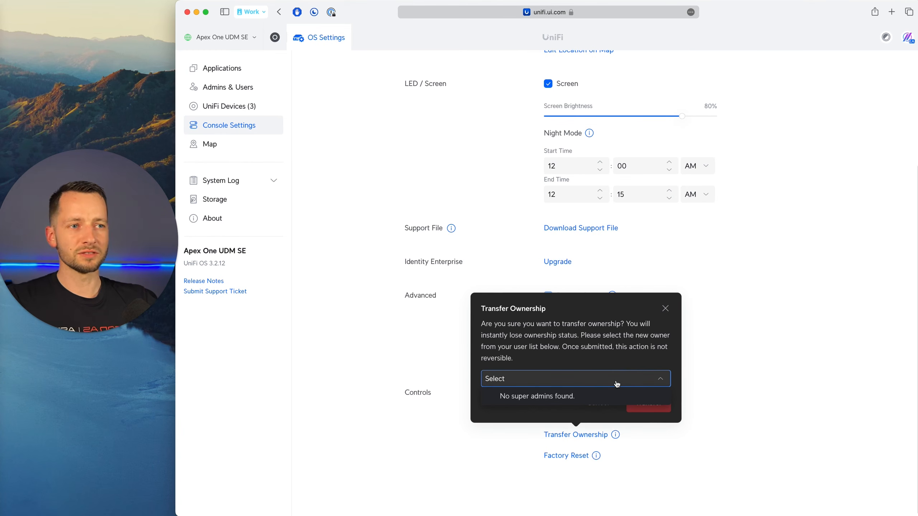
left_click(609, 352)
left_click(666, 309)
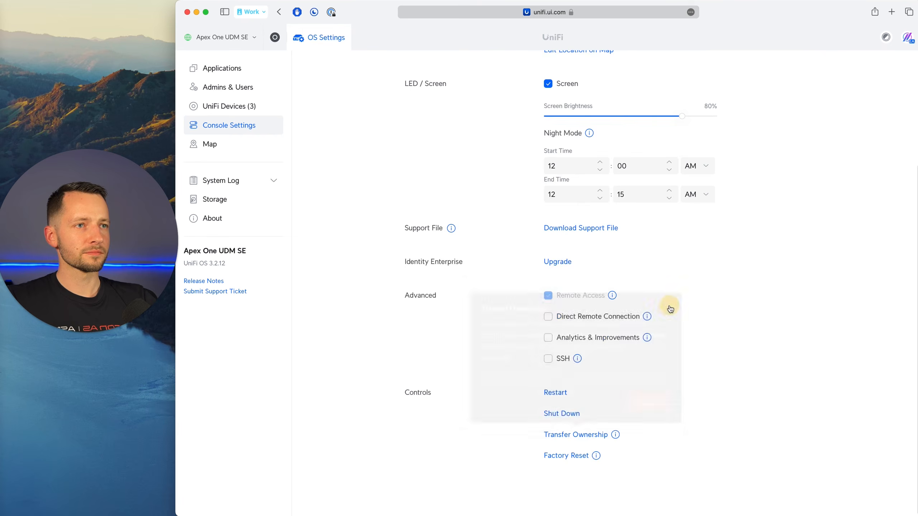
scroll(497, 283, "up", 4)
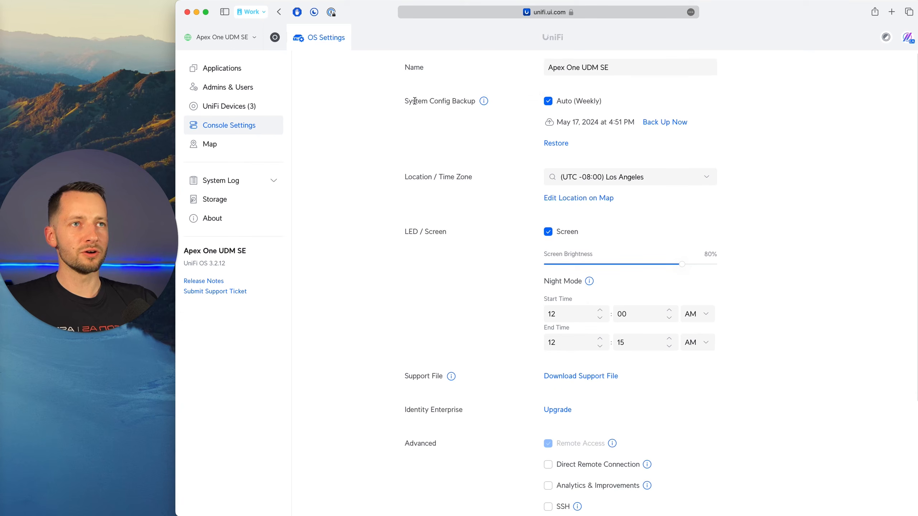
mouse_move(488, 105)
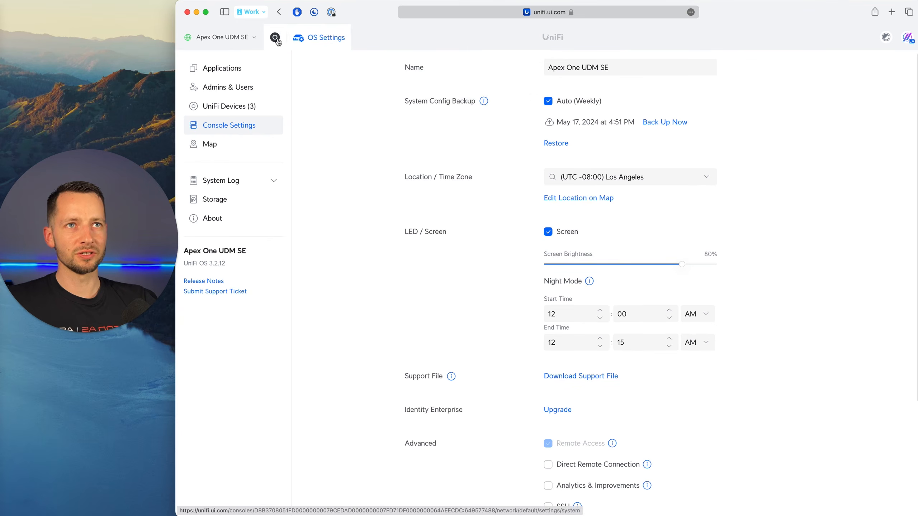